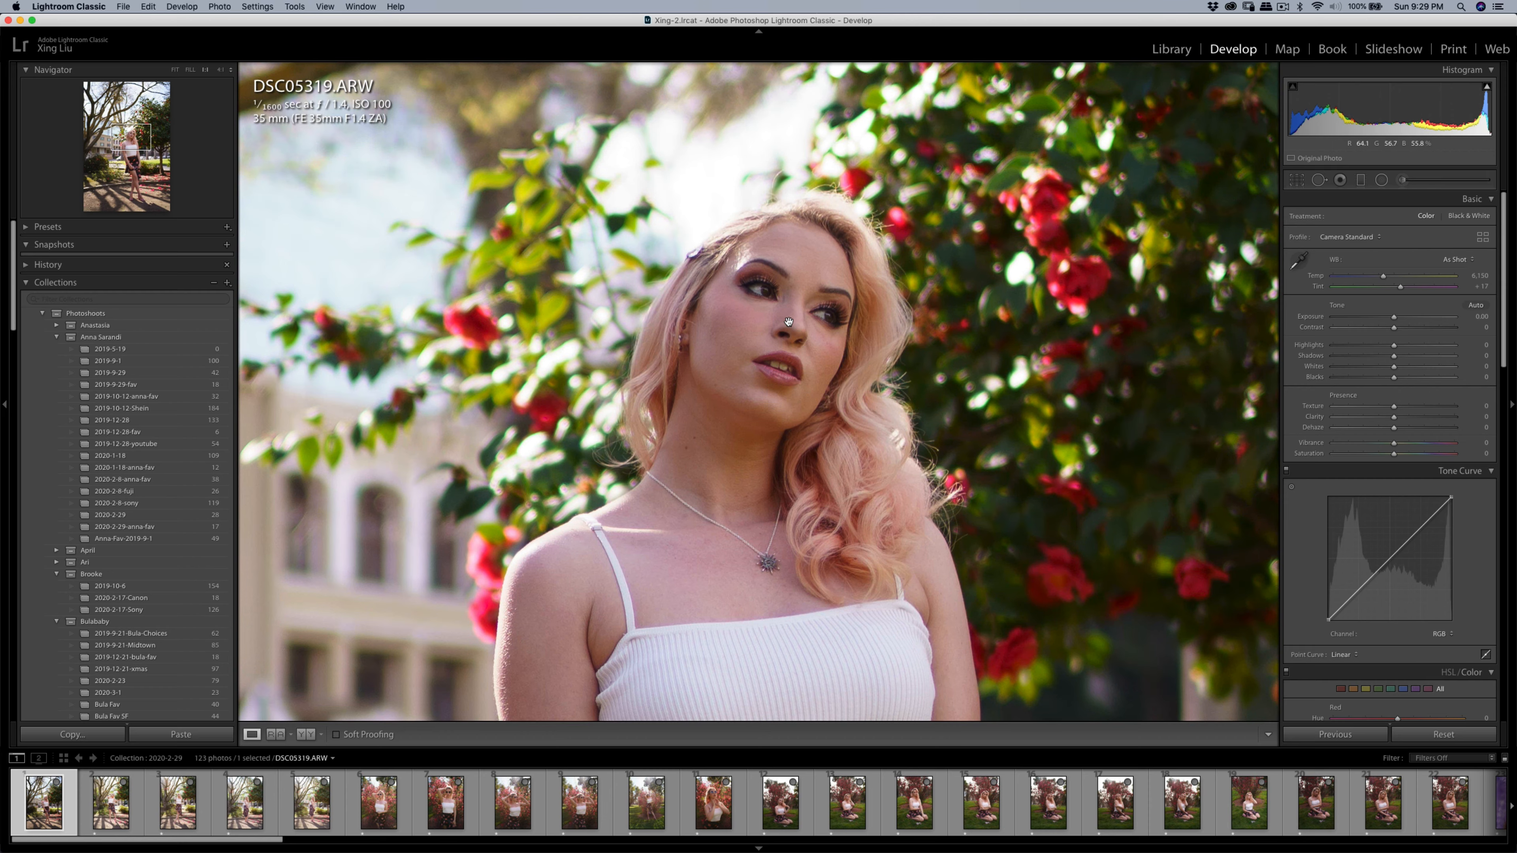
- Heal the small blemish on the woman's cheek with the Spot Removal tool and return to the full photo
click(788, 322)
click(776, 343)
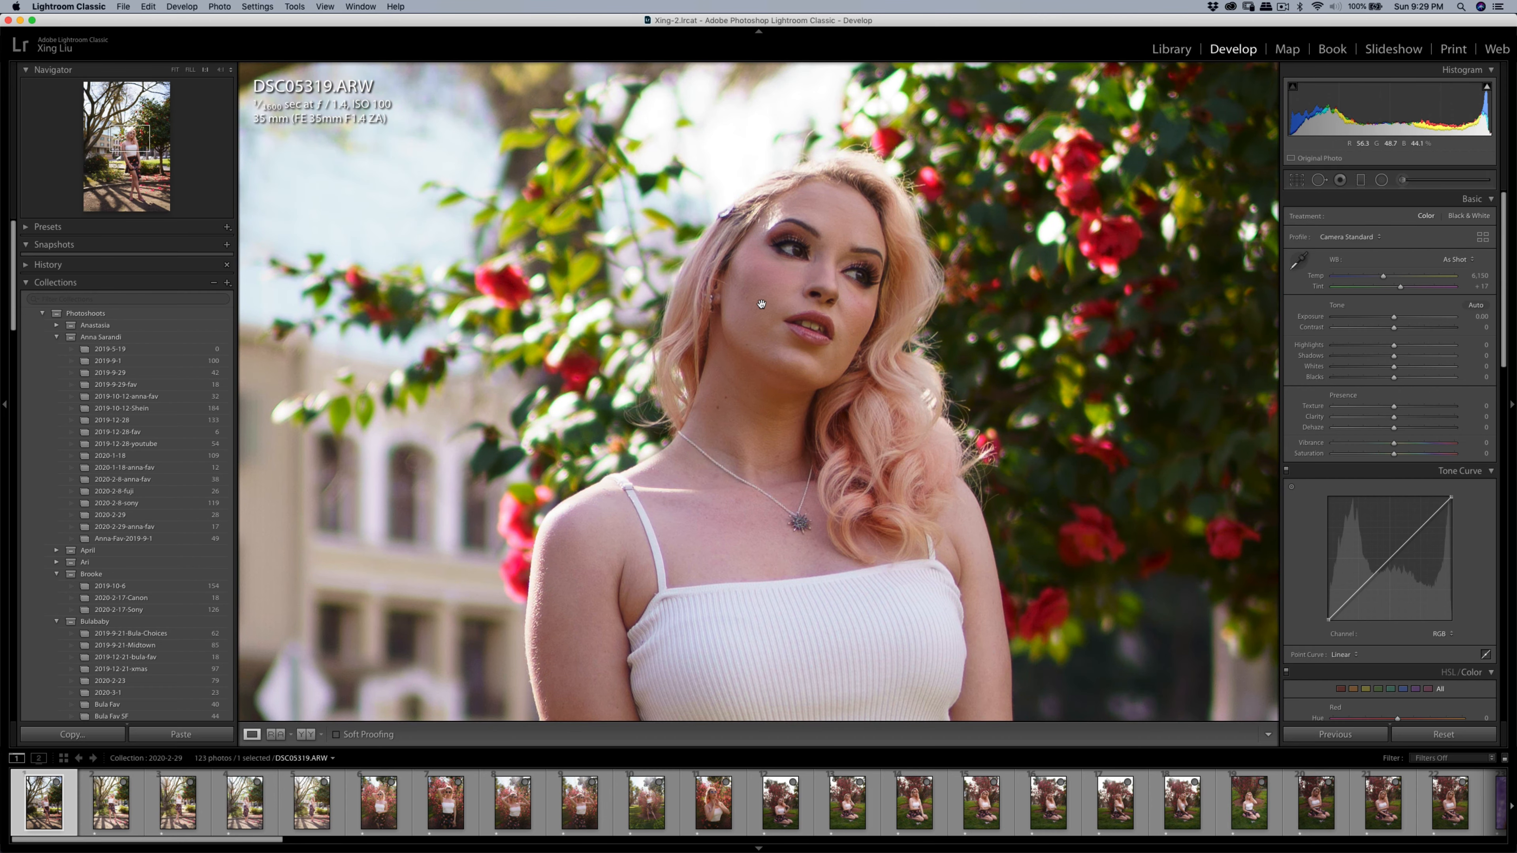
key(q)
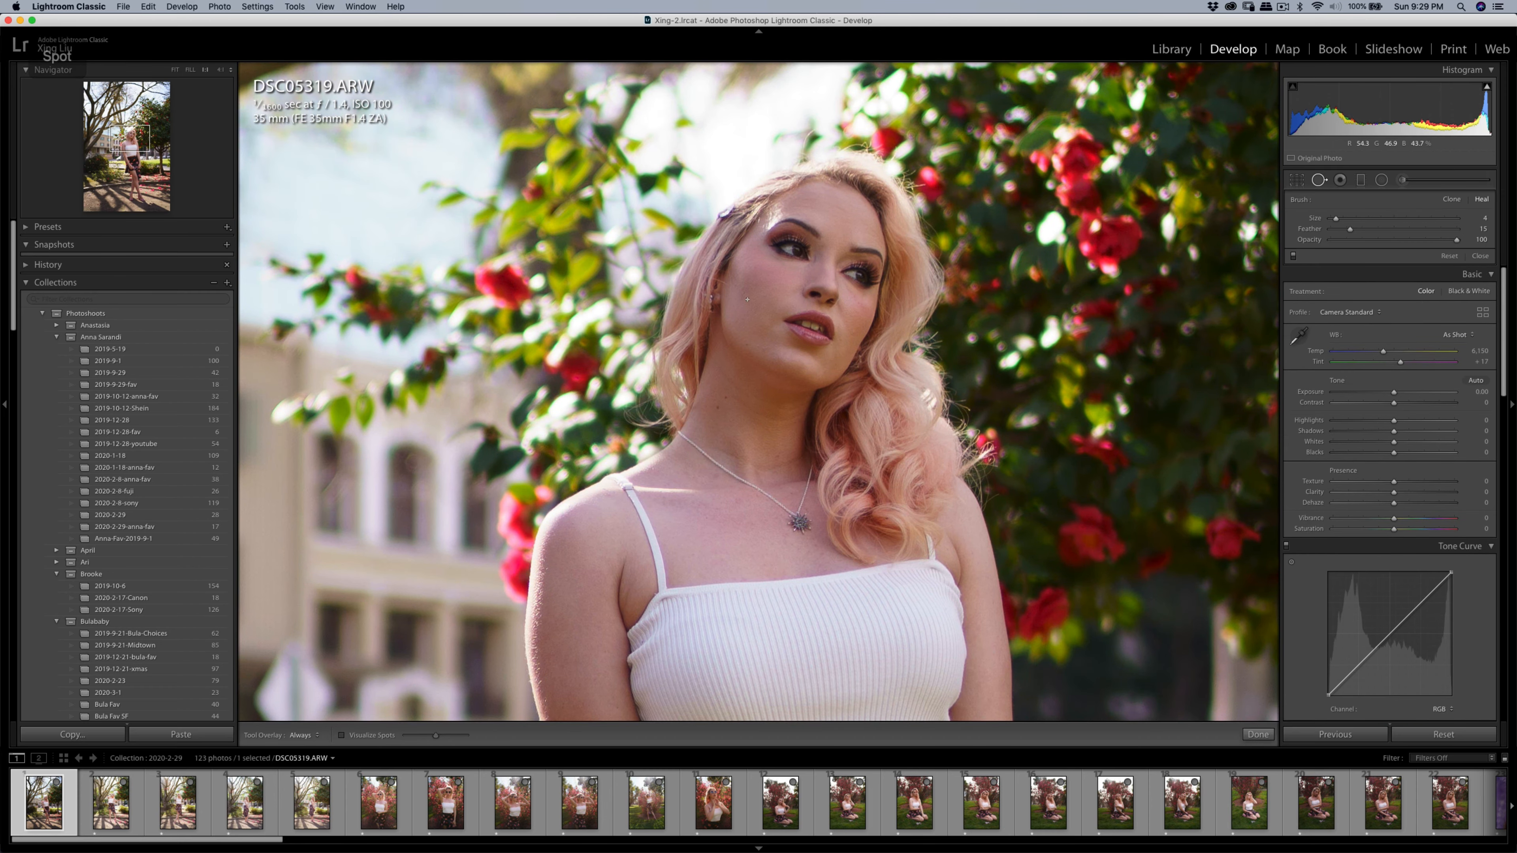
click(747, 299)
key(q)
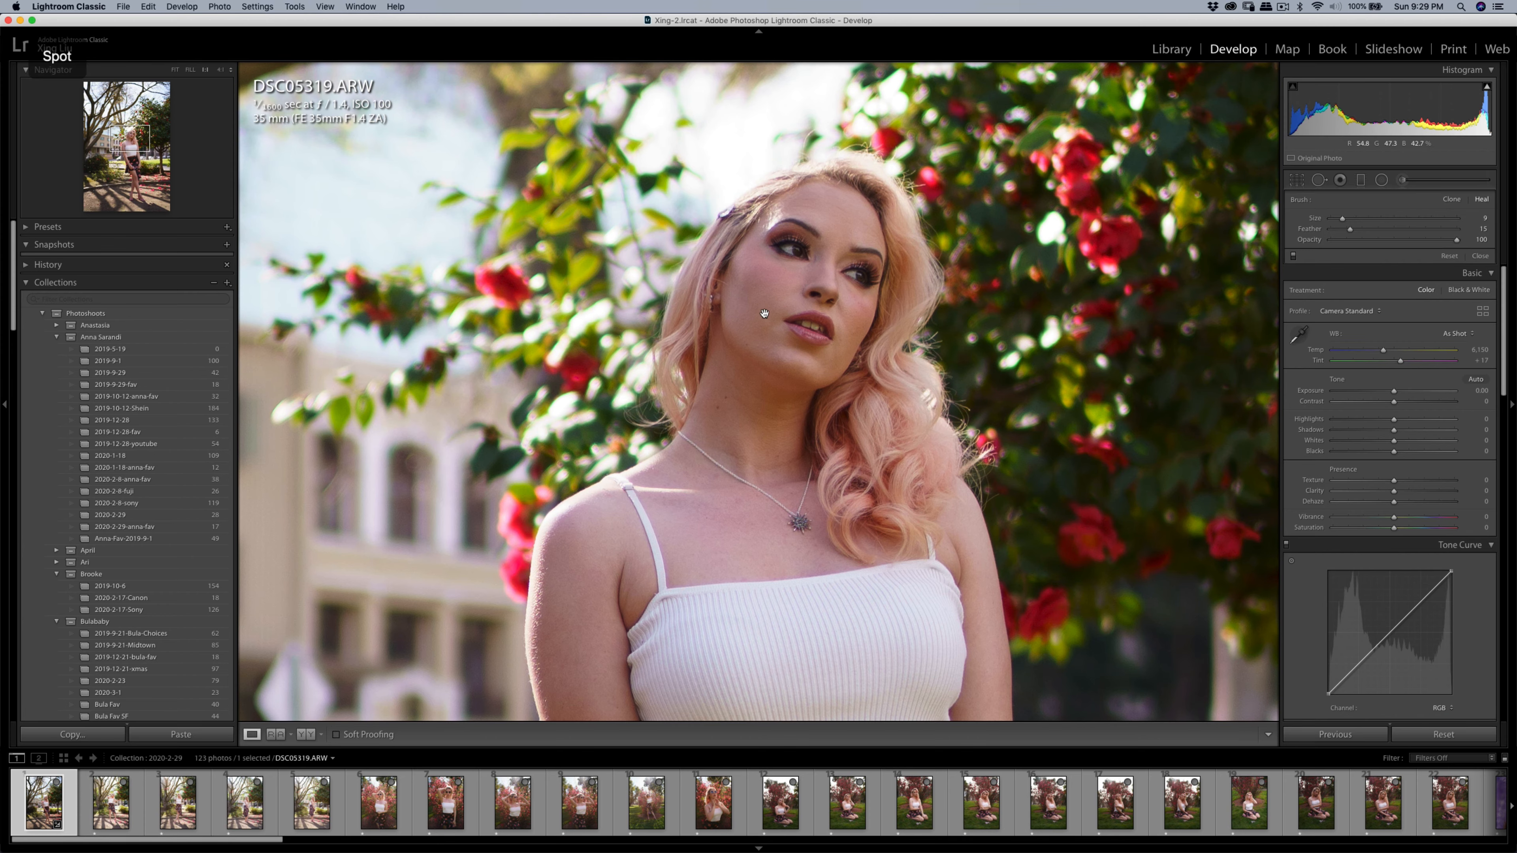
click(787, 294)
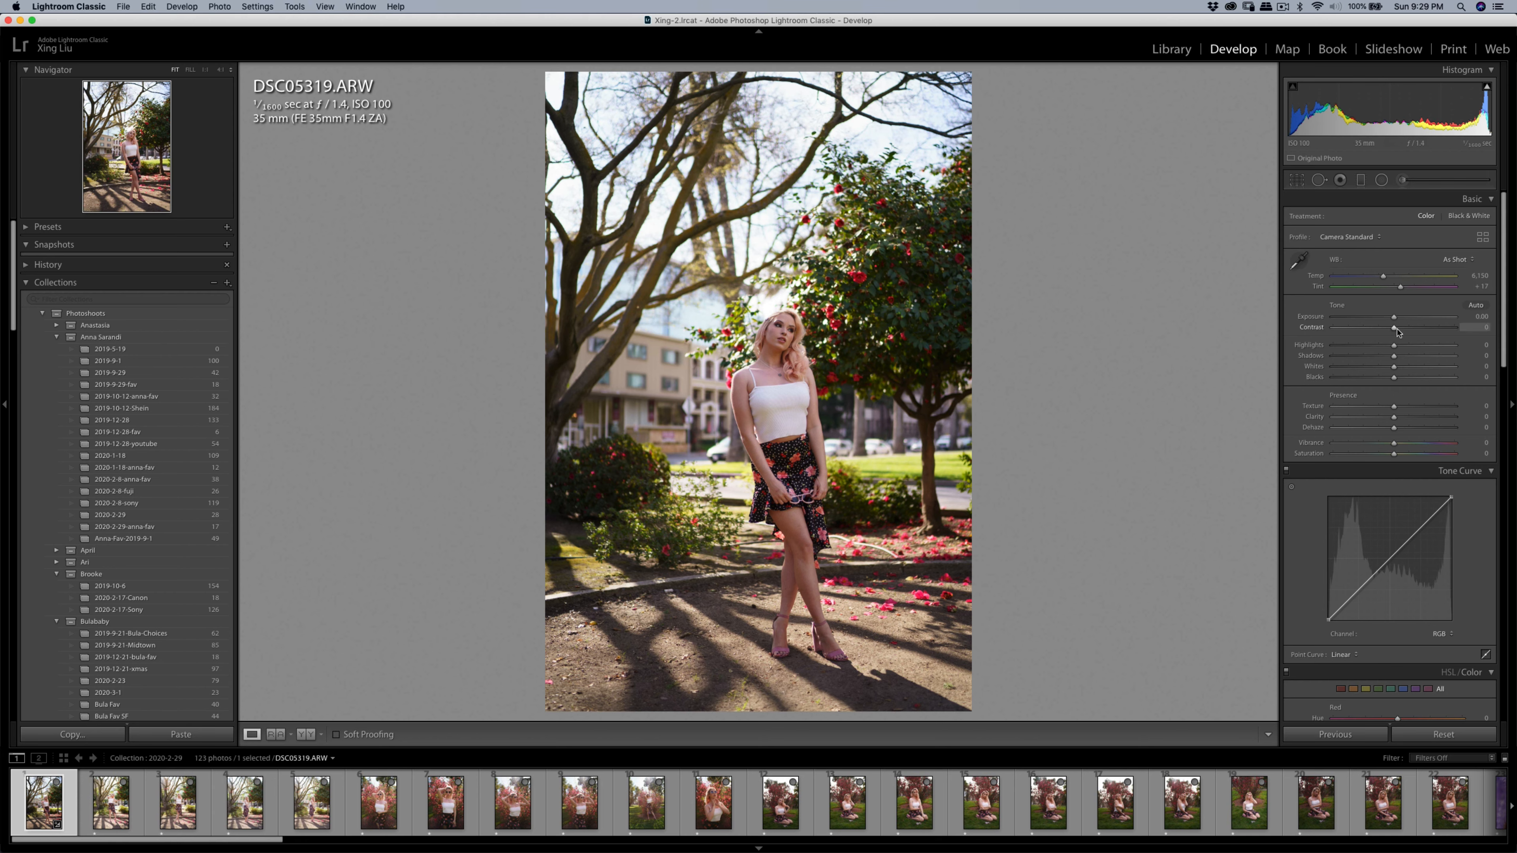
- Set the photo's Contrast to +24 and Highlights to -15
mouse_move(1398, 332)
mouse_down()
mouse_move(1412, 329)
mouse_move(1394, 318)
mouse_move(1385, 347)
mouse_up()
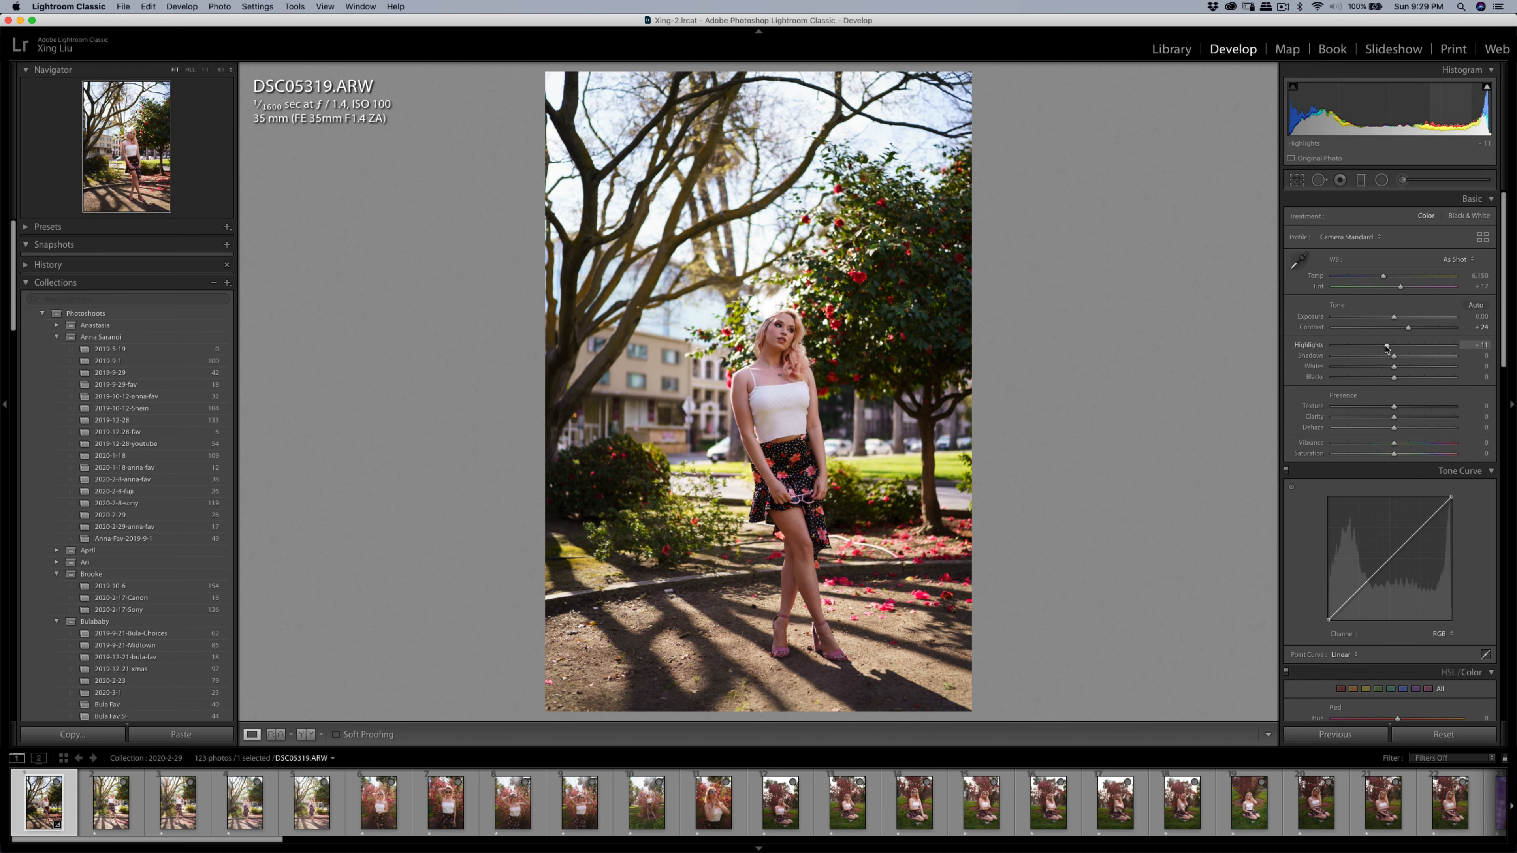
- Crop the photo to the 4 x 5 / 8 x 10 aspect ratio, framing it tighter around the standing woman
click(1301, 181)
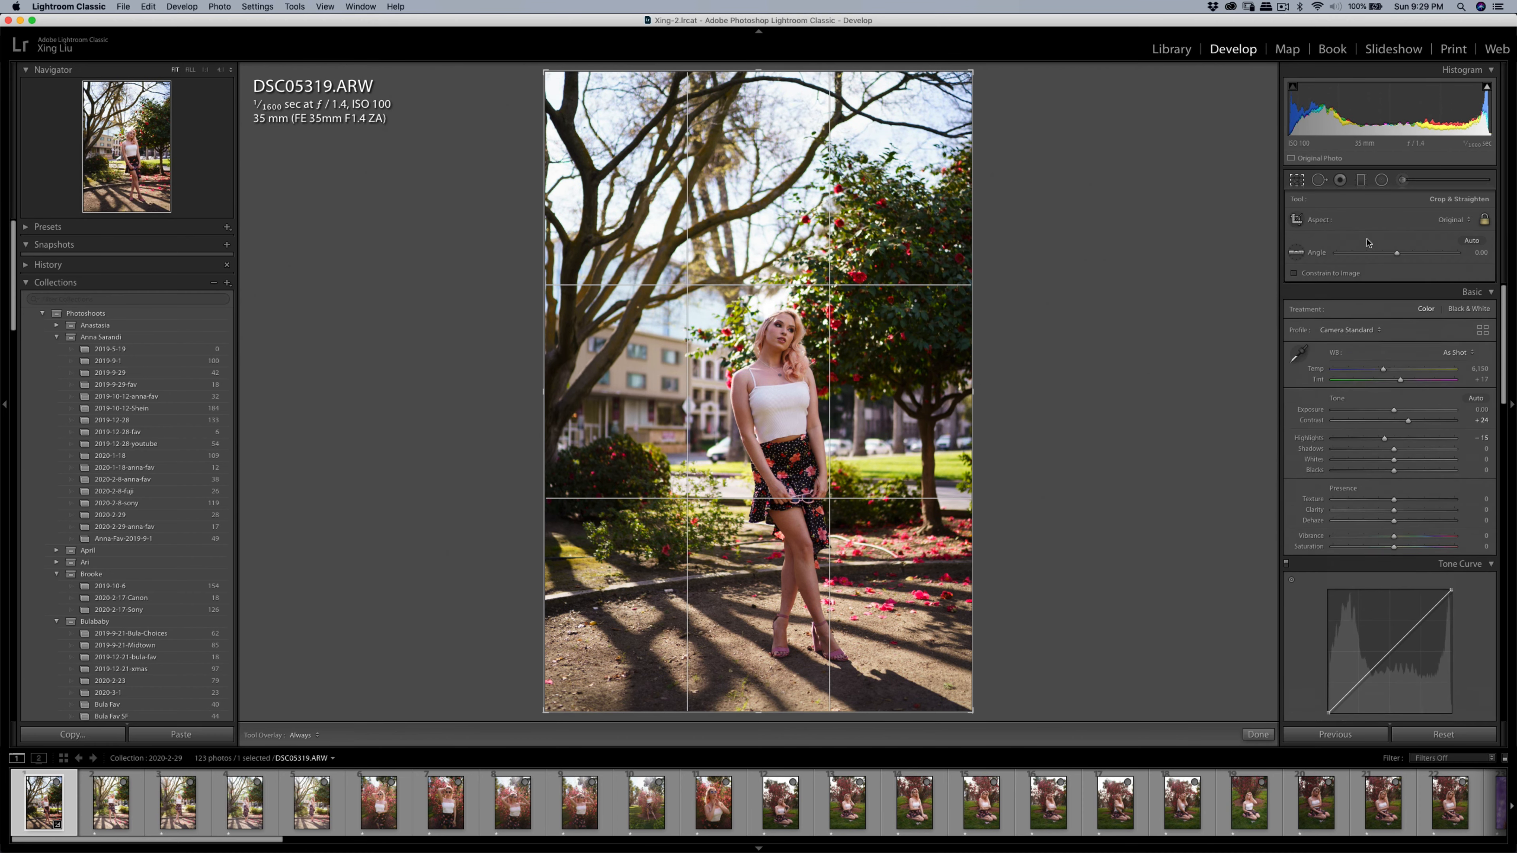
click(1449, 220)
click(1446, 252)
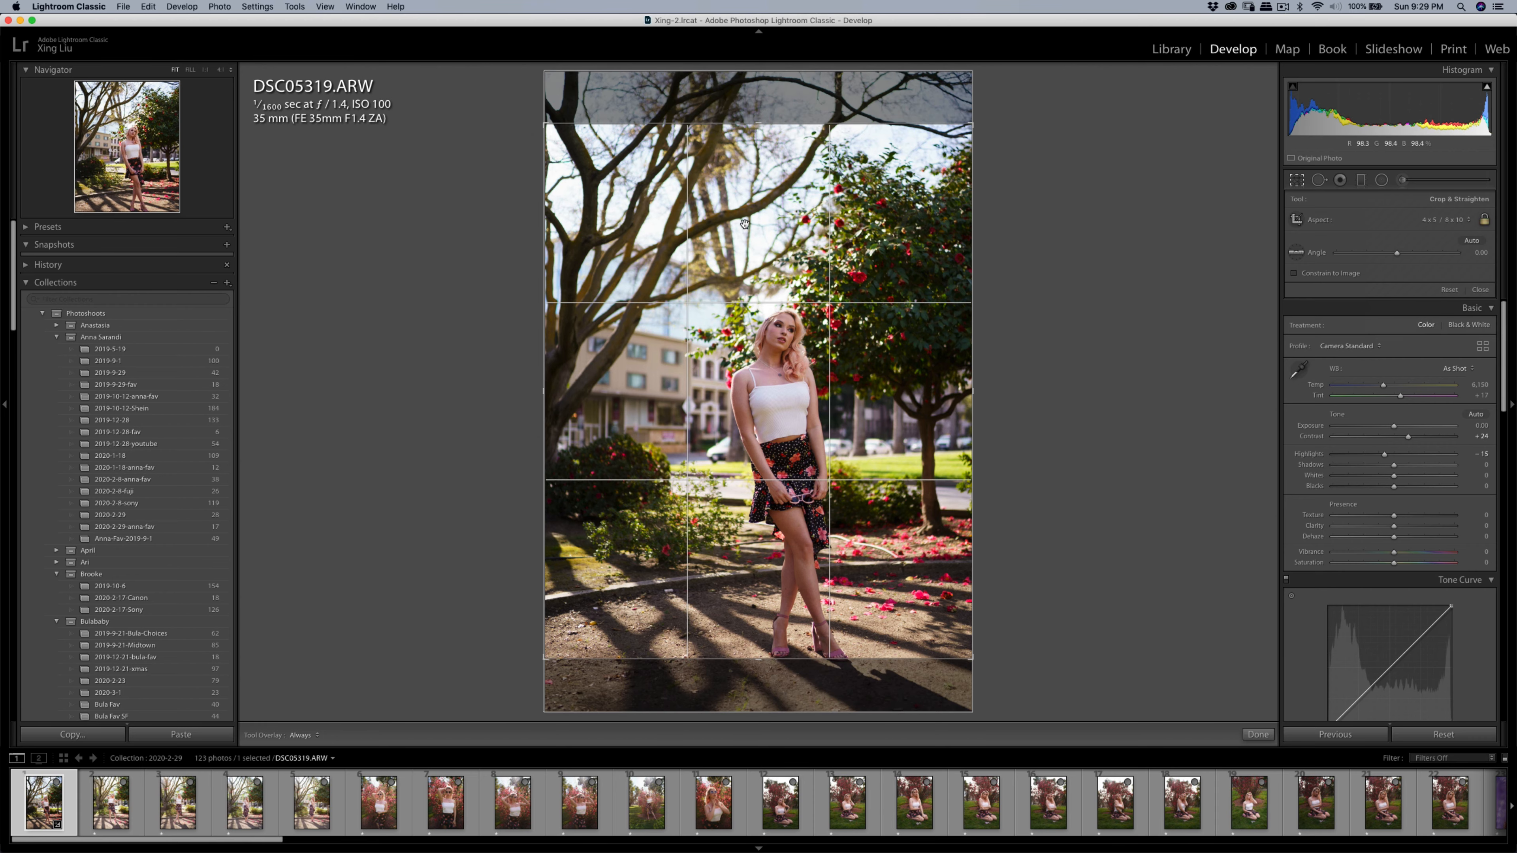
drag(860, 382, 860, 328)
drag(546, 123, 572, 160)
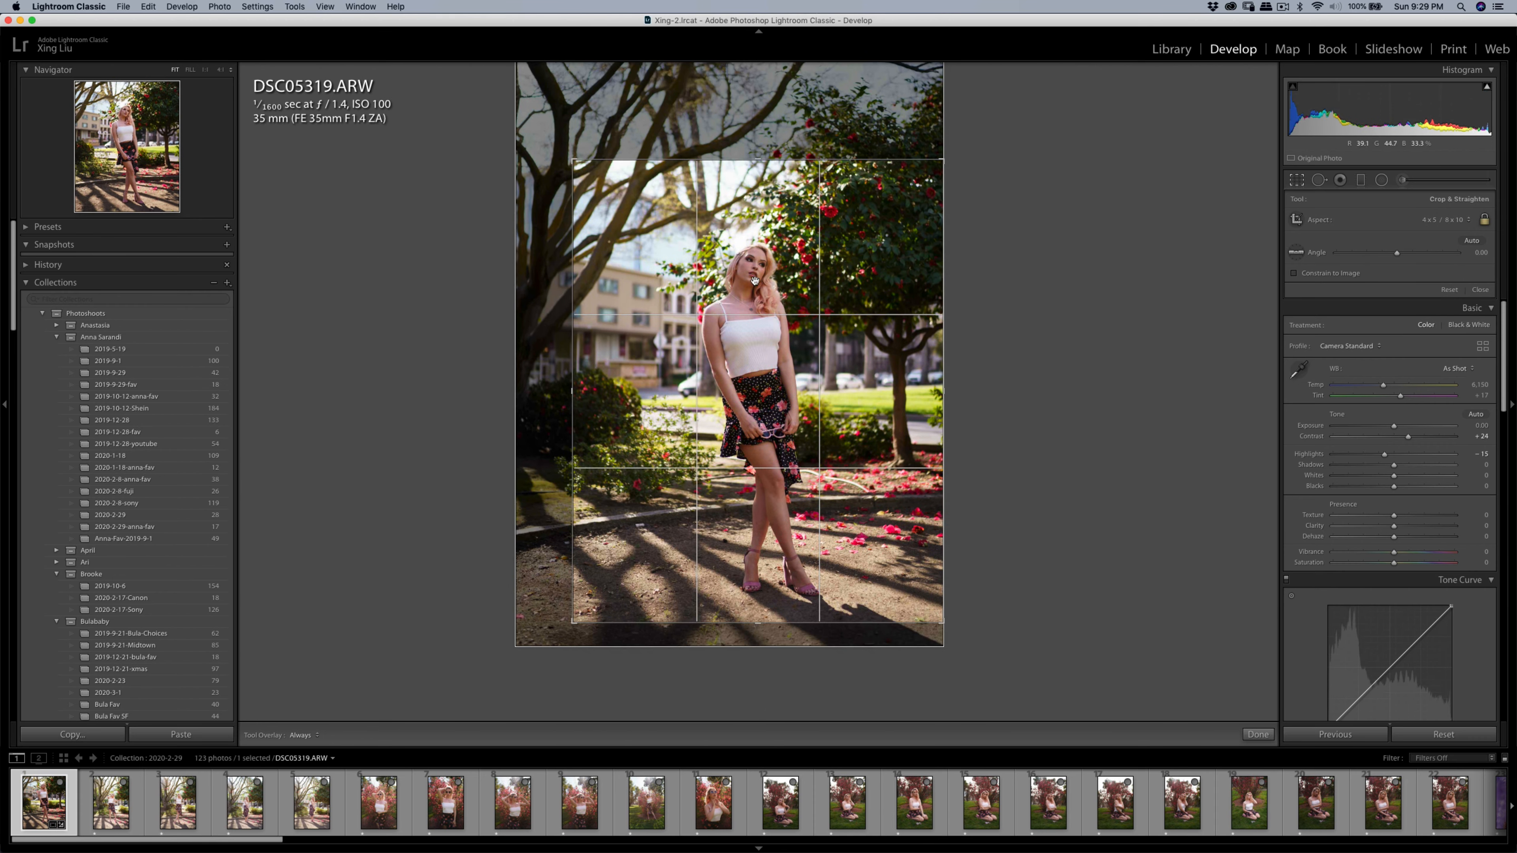
drag(752, 279, 755, 281)
drag(936, 161, 892, 205)
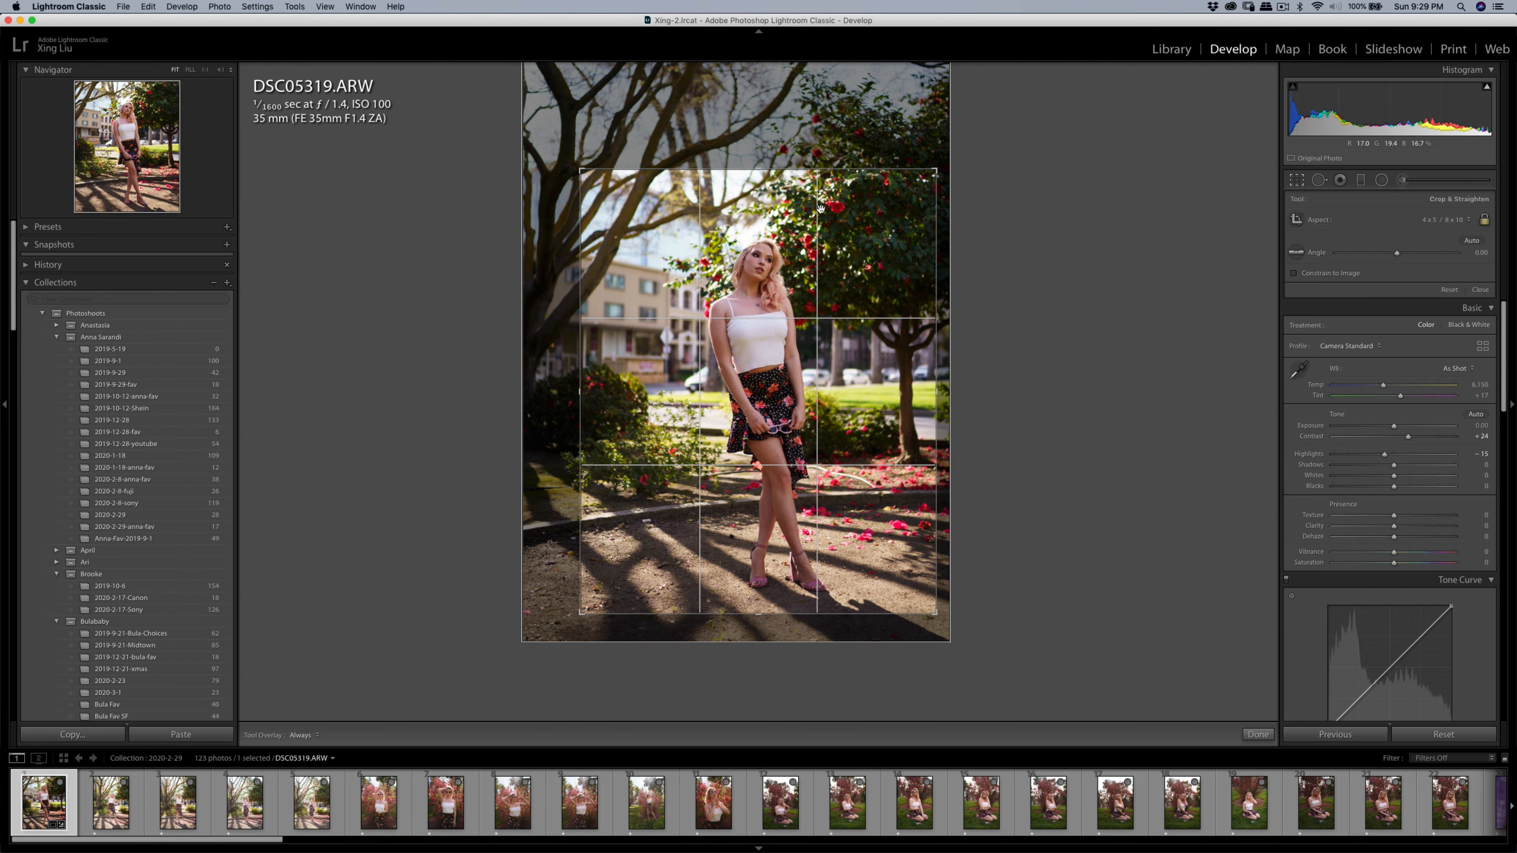
drag(778, 324, 777, 321)
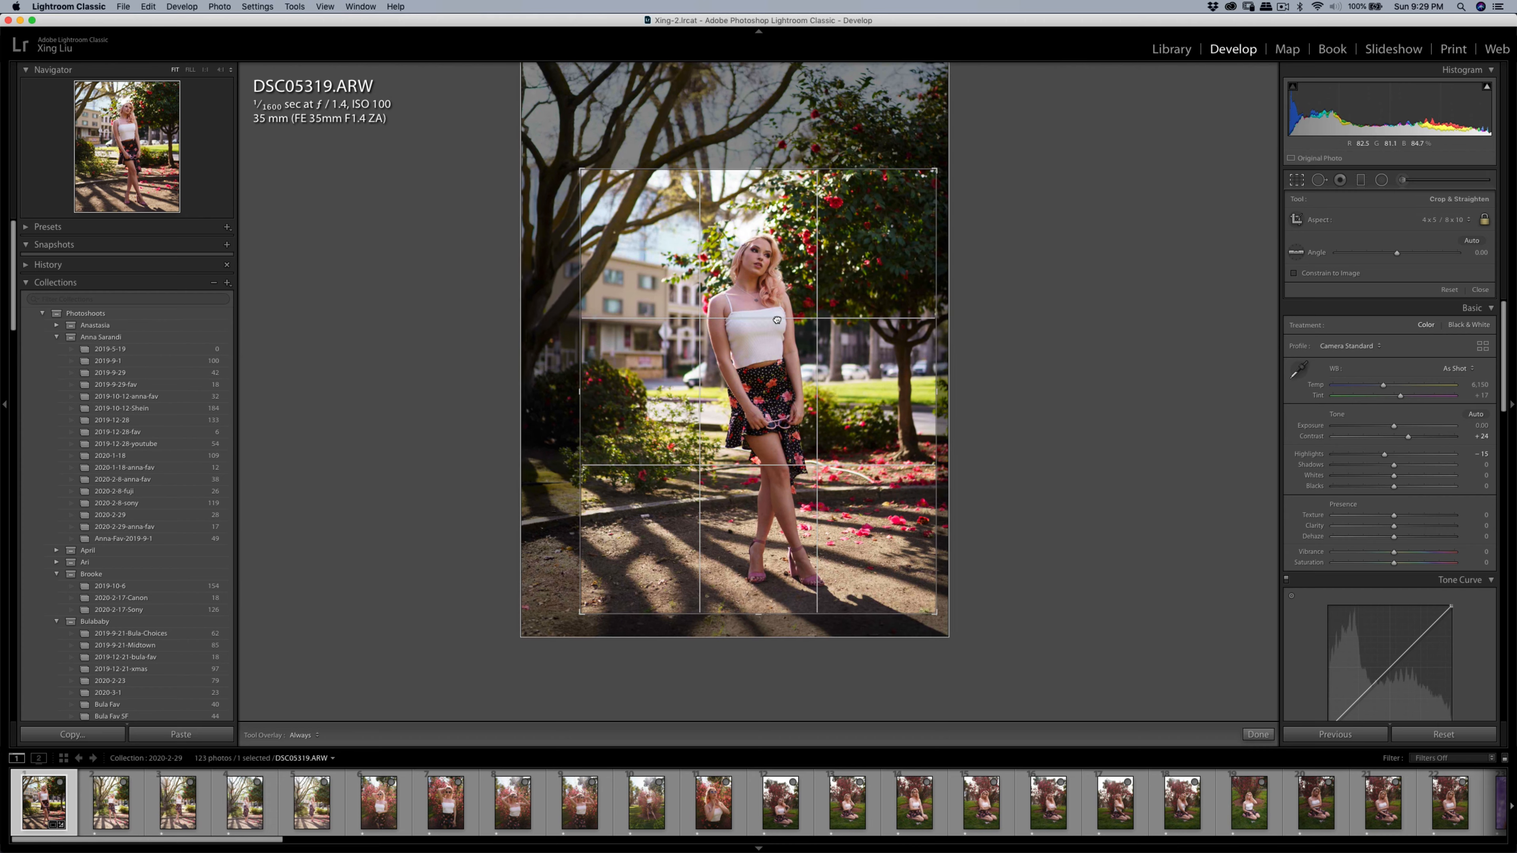
key(Return)
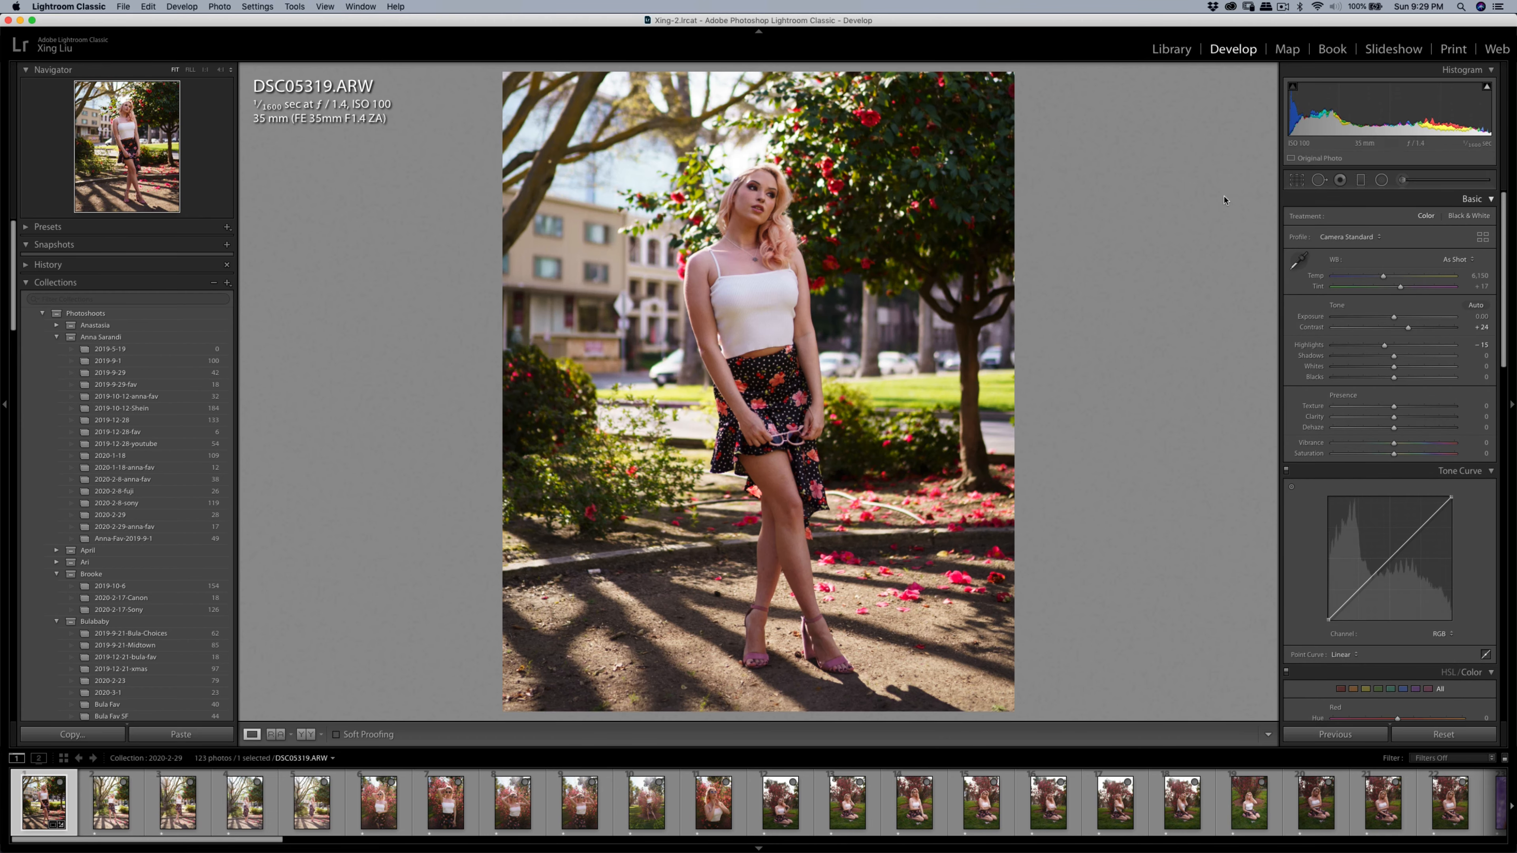
- Check the woman's face up close and slightly reposition the photo within its crop
click(743, 191)
click(792, 205)
click(1293, 179)
drag(672, 309, 674, 312)
key(Return)
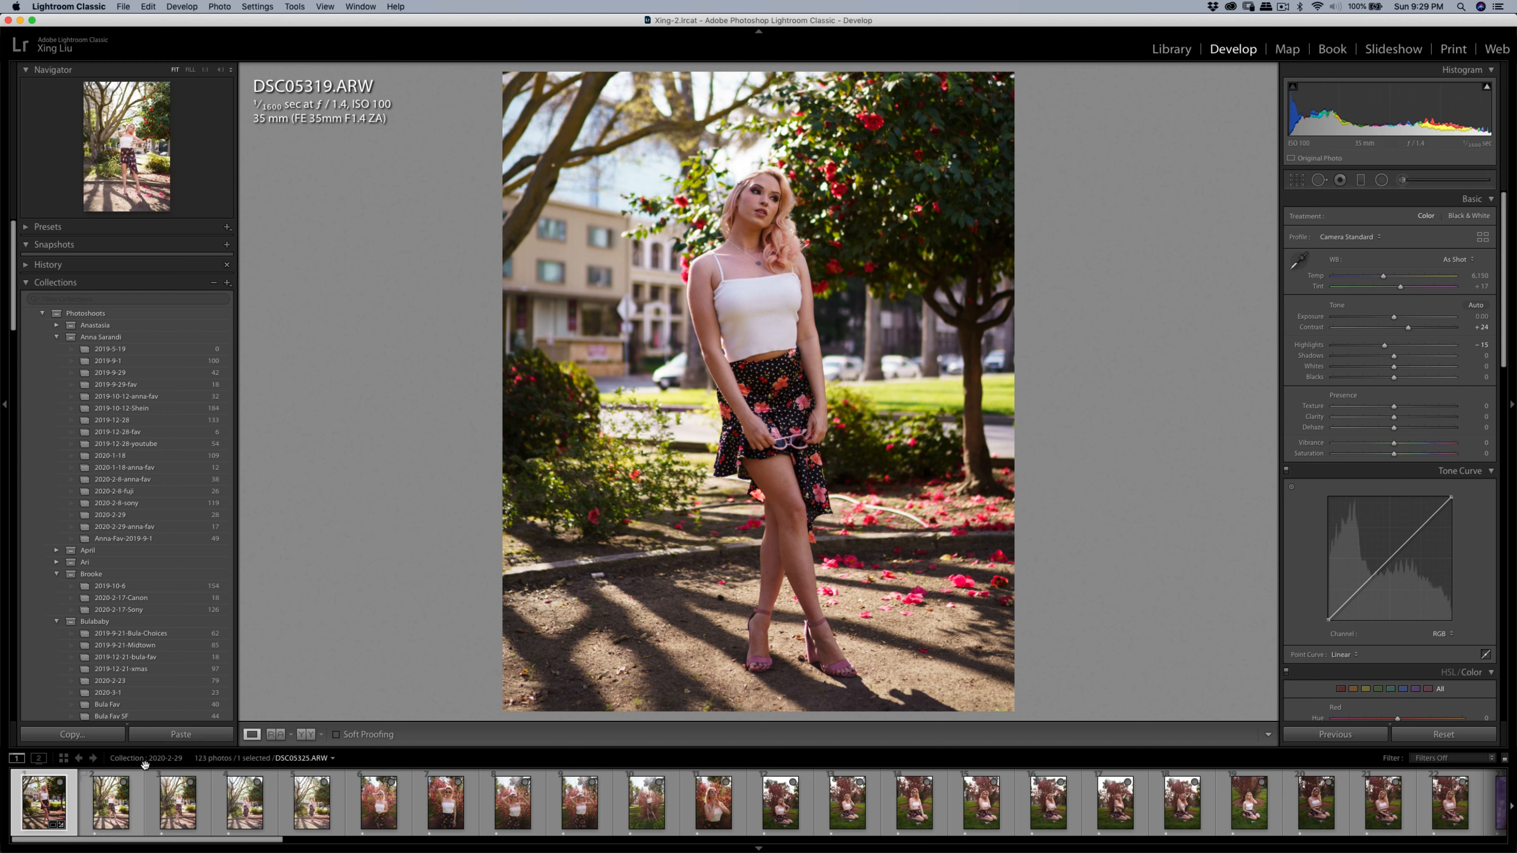
- Lower the Green saturation to -24 in the HSL/Color adjustments
scroll(1399, 493, down, 6)
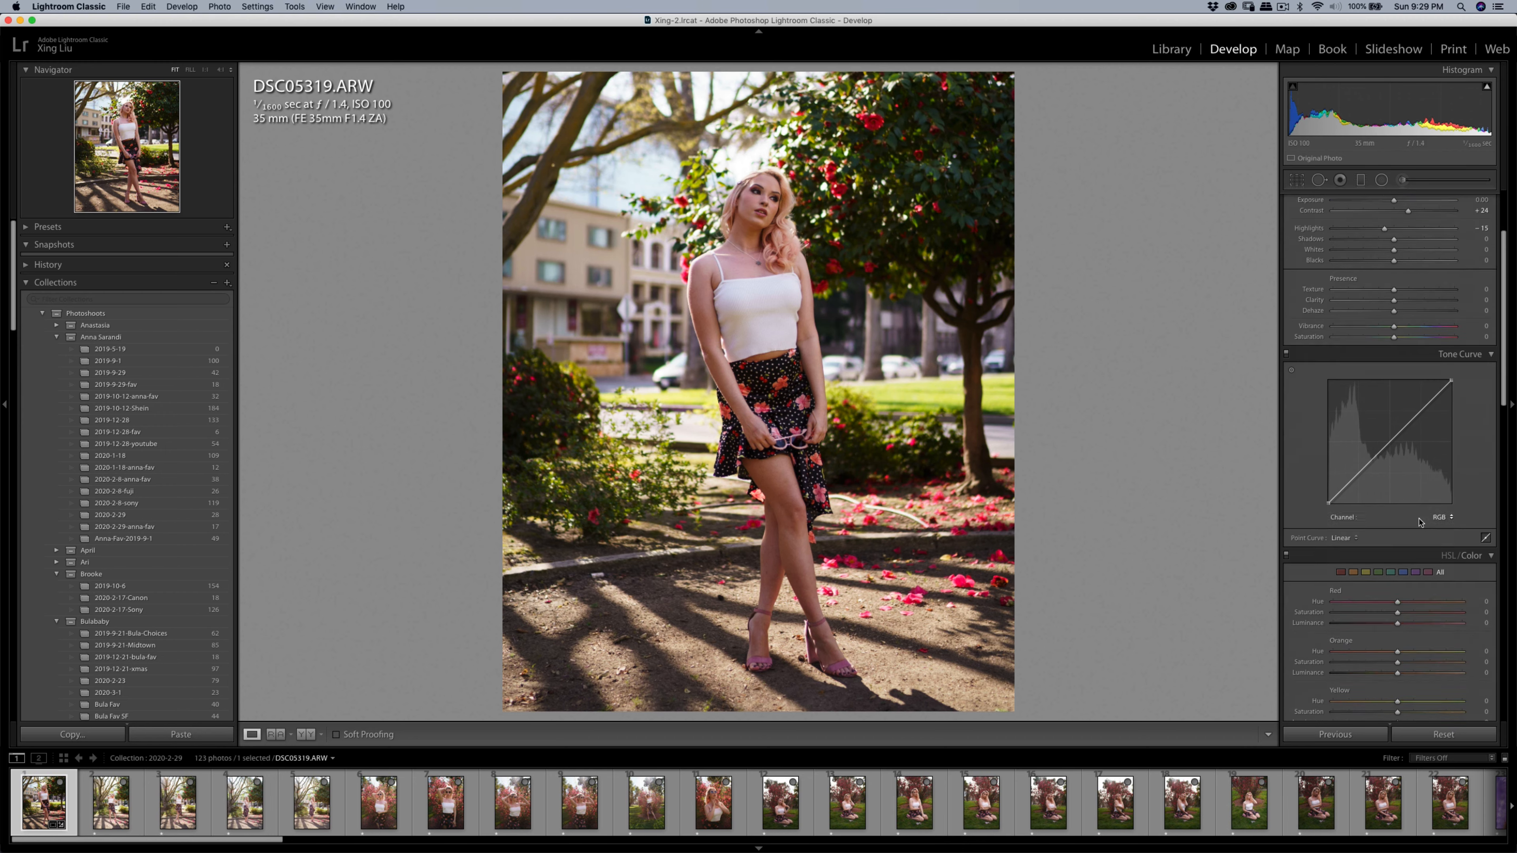
drag(1392, 492, 1383, 493)
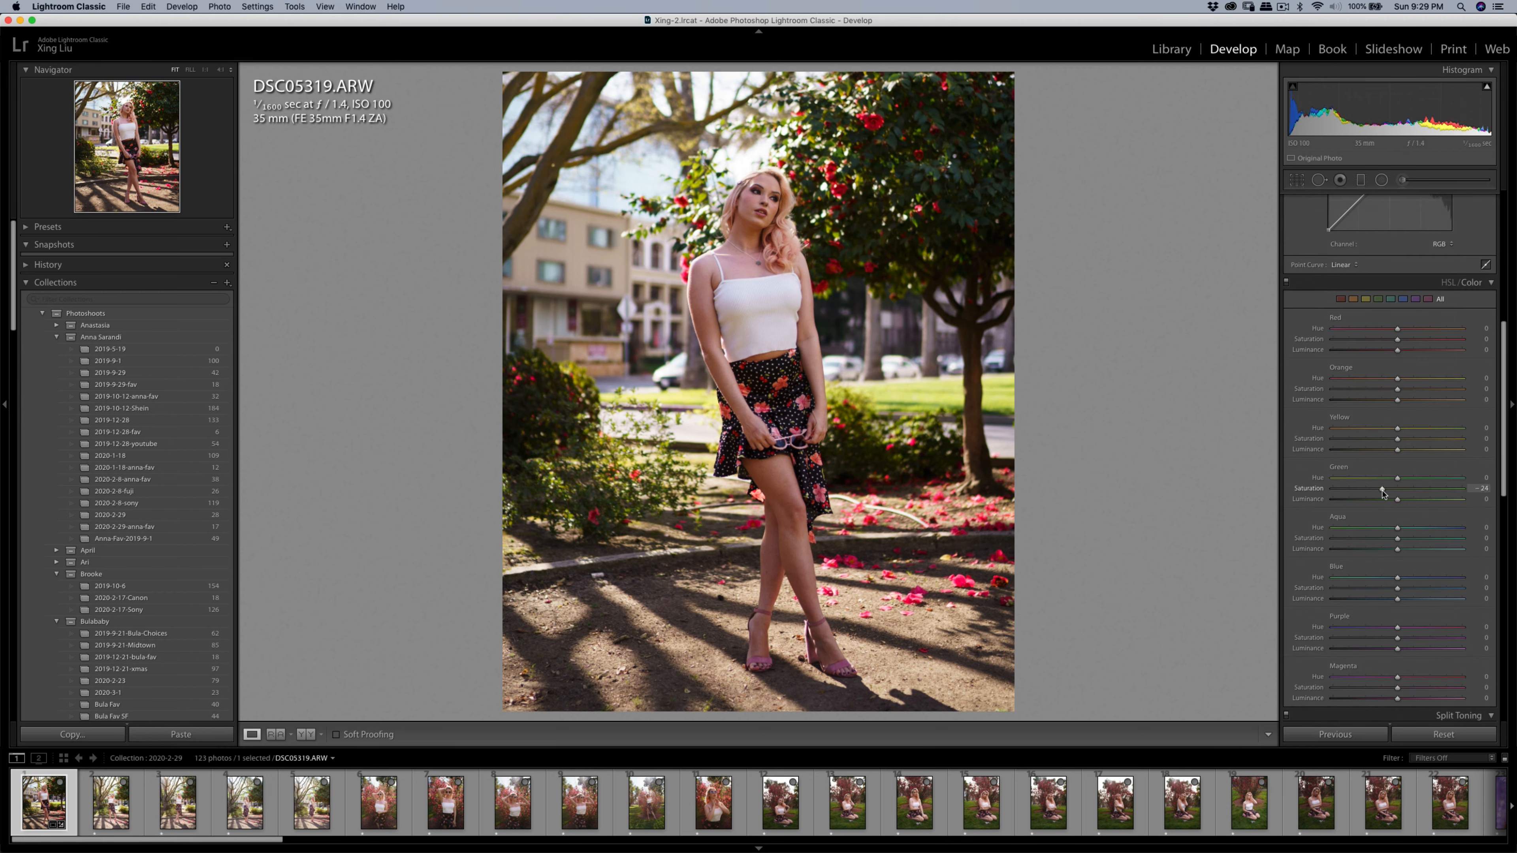
- Open DSC05325.ARW and set Exposure to -0.70, Contrast to +20 and Highlights to -23
click(124, 816)
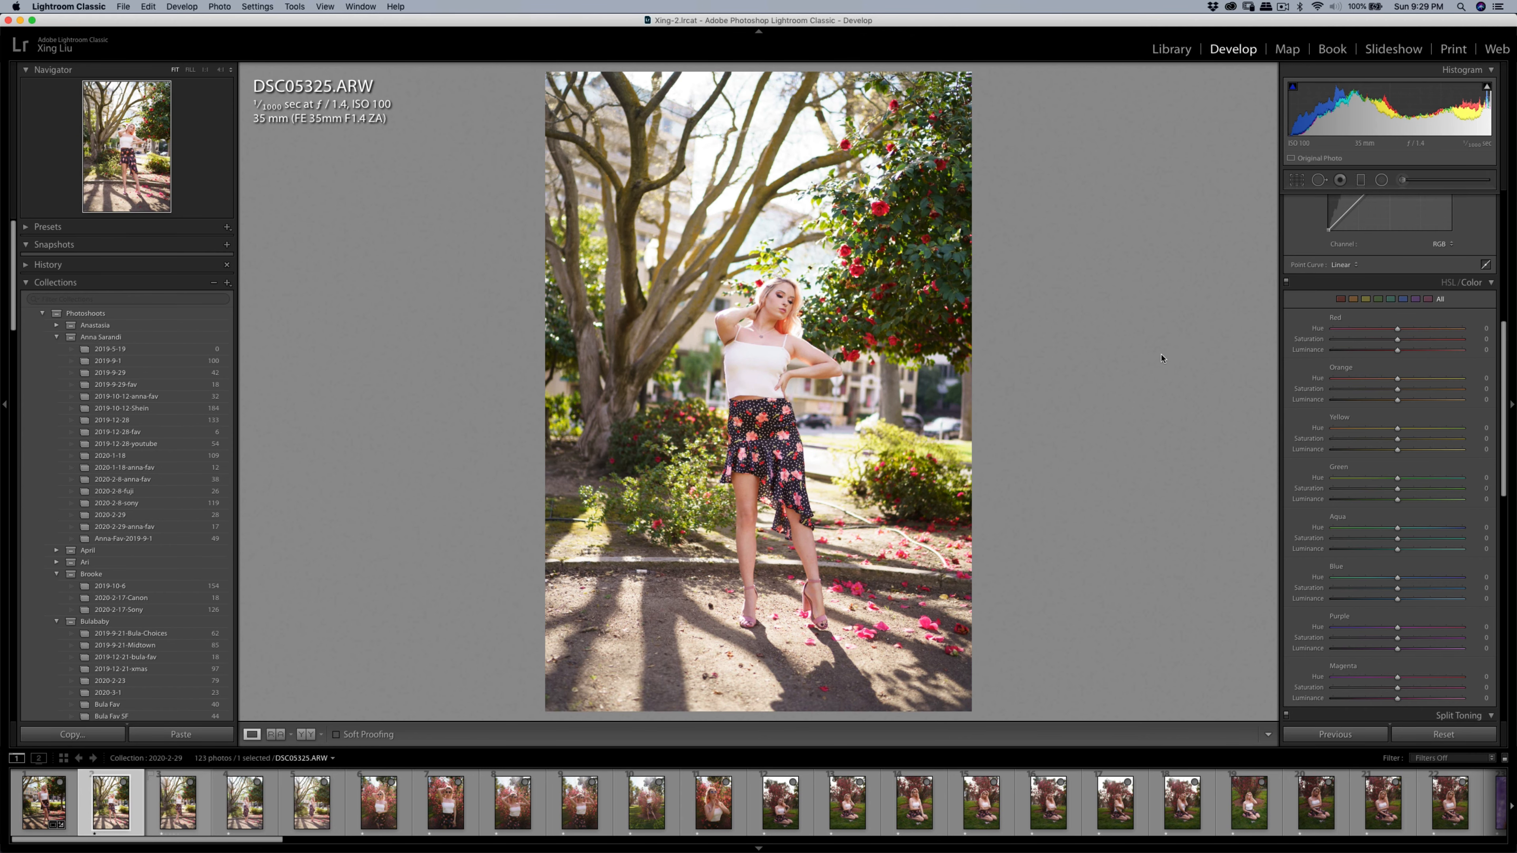
scroll(1395, 388, up, 10)
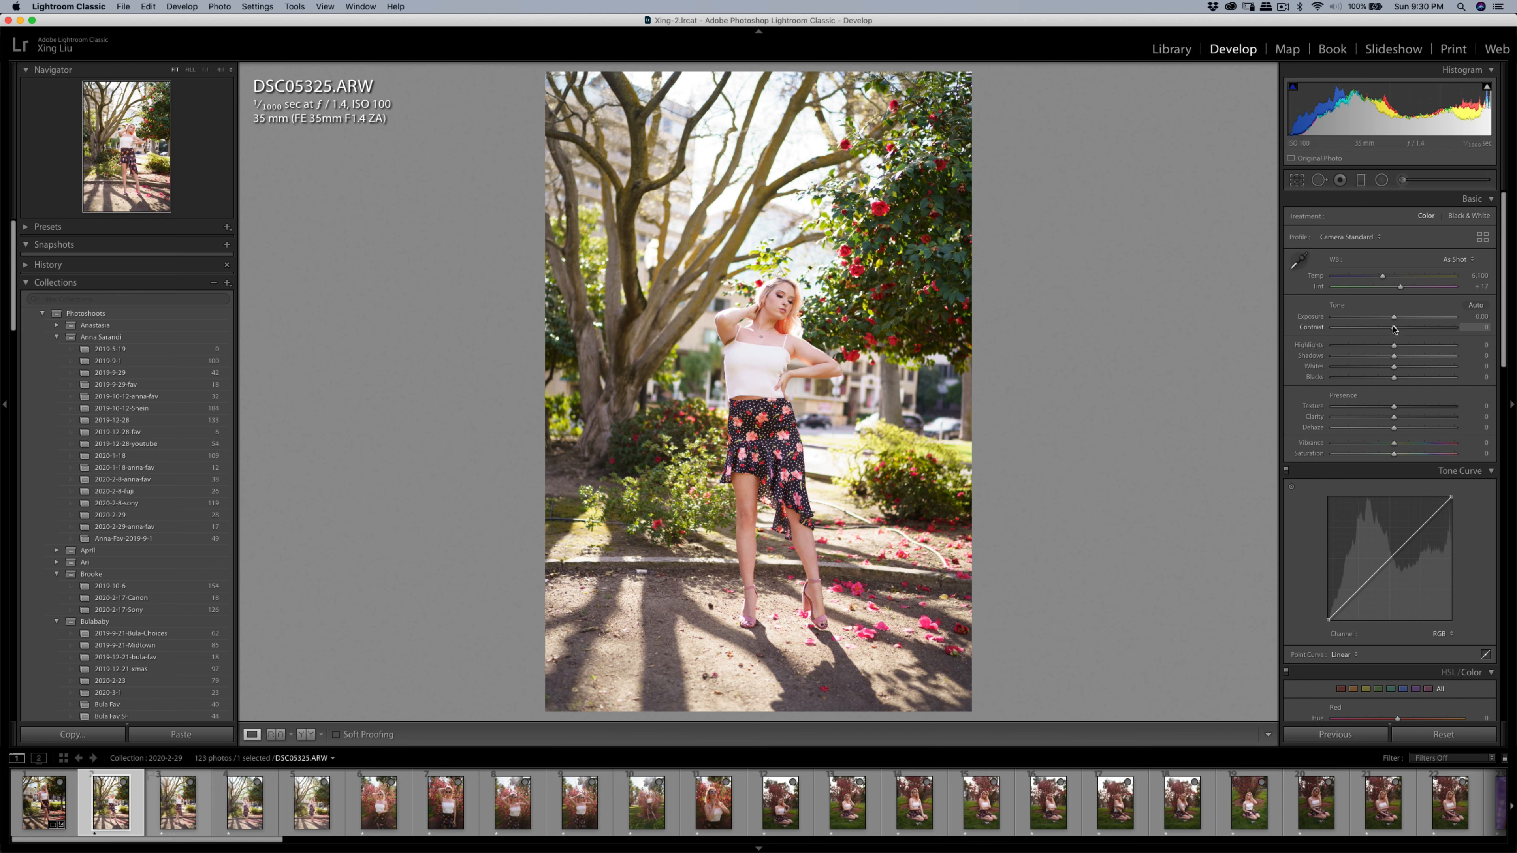
drag(1394, 317, 1382, 350)
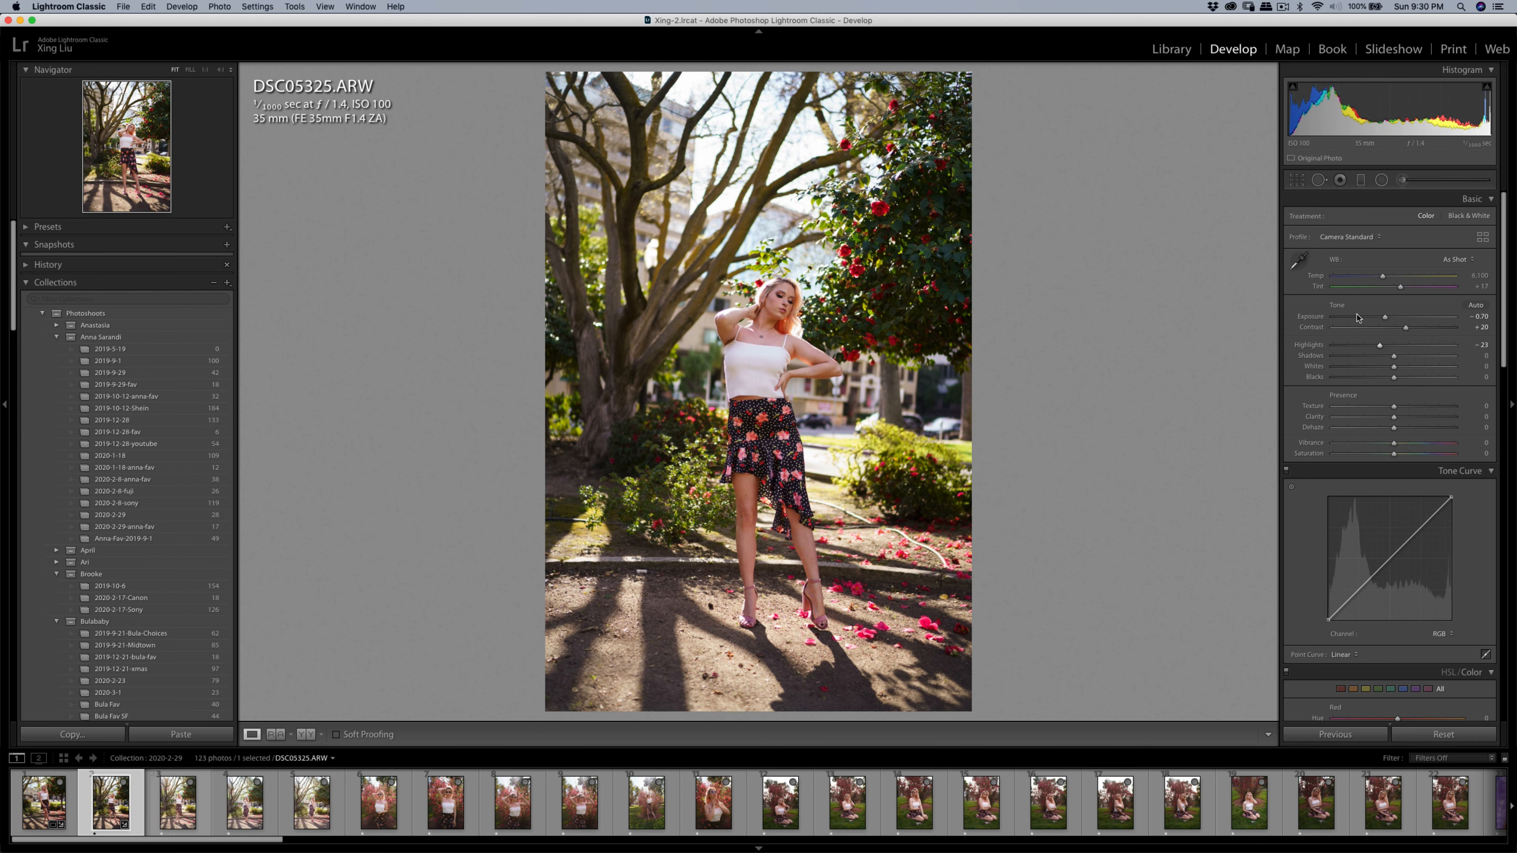
- Straighten DSC05325.ARW by about -0.95 degrees and crop it slightly tighter around the woman, keeping the original aspect ratio
click(1297, 180)
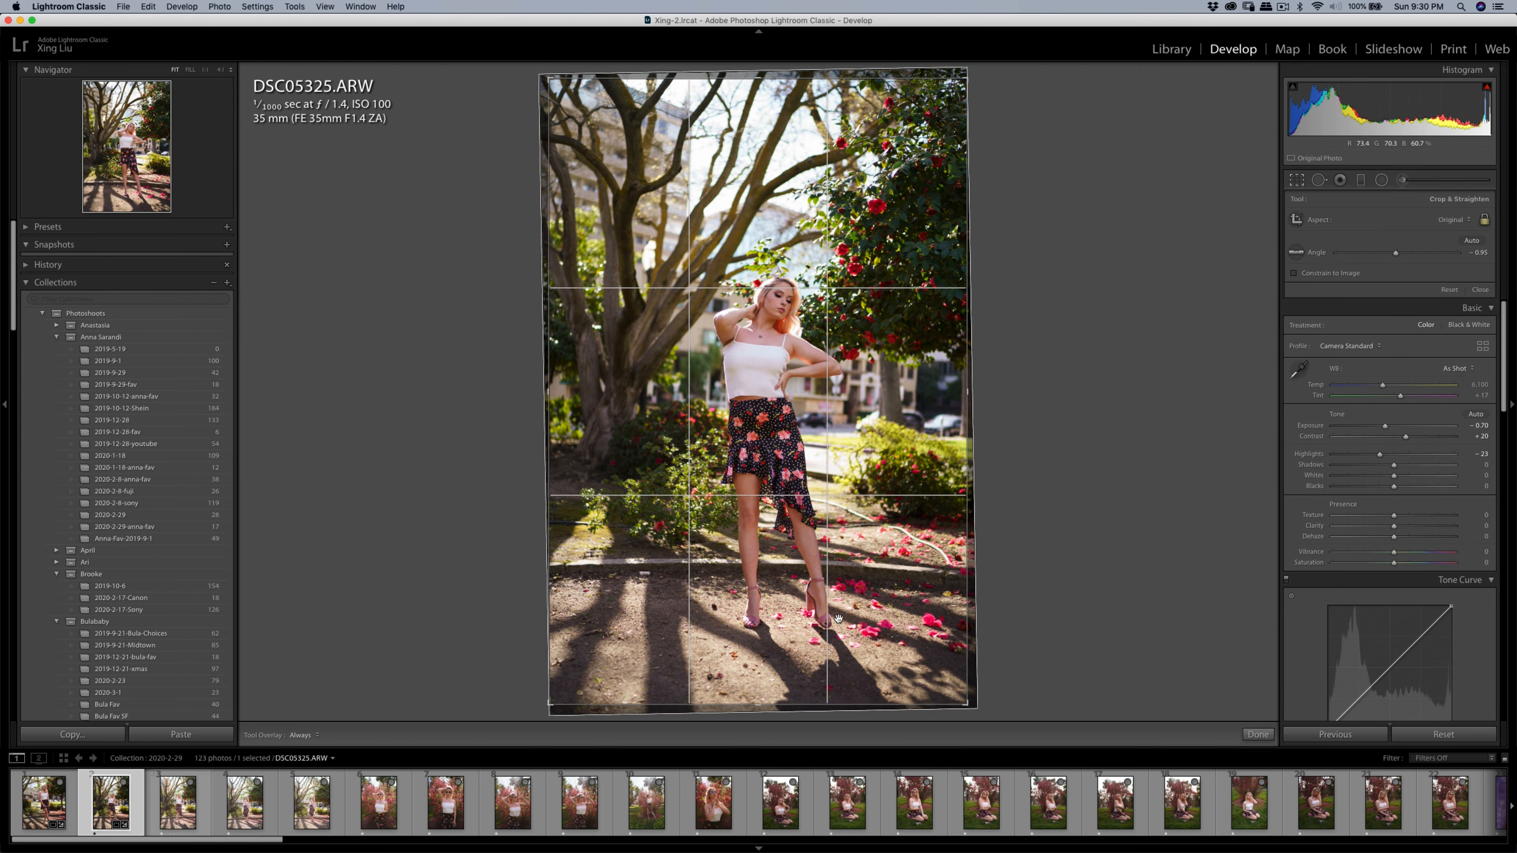
drag(550, 81, 563, 96)
key(Return)
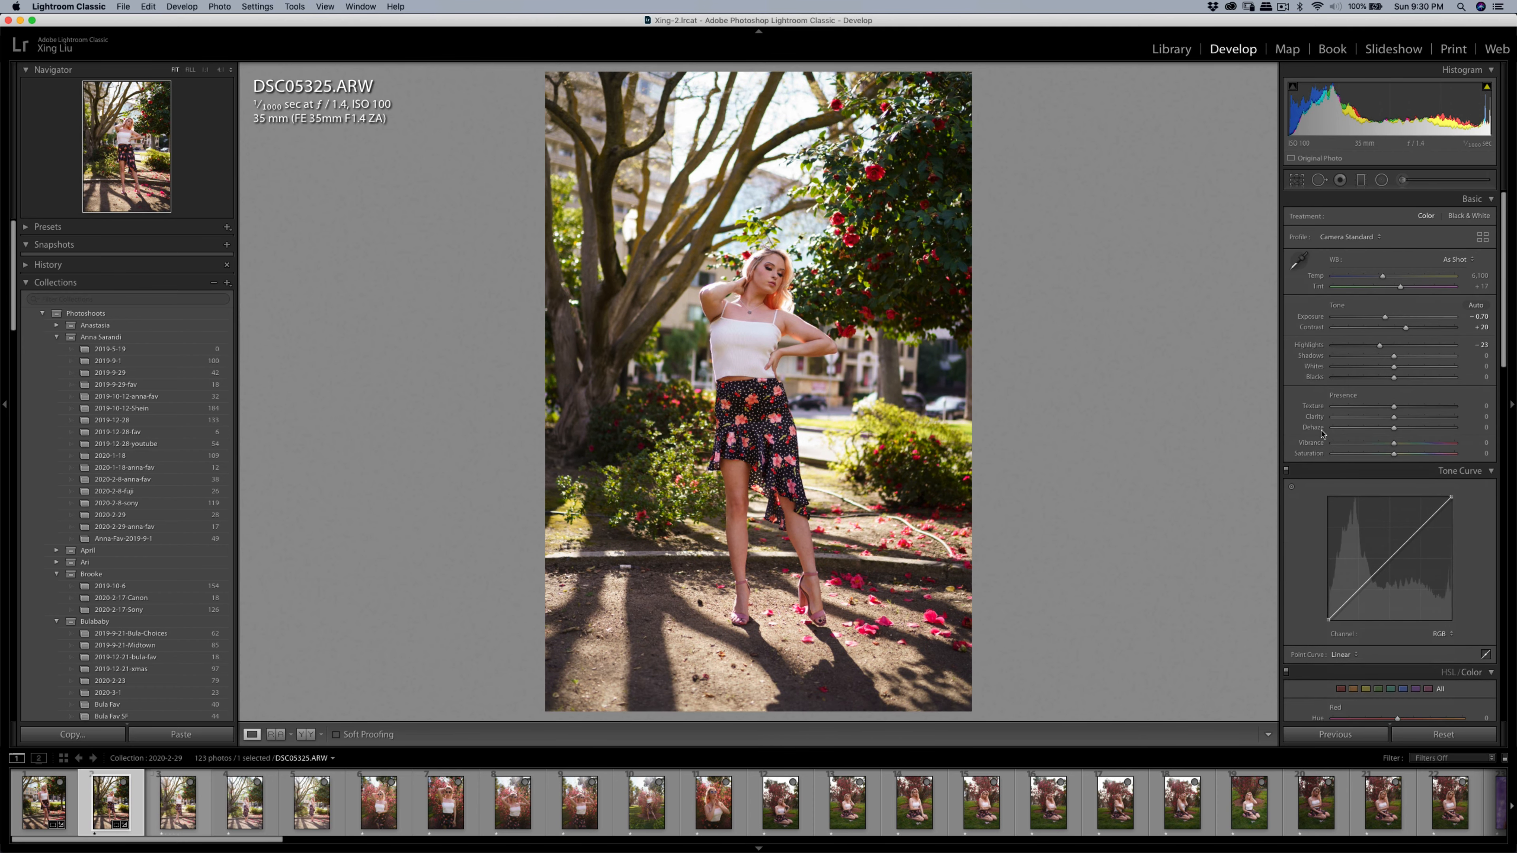
- Set the Green hue to -8, Green saturation to -51 and Yellow saturation to -12
scroll(1425, 509, down, 10)
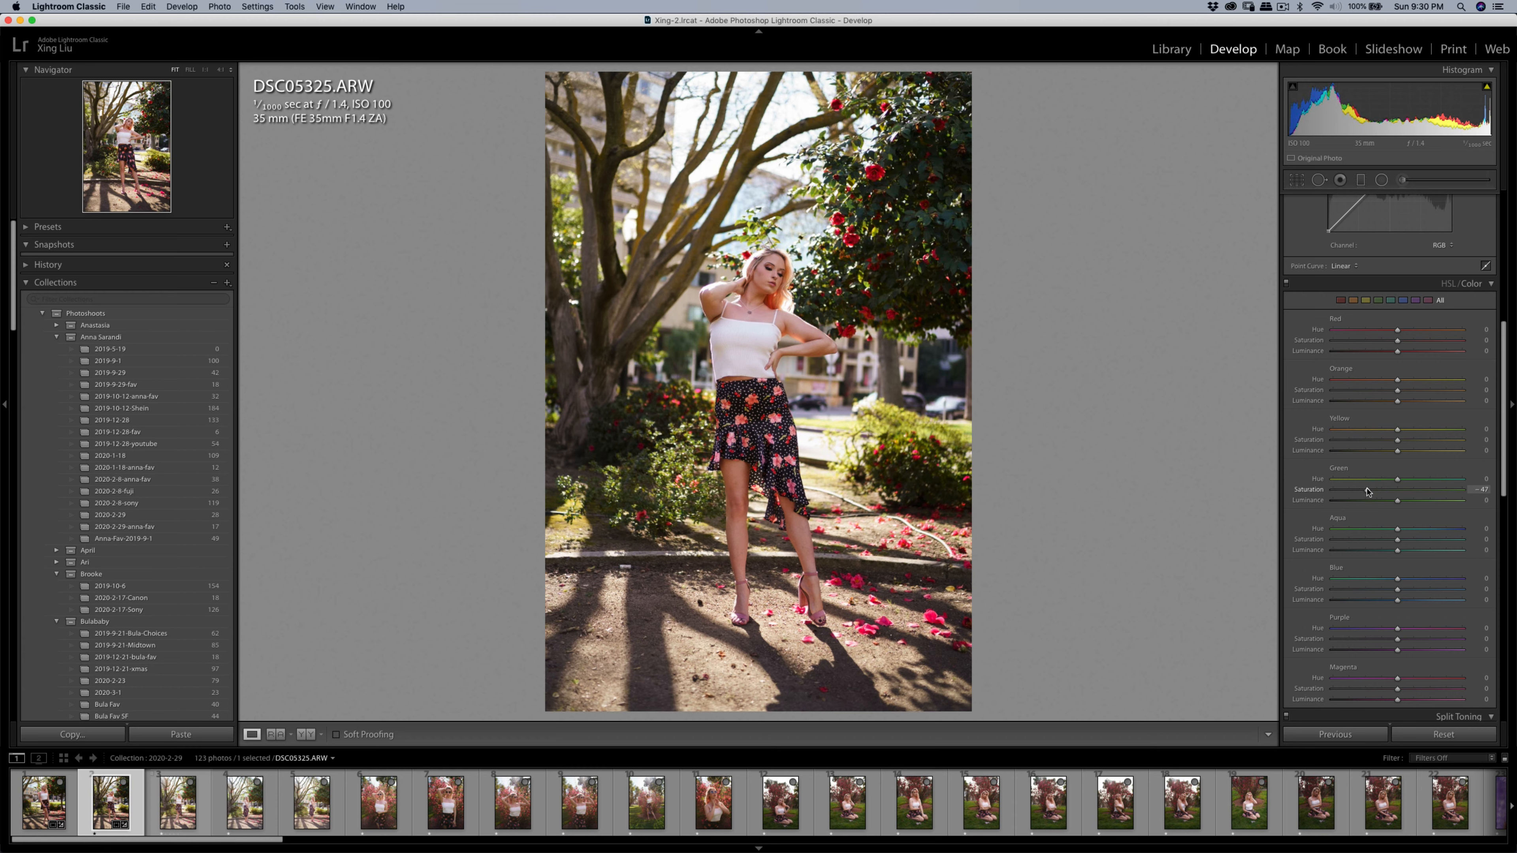
drag(1397, 443, 1389, 443)
- Reopen the crop of DSC05325.ARW and rotate the photo to an angle of about -2.06 degrees
click(1296, 179)
drag(927, 94, 1046, 204)
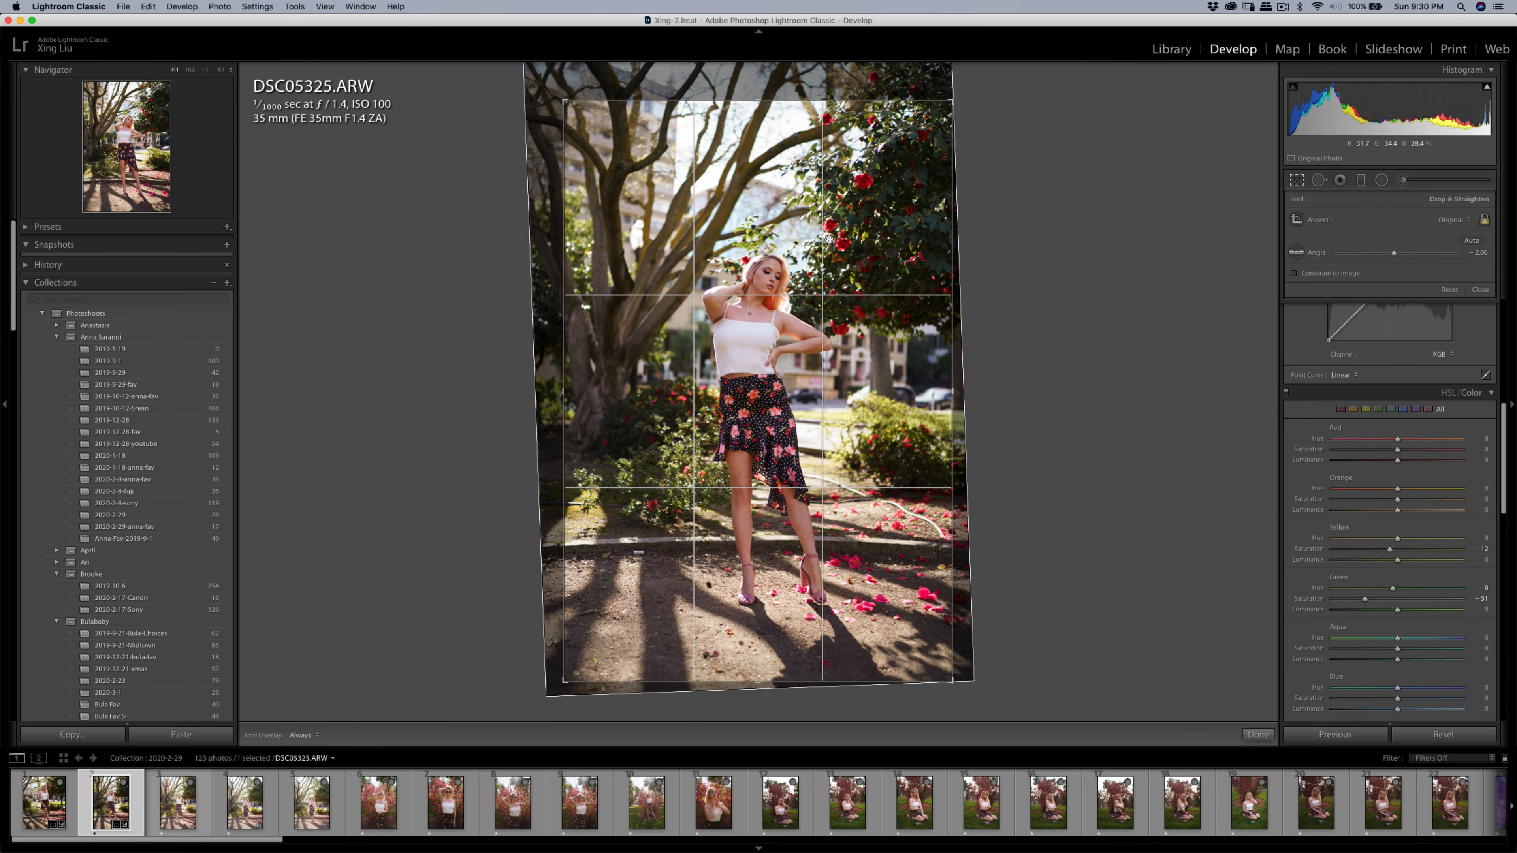
key(Return)
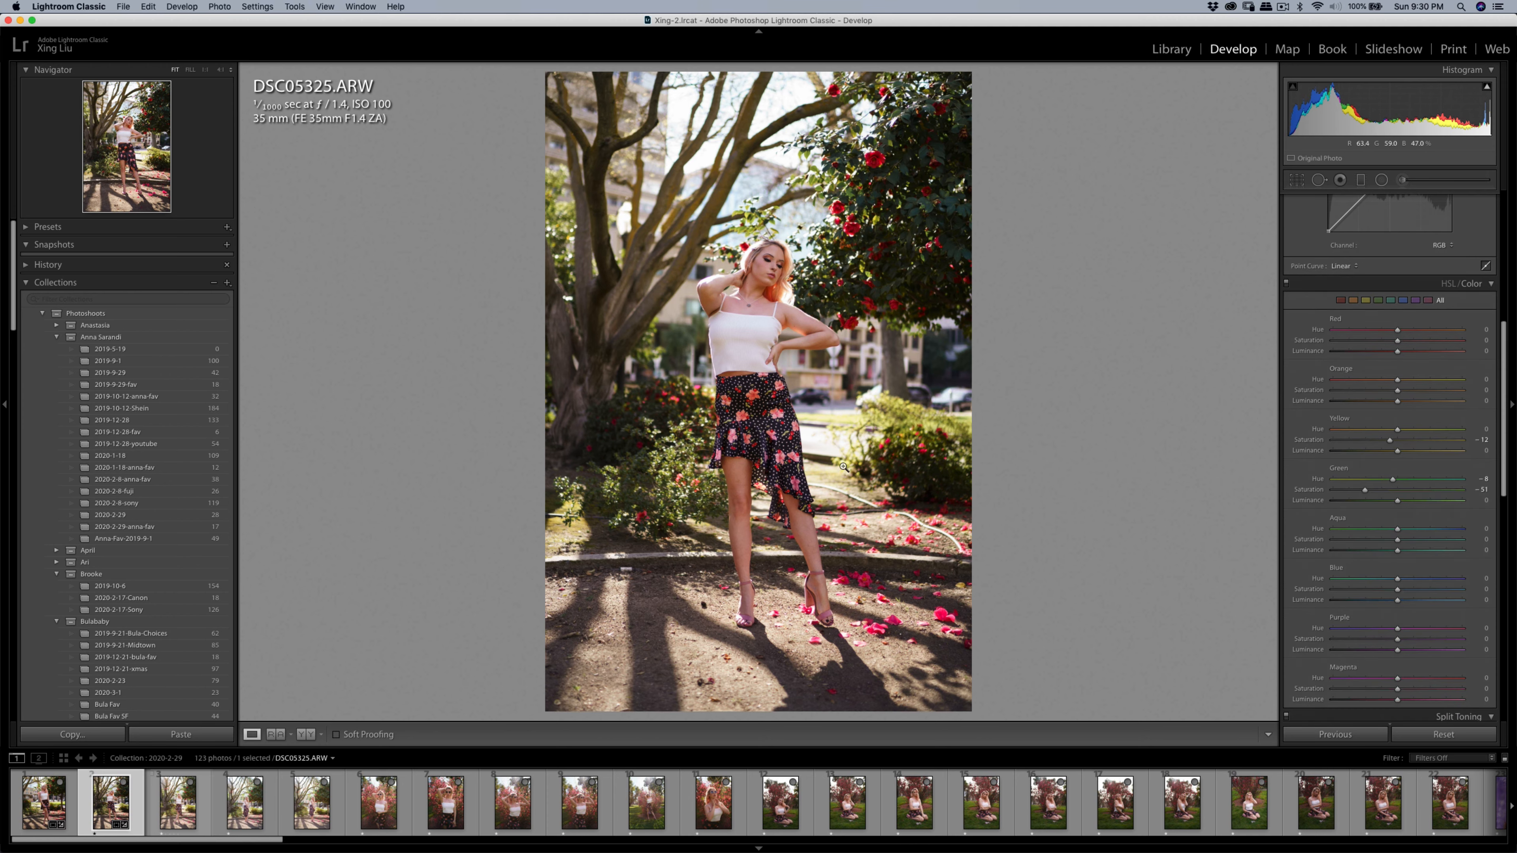
- Copy the develop settings of DSC05325.ARW and paste them onto DSC05334.ARW
click(65, 735)
click(949, 421)
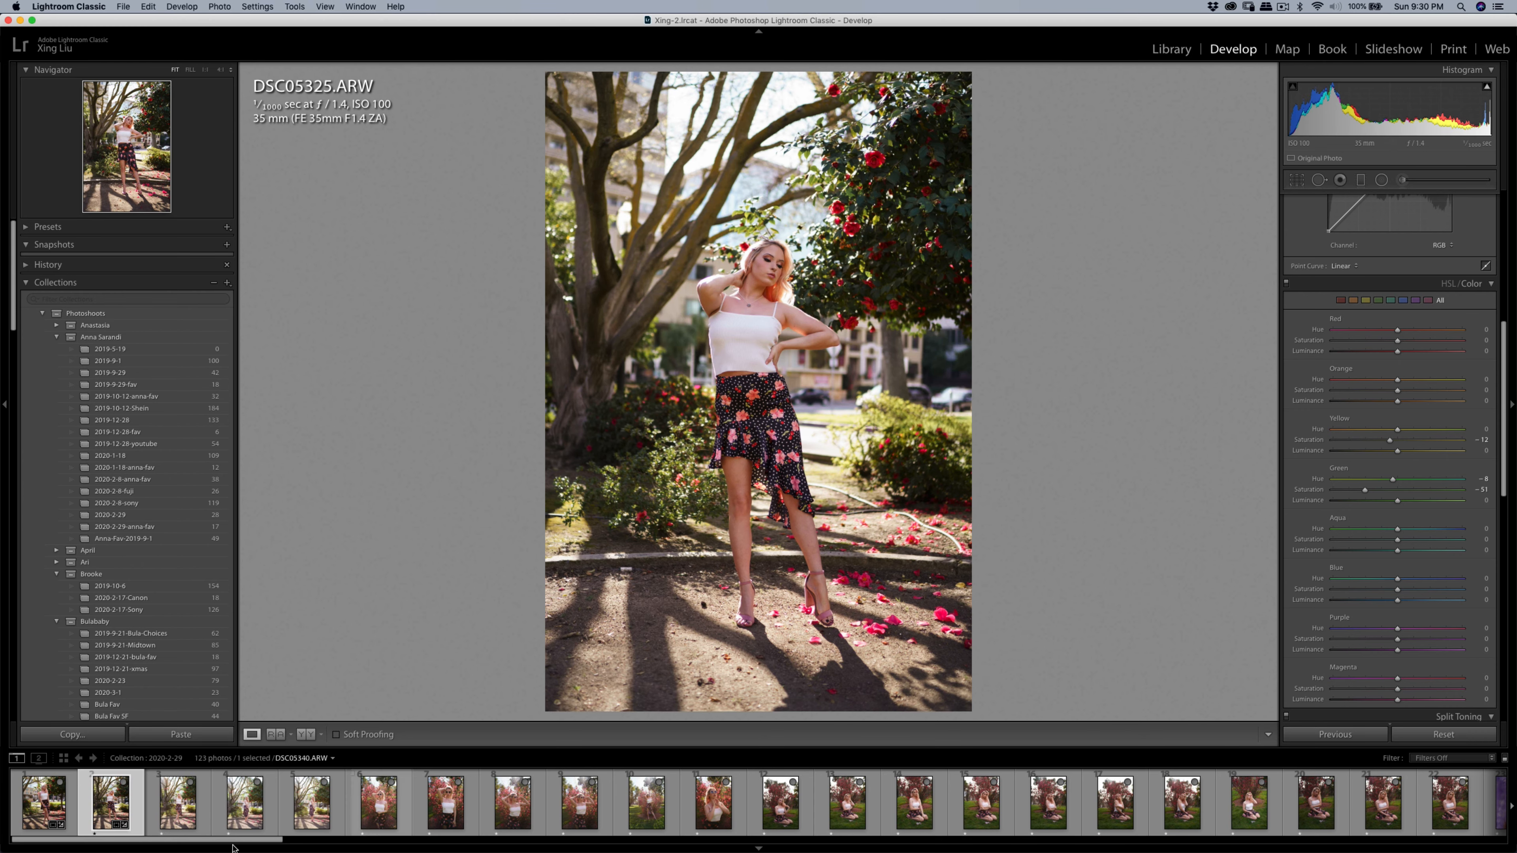
click(177, 801)
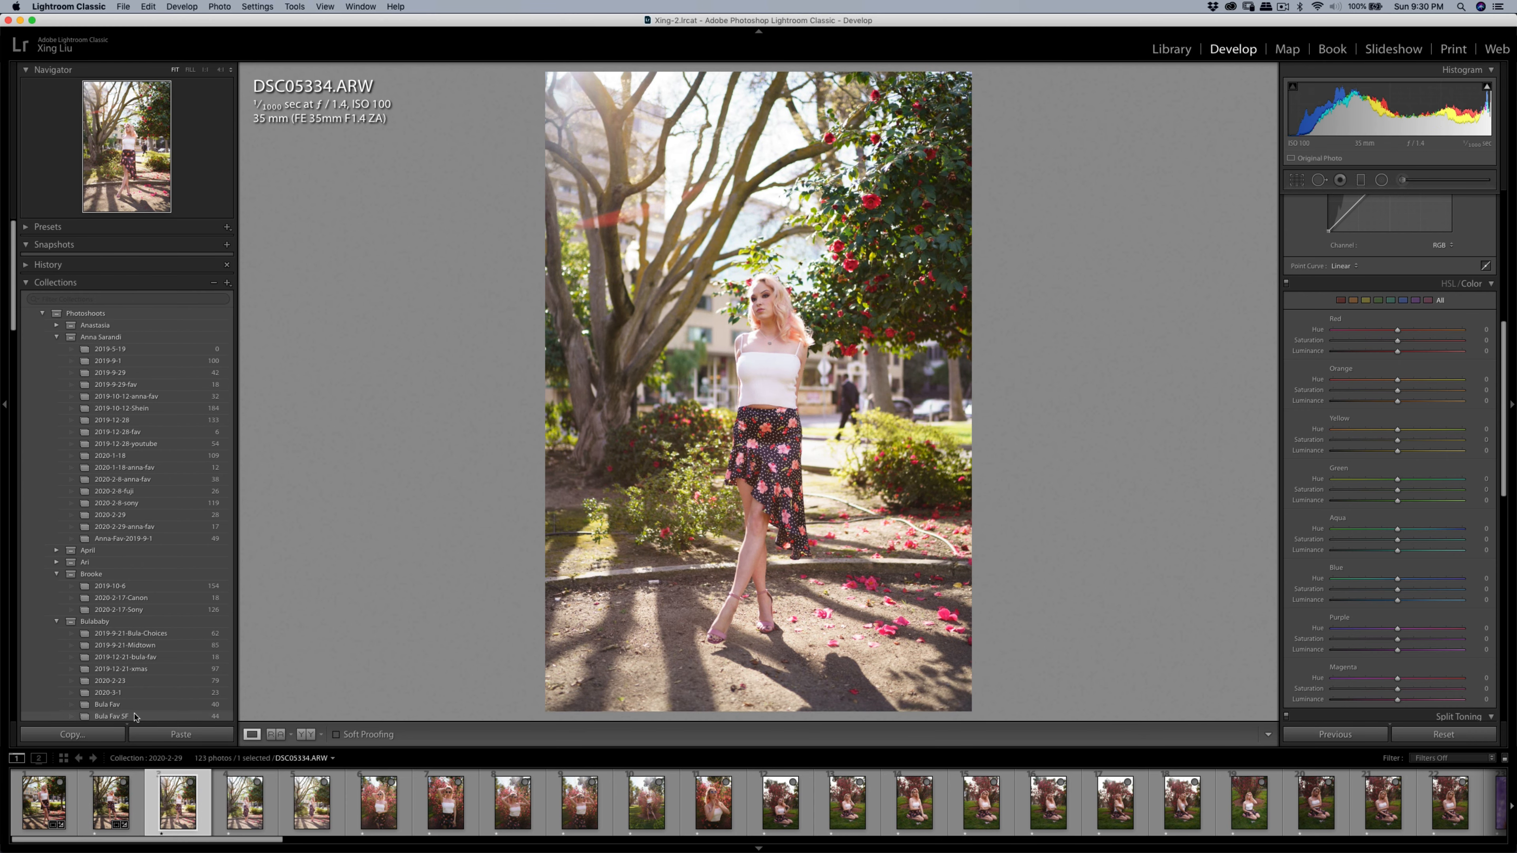
click(156, 737)
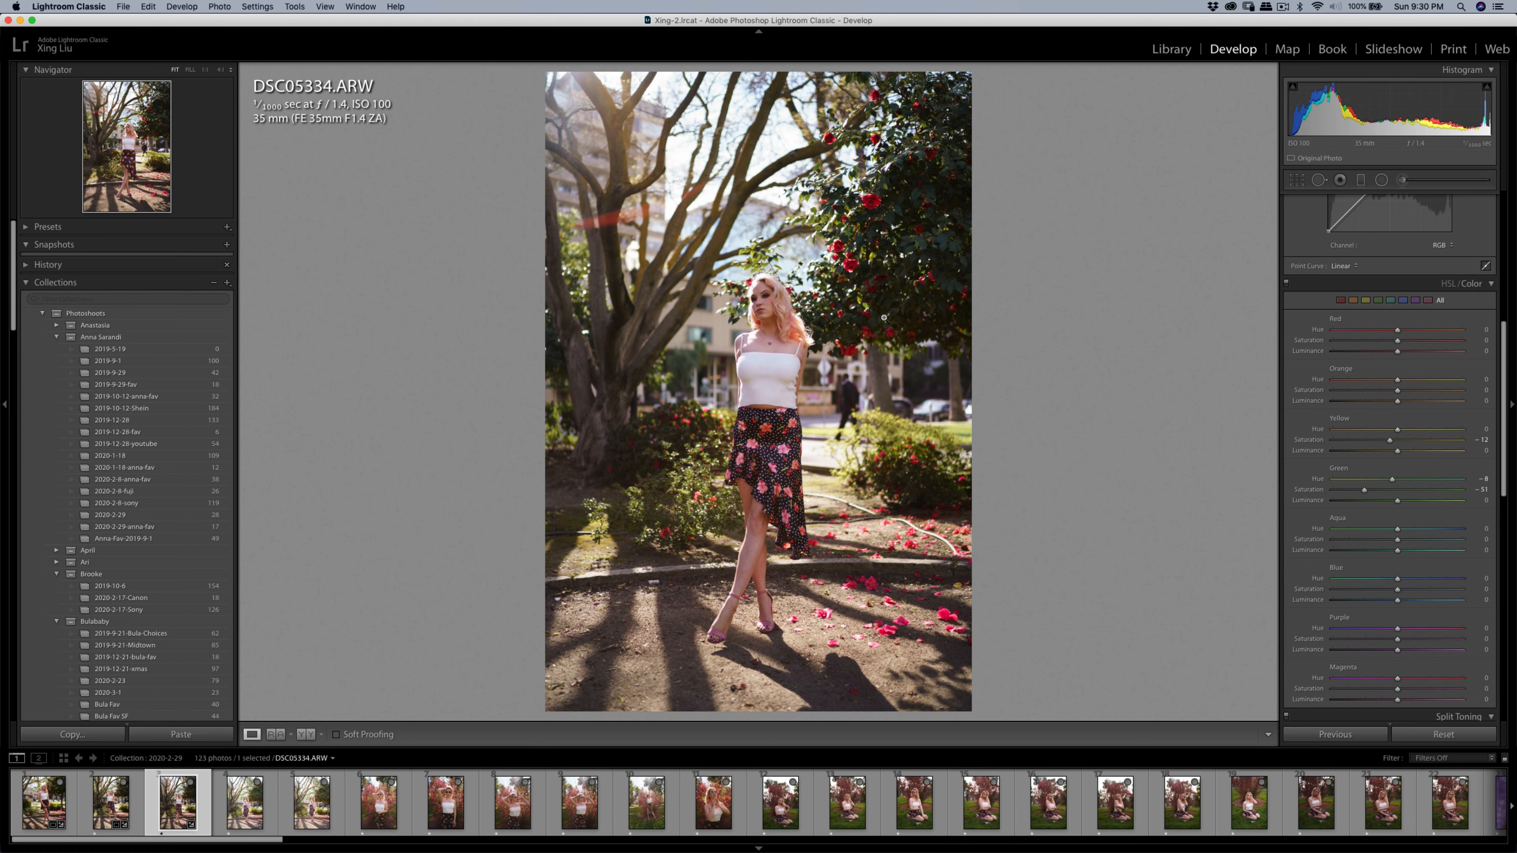
- Set Contrast to +26 and brush a Shadows adjustment onto the woman's face, with its amount at 21
scroll(1413, 391, up, 10)
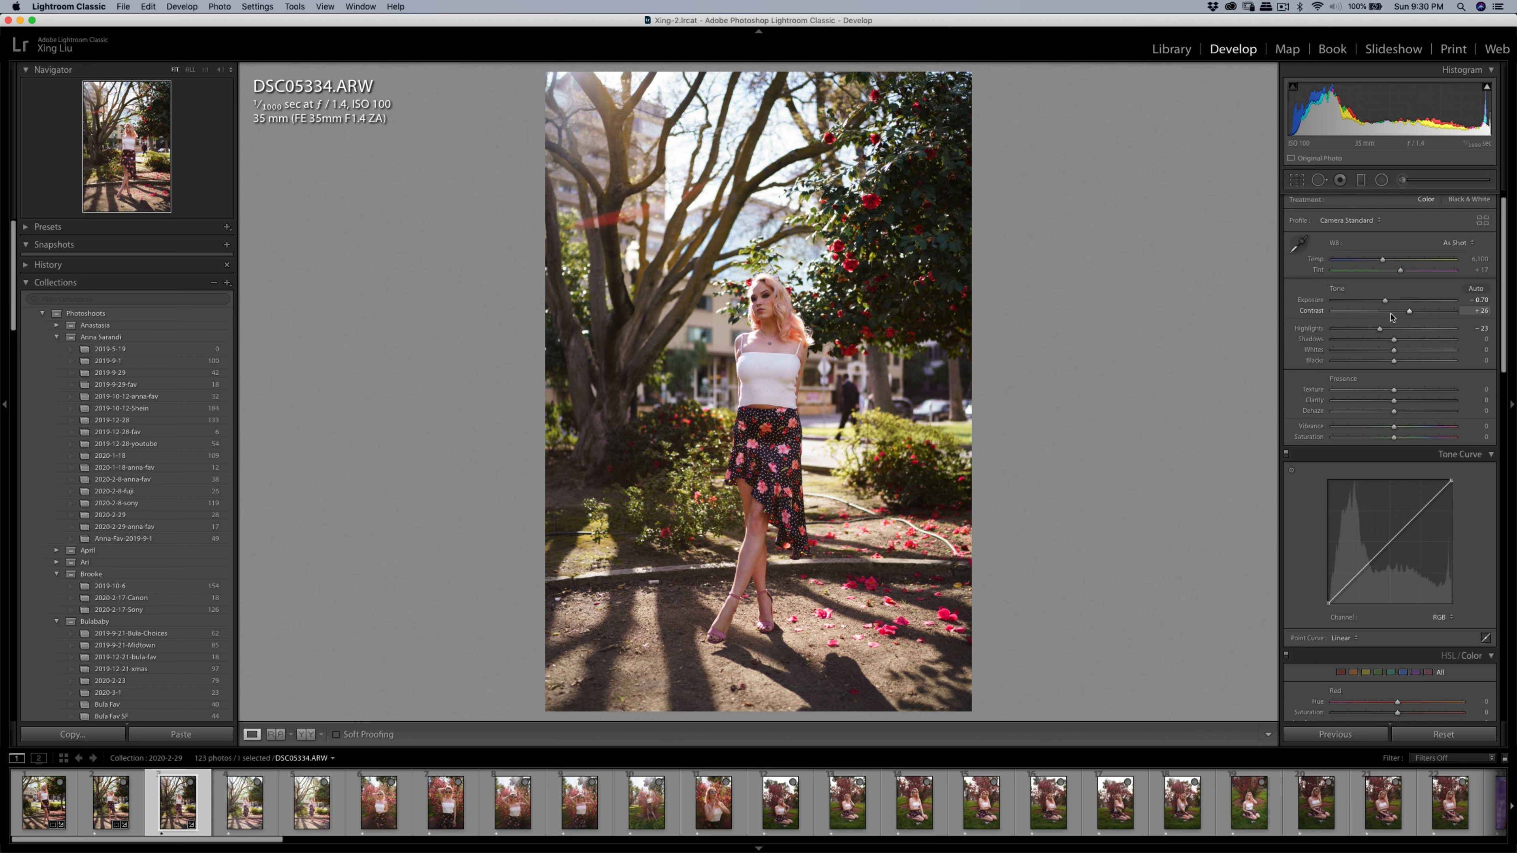
click(1401, 182)
click(1373, 218)
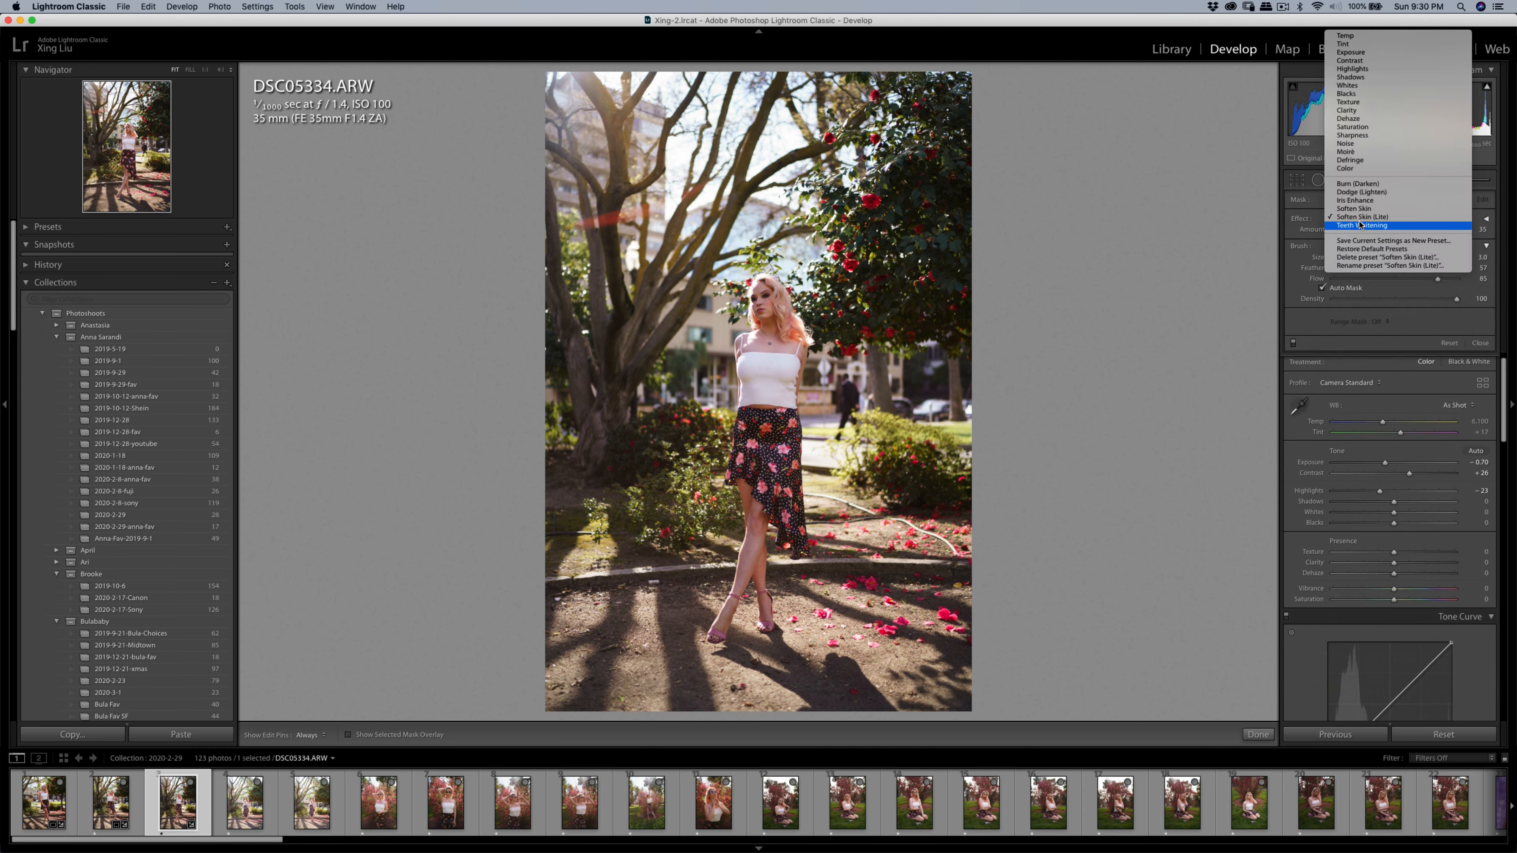
click(1336, 84)
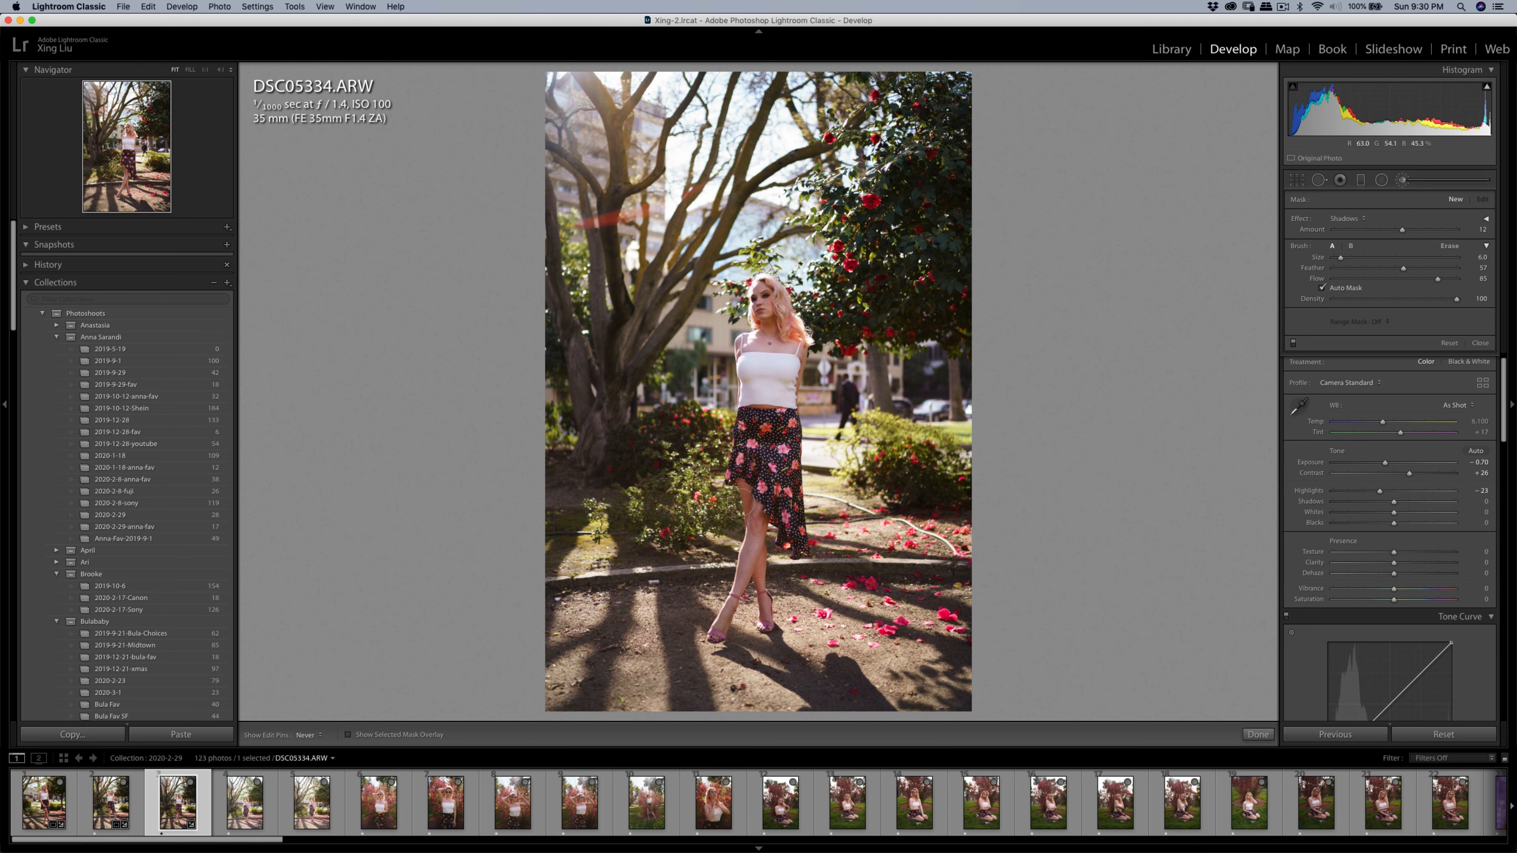
click(766, 317)
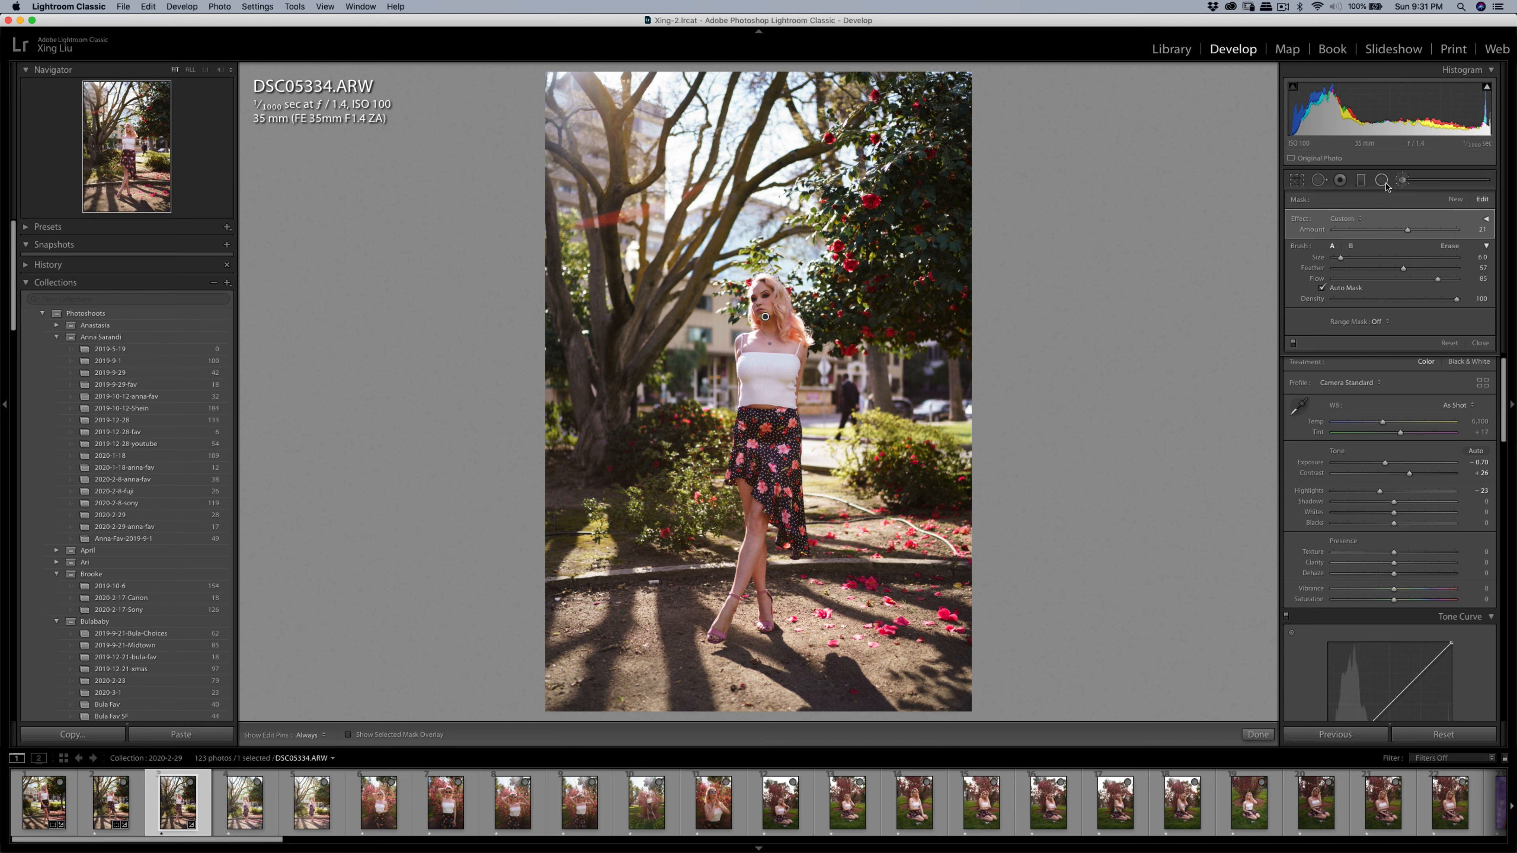
- Start a new Shadows brush mask with an amount of 12, paint over the woman's upper skirt, and close the brush
click(1455, 201)
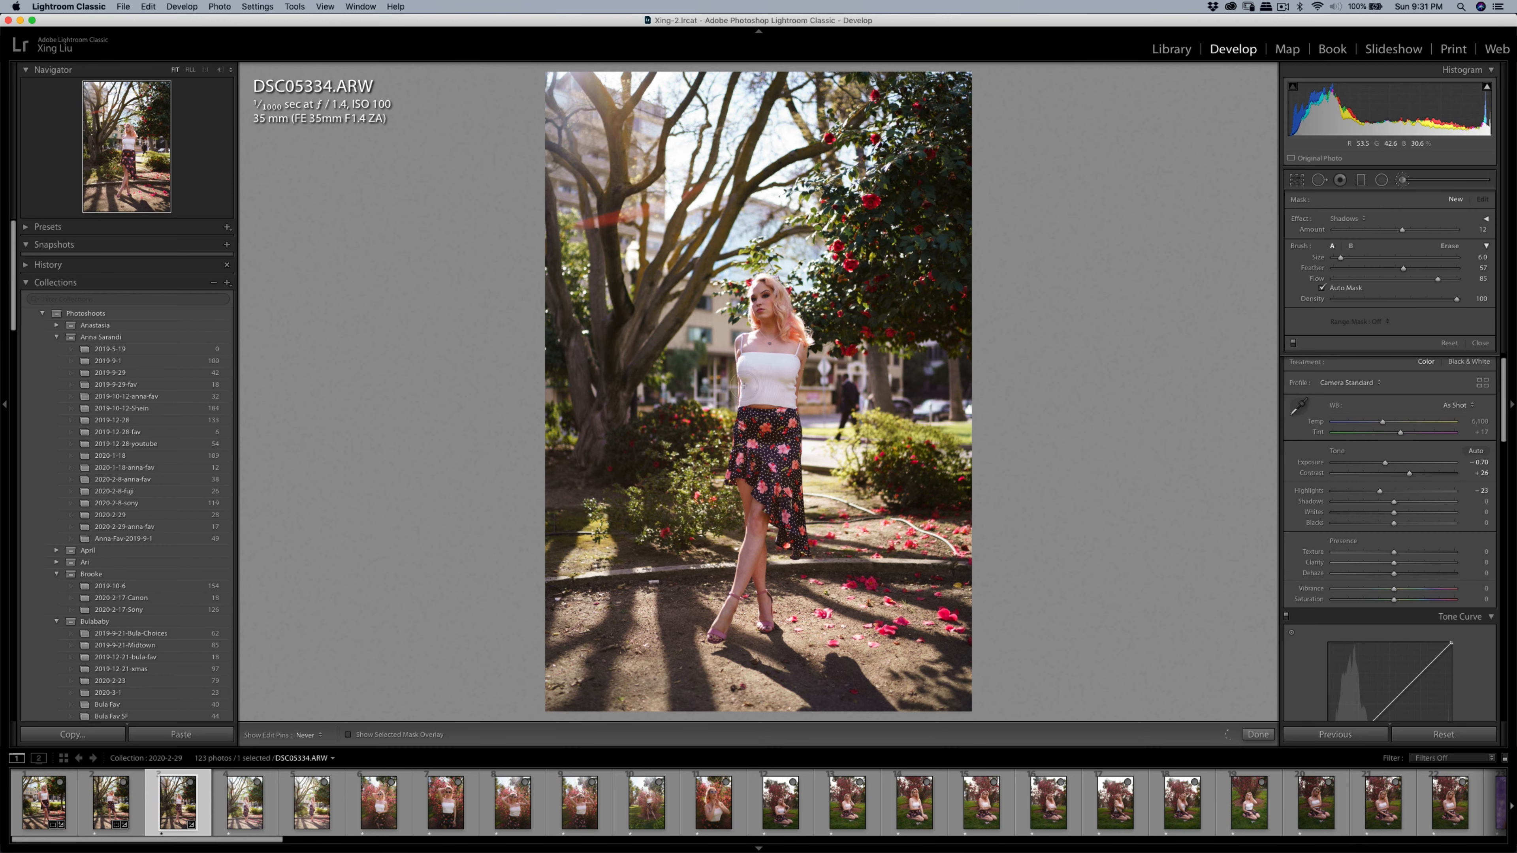
drag(771, 431, 775, 428)
click(1402, 181)
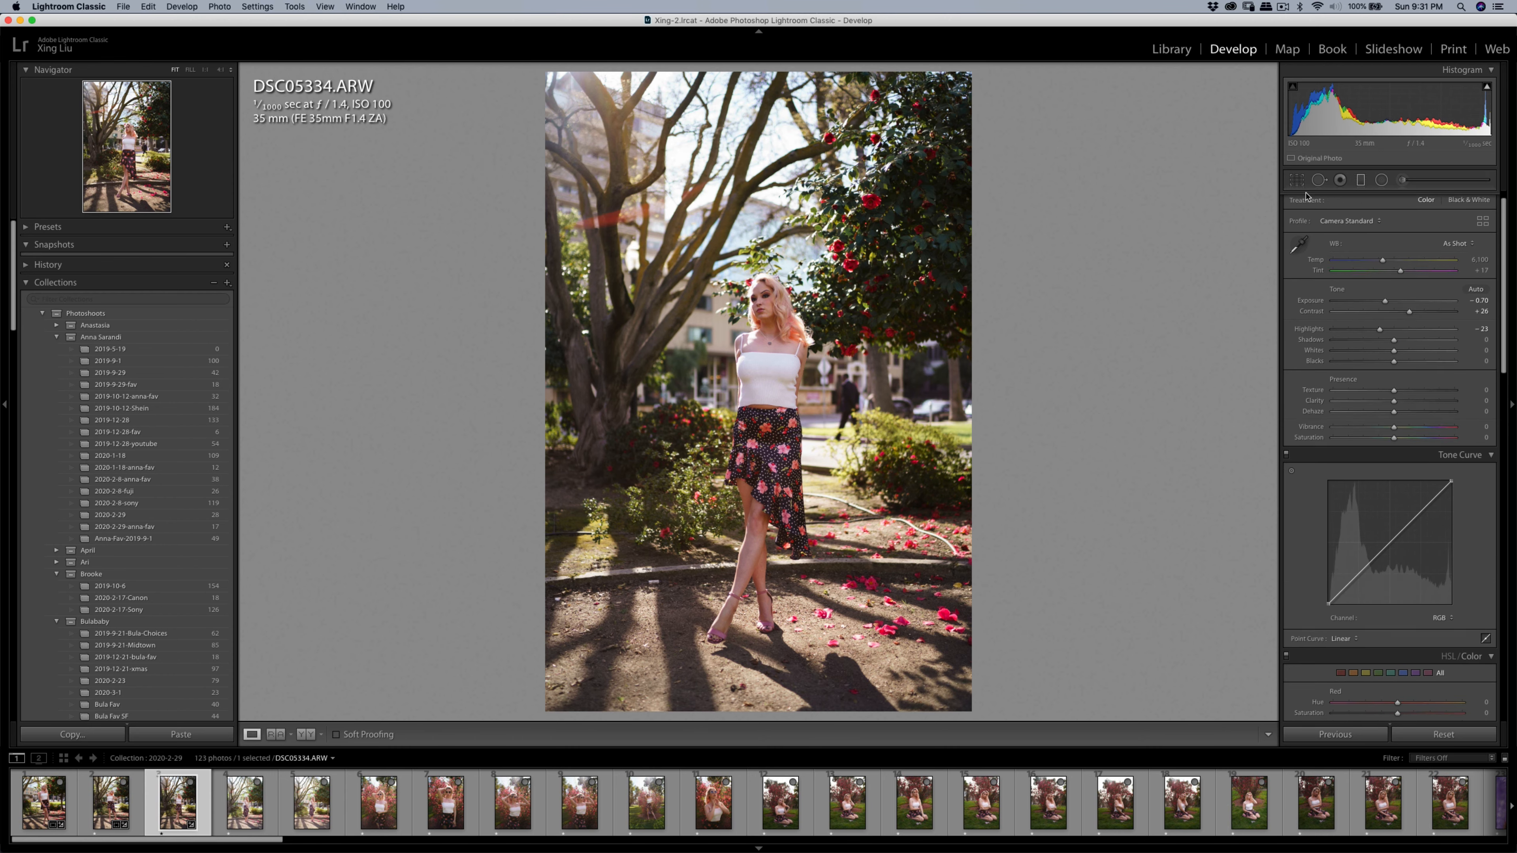
- Crop DSC05334.ARW slightly tighter at its original aspect ratio and reposition the woman within the frame
click(1297, 179)
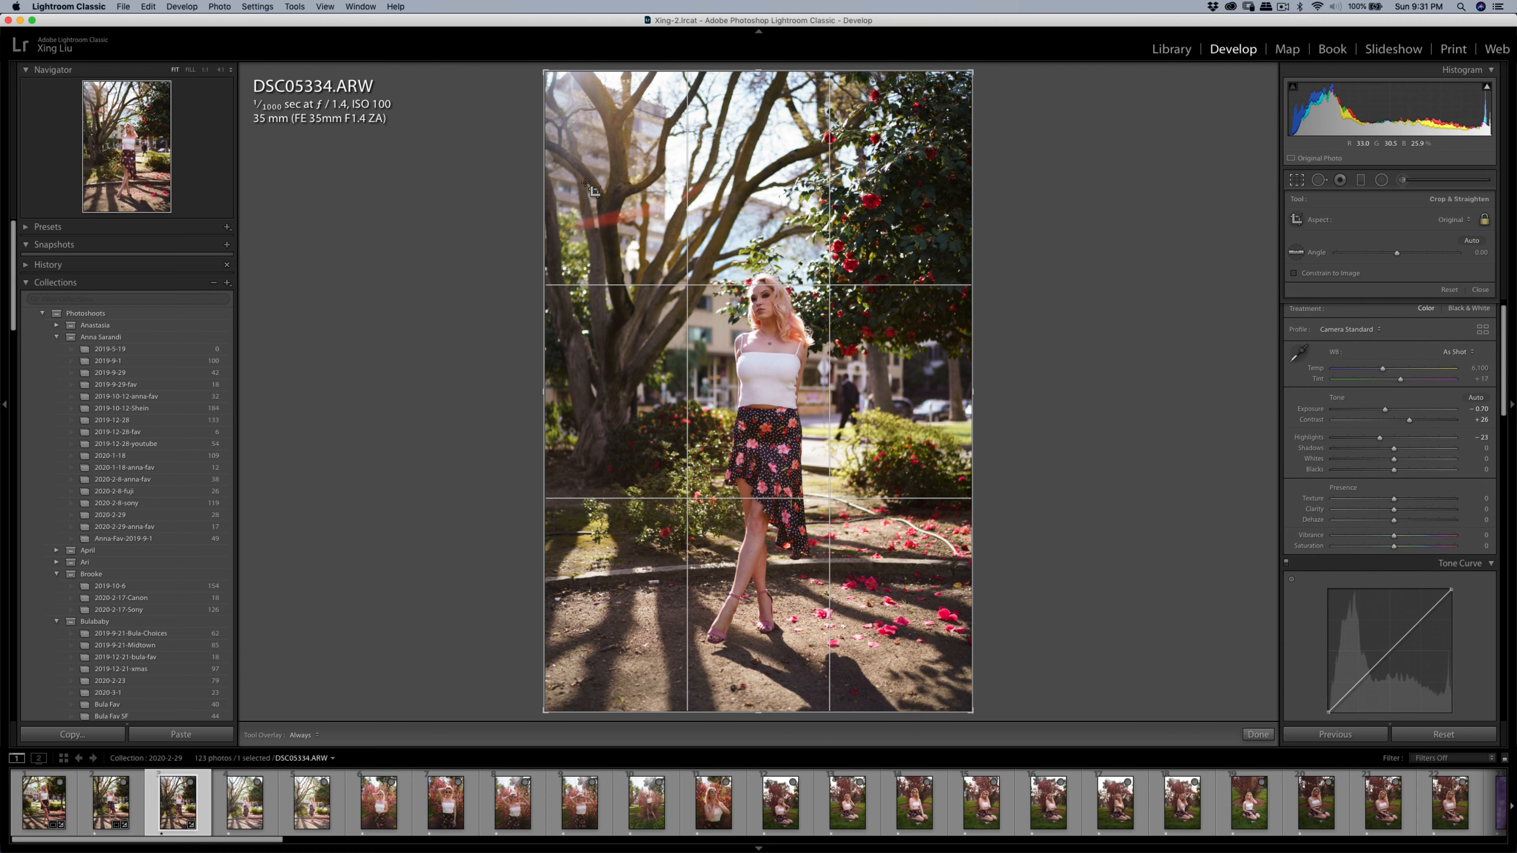
drag(546, 73, 553, 84)
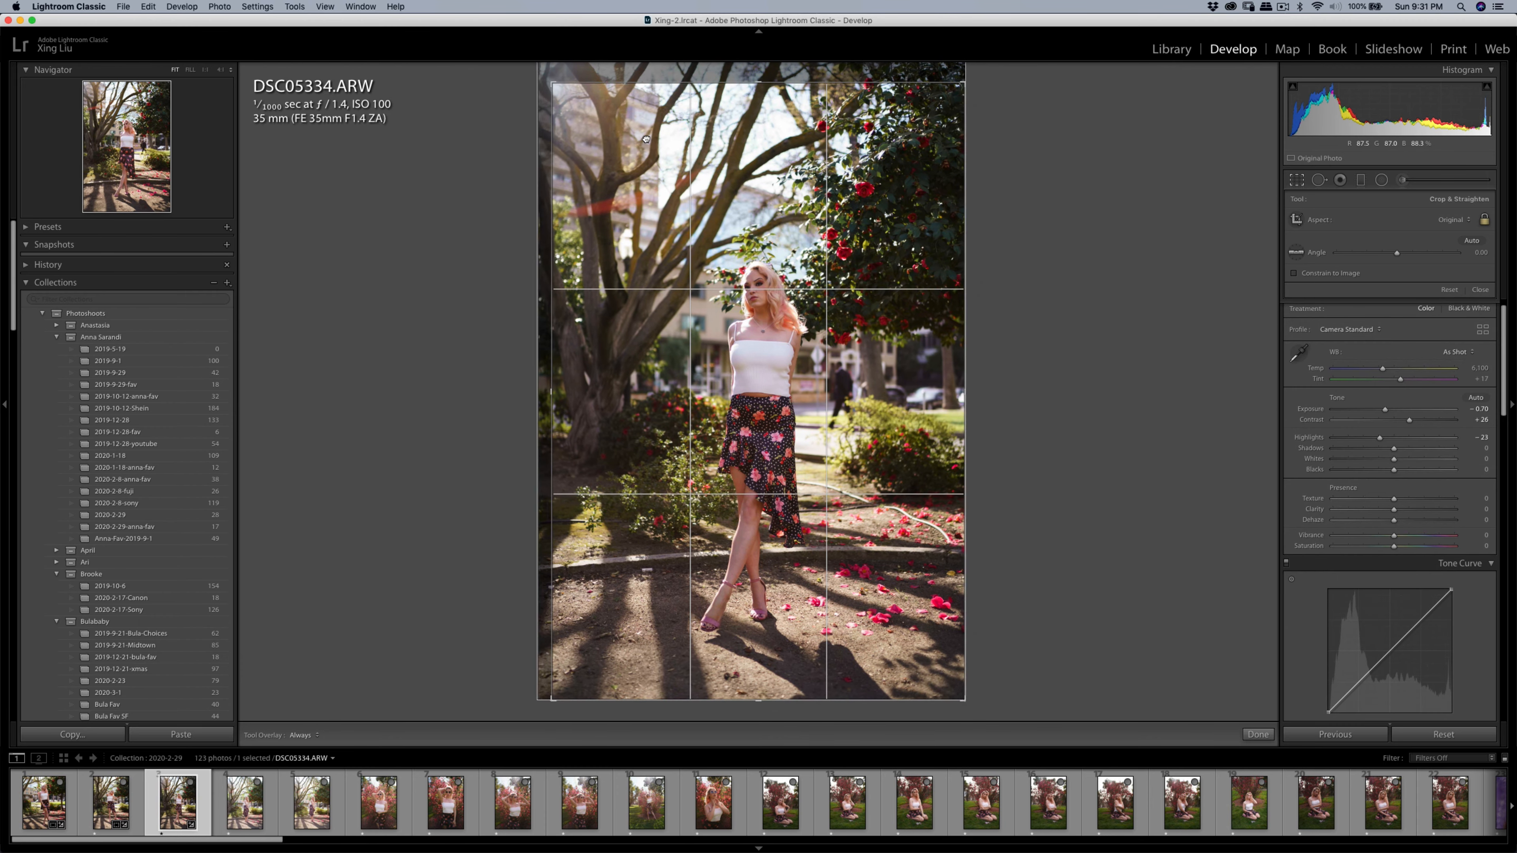
drag(647, 139, 656, 139)
key(Return)
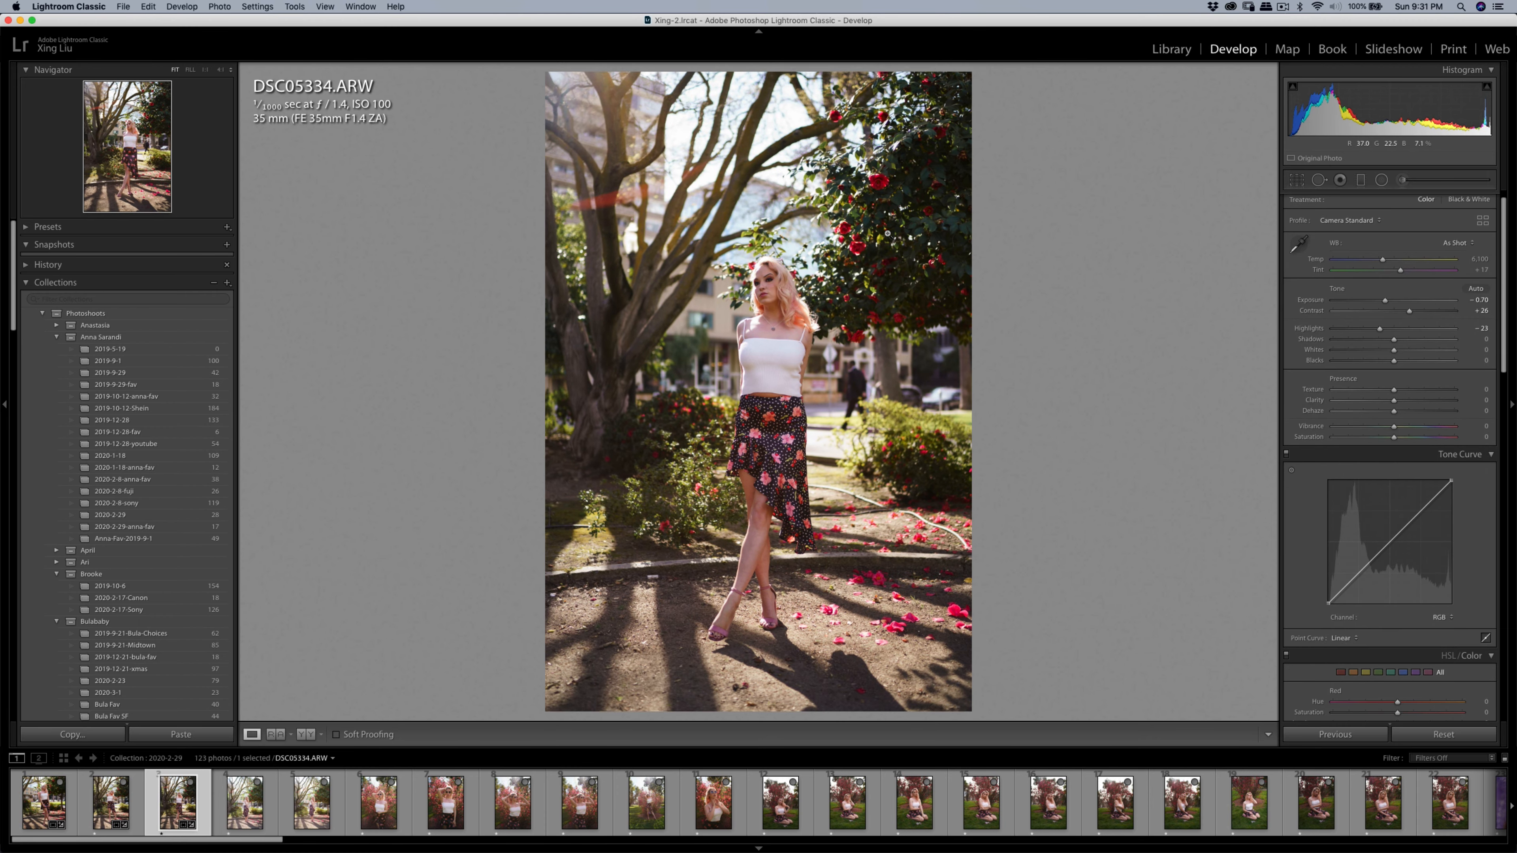
- Raise the Contrast of DSC05334.ARW to +33
drag(1413, 316, 1417, 316)
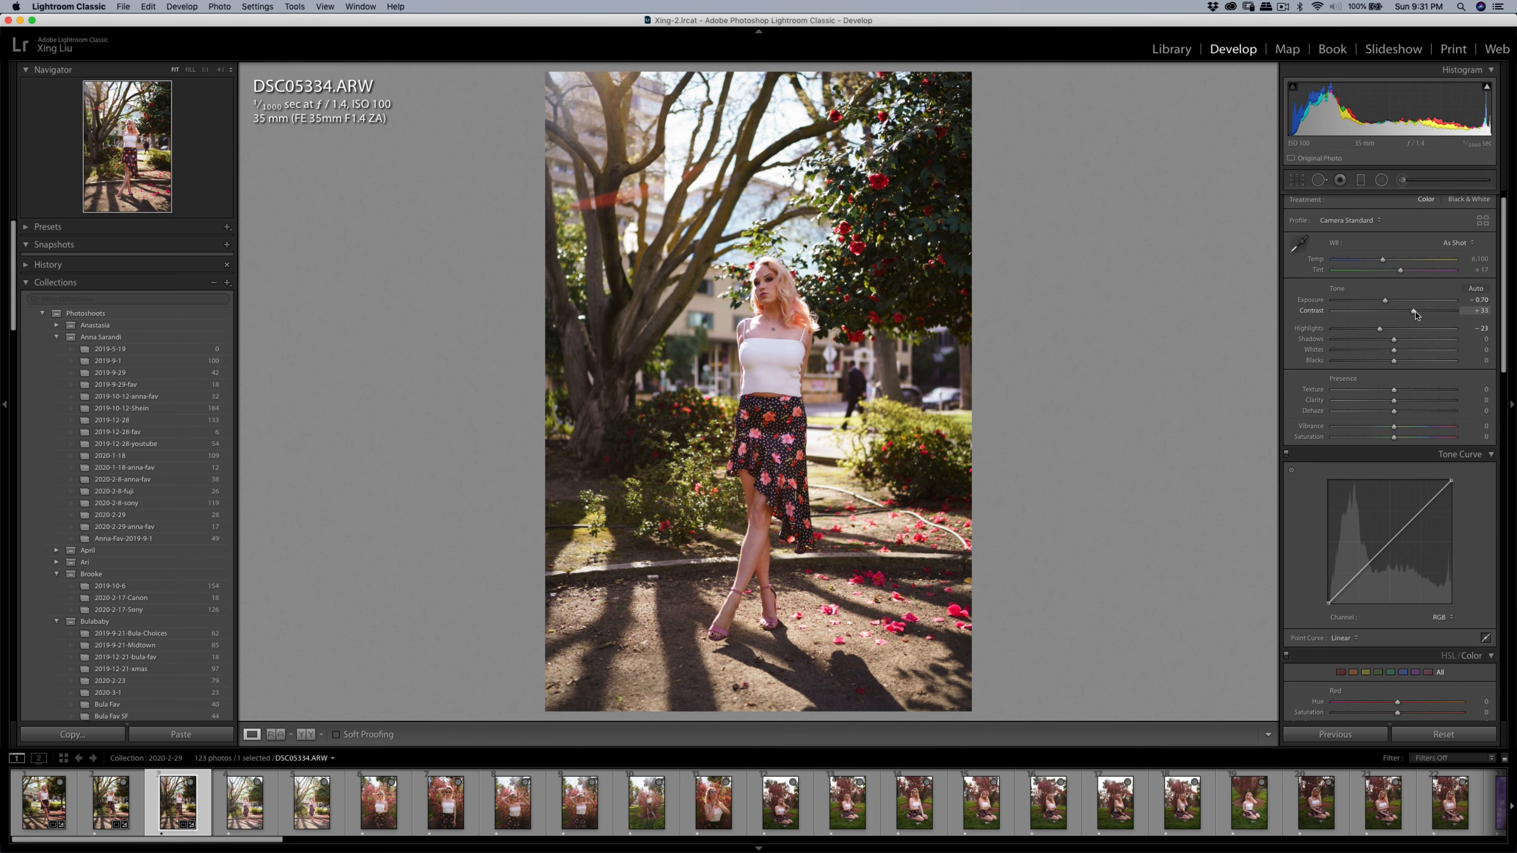
- Shift the crop of DSC05334.ARW slightly so the woman is repositioned in the frame
click(1297, 181)
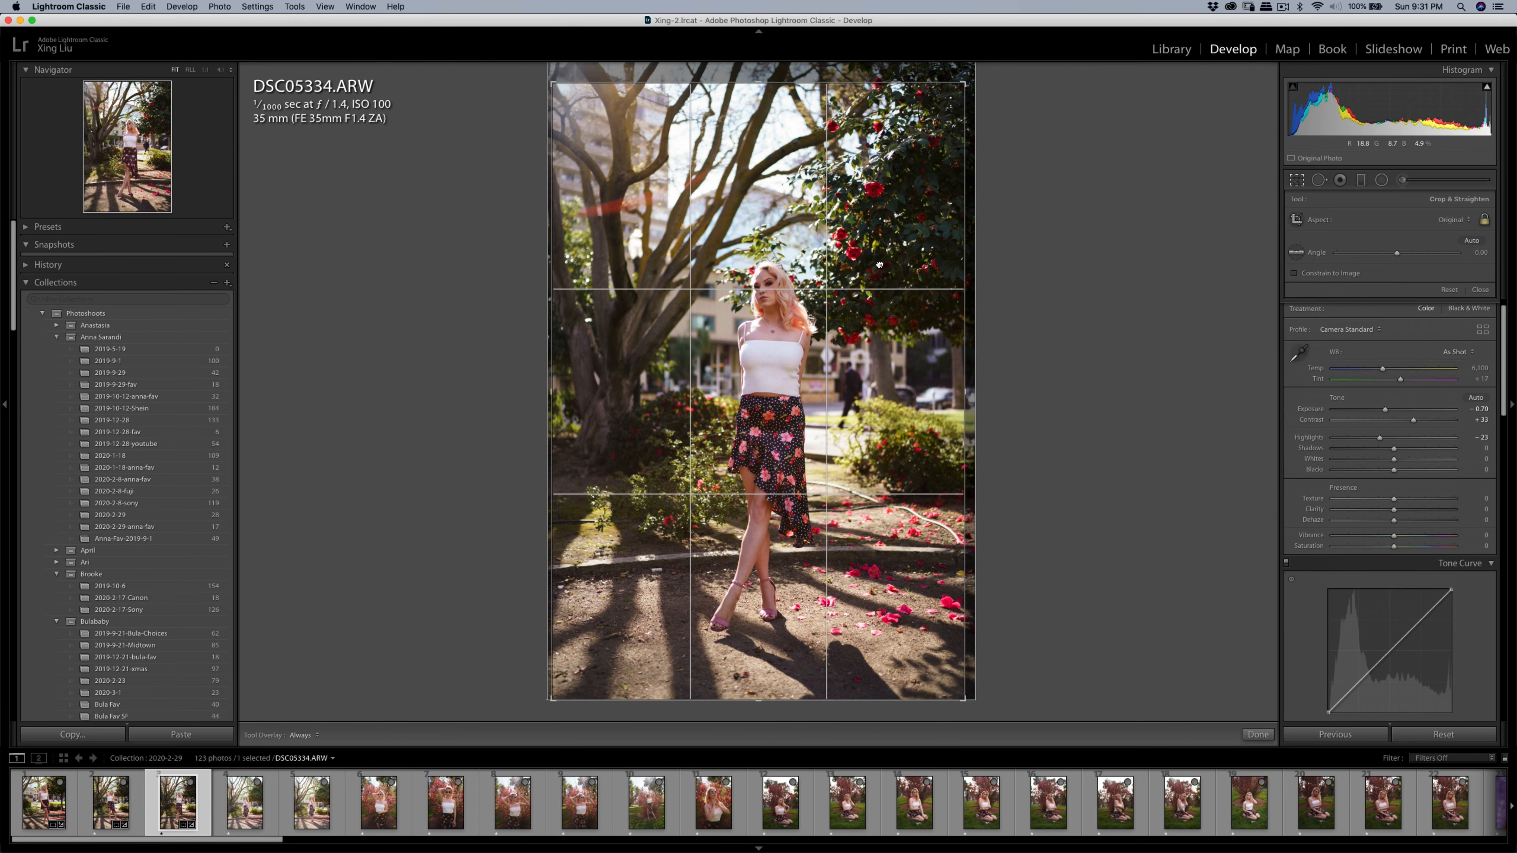
drag(880, 264, 875, 264)
key(Return)
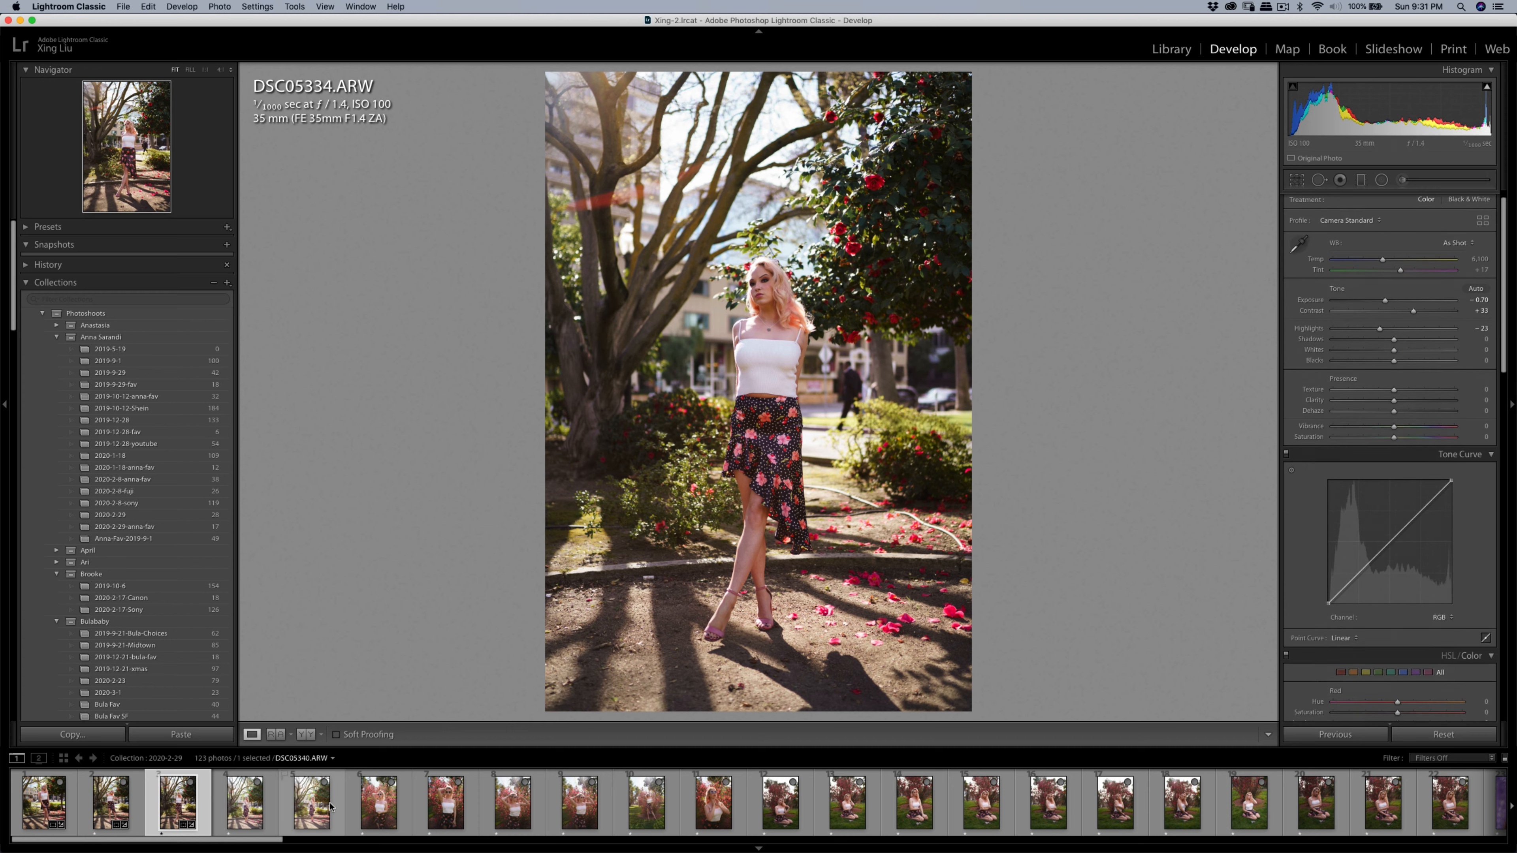
- Copy the develop settings of DSC05334.ARW, excluding local adjustments, spot removal and crop, and paste them onto DSC05336.ARW and DSC05340.ARW
click(73, 734)
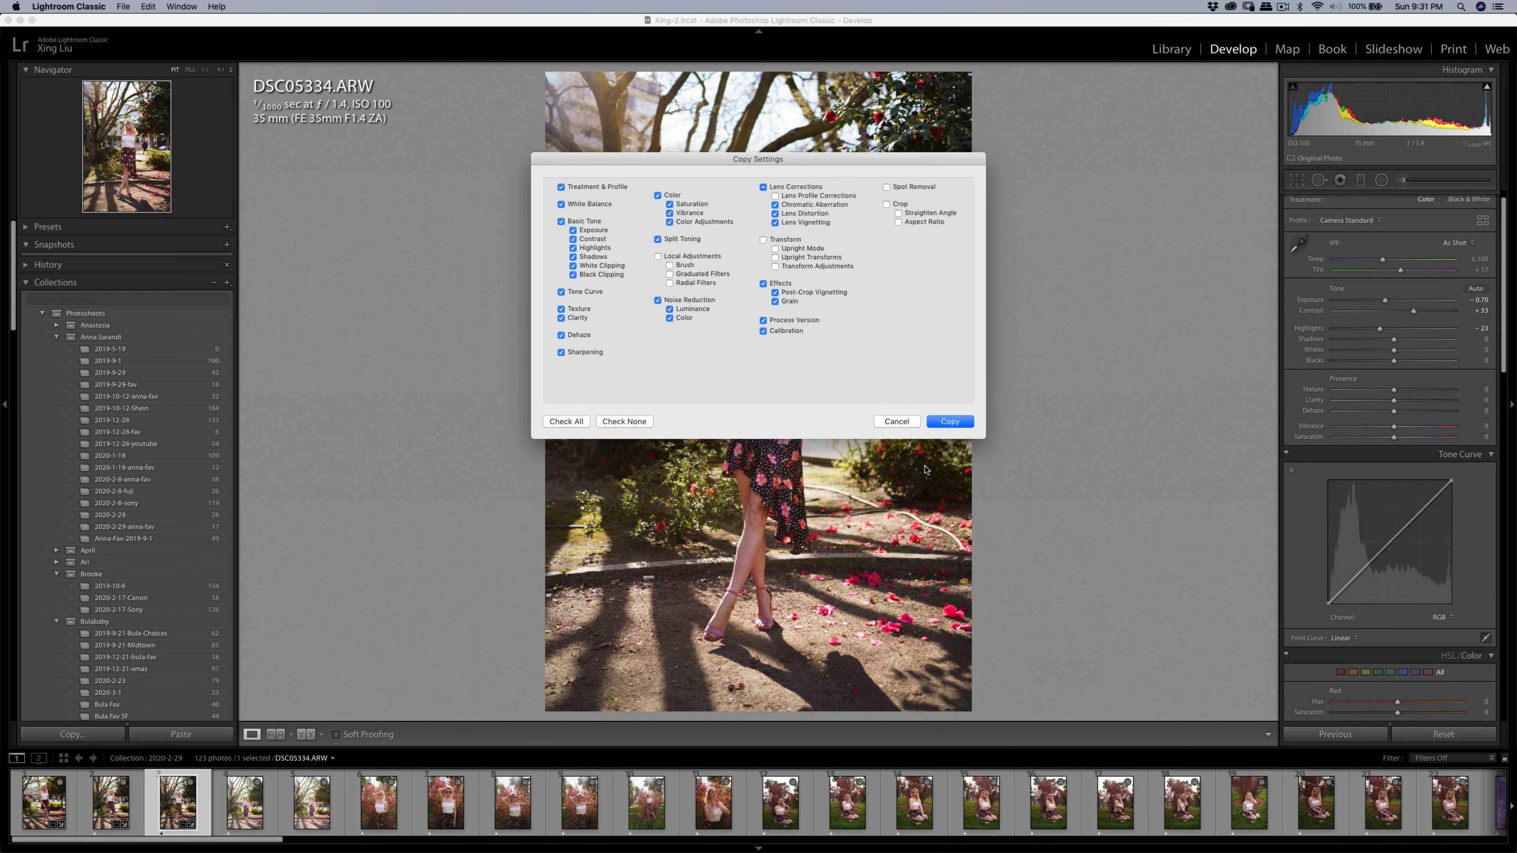
click(950, 421)
key(Right)
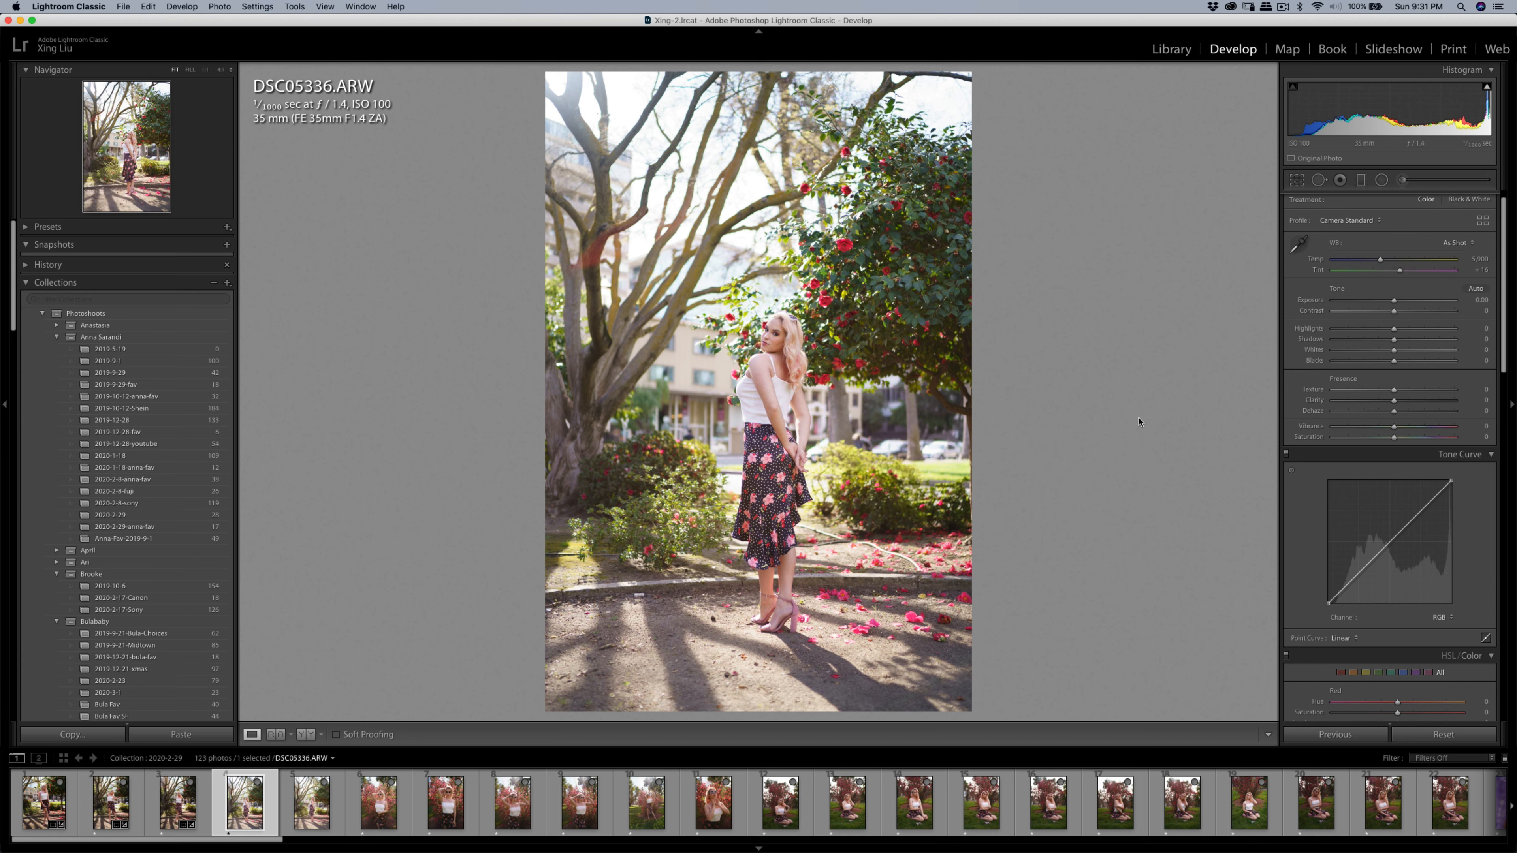
click(148, 739)
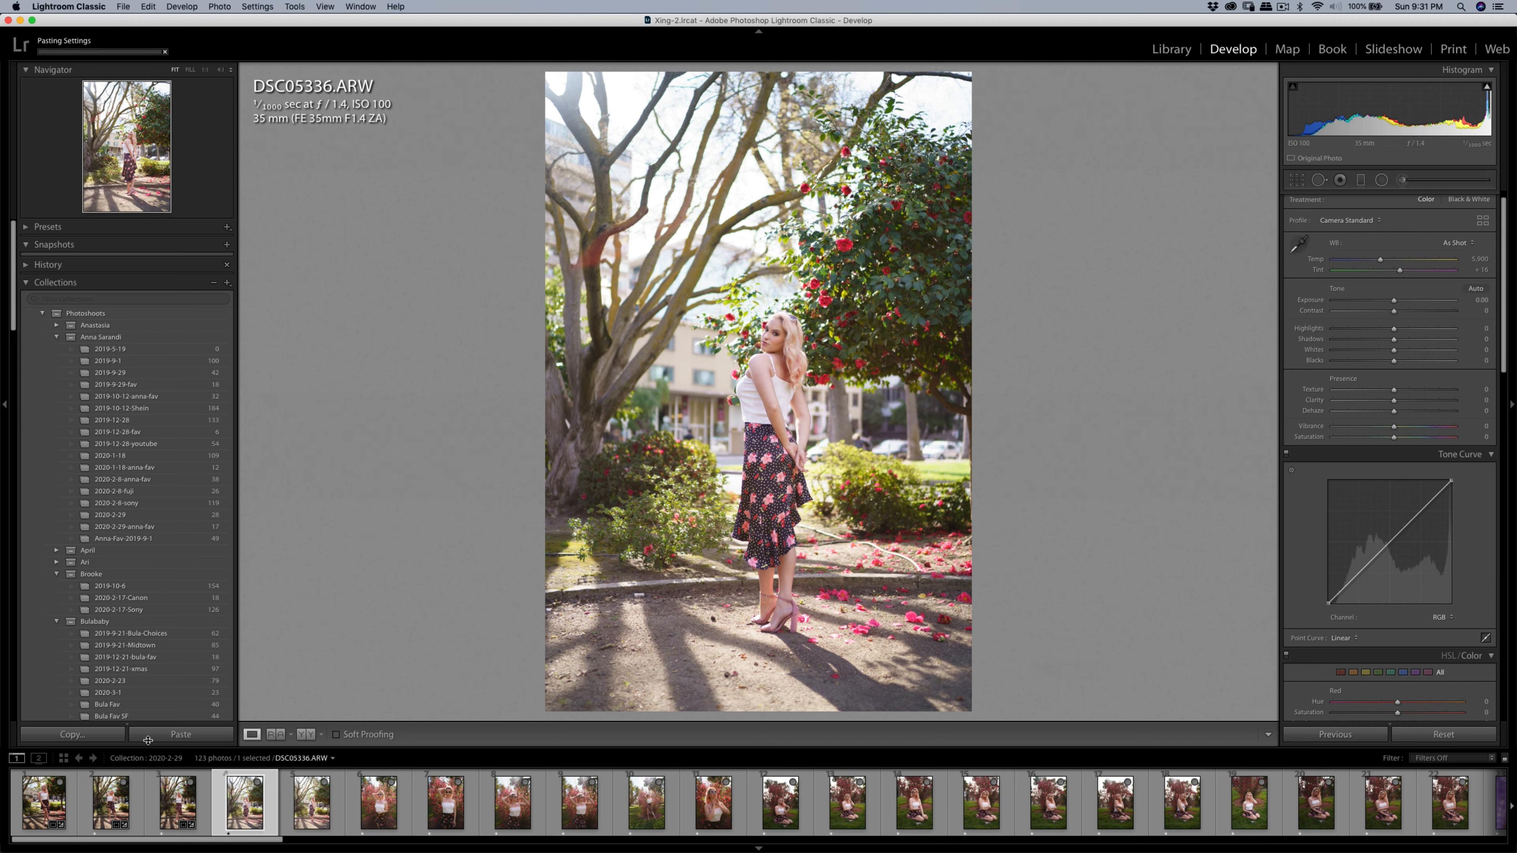
click(302, 807)
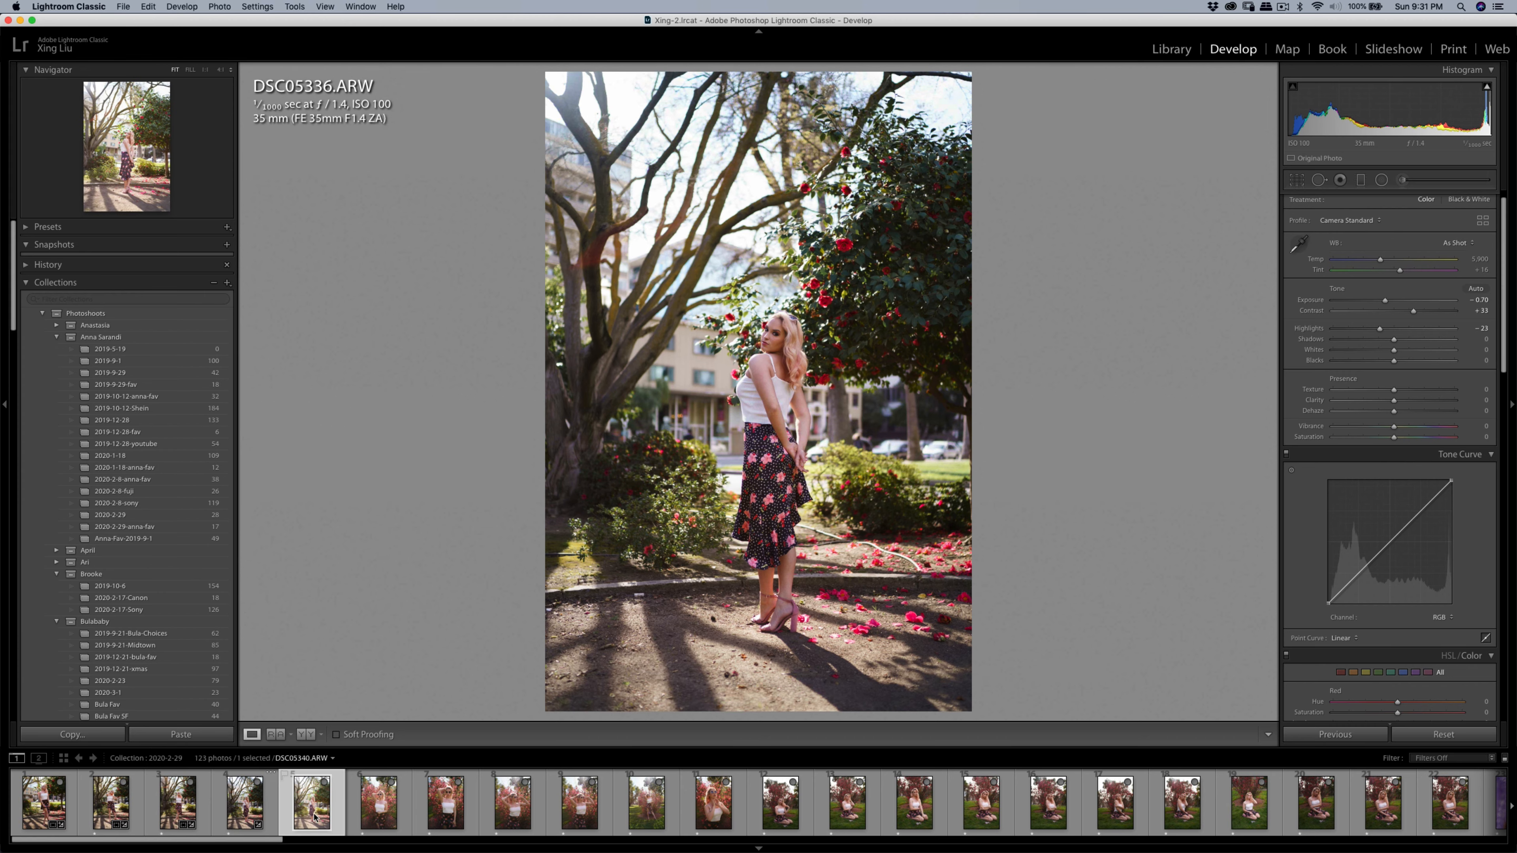
click(163, 737)
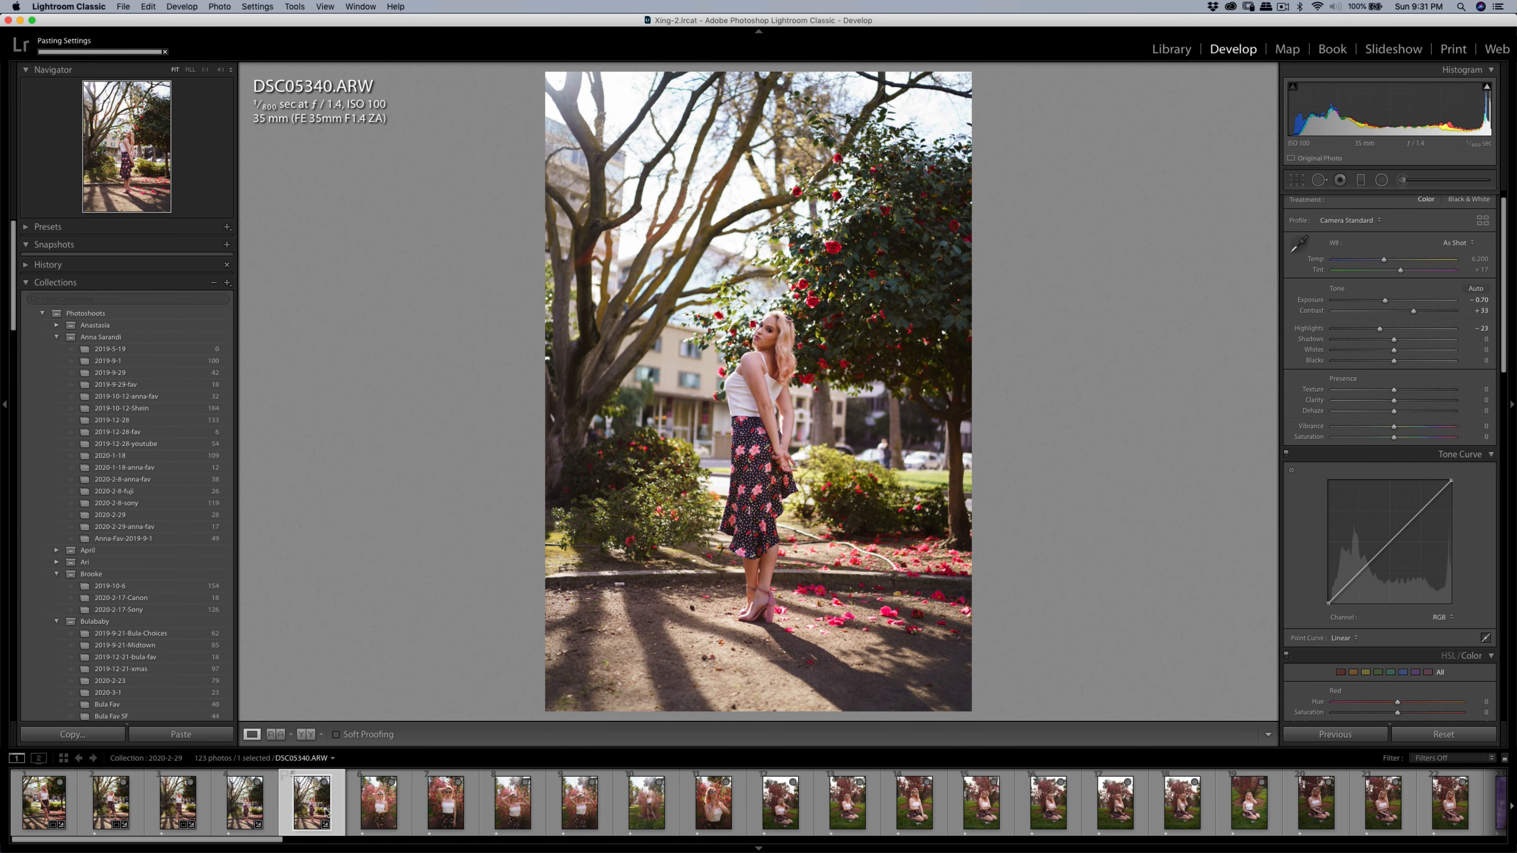
- Set the Contrast of DSC05336.ARW to +37 and crop it slightly tighter with a straightening angle of 0.41
key(Left)
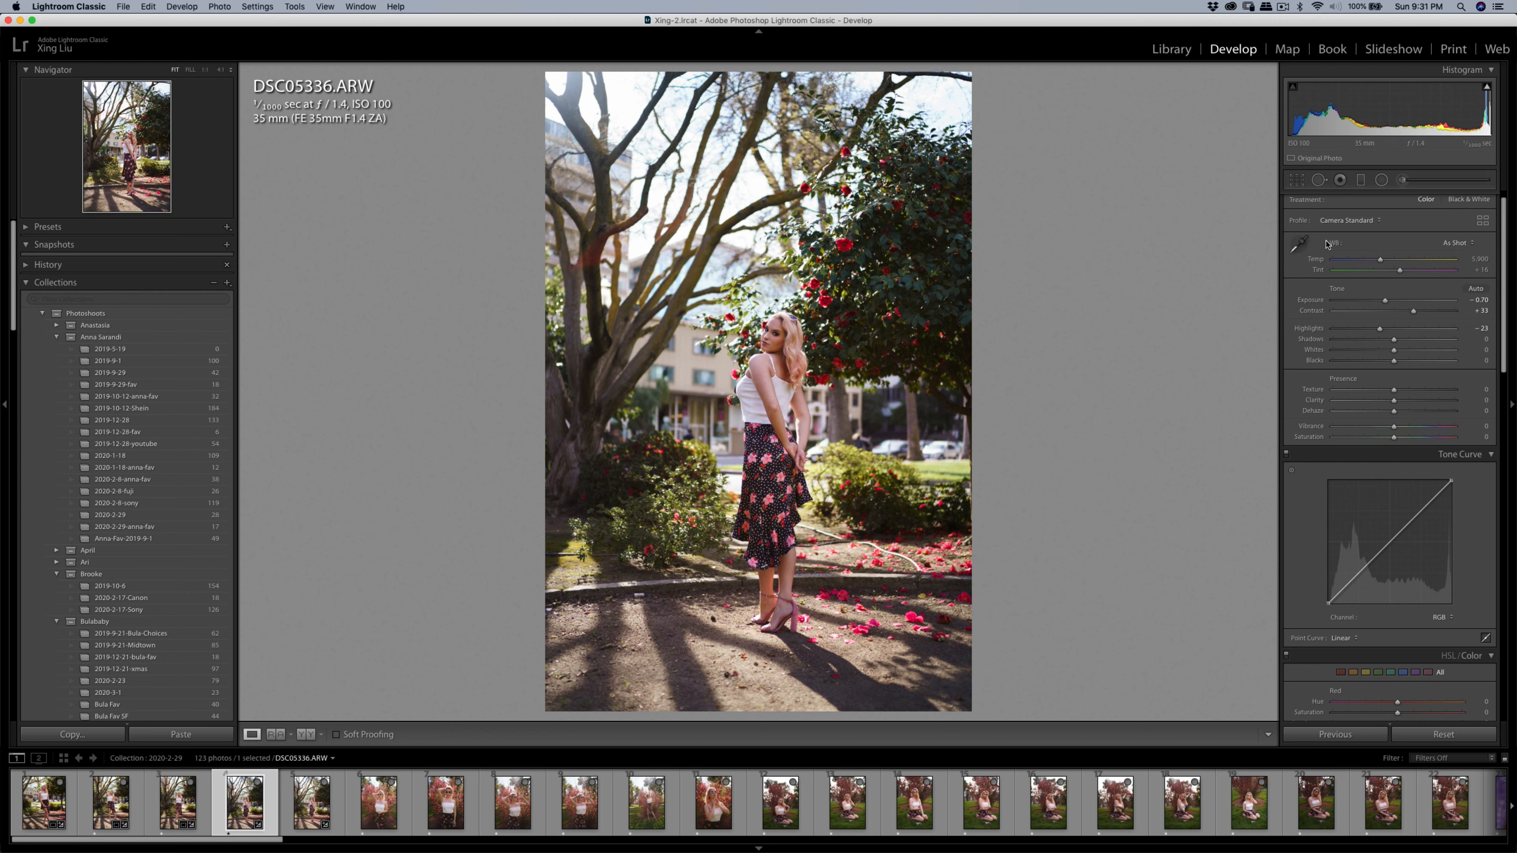
click(1301, 185)
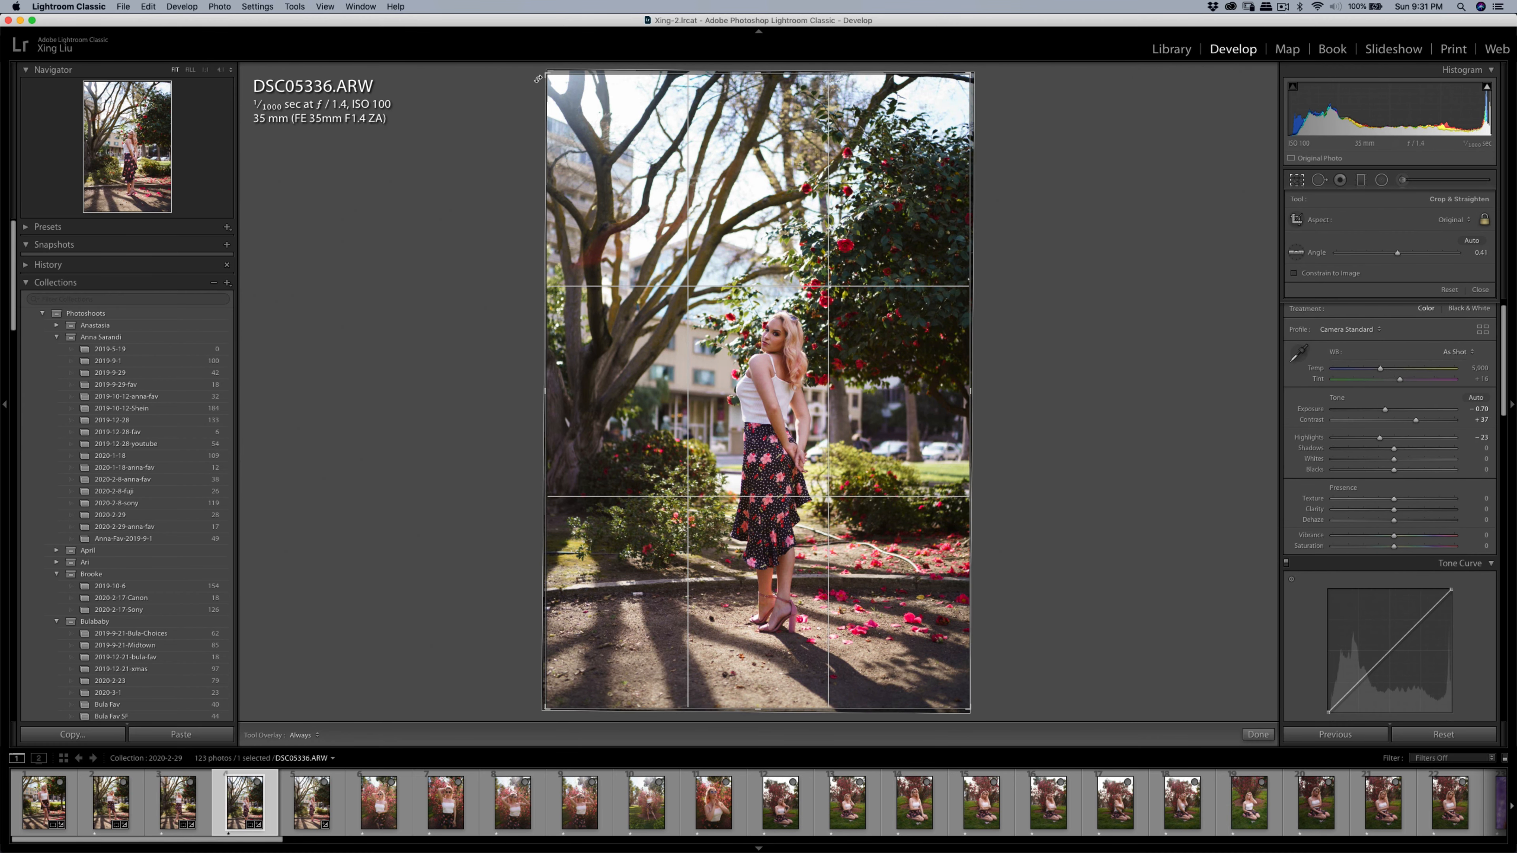
drag(537, 78, 553, 89)
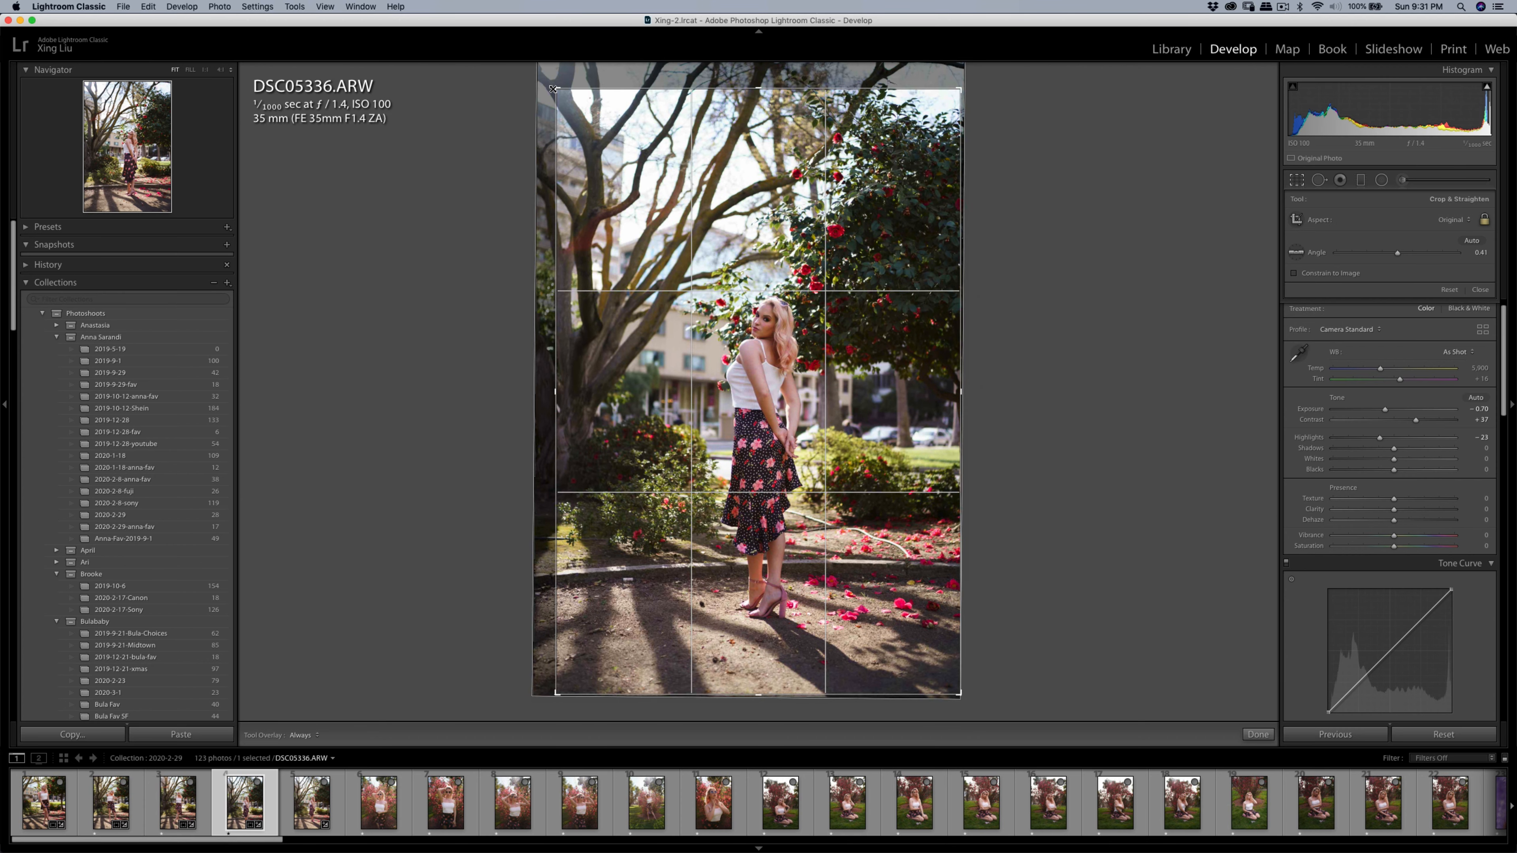
key(Return)
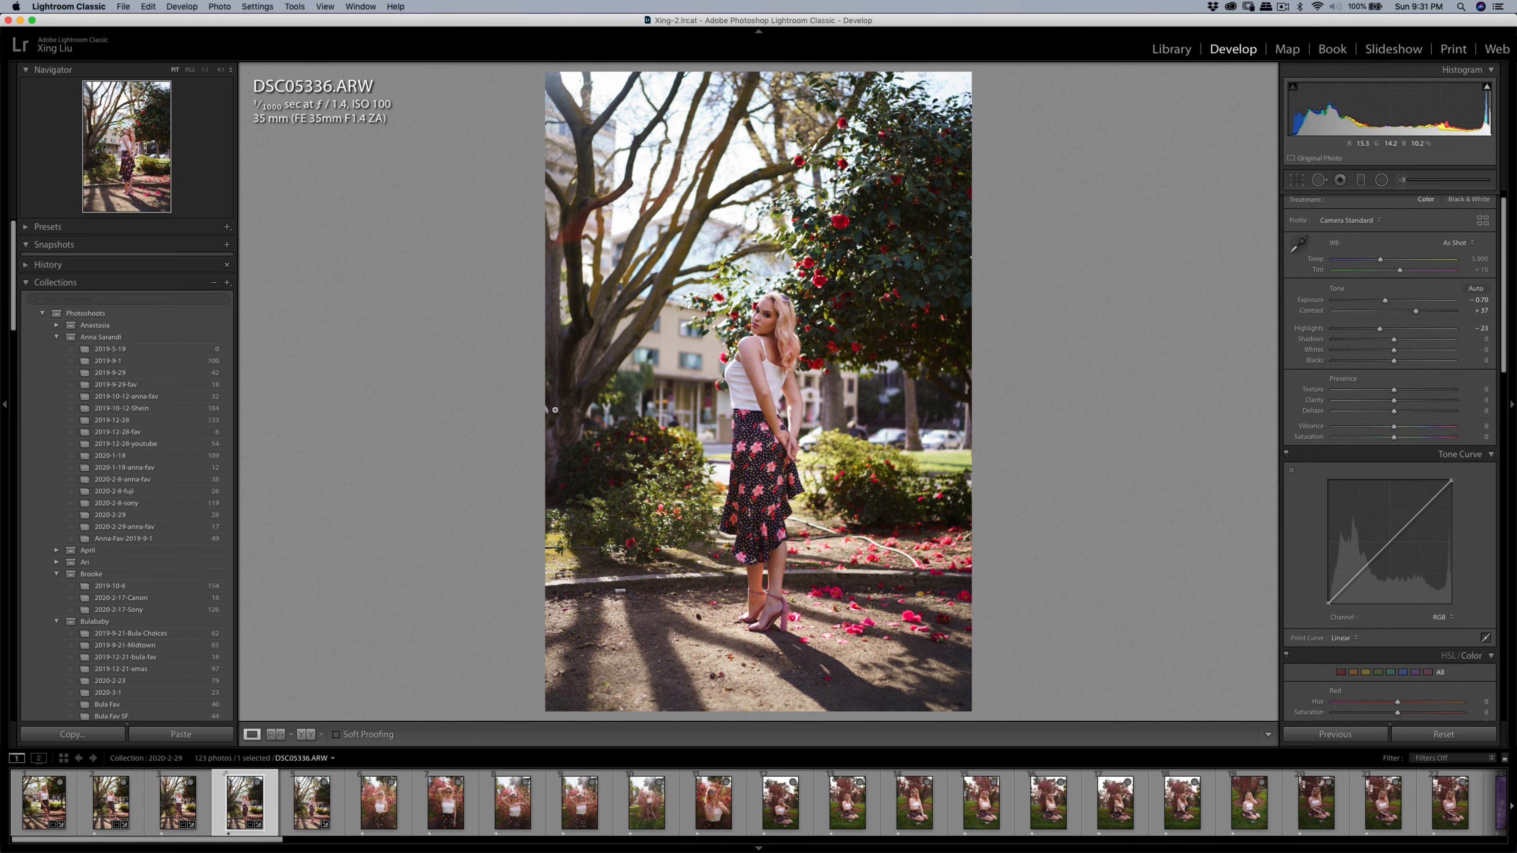
- Tighten the crop of DSC05336.ARW a little further, trimming from the sky side at the original aspect ratio
click(1297, 180)
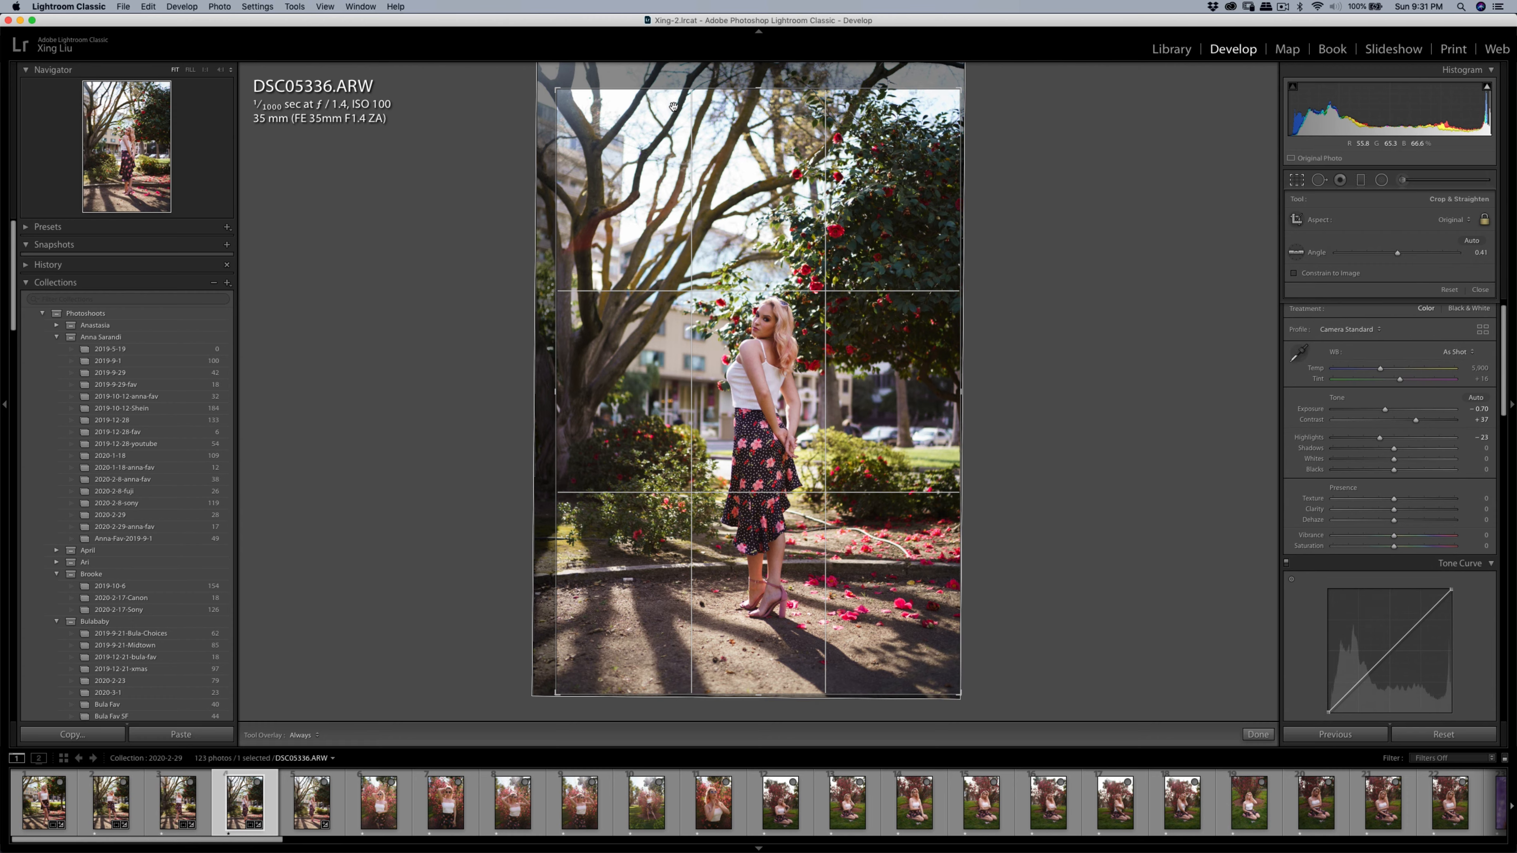
drag(670, 93, 670, 119)
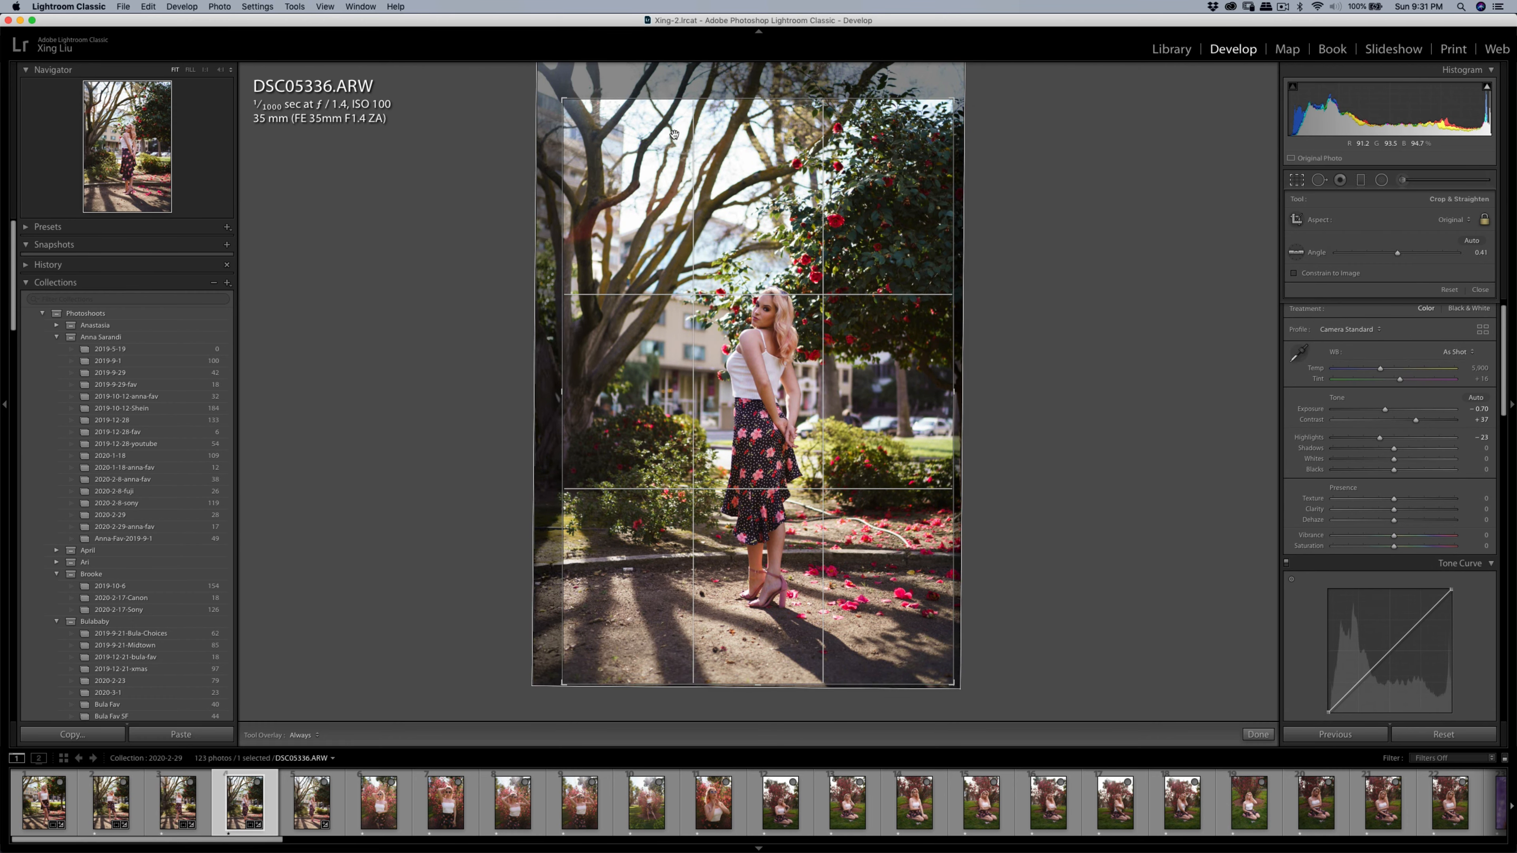
key(Return)
click(1297, 181)
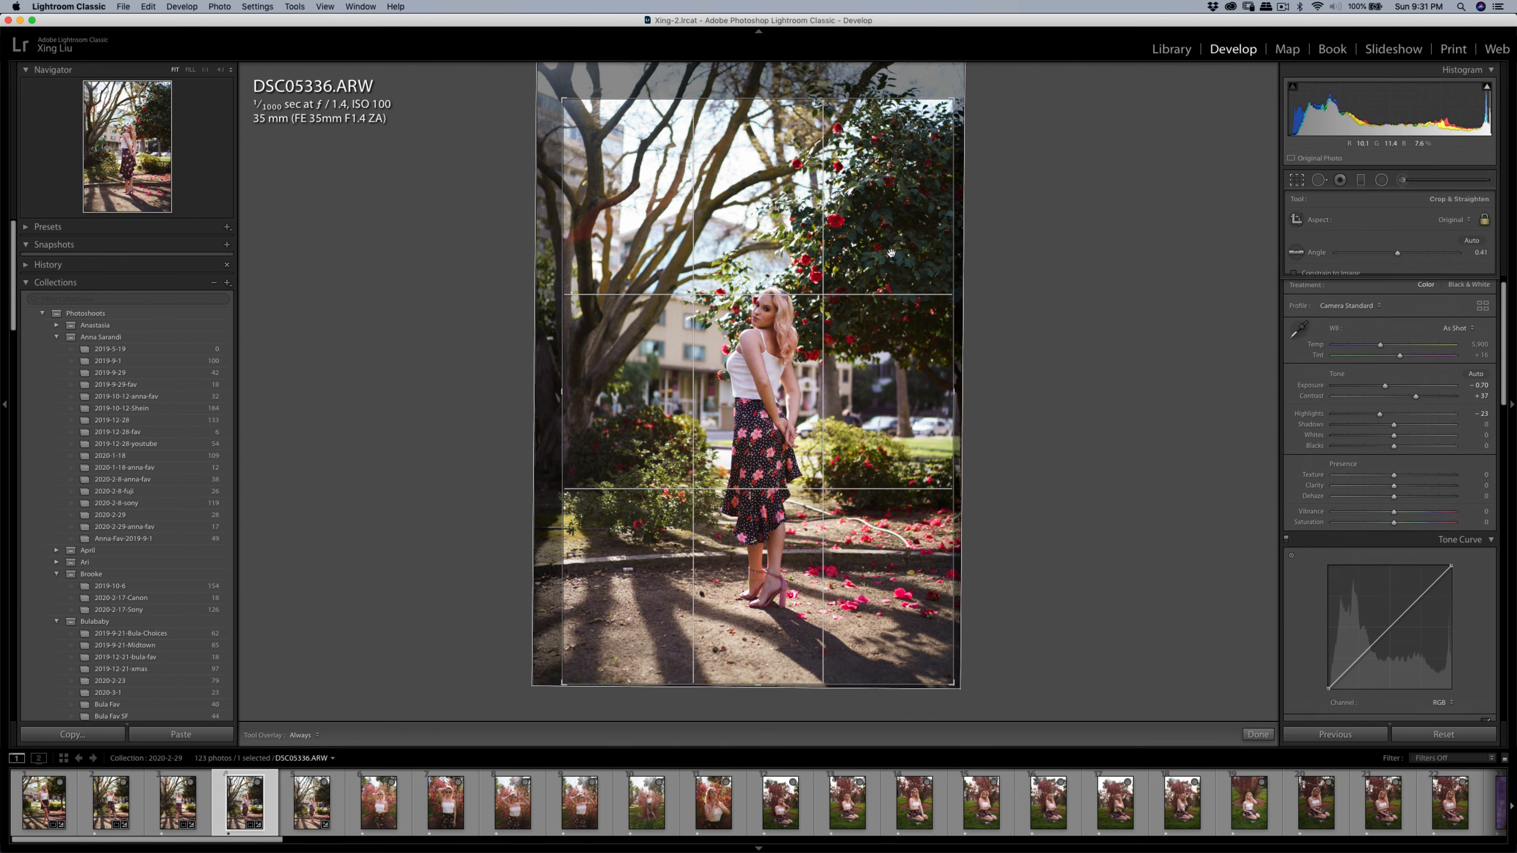
key(Return)
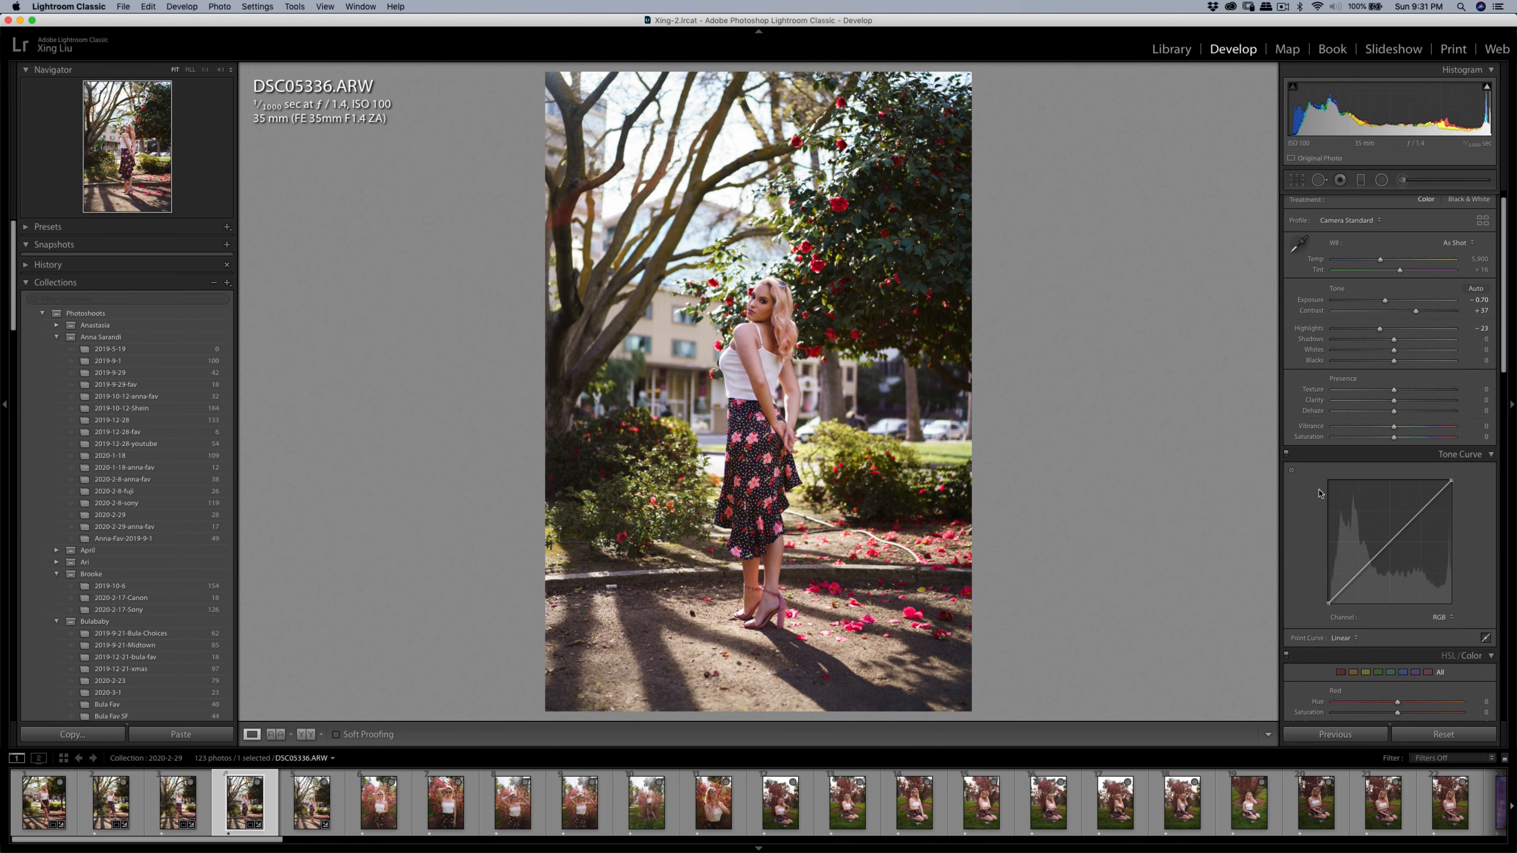
- Set DSC05340.ARW to Exposure -0.60 and Contrast +27, and crop it tighter around the woman at the original aspect ratio
click(311, 802)
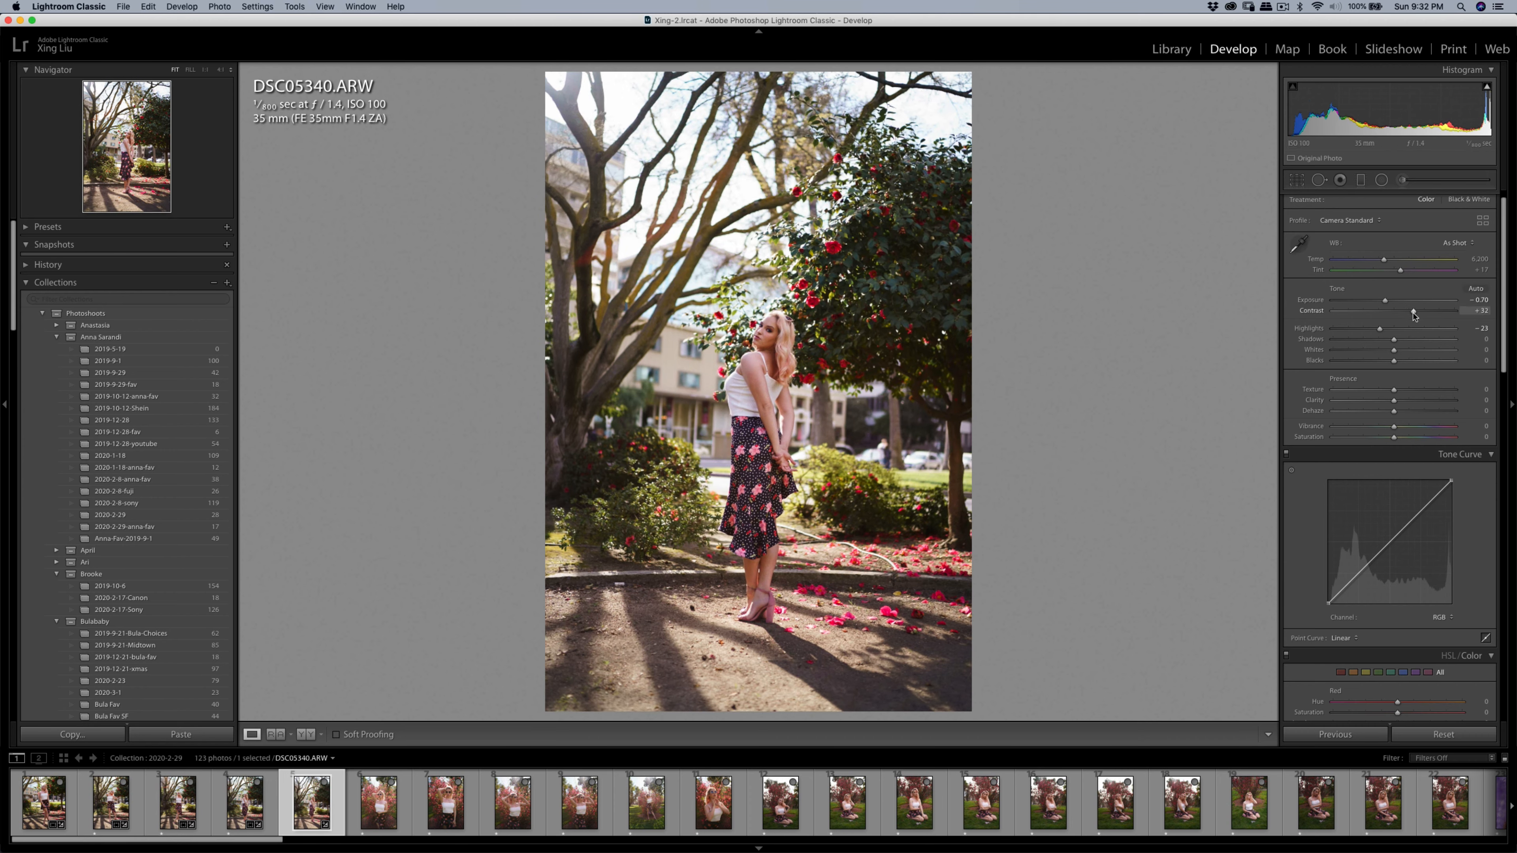
drag(1386, 300, 1388, 300)
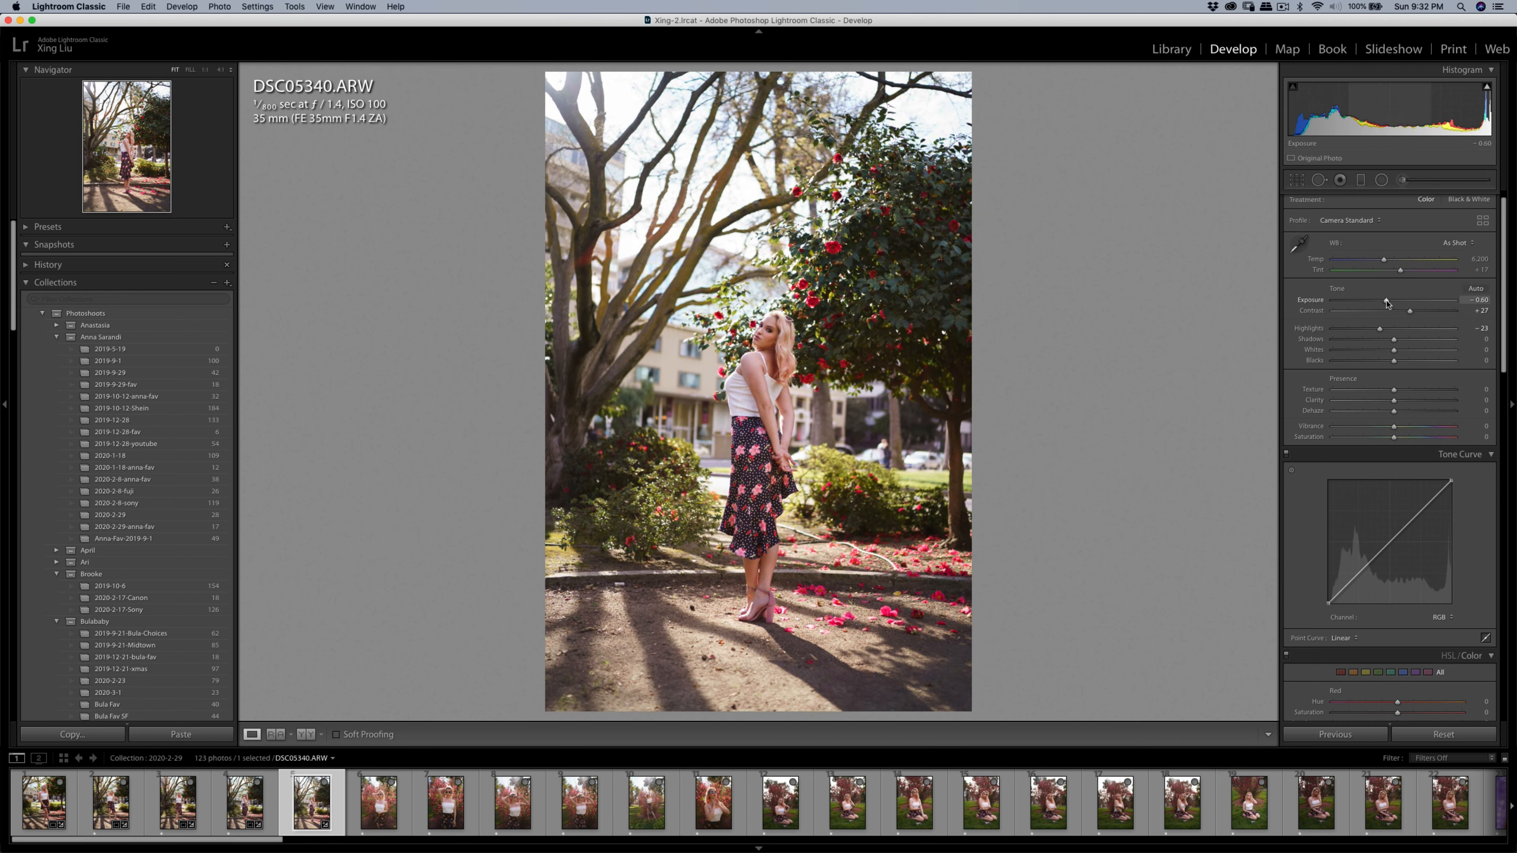
click(1296, 179)
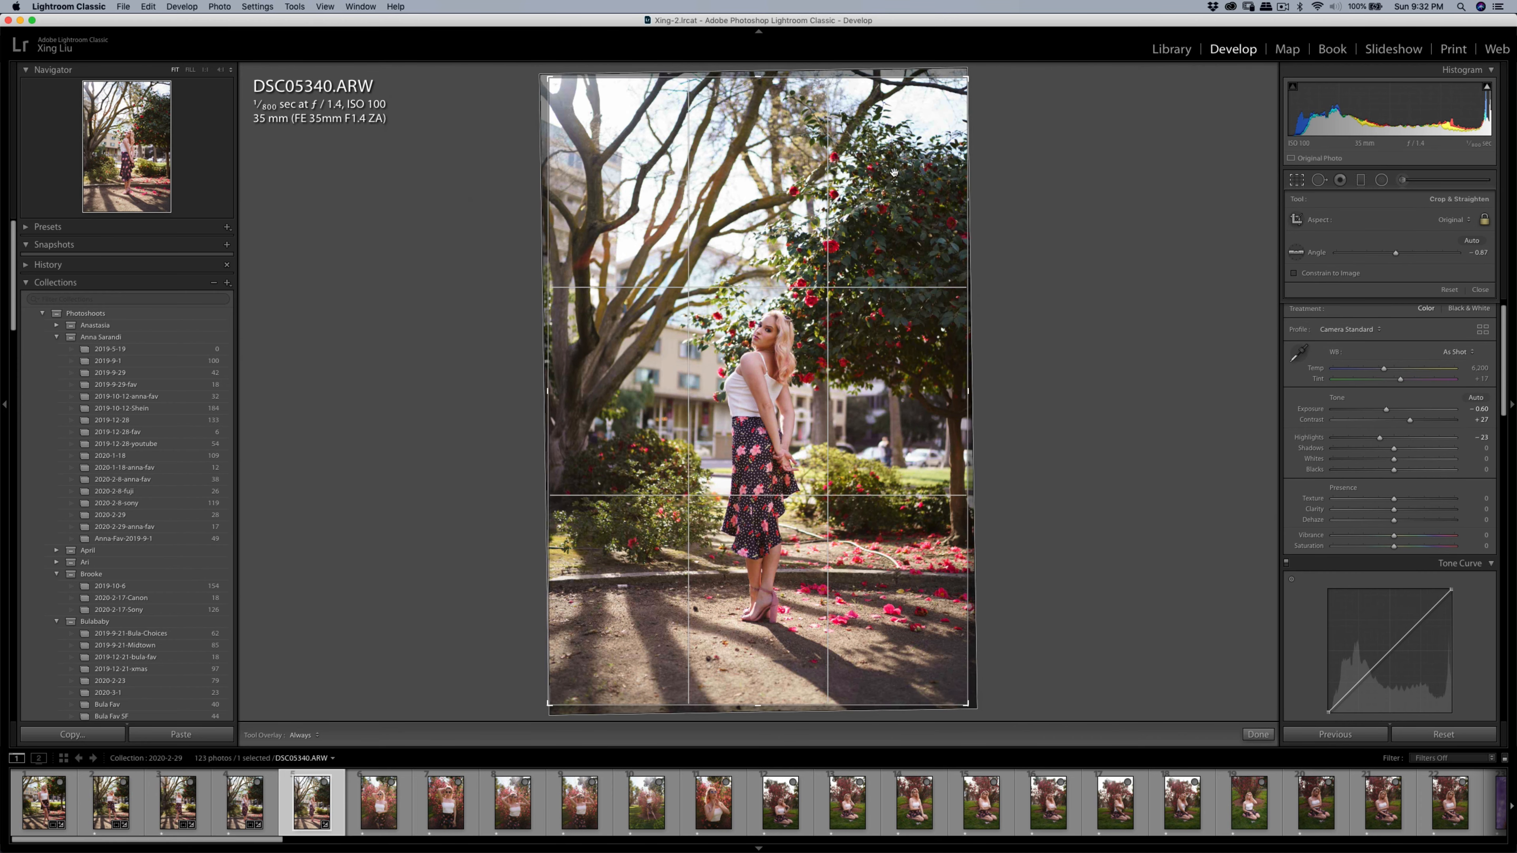
drag(746, 72, 745, 157)
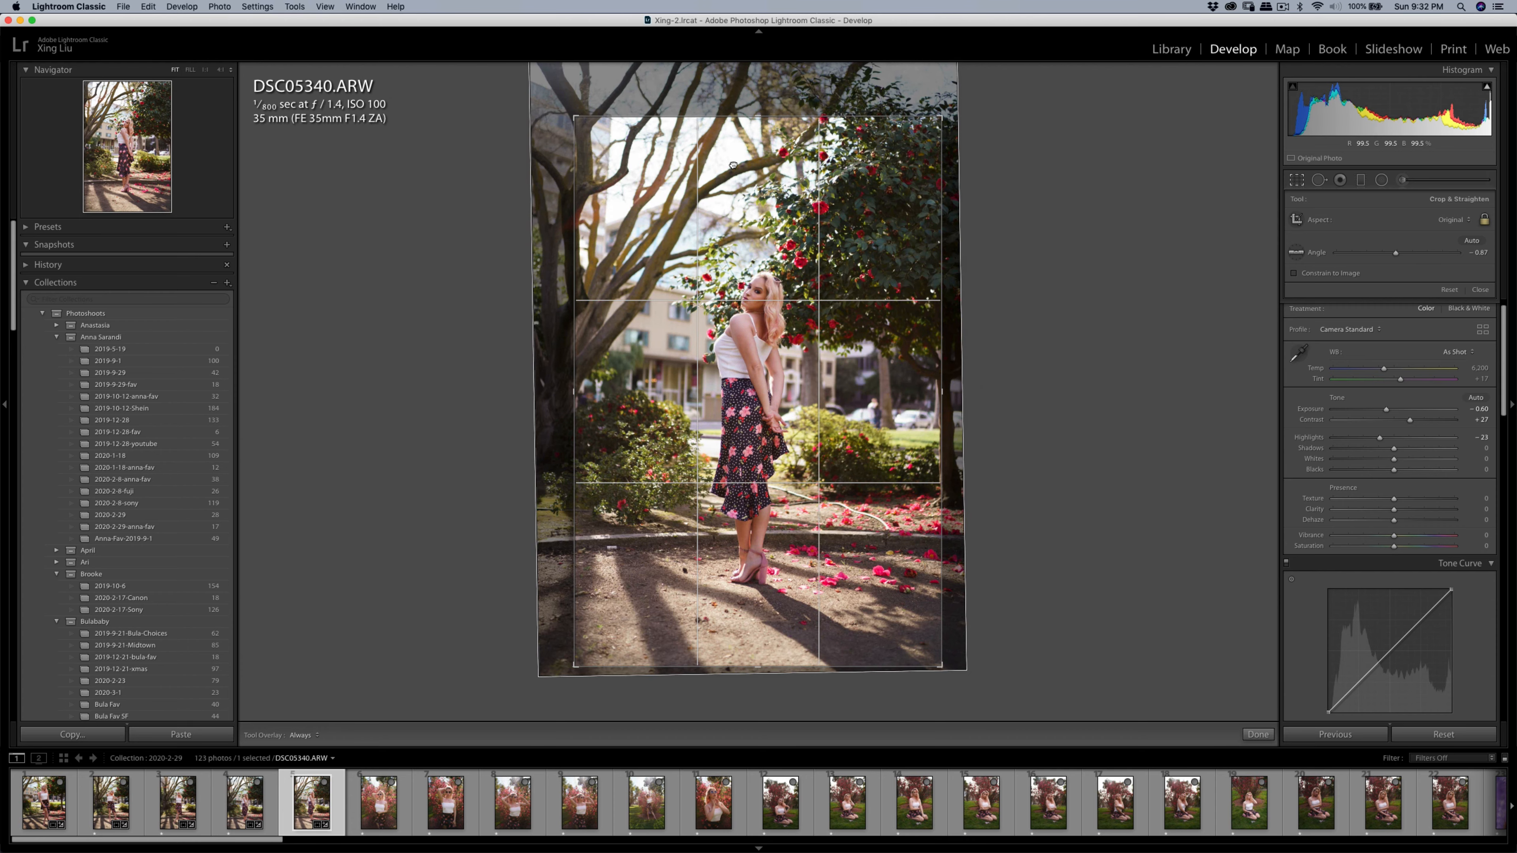
key(Return)
click(1297, 180)
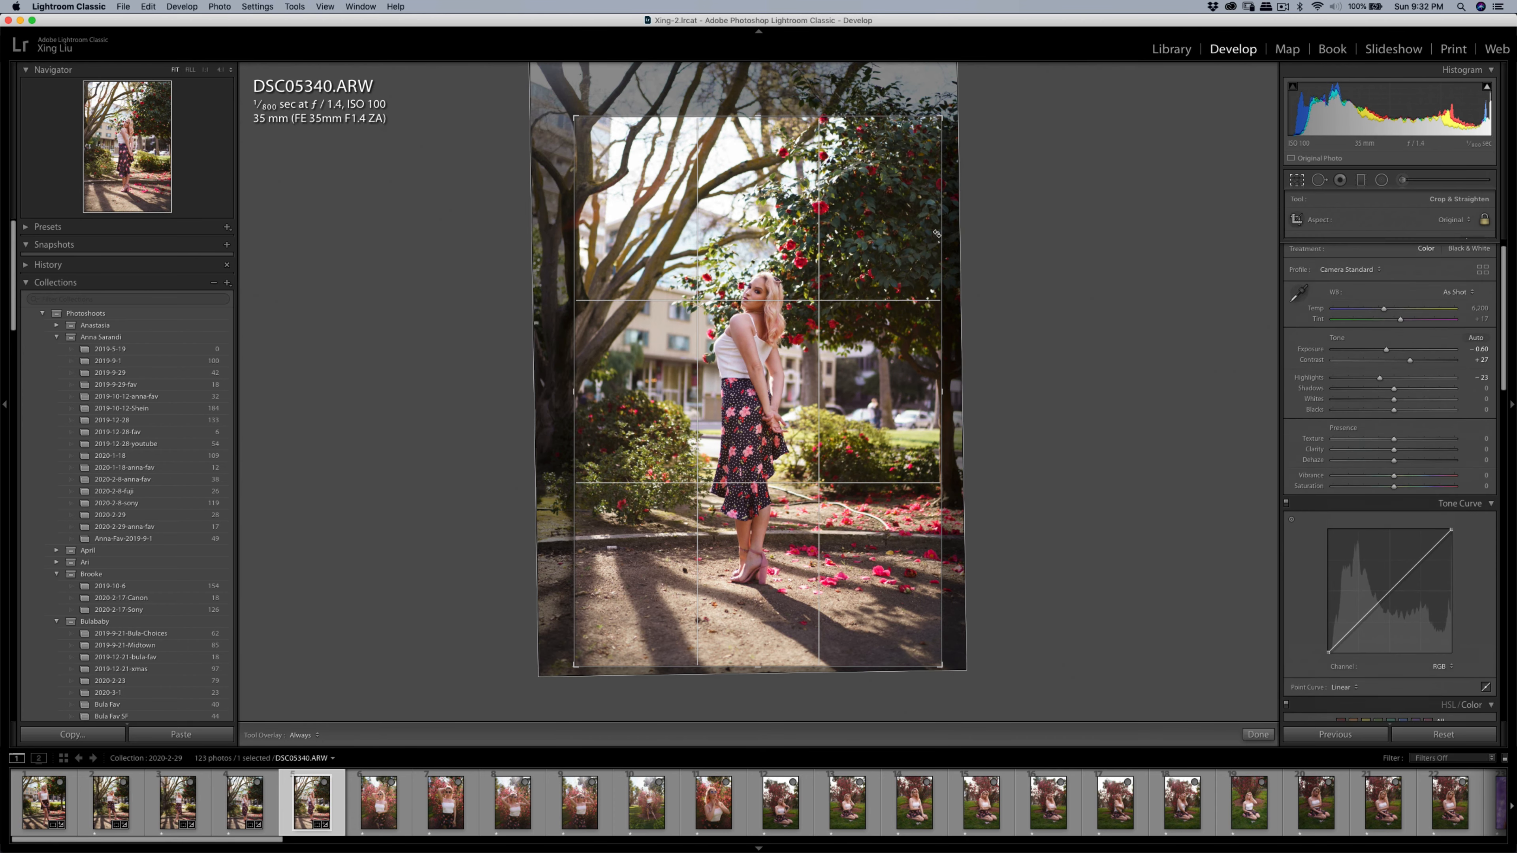
key(Return)
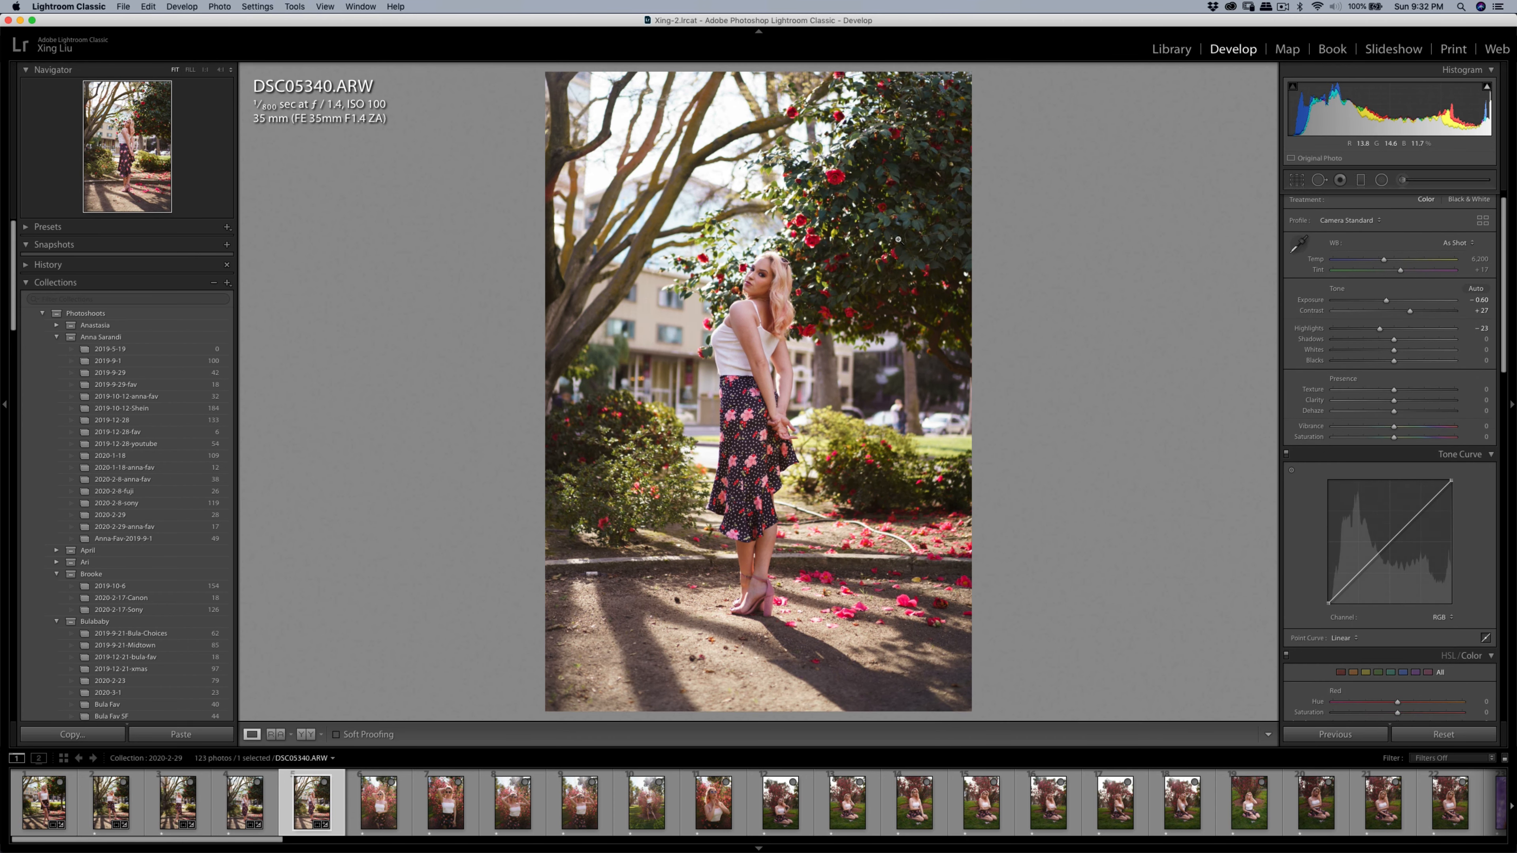
- Loosen the crop of DSC05340.ARW slightly and reposition the woman lower in the frame
click(1296, 179)
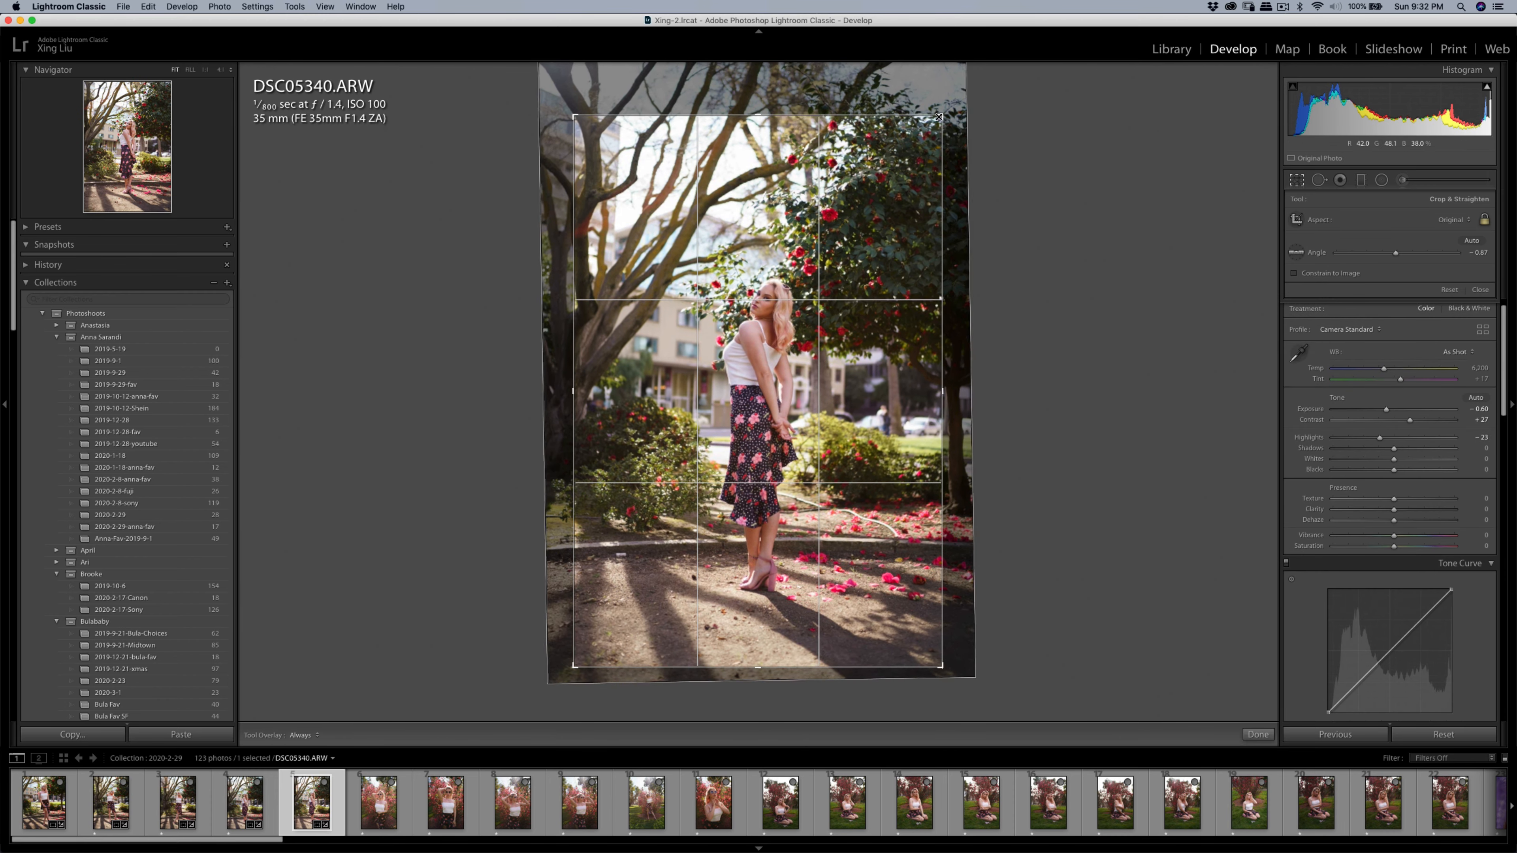
drag(938, 117, 955, 200)
key(Return)
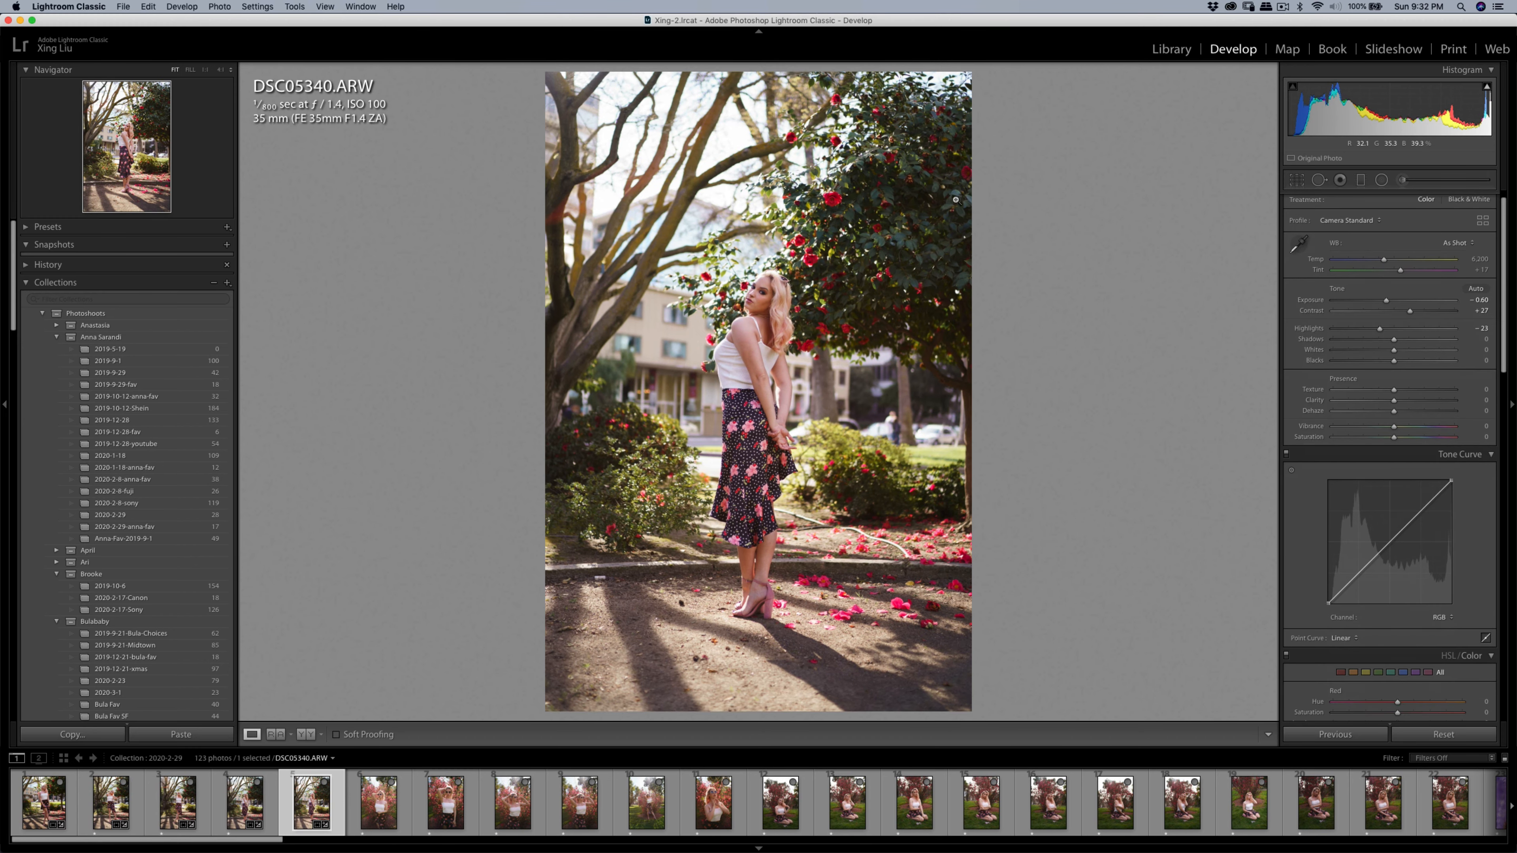
- Select the five edited photos from DSC05319.ARW to DSC05340.ARW and open copies with Lightroom adjustments in Imagenomic Portraiture 3
shift+click(60, 804)
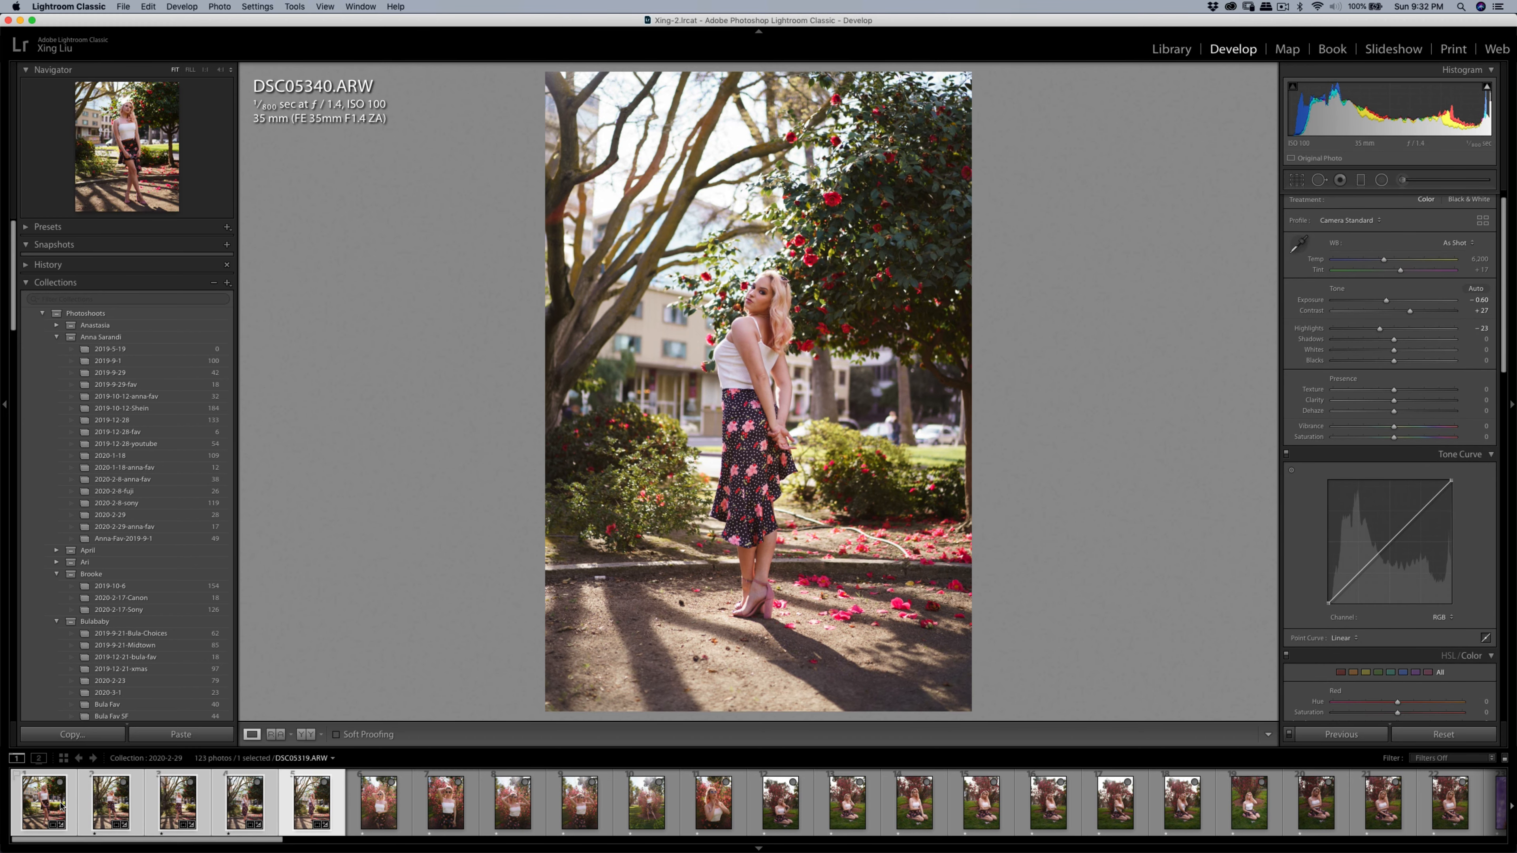
right_click(78, 806)
mouse_move(149, 575)
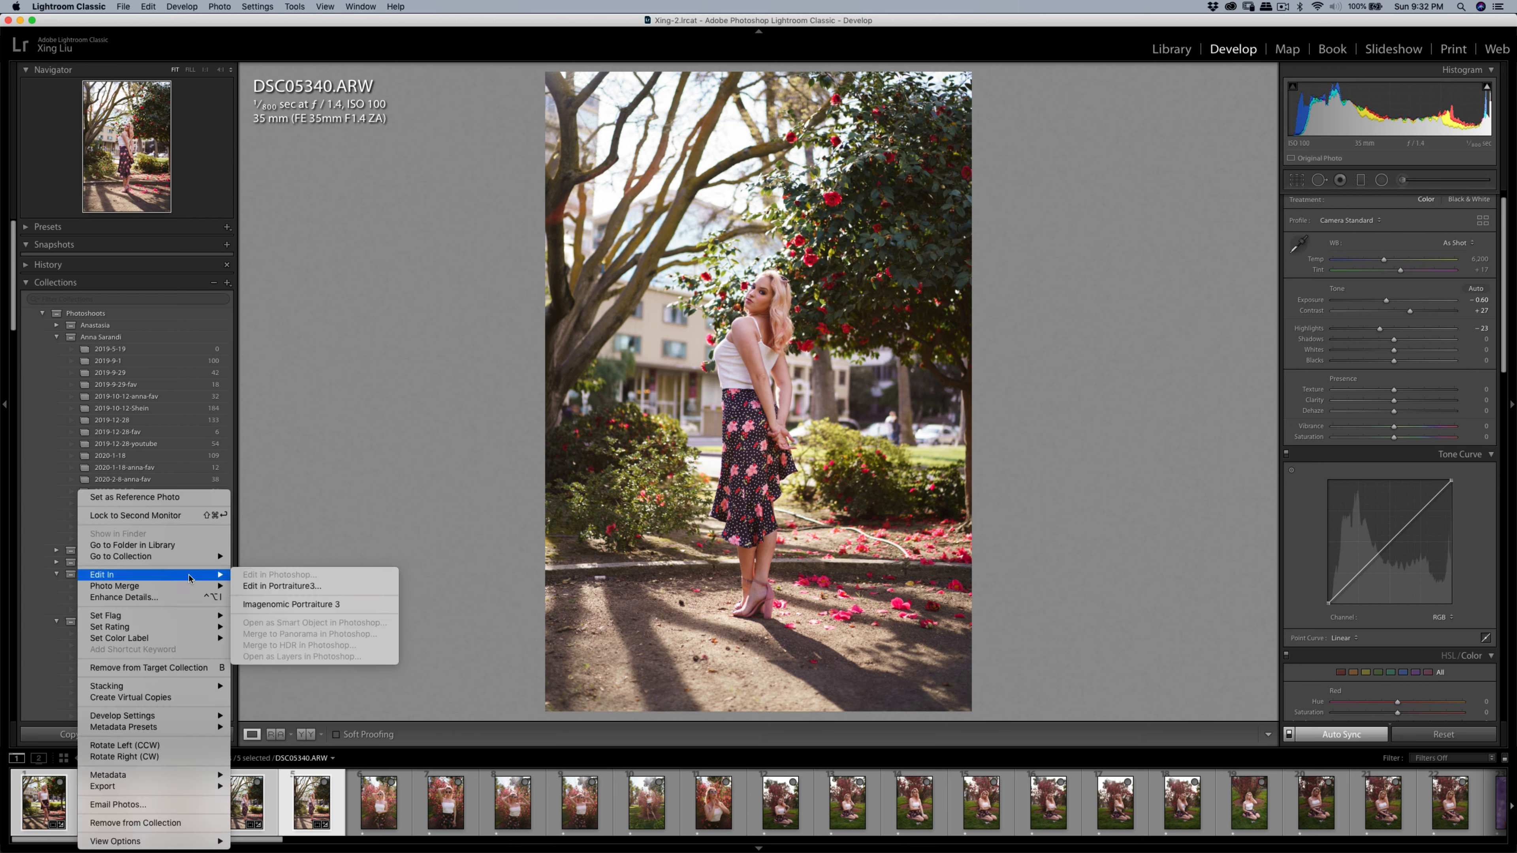
click(287, 605)
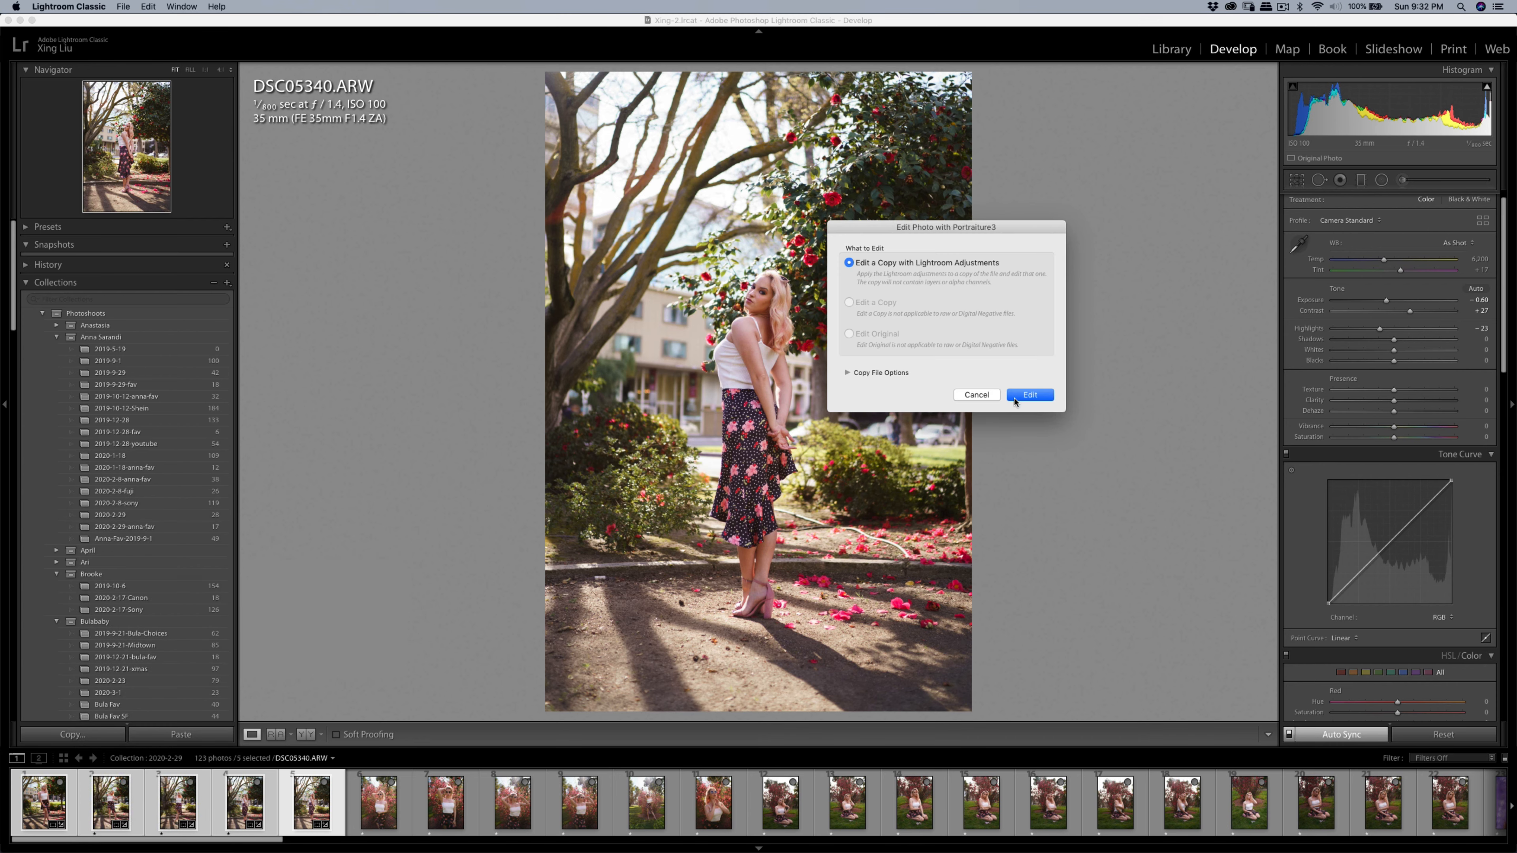
click(1030, 395)
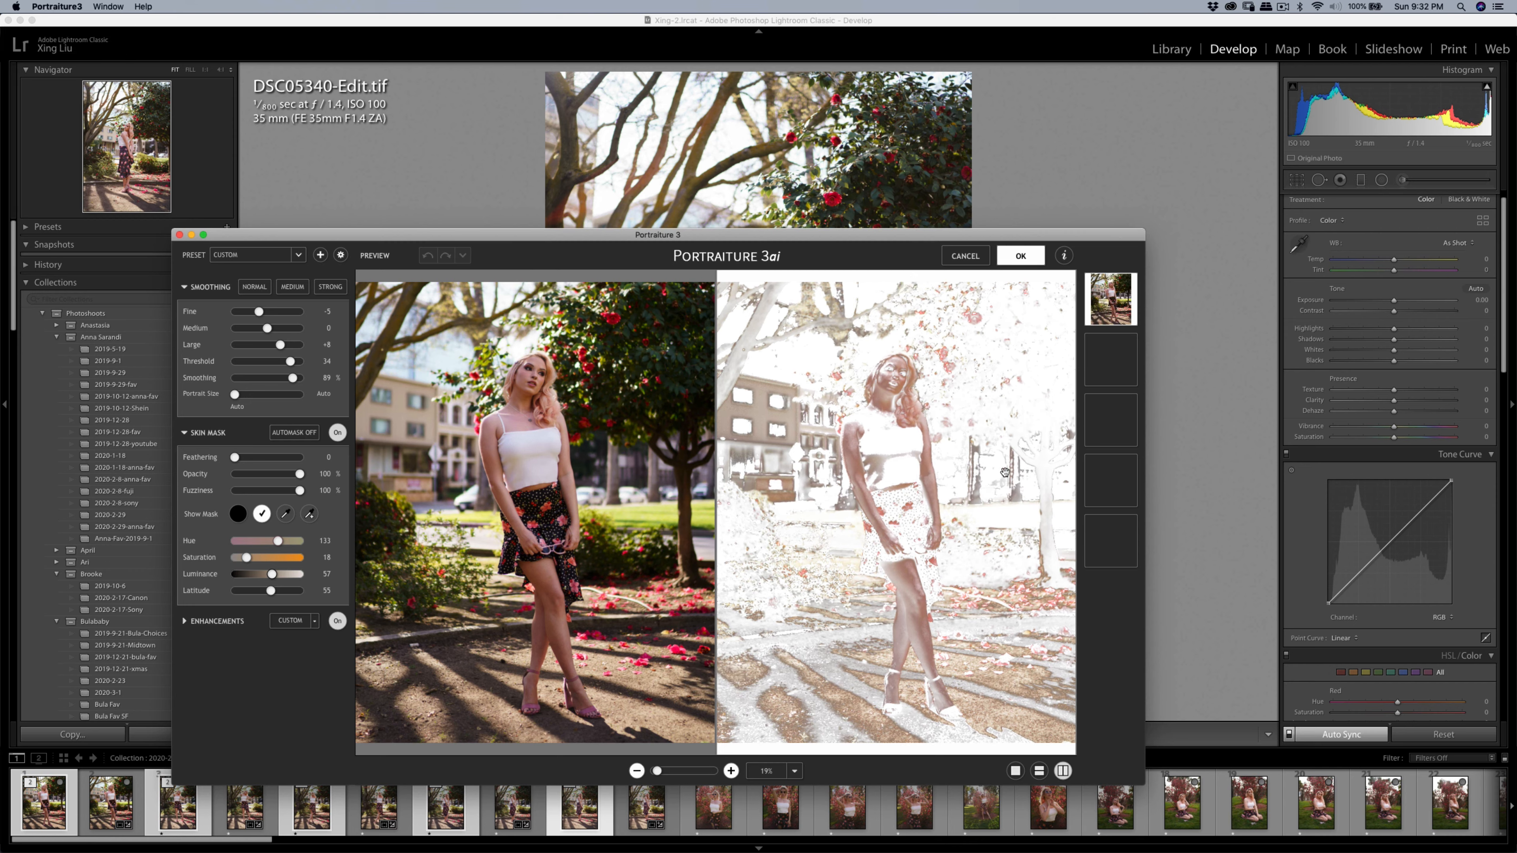
- Sample the woman's facial skin tone for the Portraiture skin mask and apply the smoothing to the photos
click(285, 514)
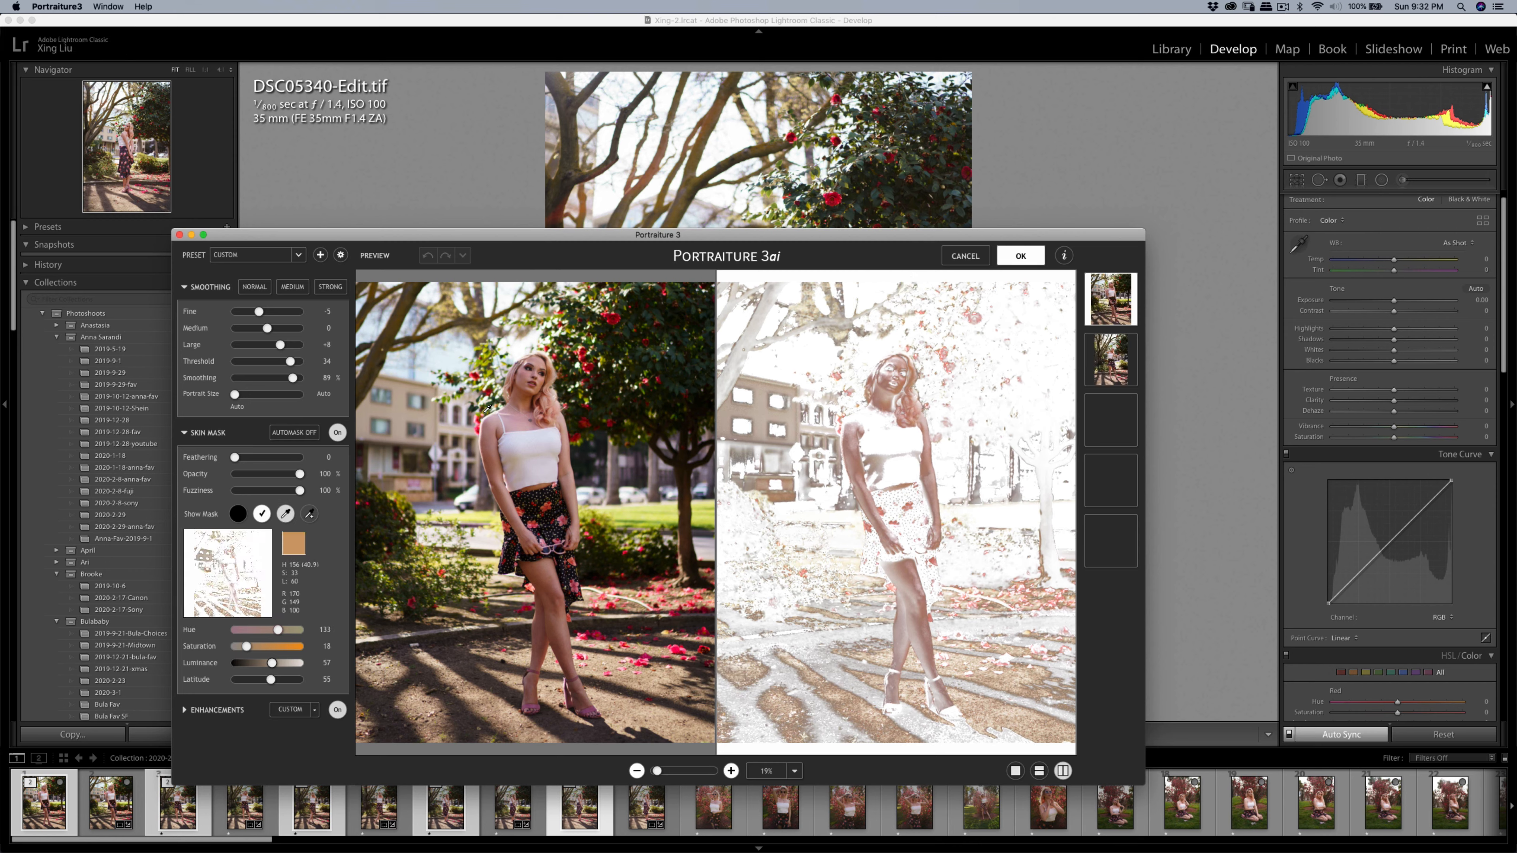
click(528, 375)
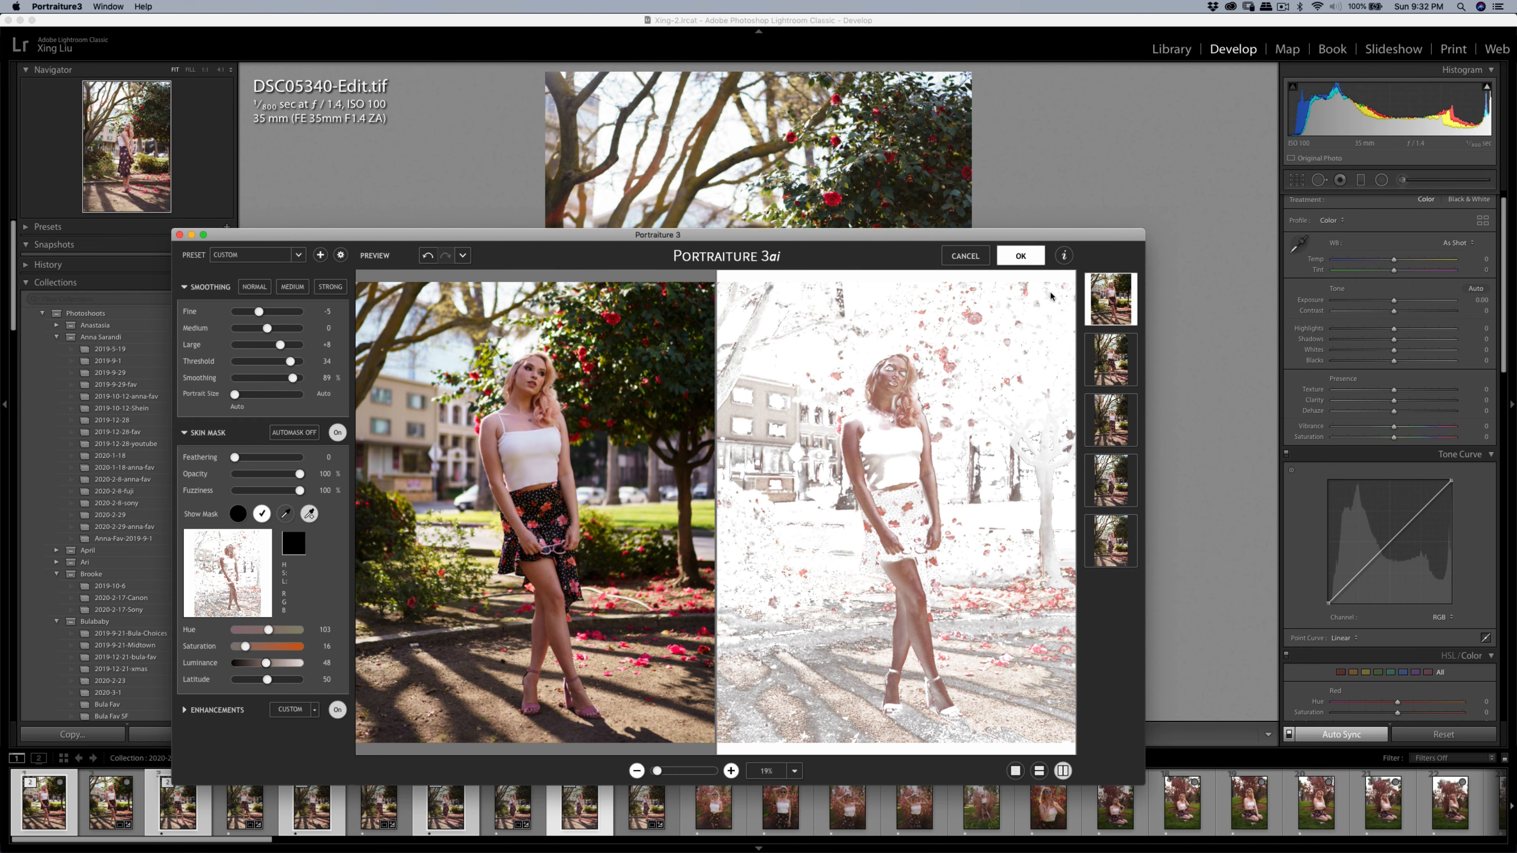
key(Return)
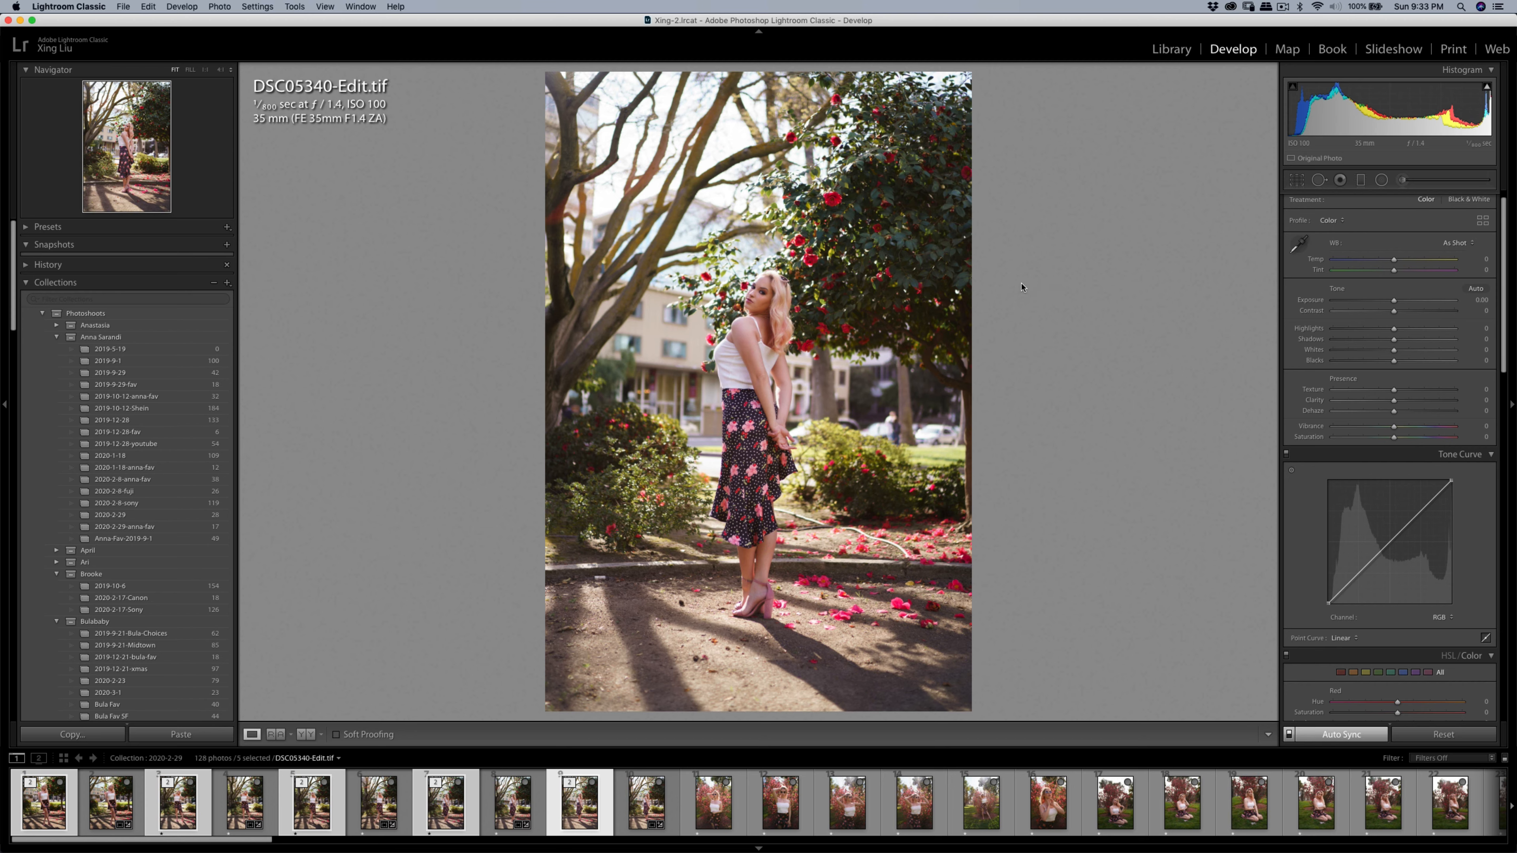
- Export the five retouched TIFF copies
key(super+shift+e)
click(974, 467)
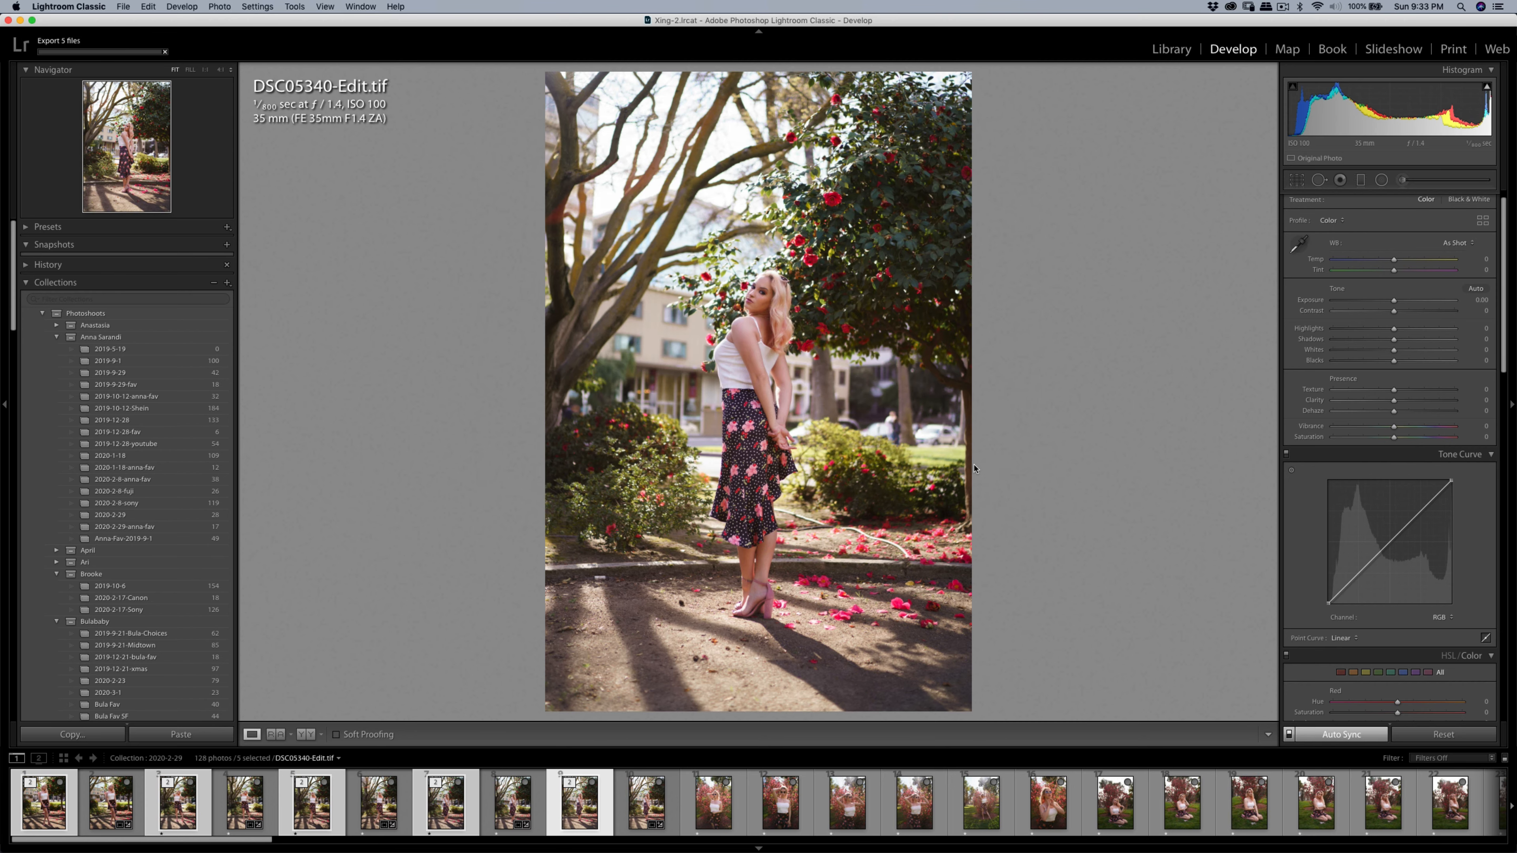
- Review the retouched copies DSC05334-Edit.tif, DSC05325-Edit.tif and DSC05319-Edit.tif, and open the unedited DSC05344.ARW
click(331, 812)
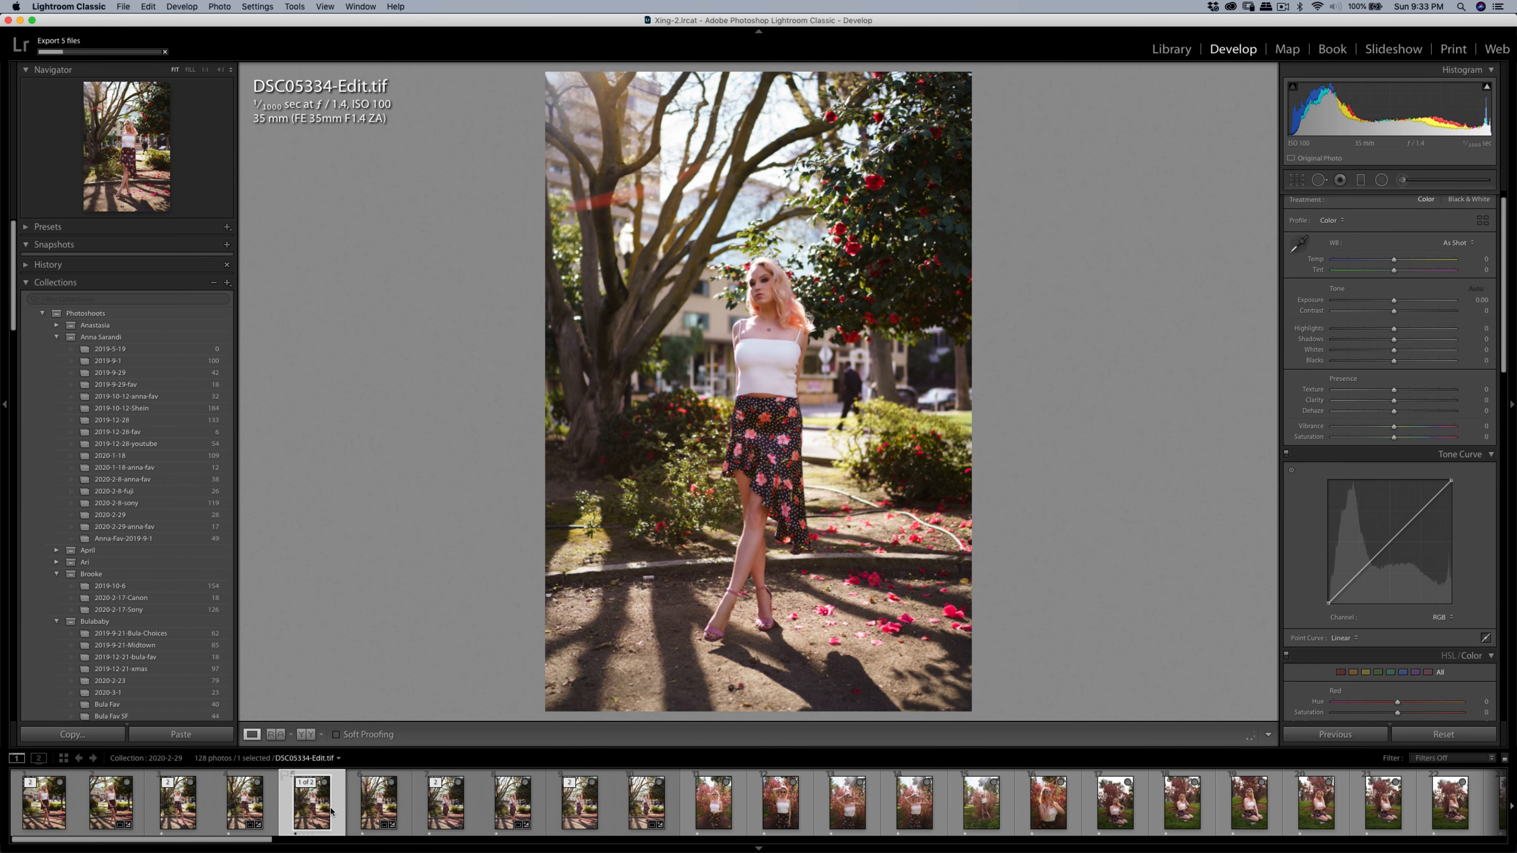
click(178, 803)
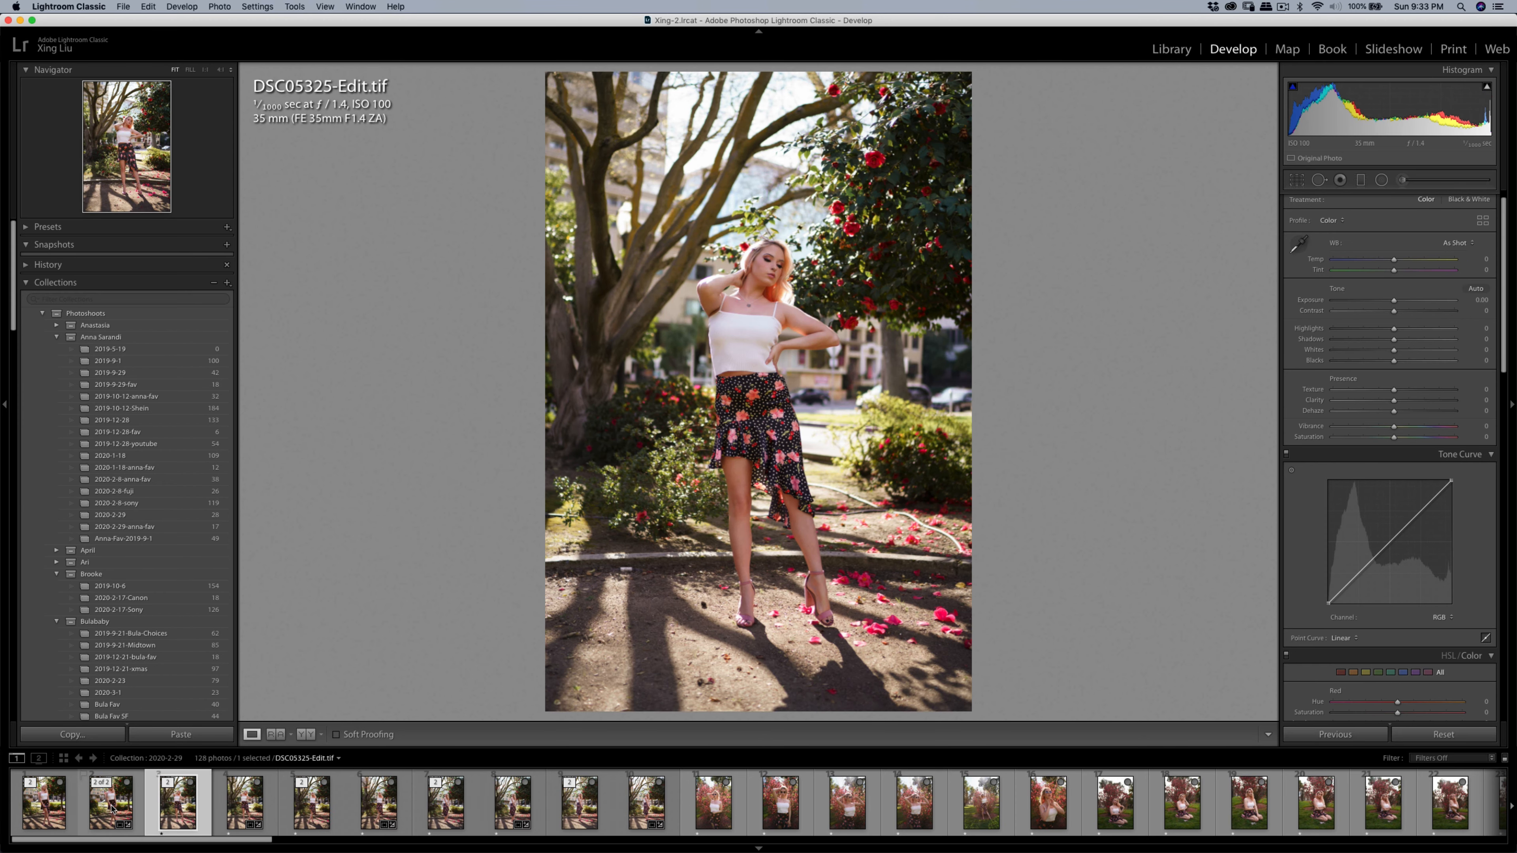
click(43, 807)
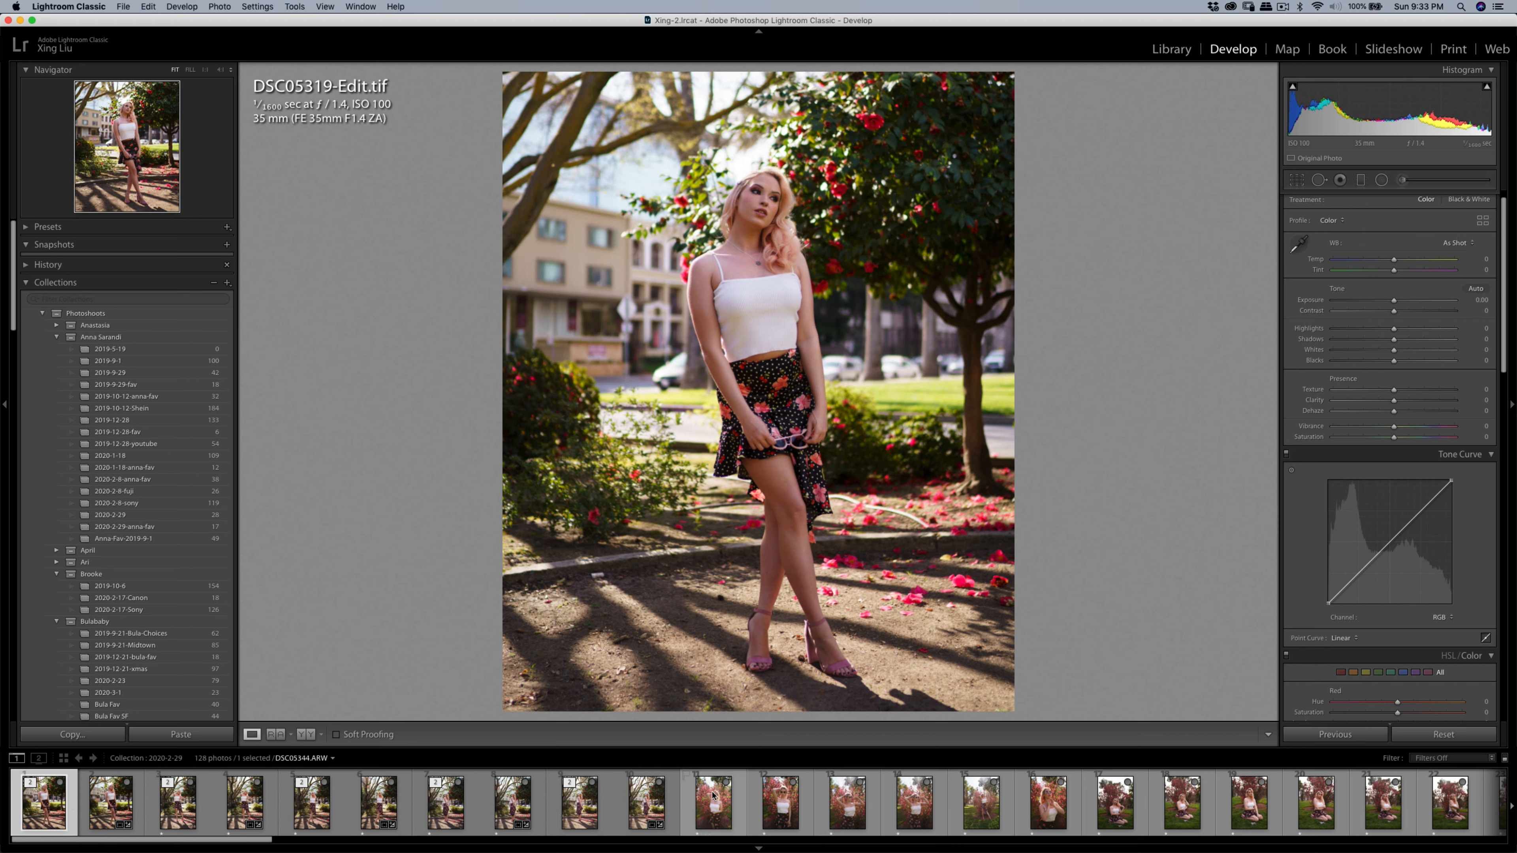
click(713, 804)
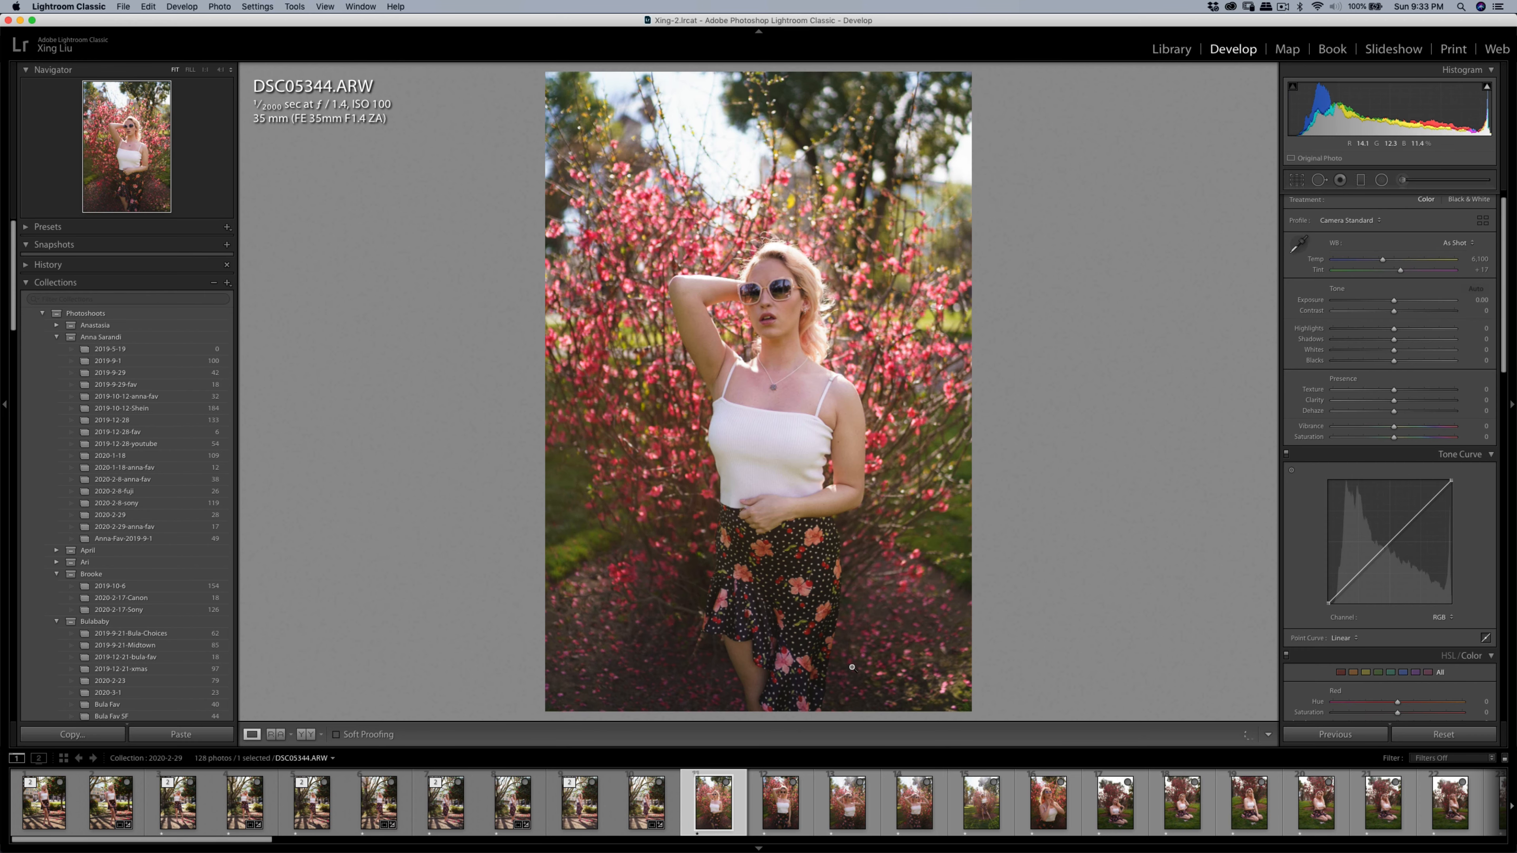
- Set exposure to -0.05 and highlights to -10, then mute yellow (hue -16, saturation -31) and green (hue -43, saturation -73)
mouse_move(1394, 311)
mouse_down()
mouse_move(1413, 312)
mouse_move(1393, 301)
mouse_move(1388, 330)
mouse_up()
scroll(1409, 375, down, 10)
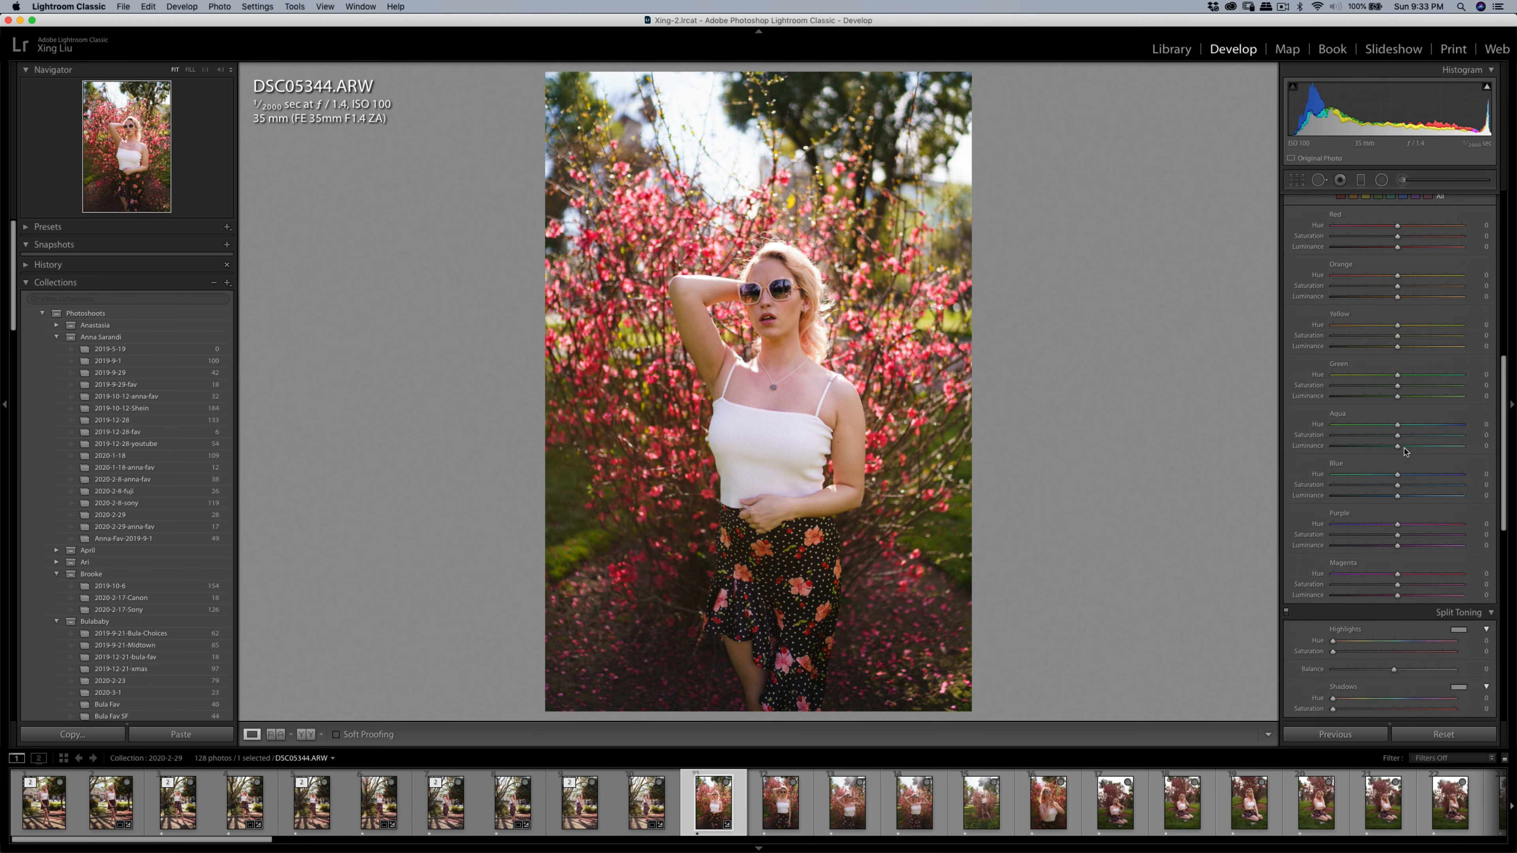
drag(1389, 386, 1342, 387)
drag(1397, 336, 1378, 337)
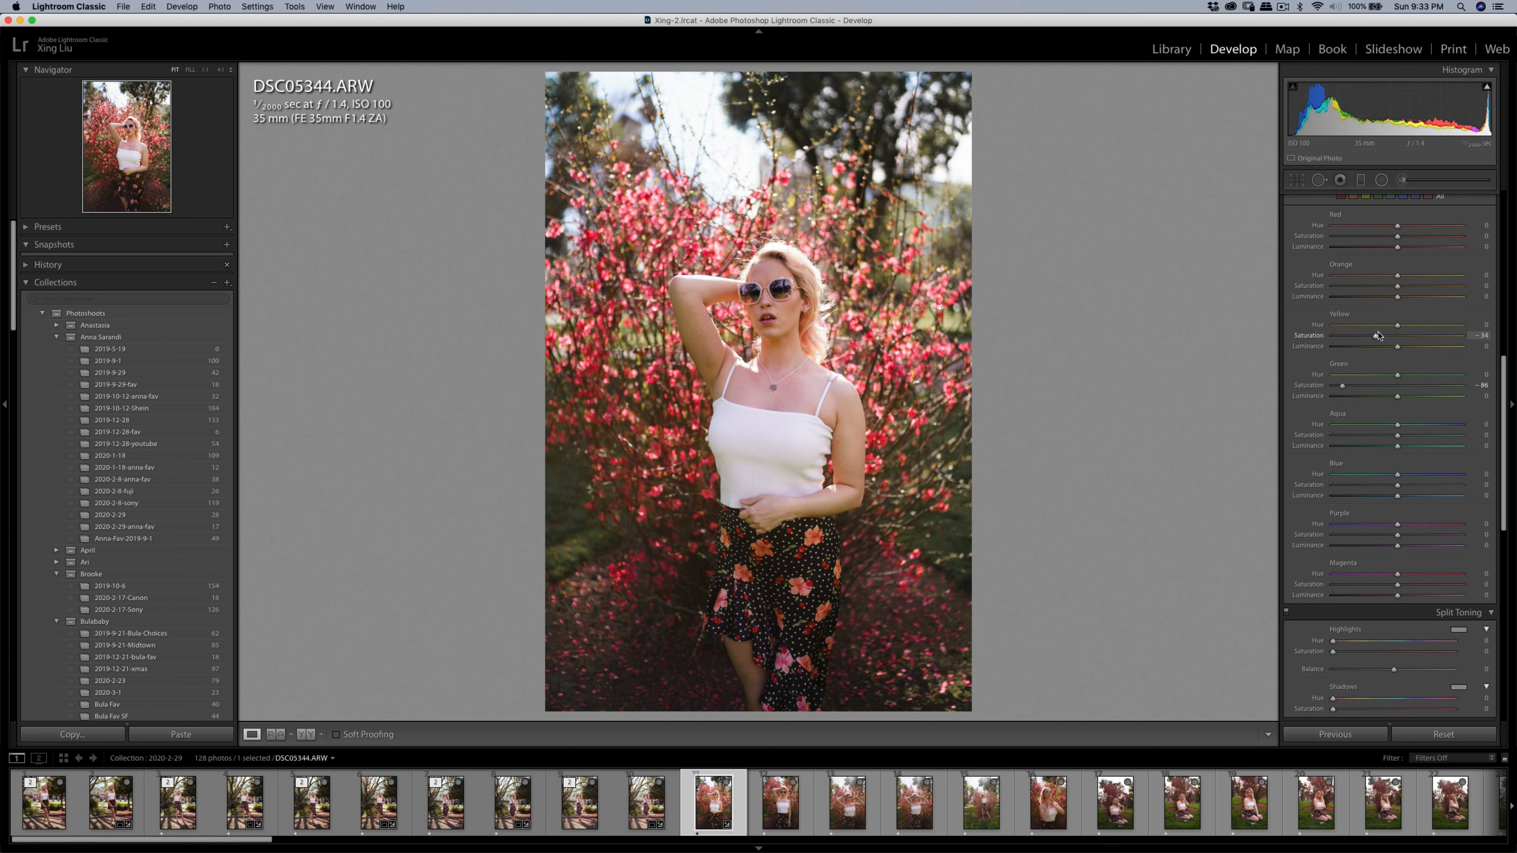
drag(1398, 325, 1383, 328)
mouse_move(1343, 386)
mouse_down()
mouse_move(1382, 375)
mouse_move(1365, 376)
mouse_up()
- Crop DSC05344.ARW to the 4 x 5 / 8 x 10 aspect ratio, tightening the frame around the woman
key(r)
click(1452, 219)
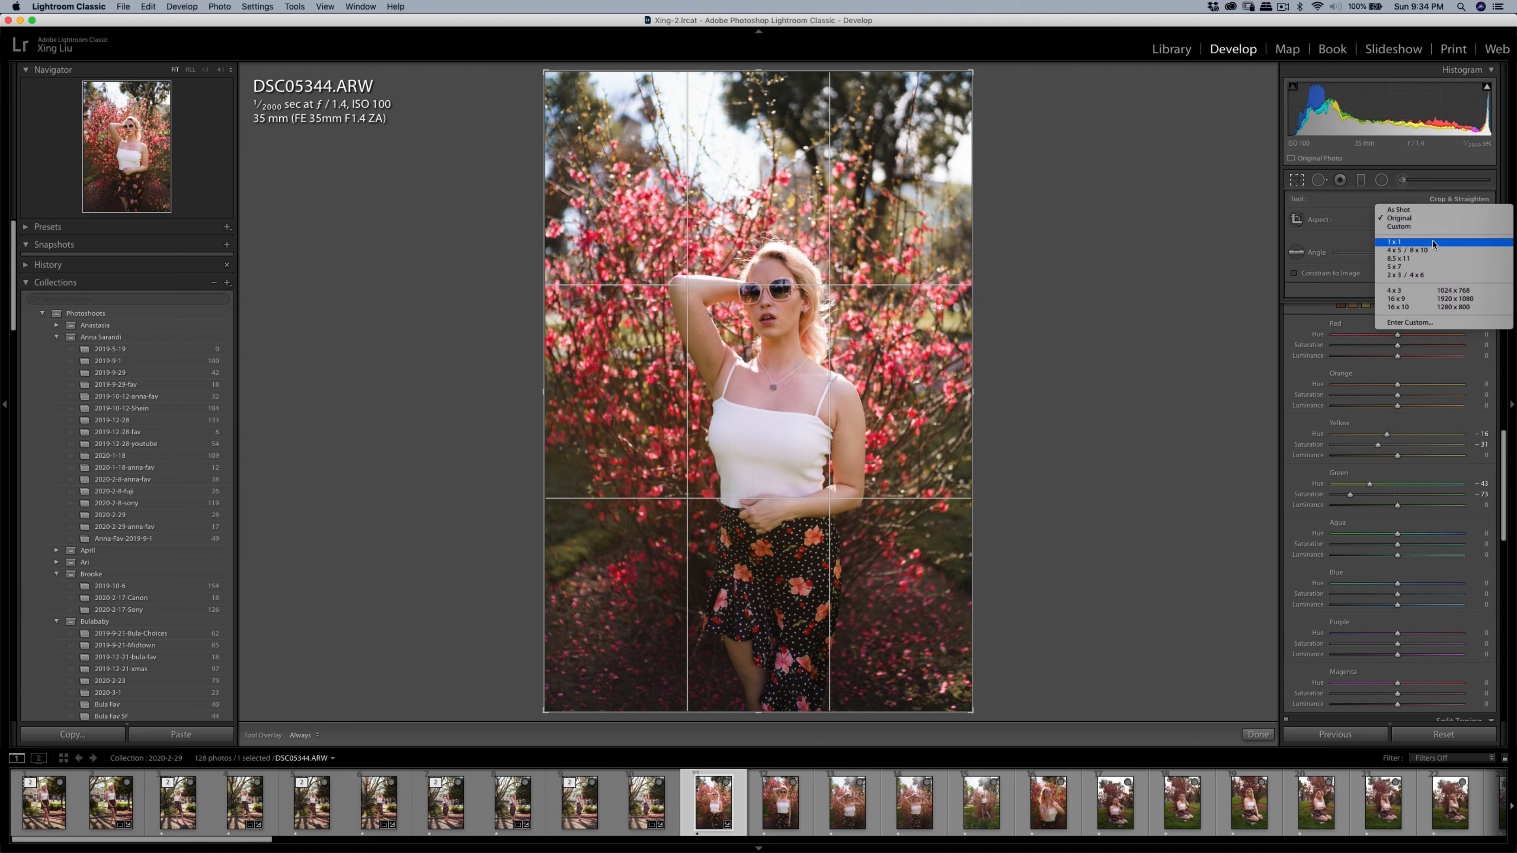
click(1445, 256)
drag(870, 165, 869, 144)
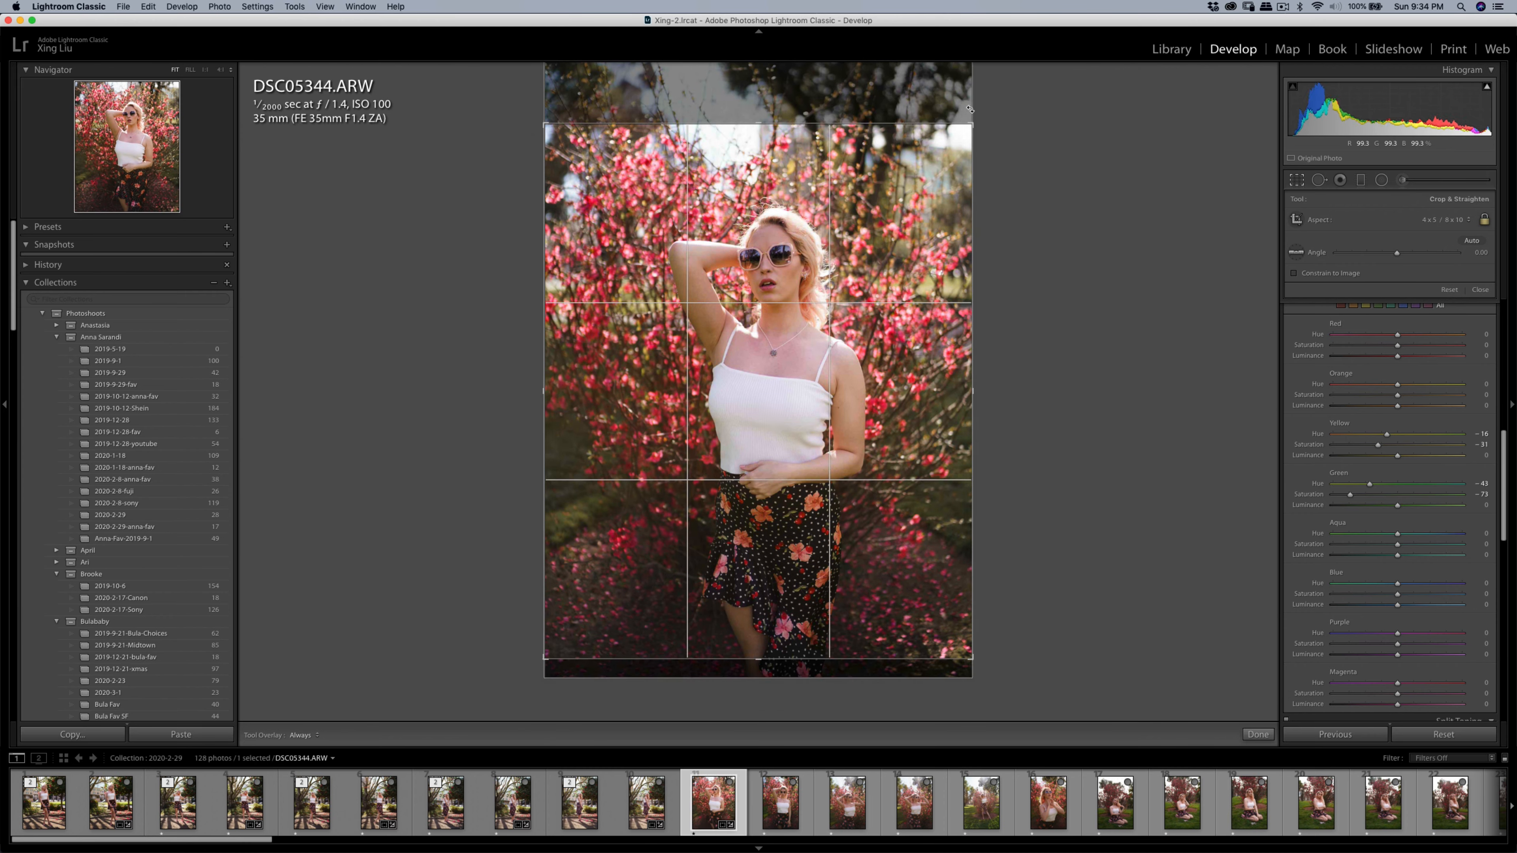
drag(972, 125, 958, 144)
drag(892, 195, 864, 217)
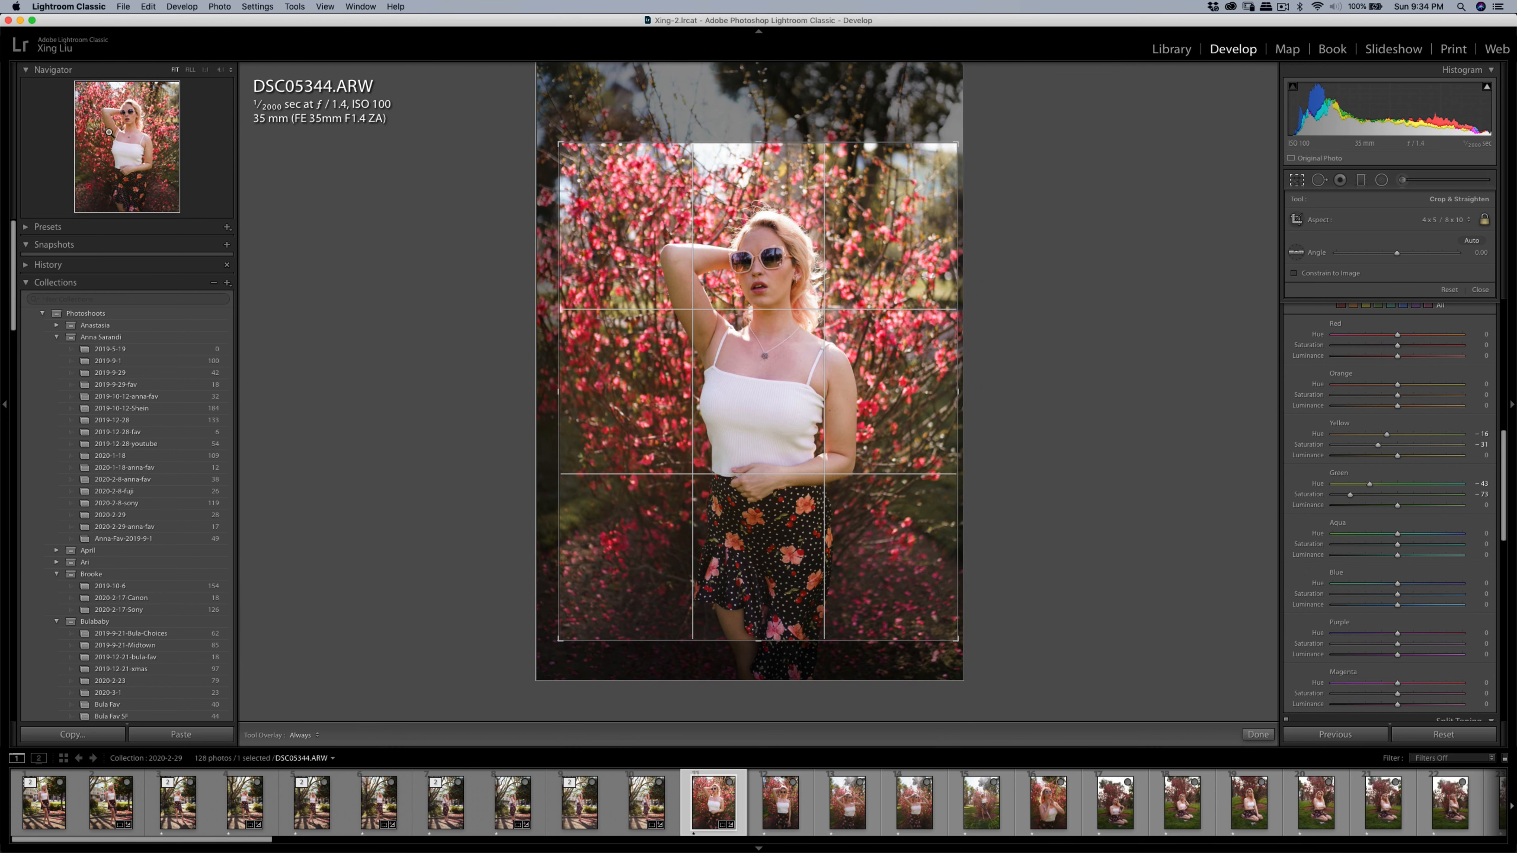
key(Return)
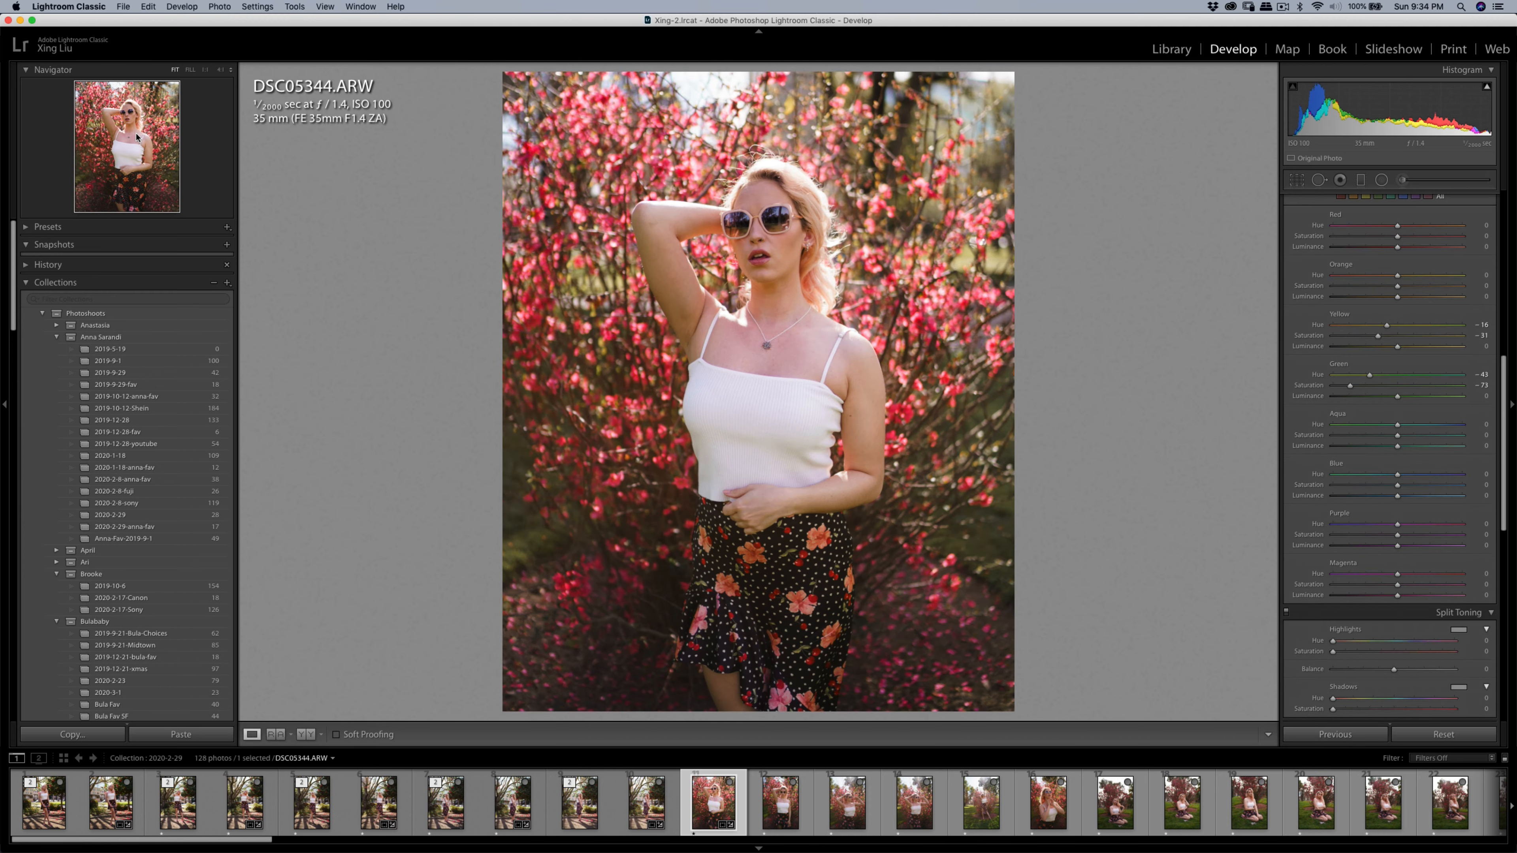
click(1296, 180)
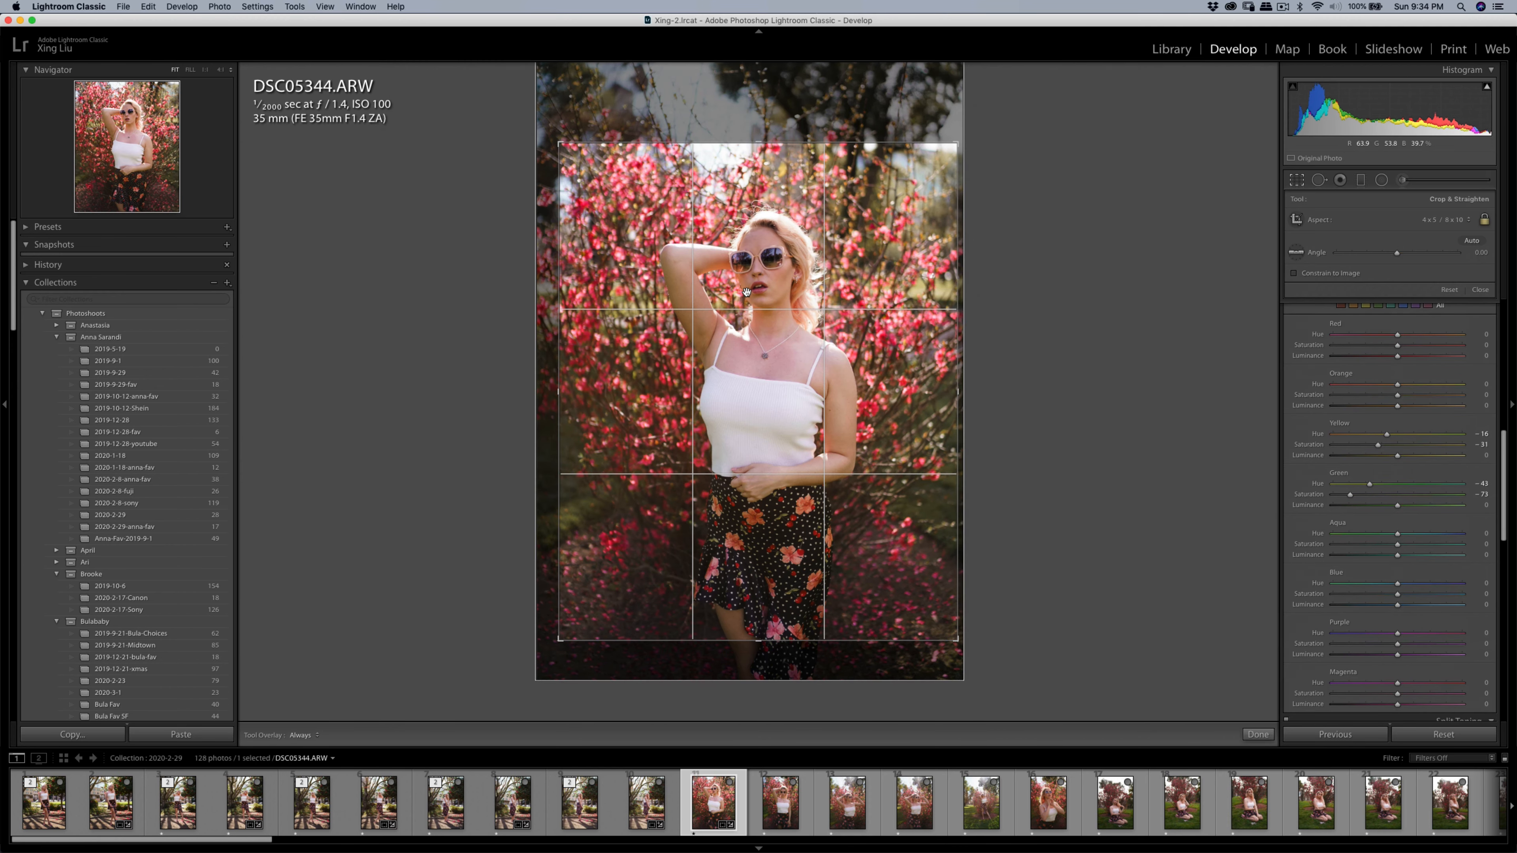
key(Return)
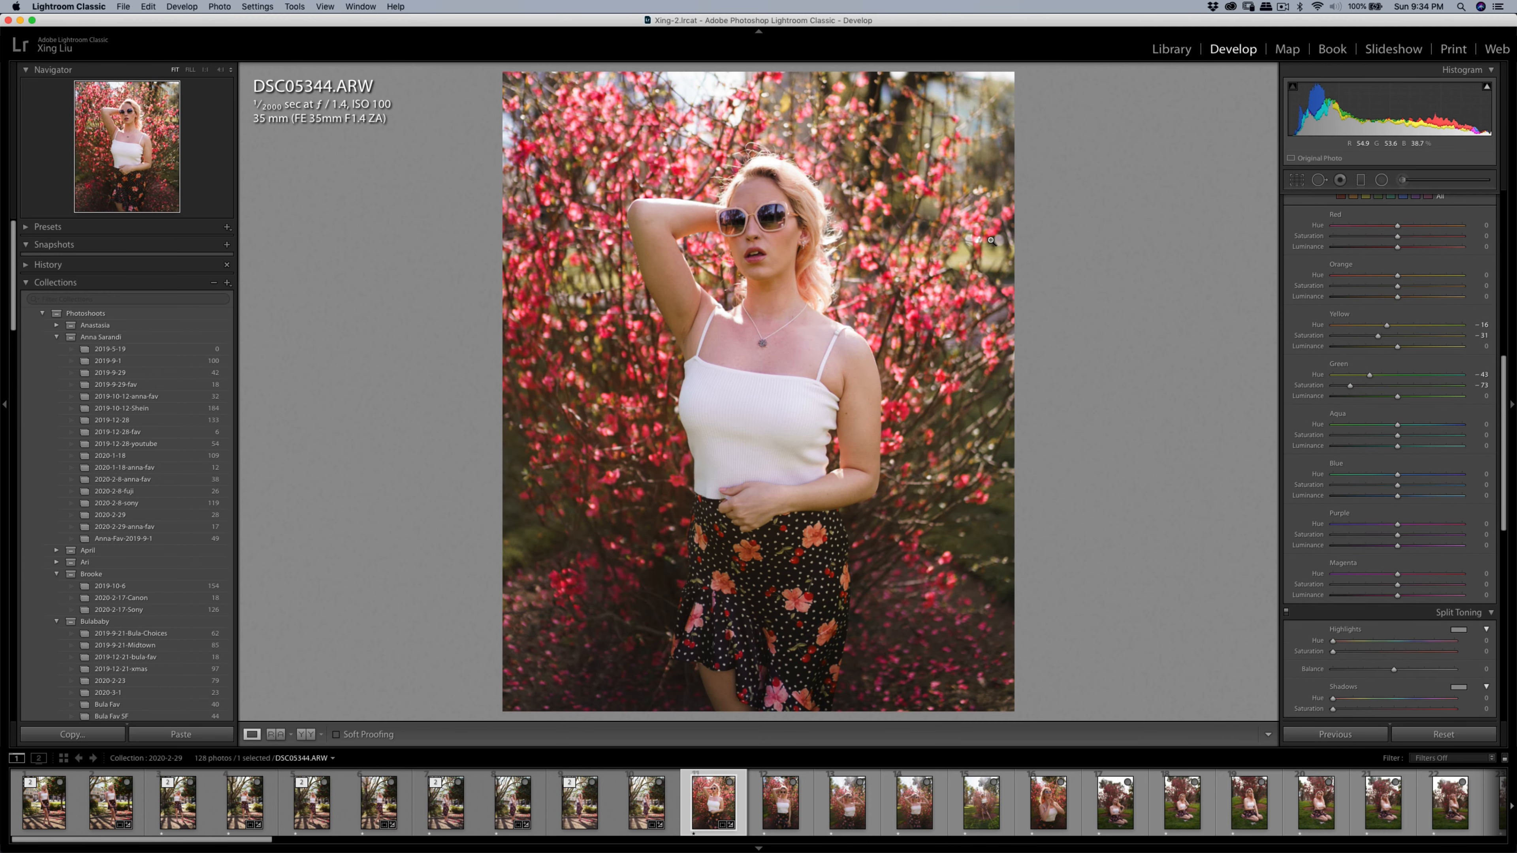
click(1296, 179)
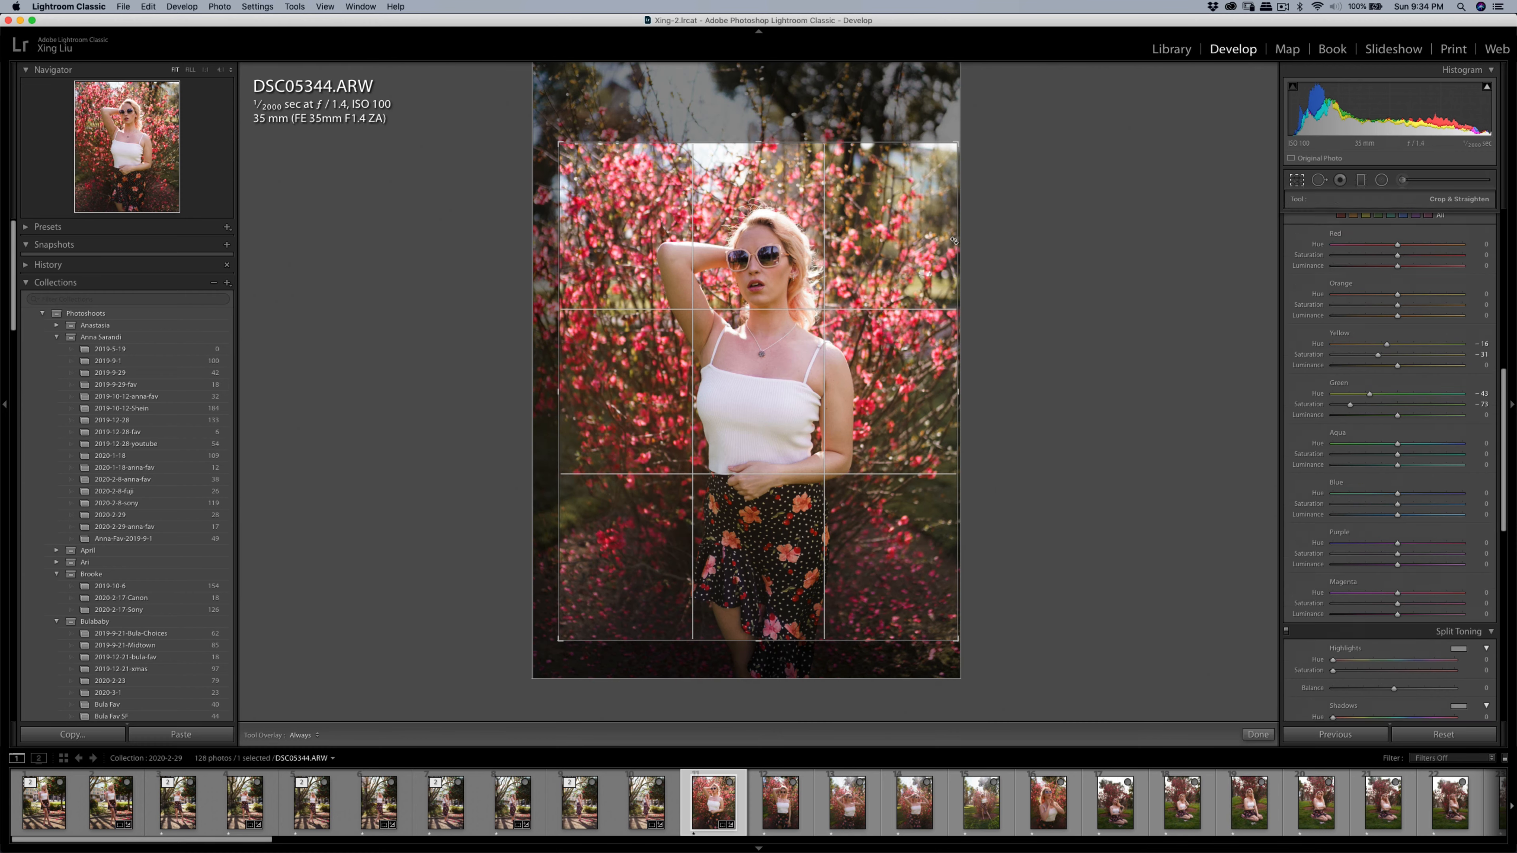
key(Return)
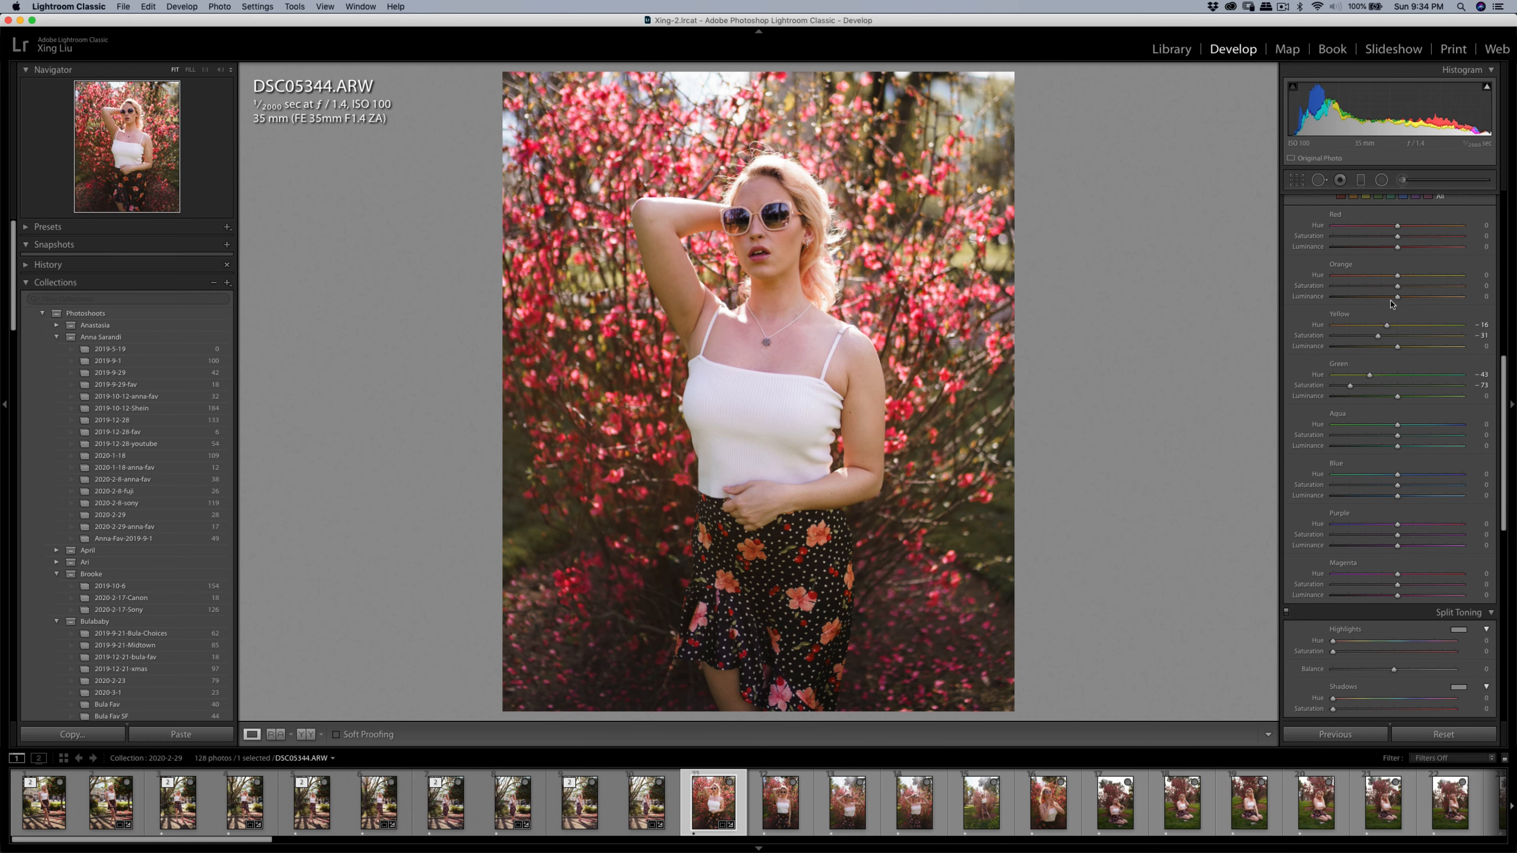
- Set the contrast of DSC05344.ARW to +39 and copy its develop settings
scroll(1390, 304, up, 10)
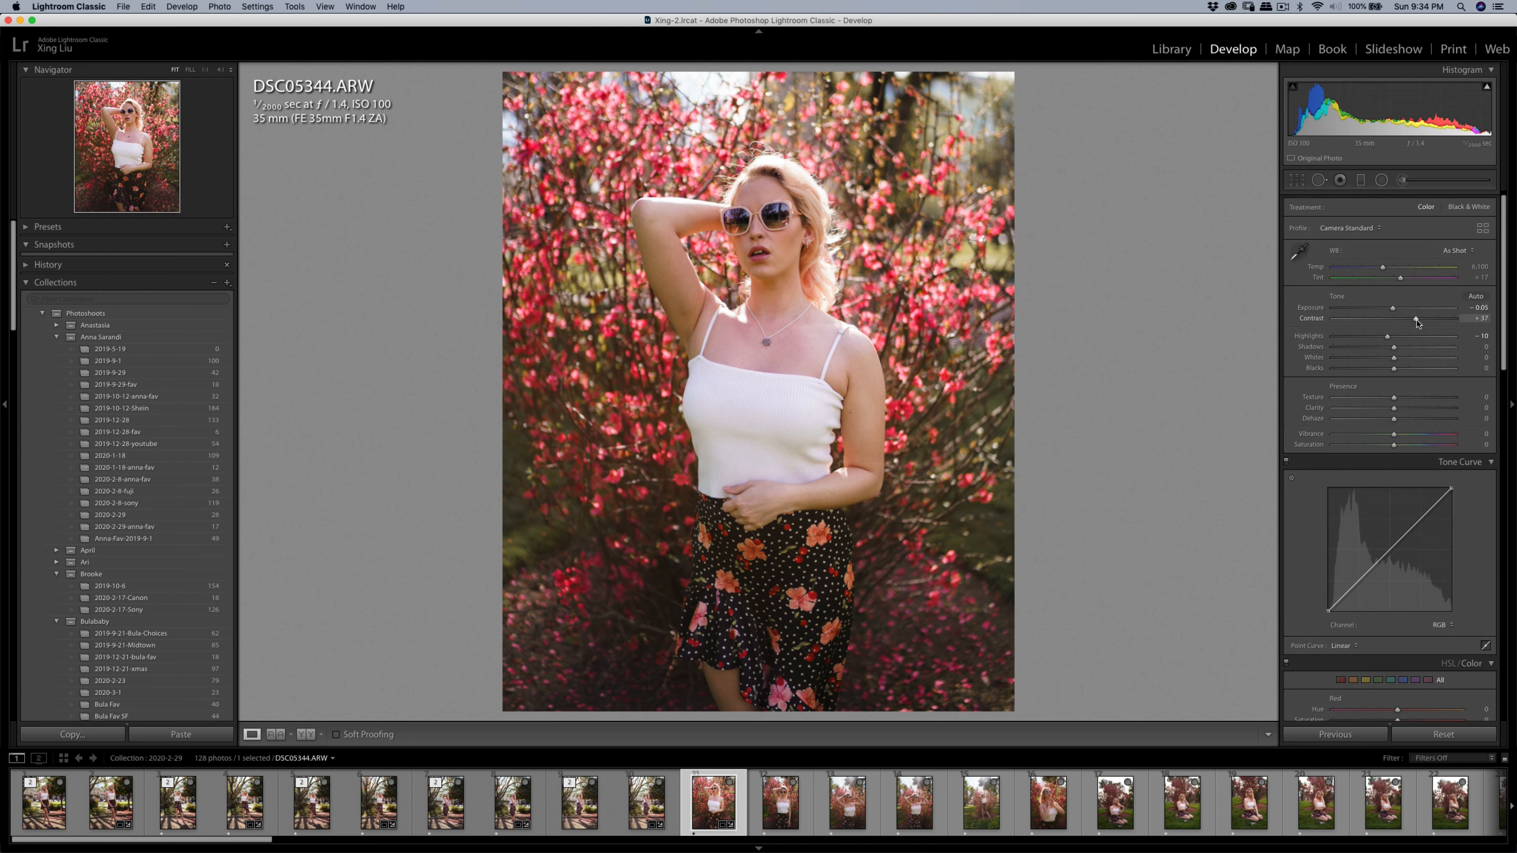
drag(1417, 321, 1418, 320)
key(super+shift+c)
click(950, 424)
- Paste the copied settings onto DSC05349.ARW, then set its exposure to +0.15 and contrast to +27
click(780, 802)
click(151, 737)
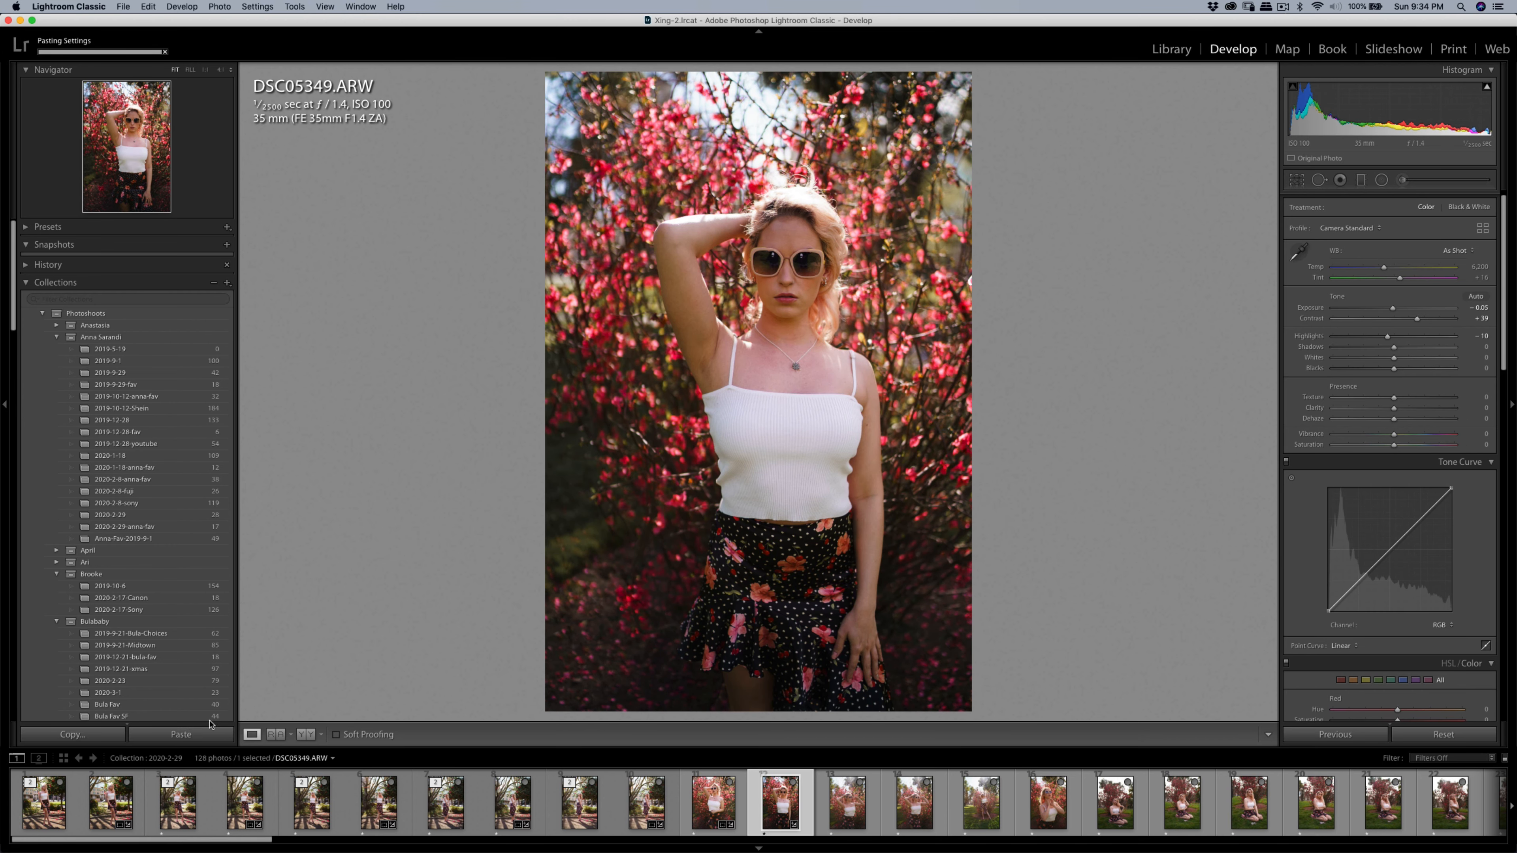
drag(1418, 320, 1398, 311)
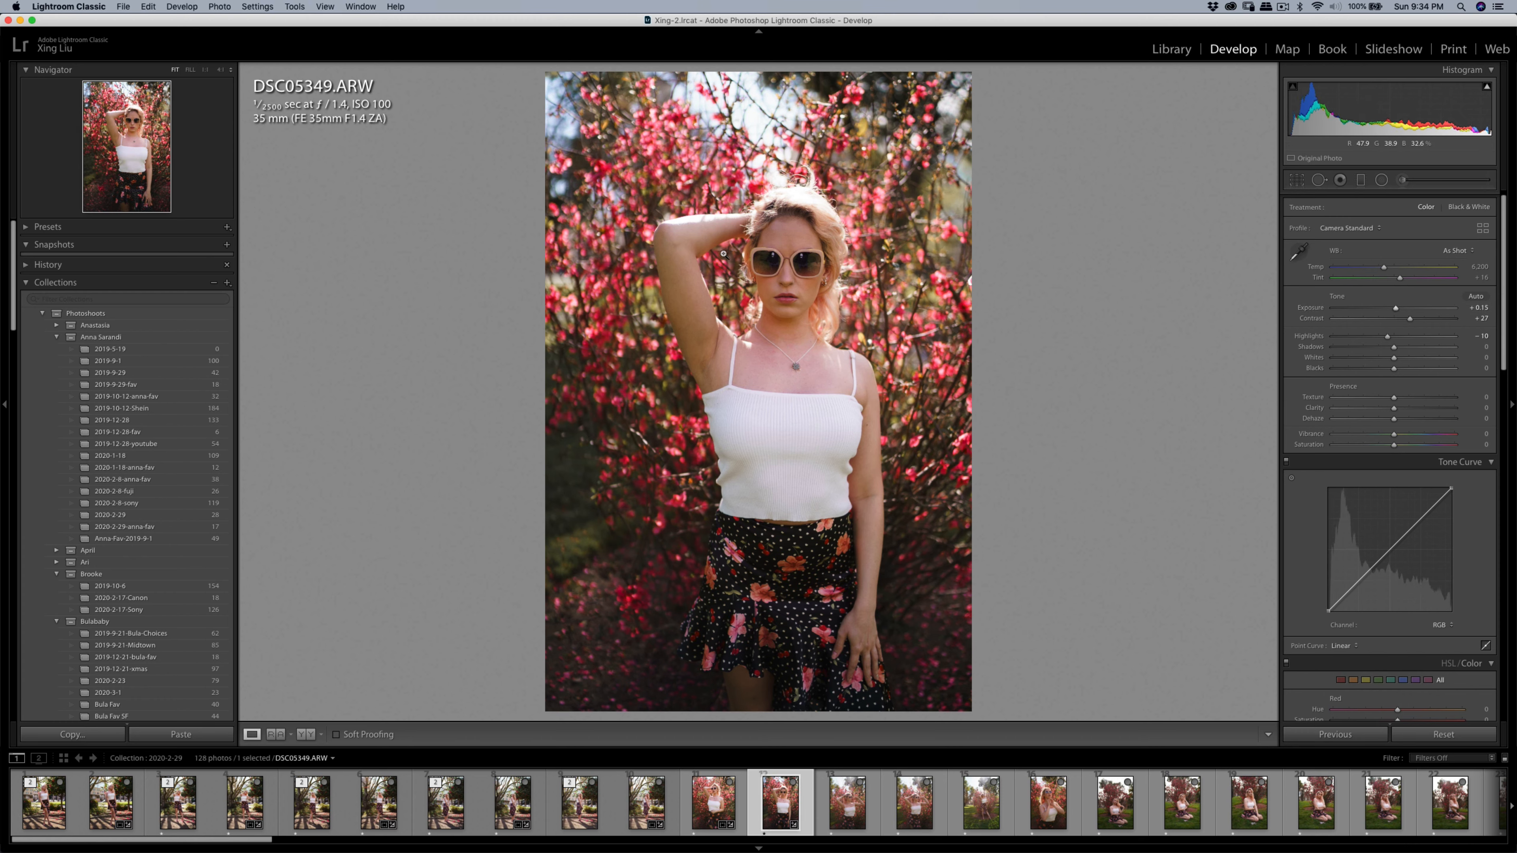
- Brush the Soften Skin (Lite) effect onto the woman's face in DSC05349.ARW with Auto Mask on
key(q)
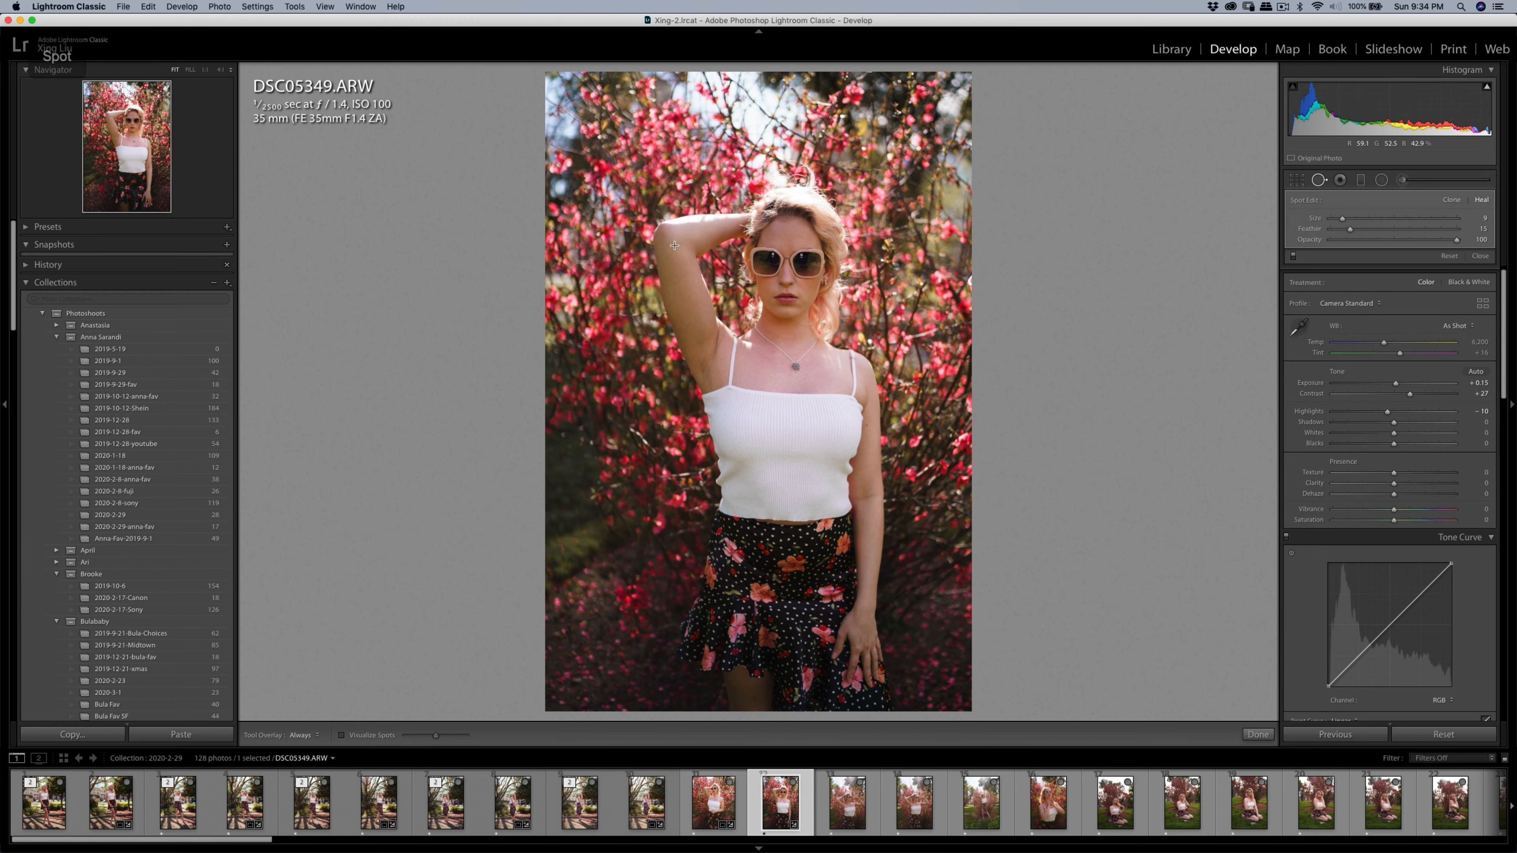
key(q)
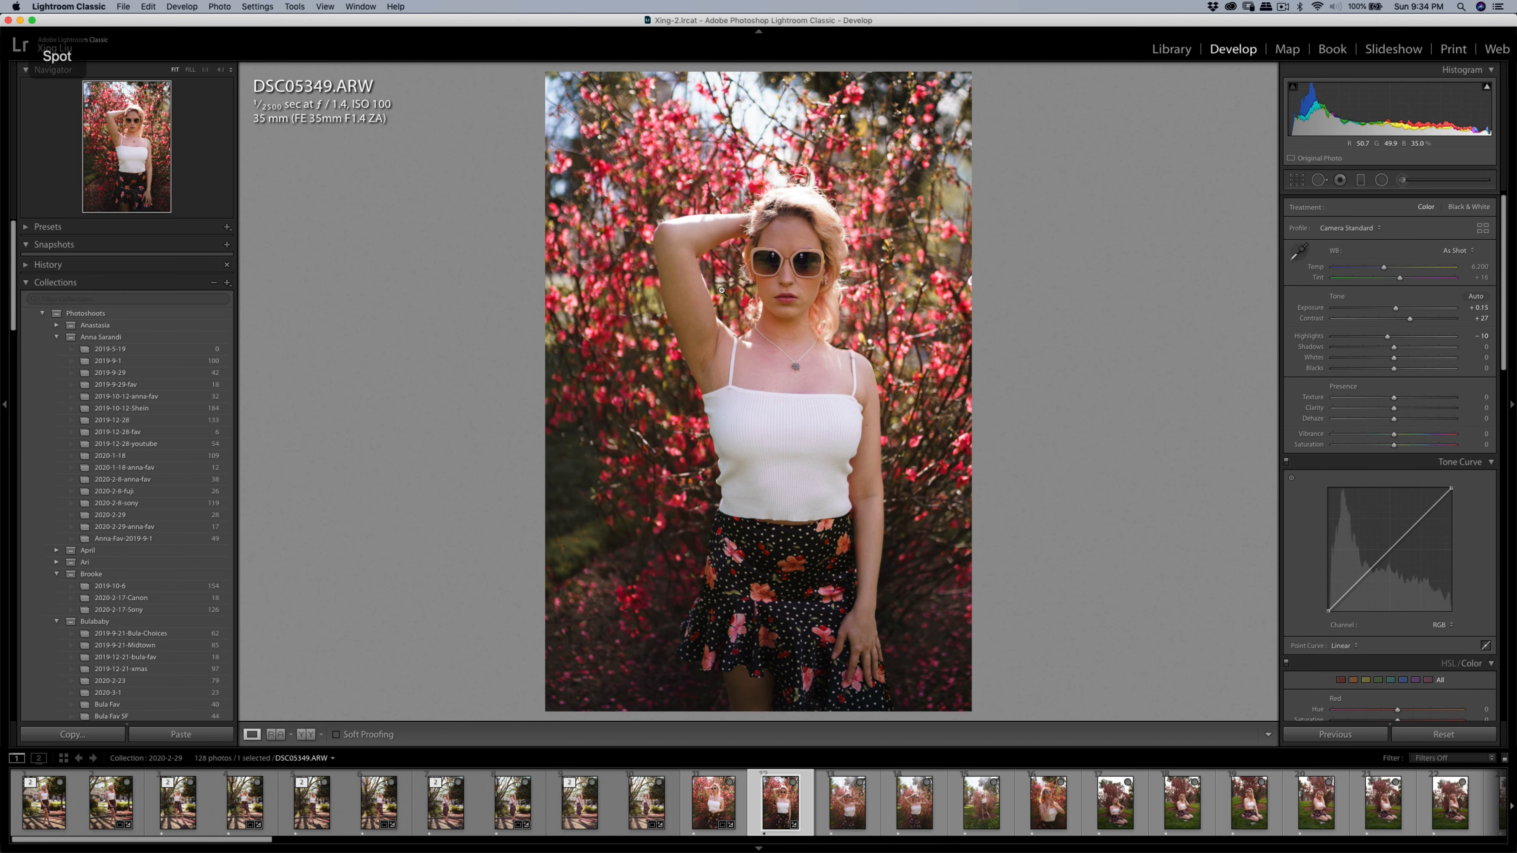
click(1403, 179)
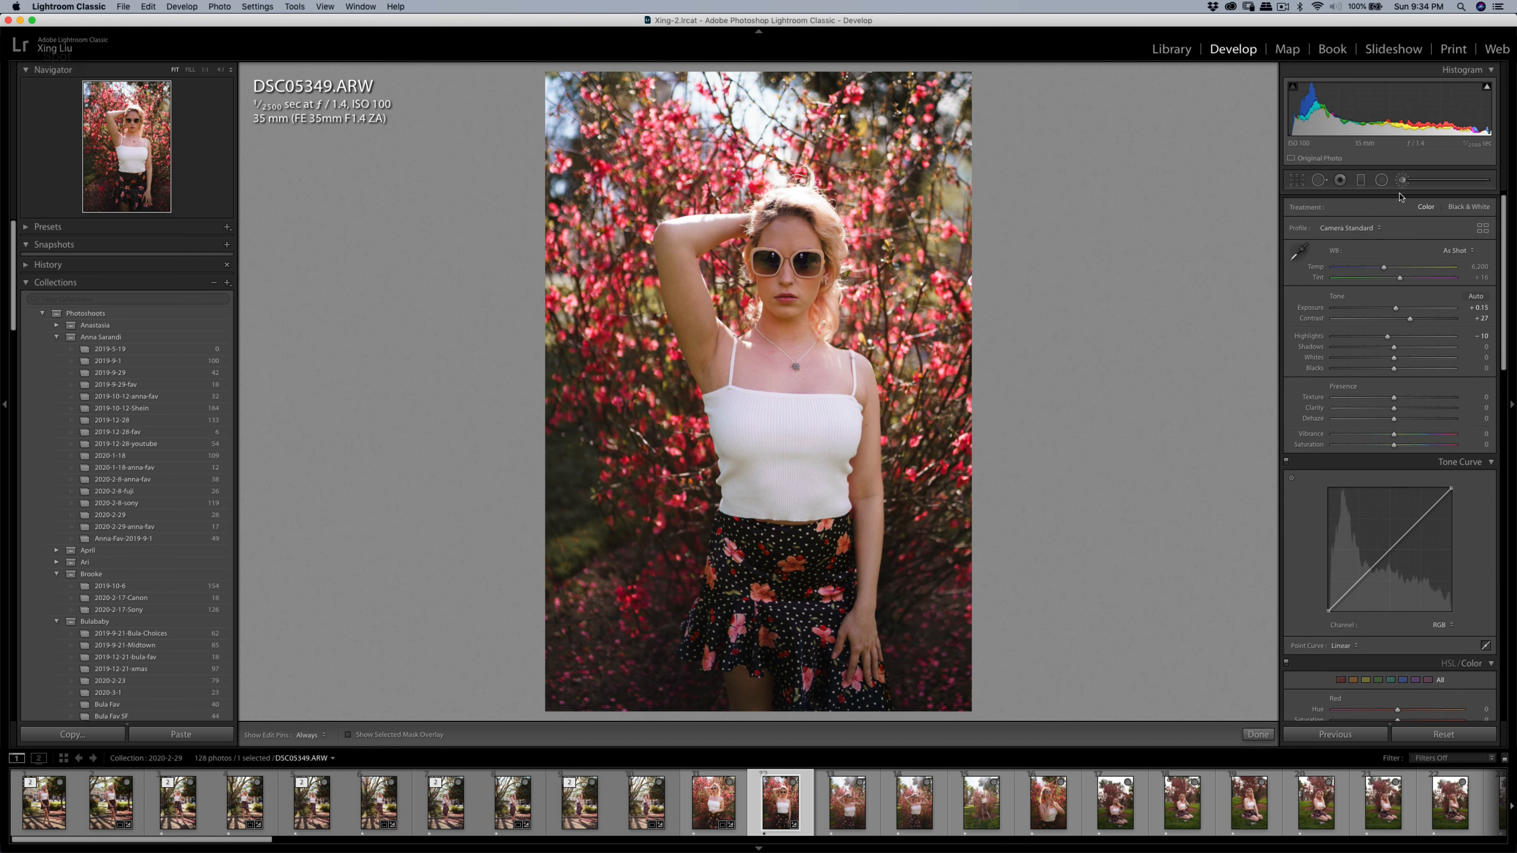
click(1384, 219)
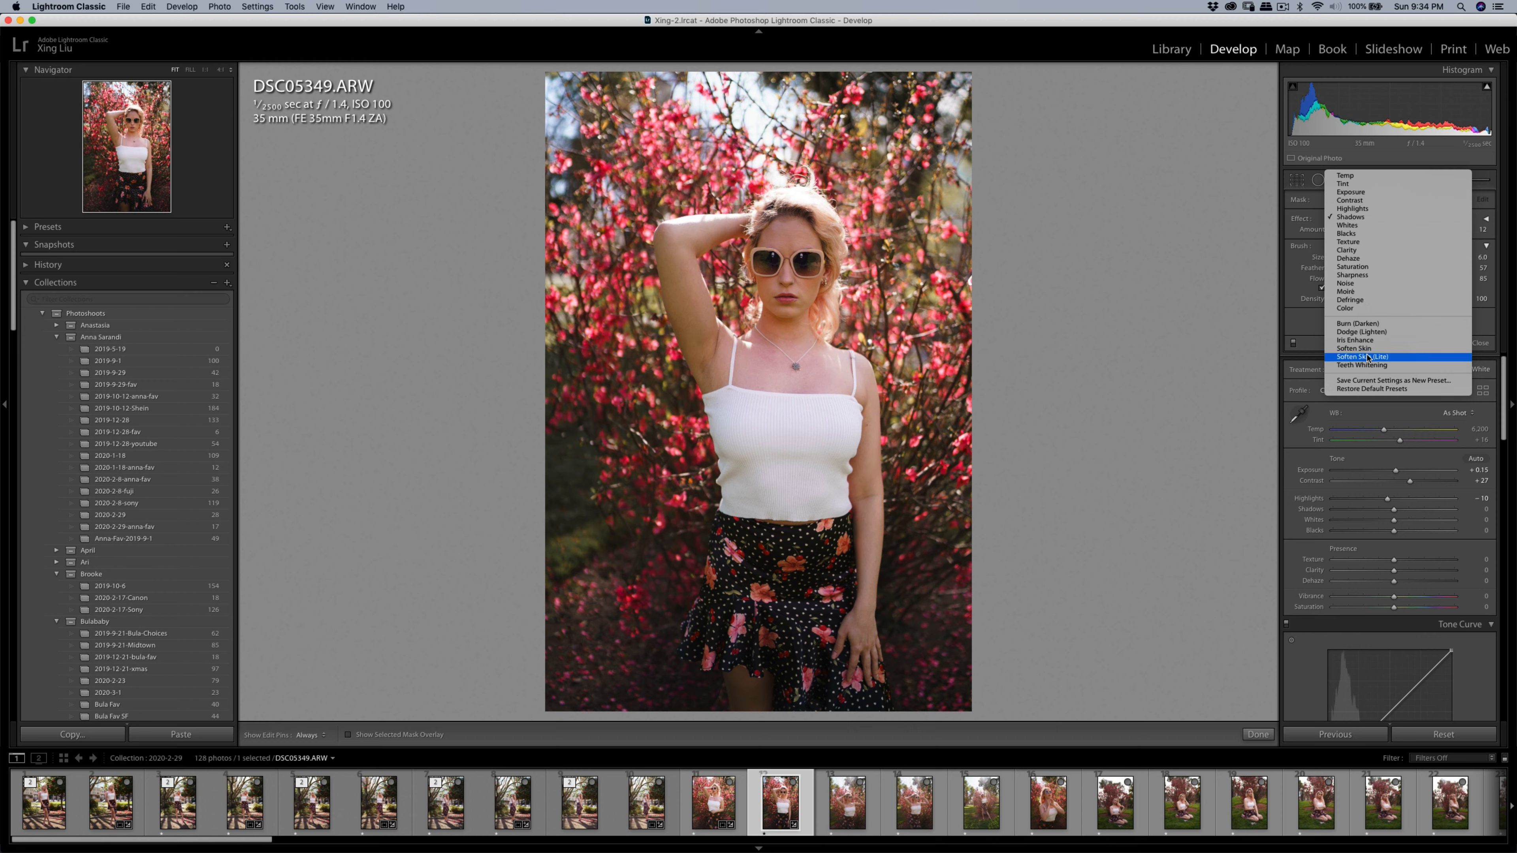
click(892, 322)
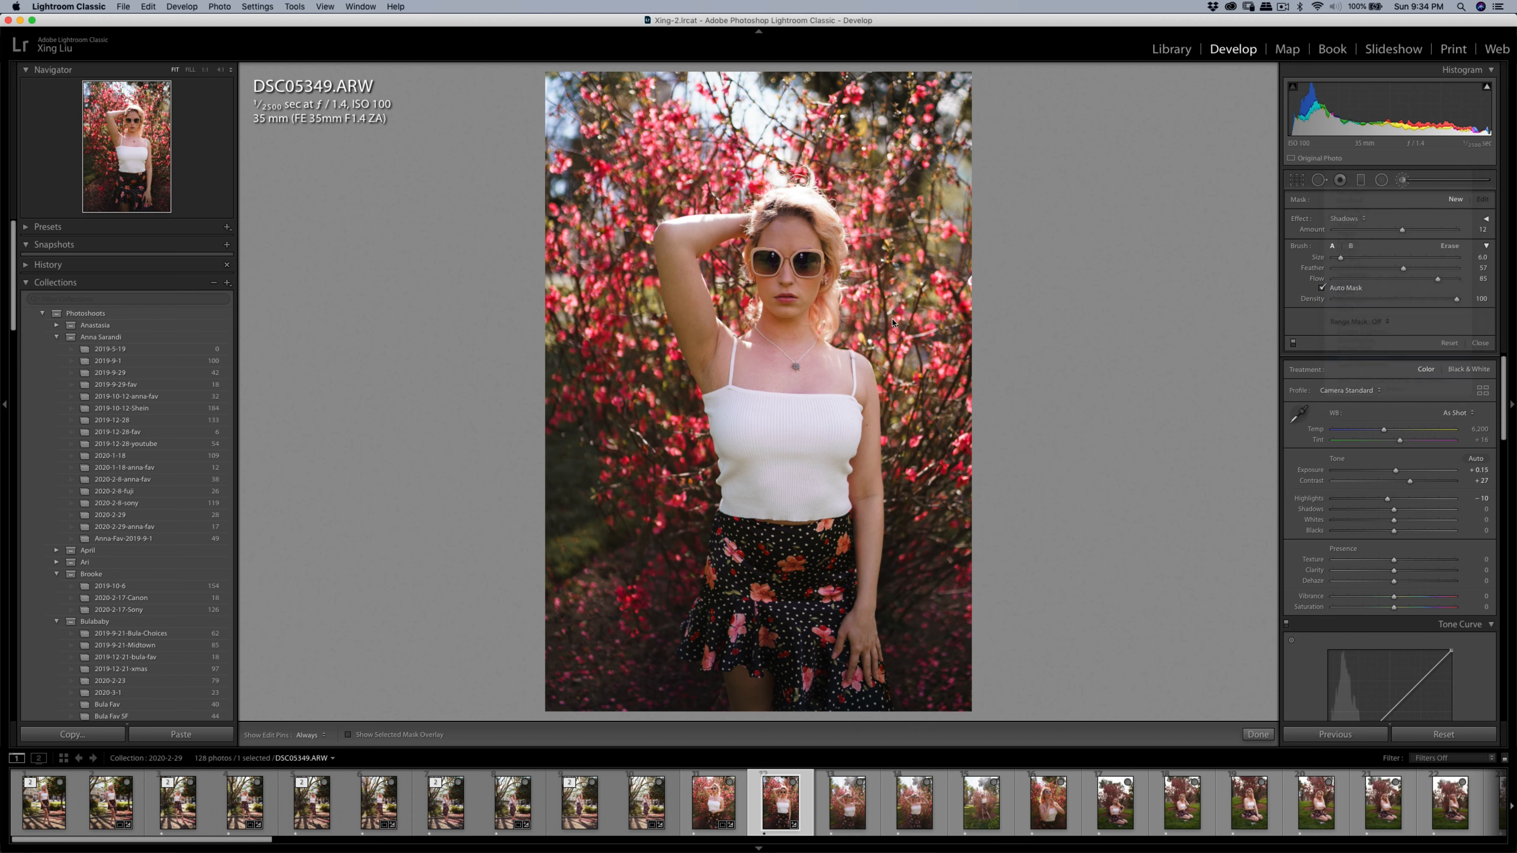
click(804, 289)
scroll(795, 240, up, 3)
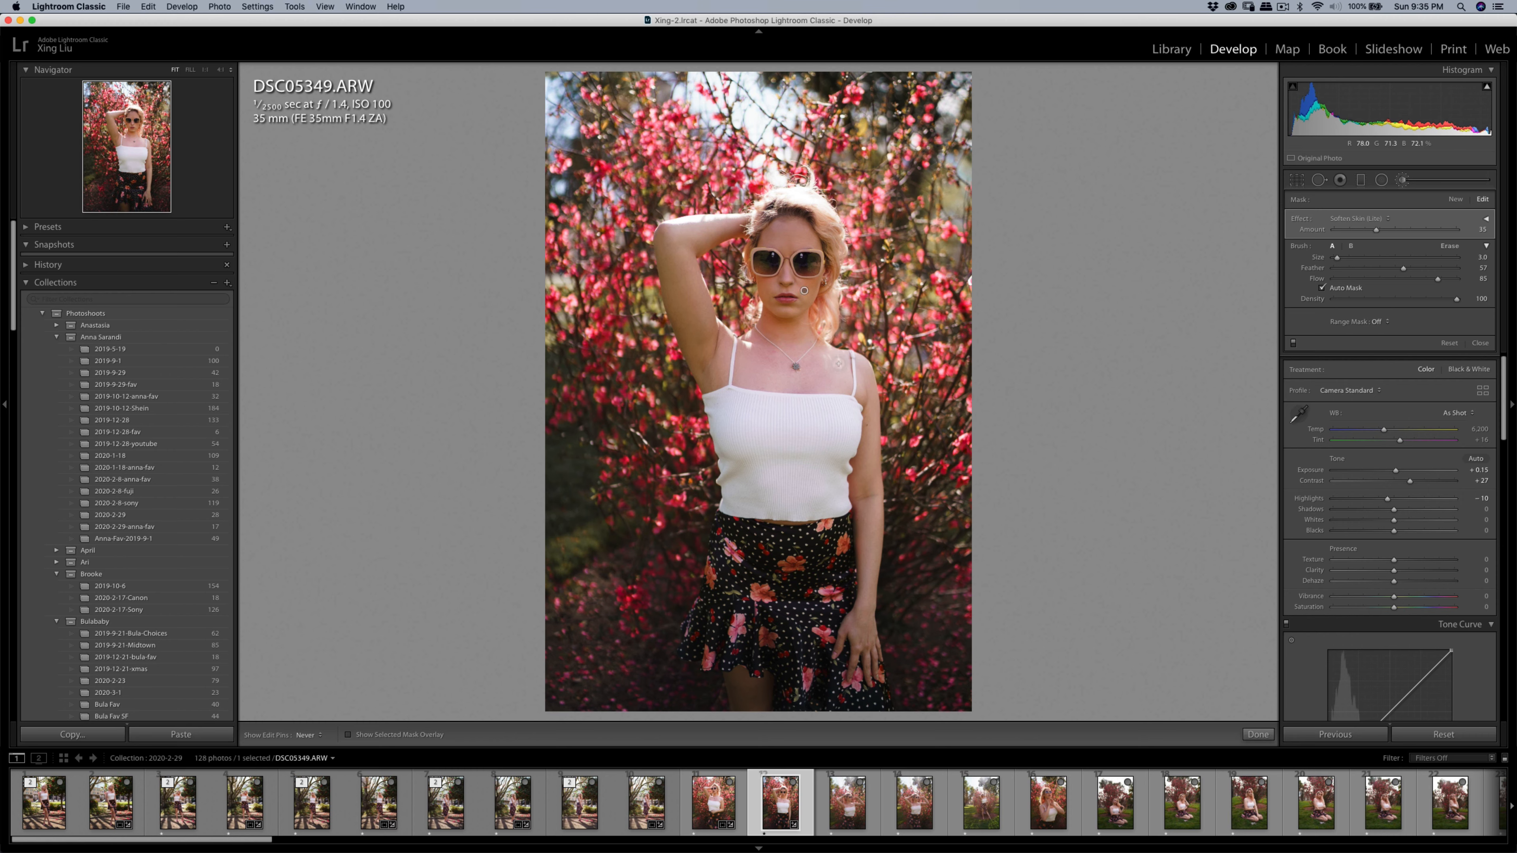
key(h)
key(h)
- Return to DSC05344.ARW and heal the spots near the elbow of the woman's raised arm
click(724, 808)
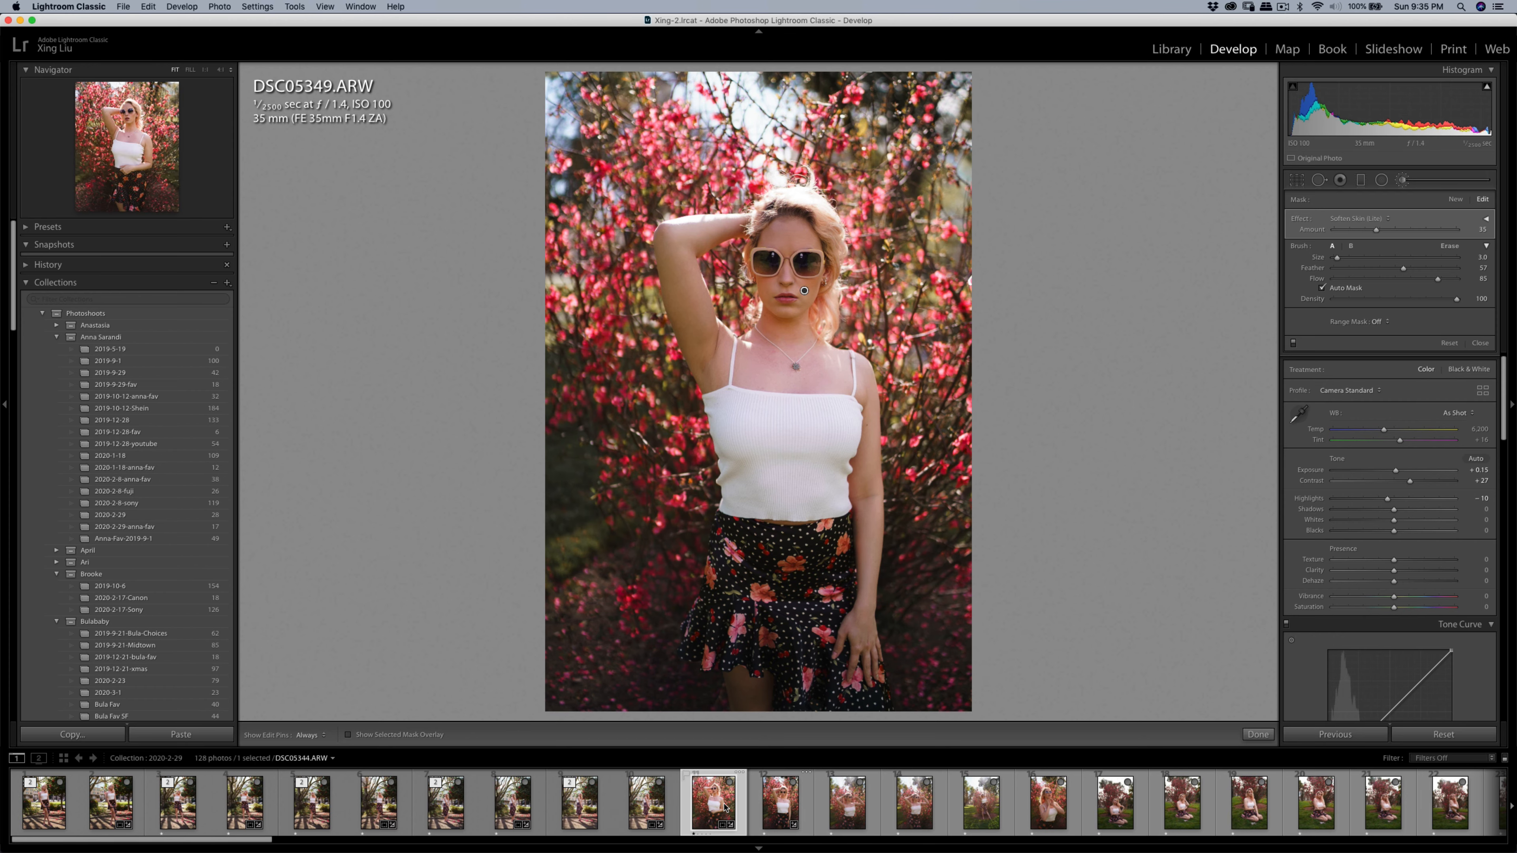
click(1404, 181)
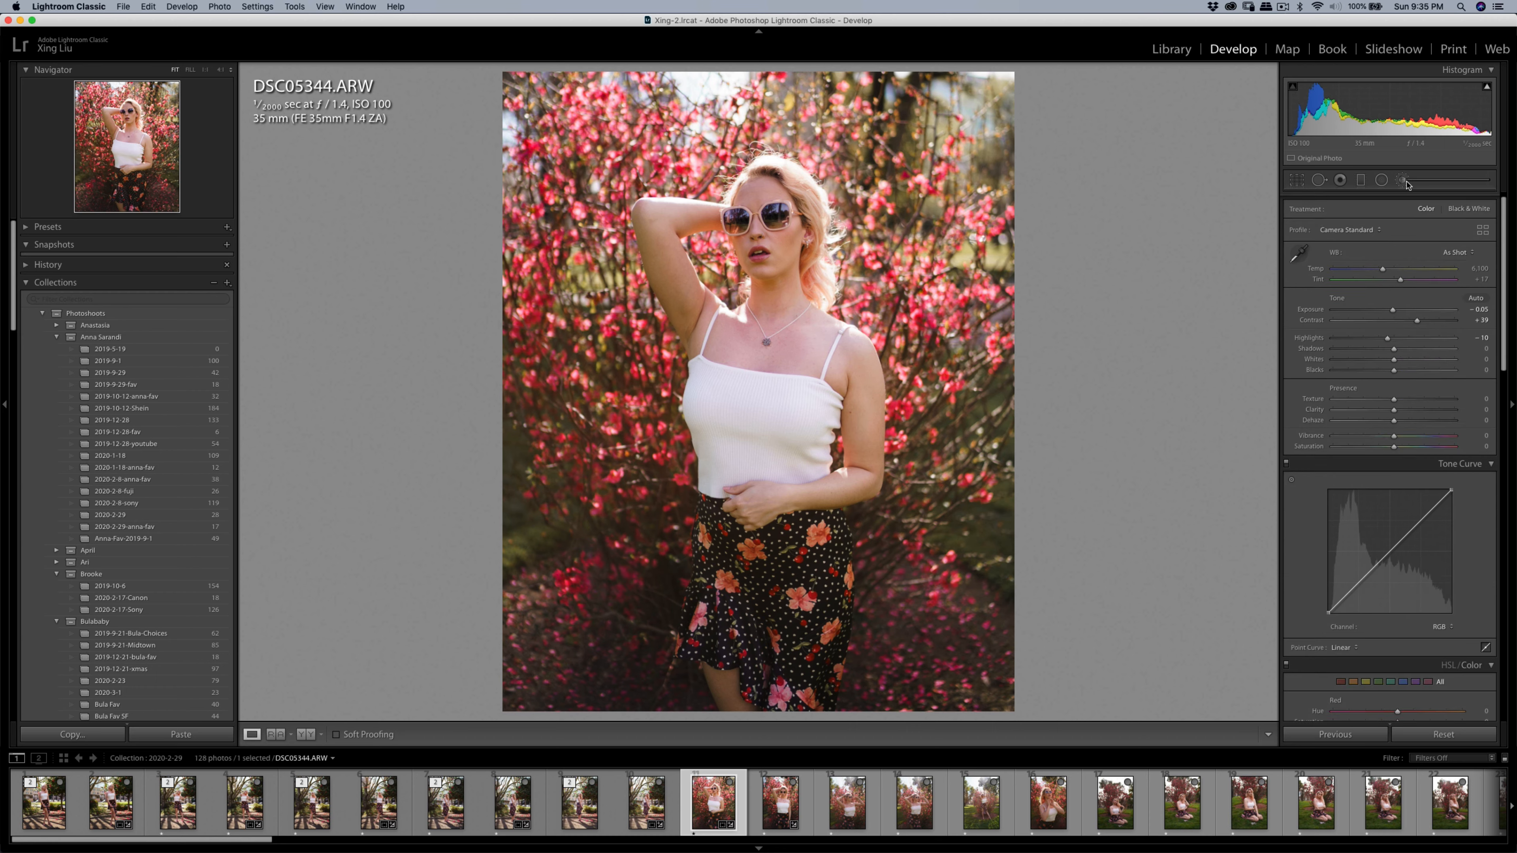
click(1408, 182)
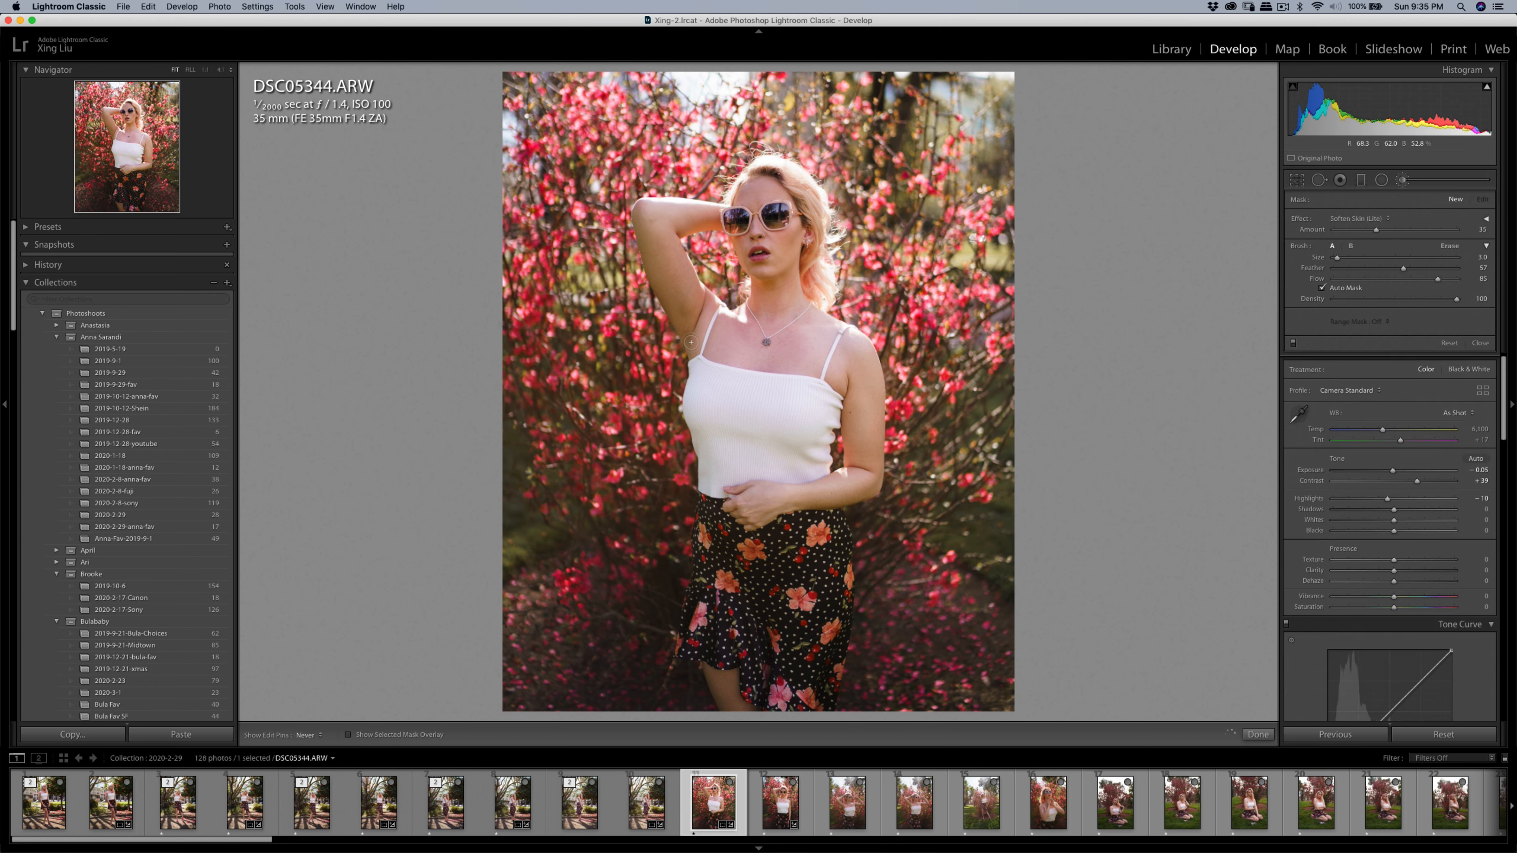
key(q)
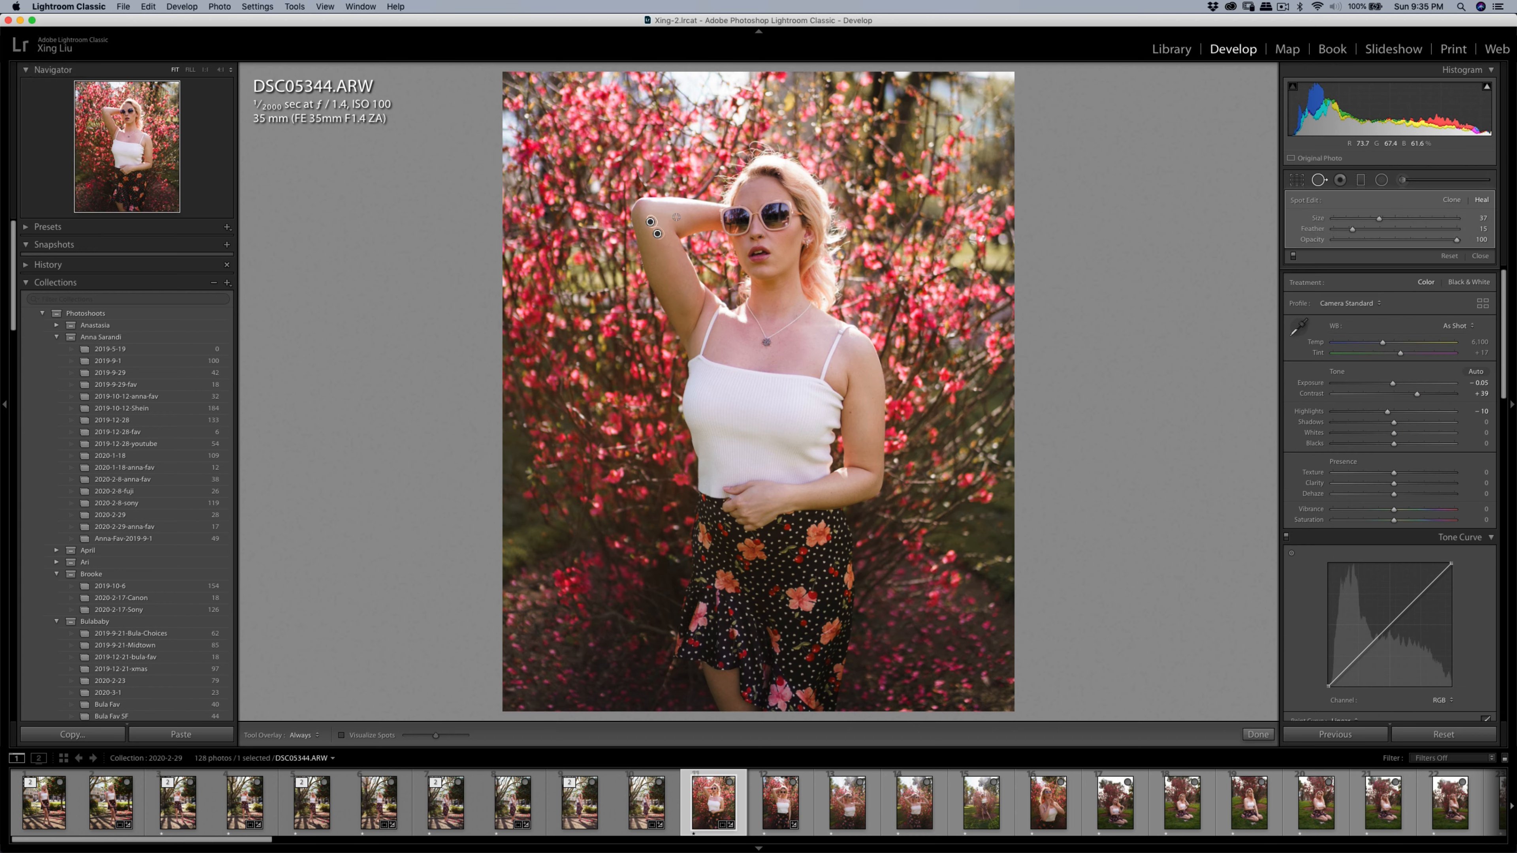
- Brush the Soften Skin (Lite) effect onto the woman's skin in DSC05344.ARW, adjusting the brush size as needed
key(k)
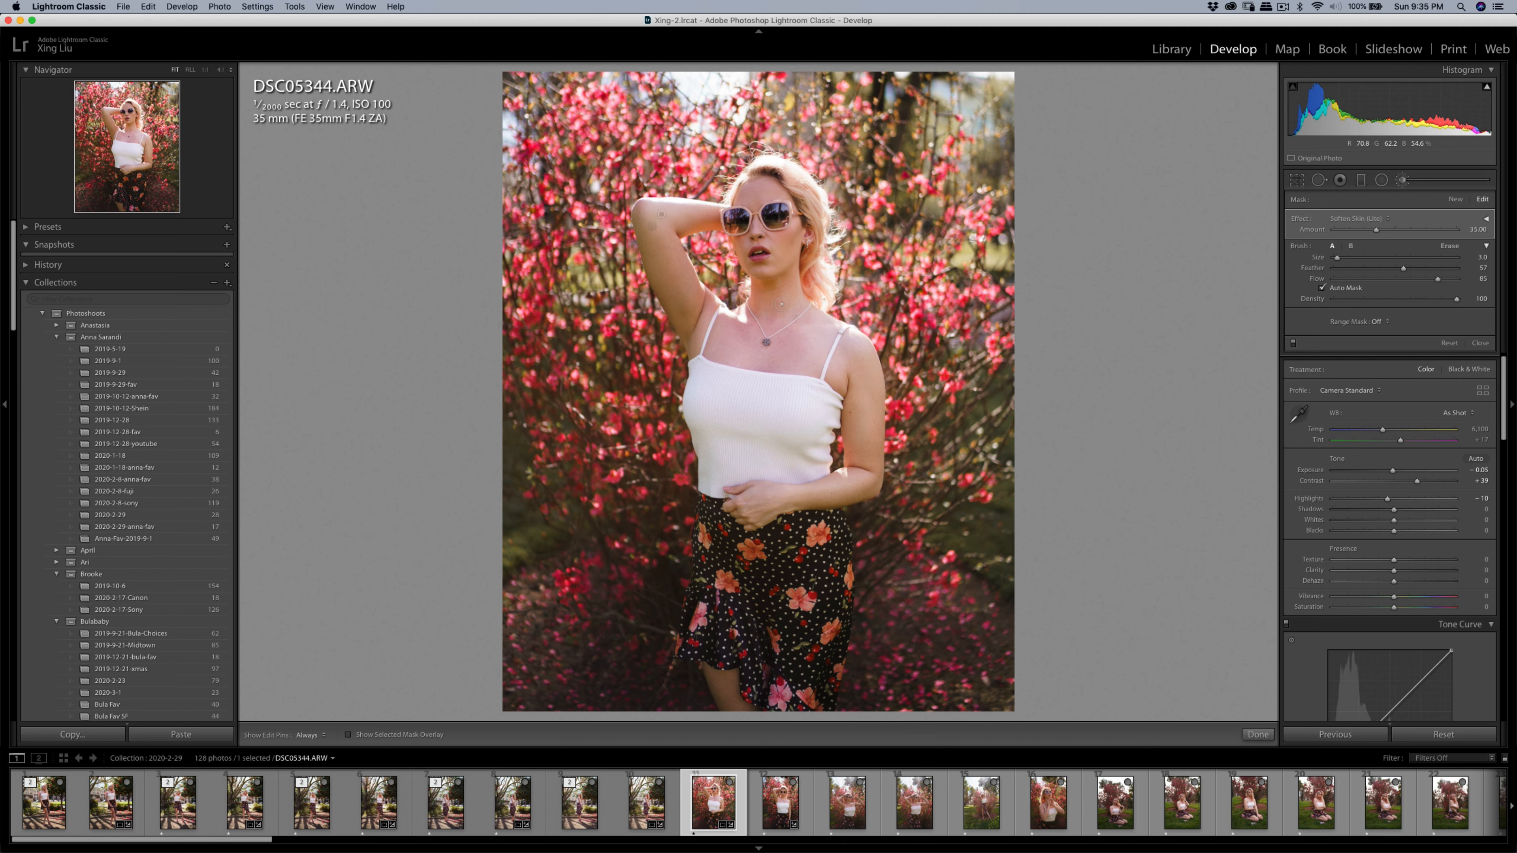
key(h)
key(h)
key(bracketright)
key(bracketright)
key(bracketright)
key(bracketright)
key(bracketleft)
key(bracketleft)
key(bracketleft)
key(q)
key(q)
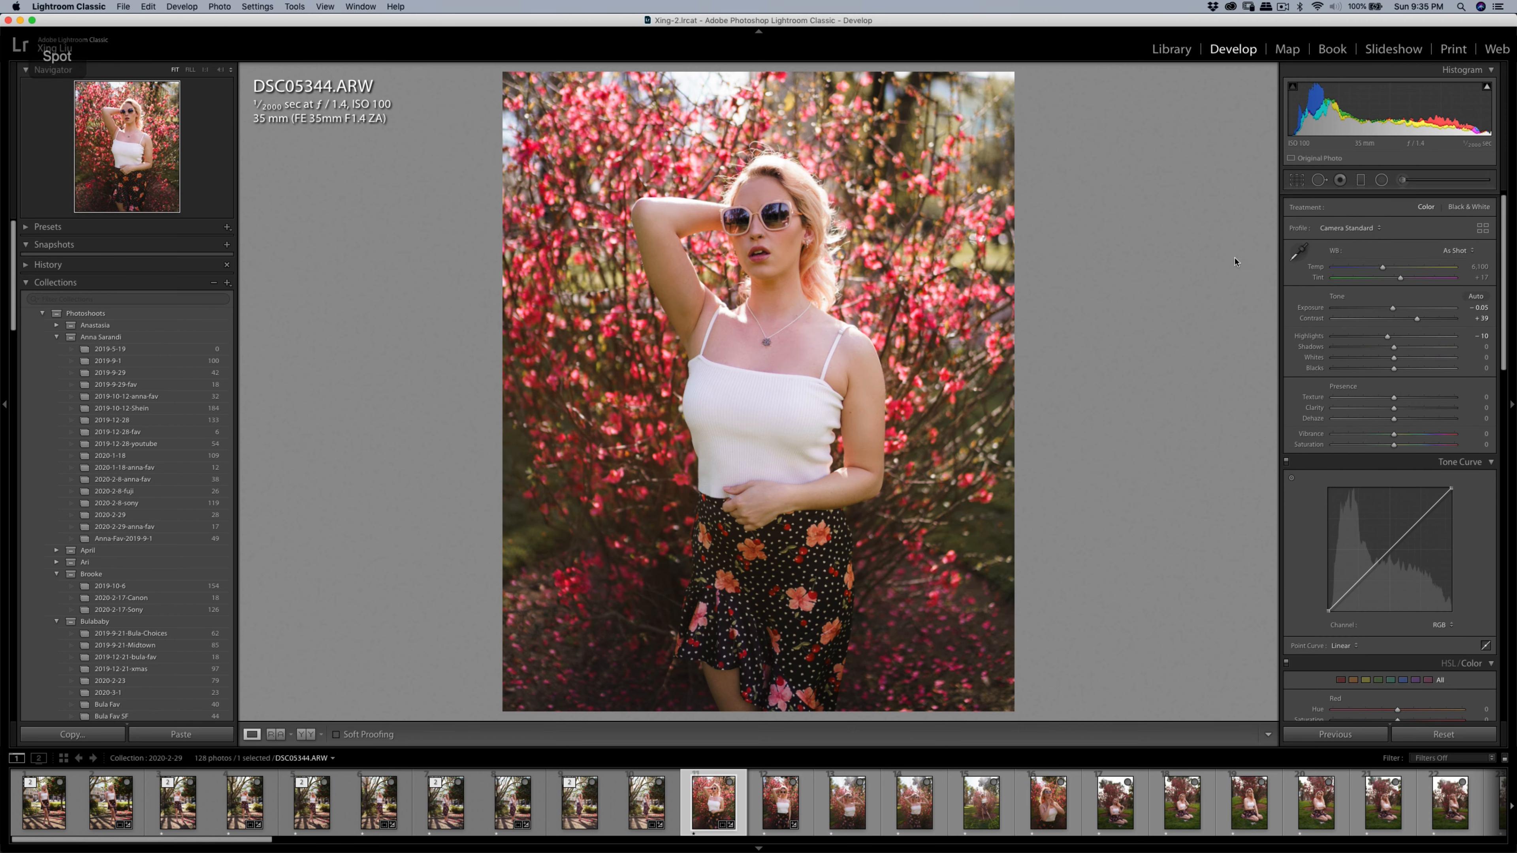
- Paste the copied develop settings onto DSC05355.ARW and raise its contrast to +48
click(850, 807)
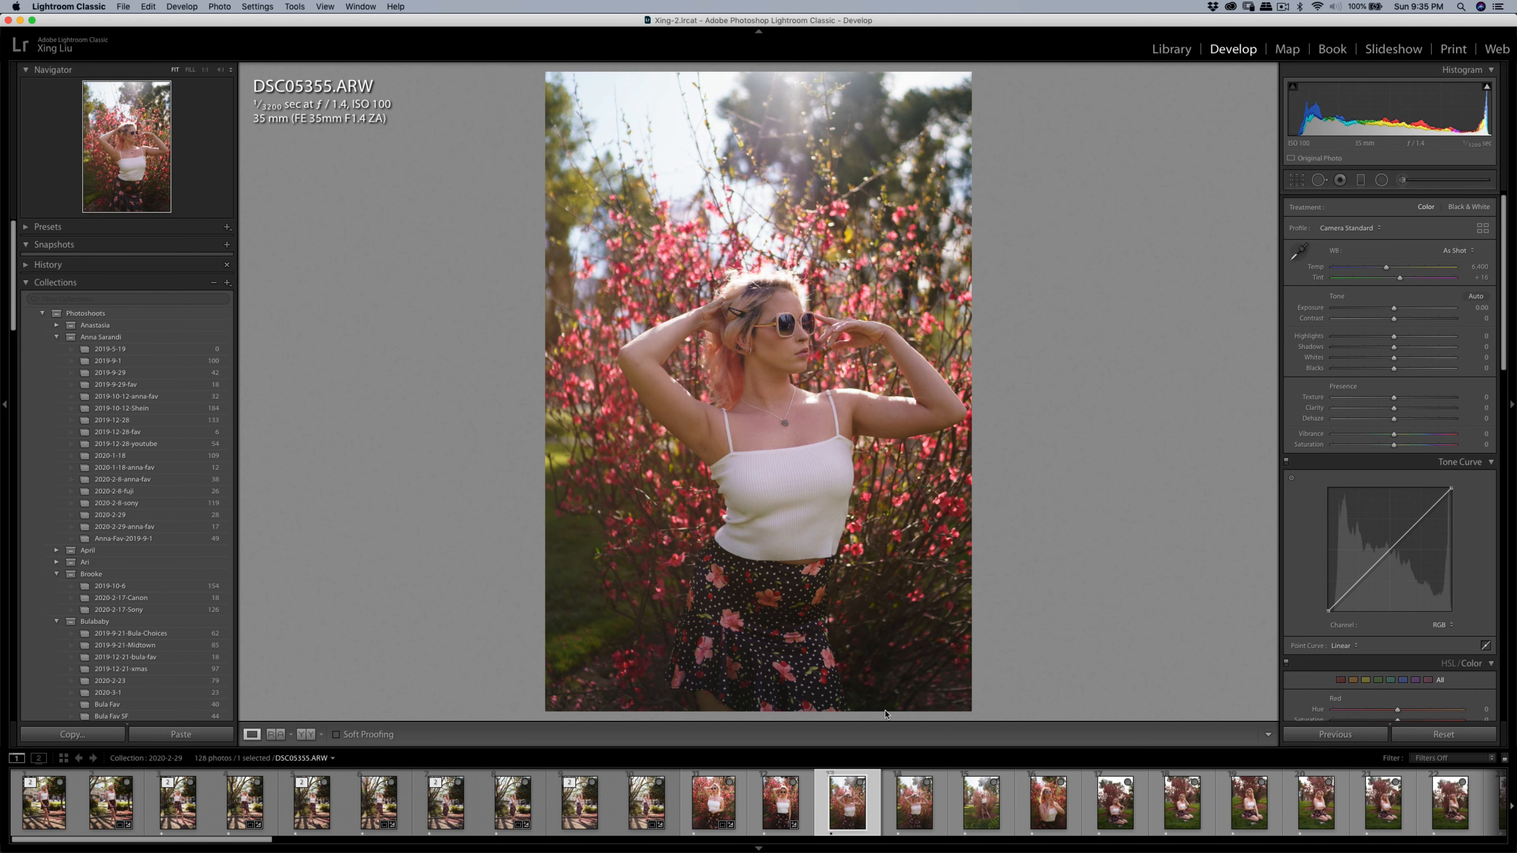
key(q)
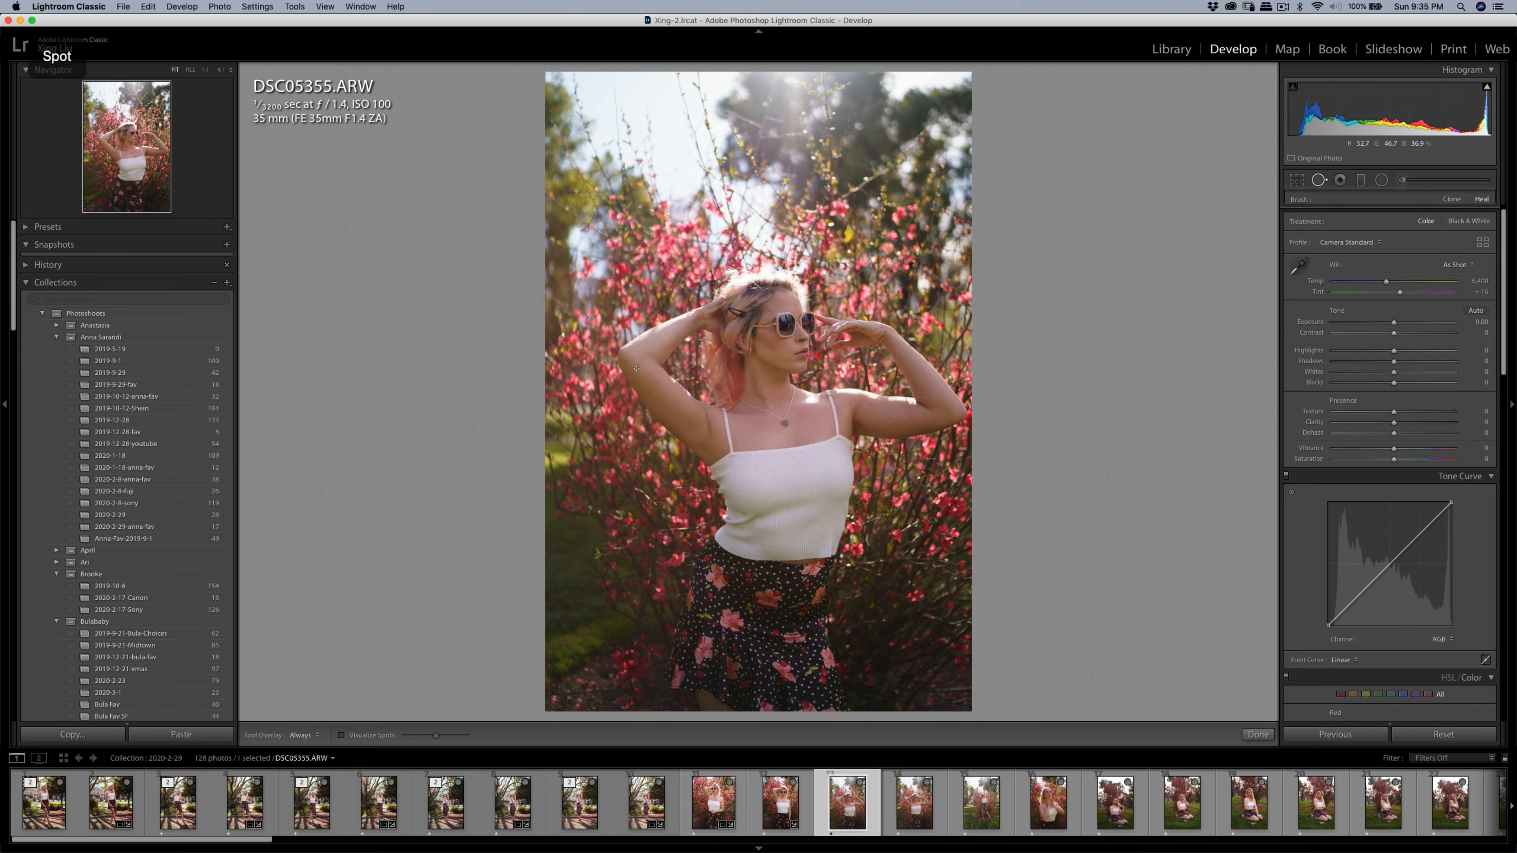
key(q)
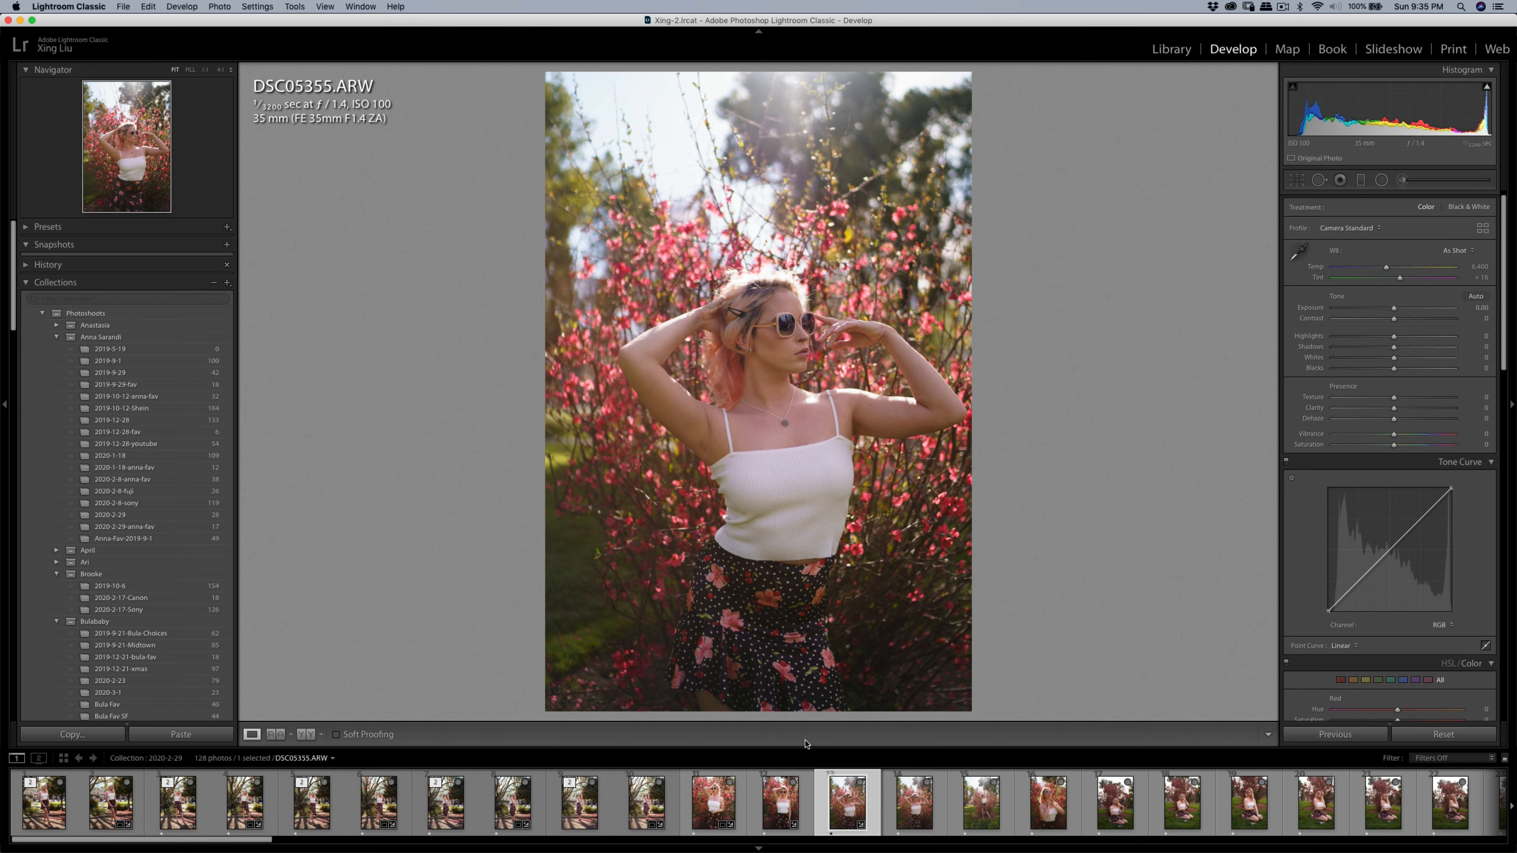
key(super+shift+v)
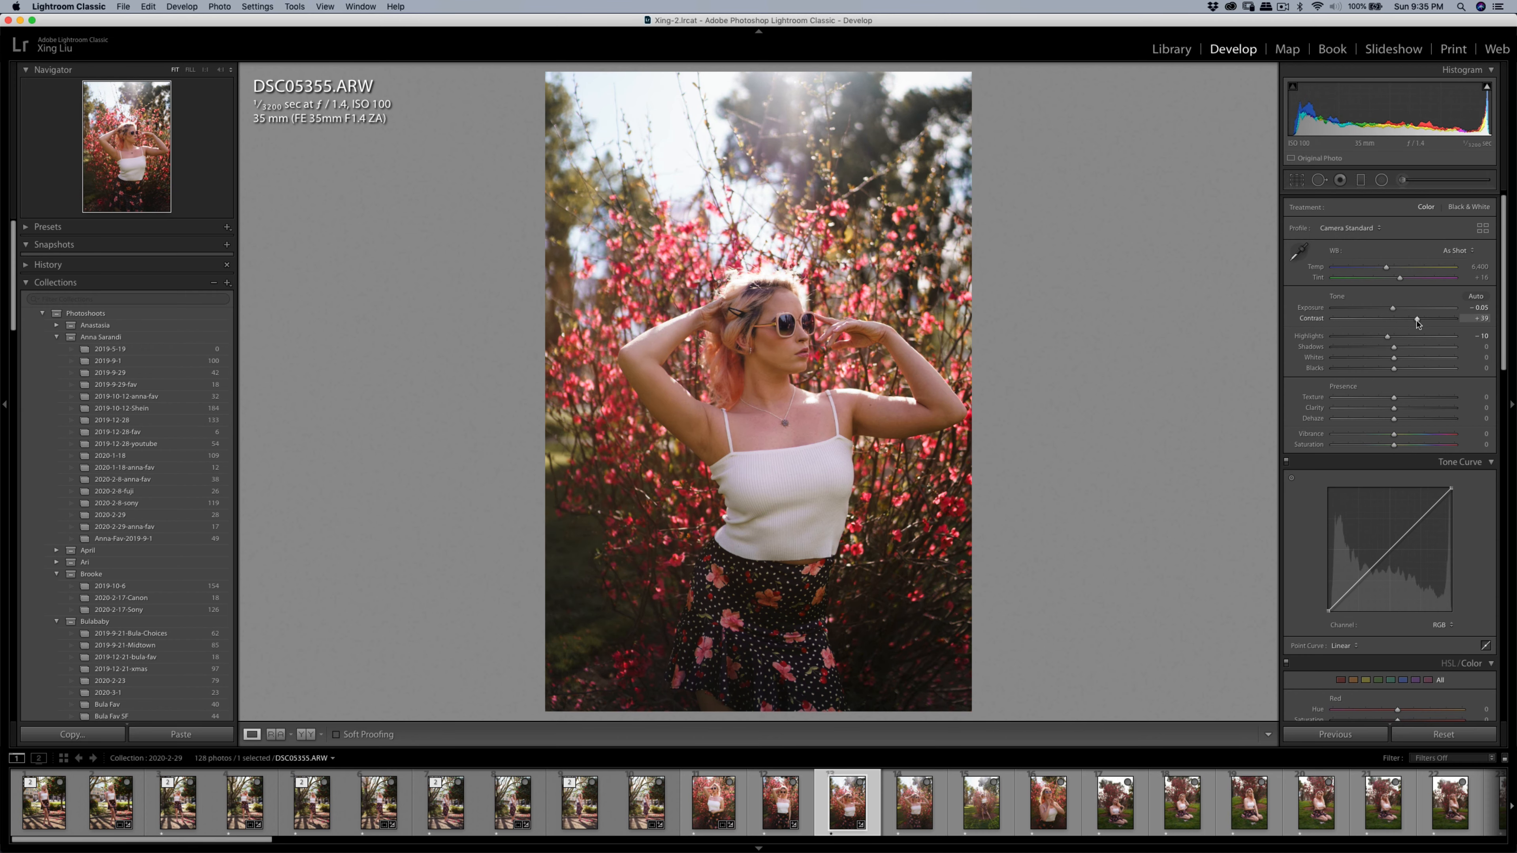
drag(1417, 319, 1423, 322)
- Crop DSC05355.ARW to the 4 x 5 / 8 x 10 aspect ratio, framing the woman more tightly
click(1297, 180)
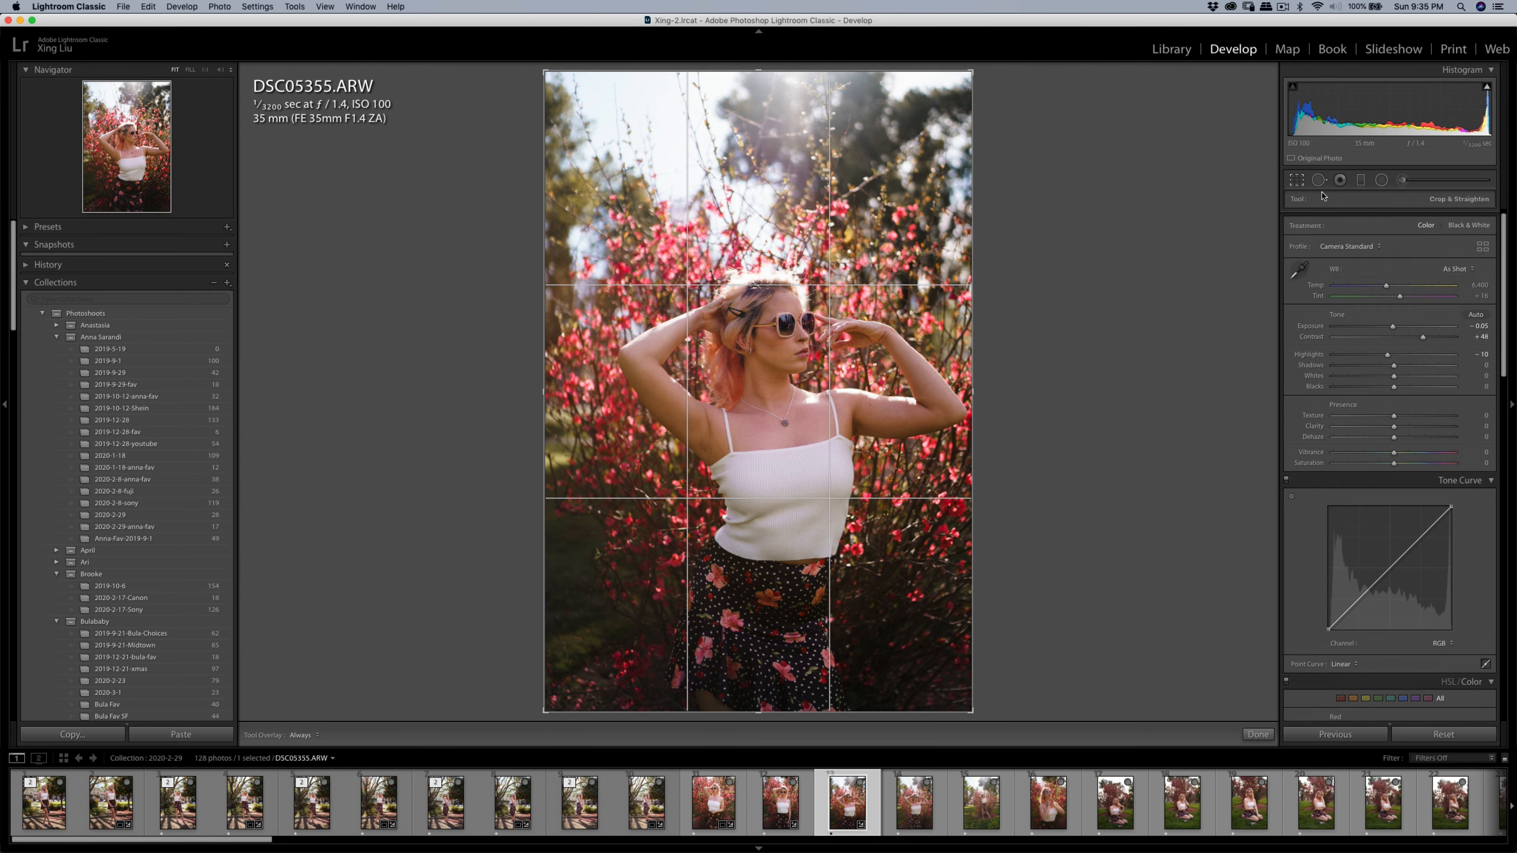
click(1457, 220)
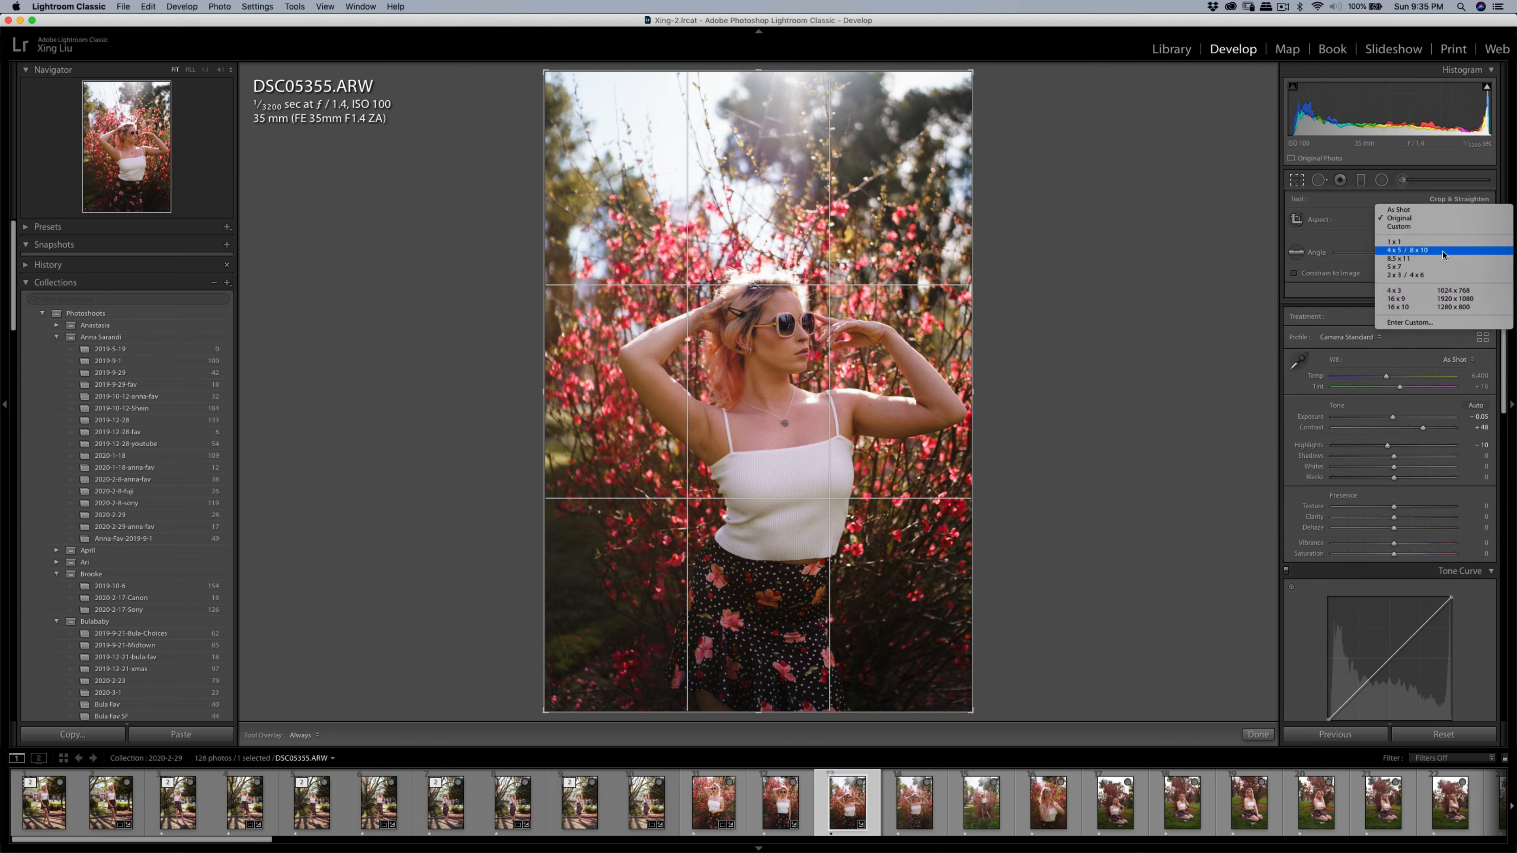
click(1444, 249)
drag(773, 209, 740, 198)
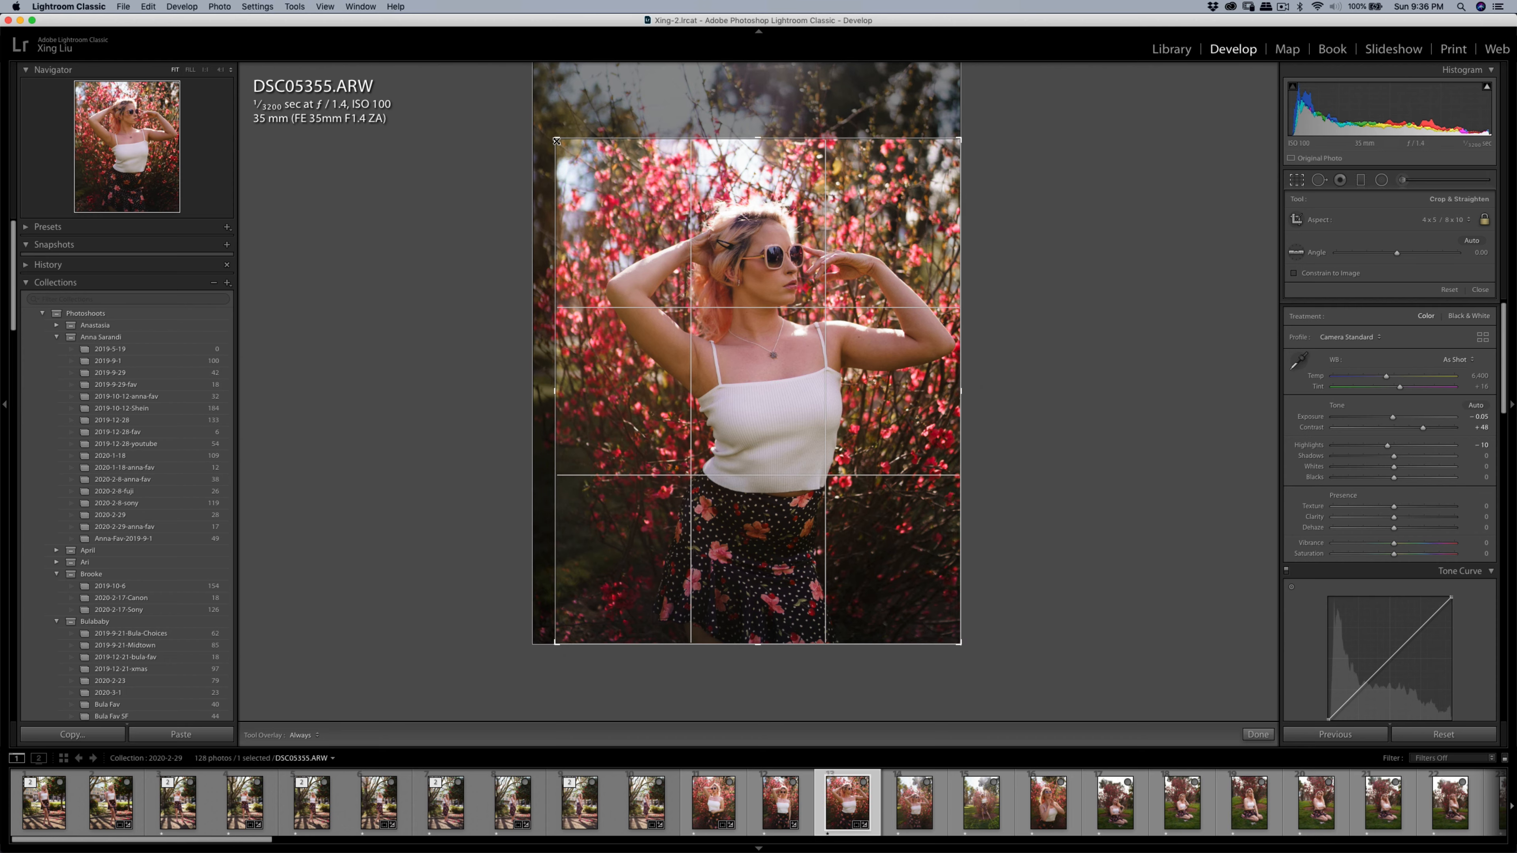
drag(557, 140, 563, 145)
drag(659, 232, 659, 234)
key(Return)
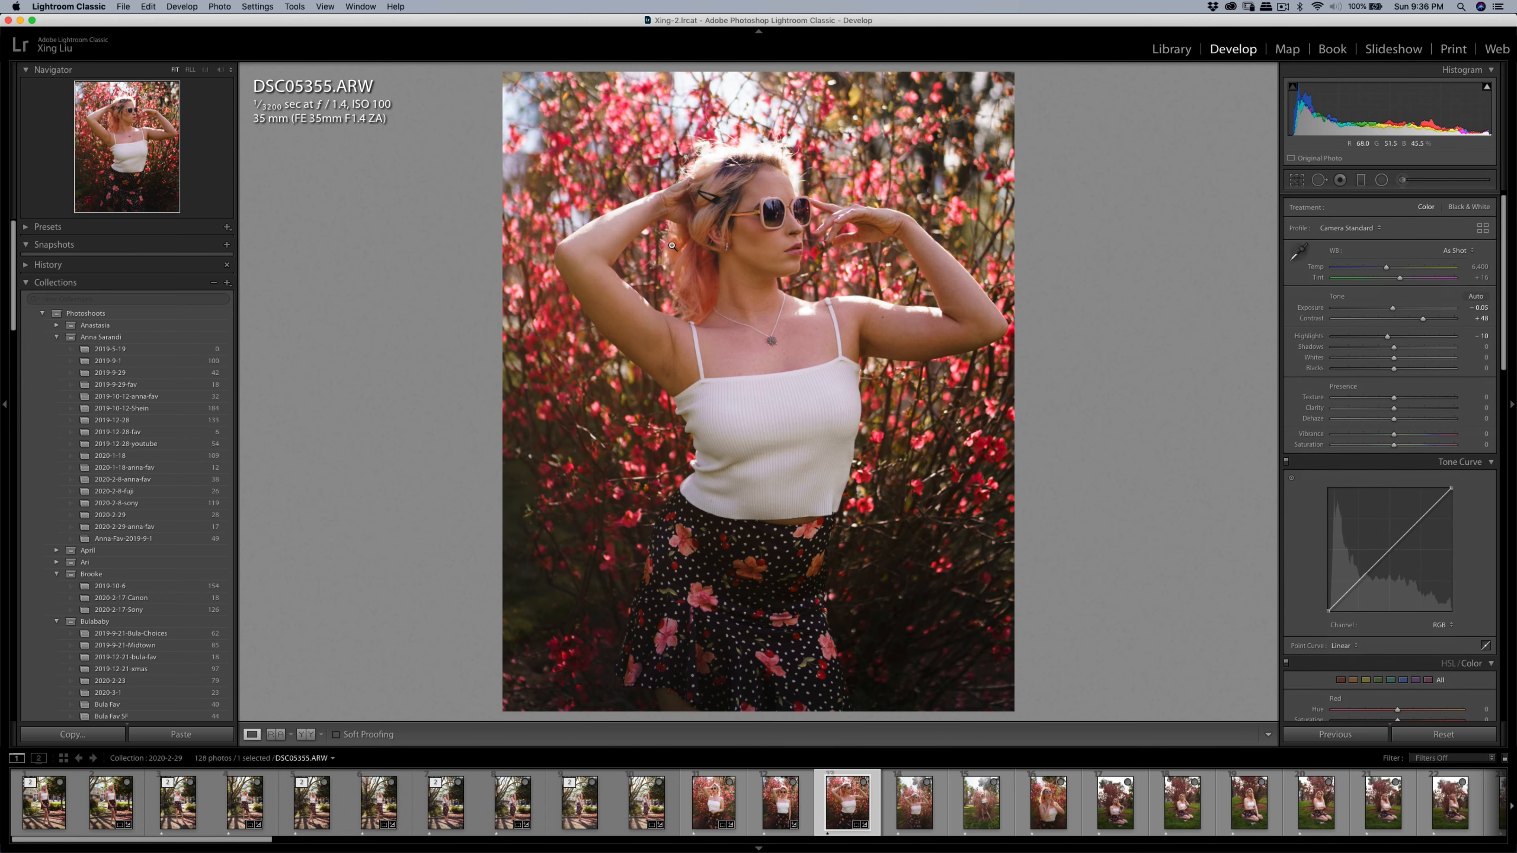
- Brush the Soften Skin (Lite) effect onto the woman's skin in DSC05355.ARW, reducing the brush size to 3.0
click(773, 222)
drag(788, 265, 771, 322)
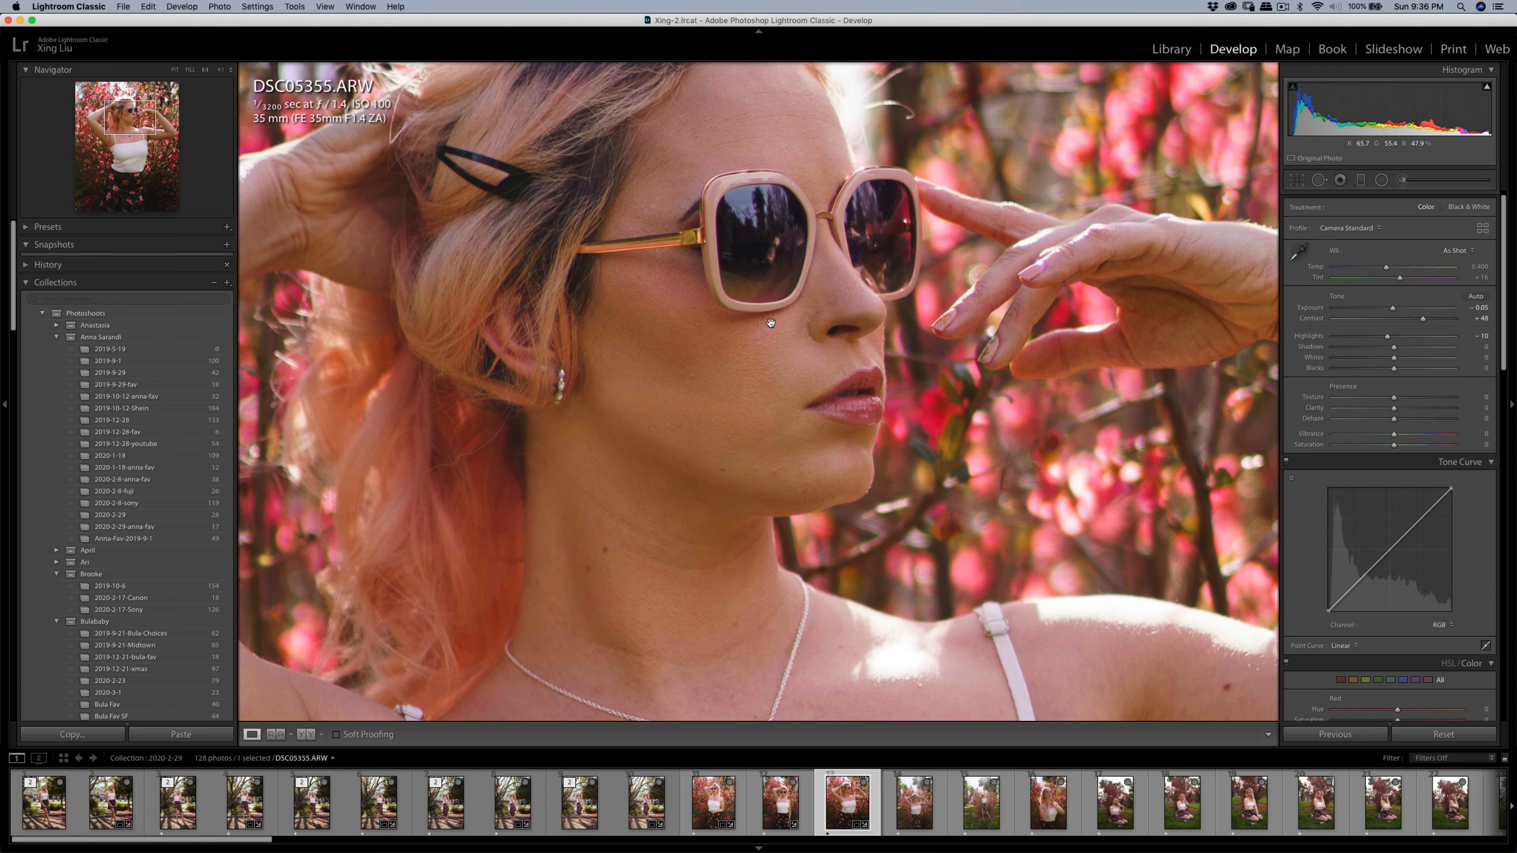
click(771, 322)
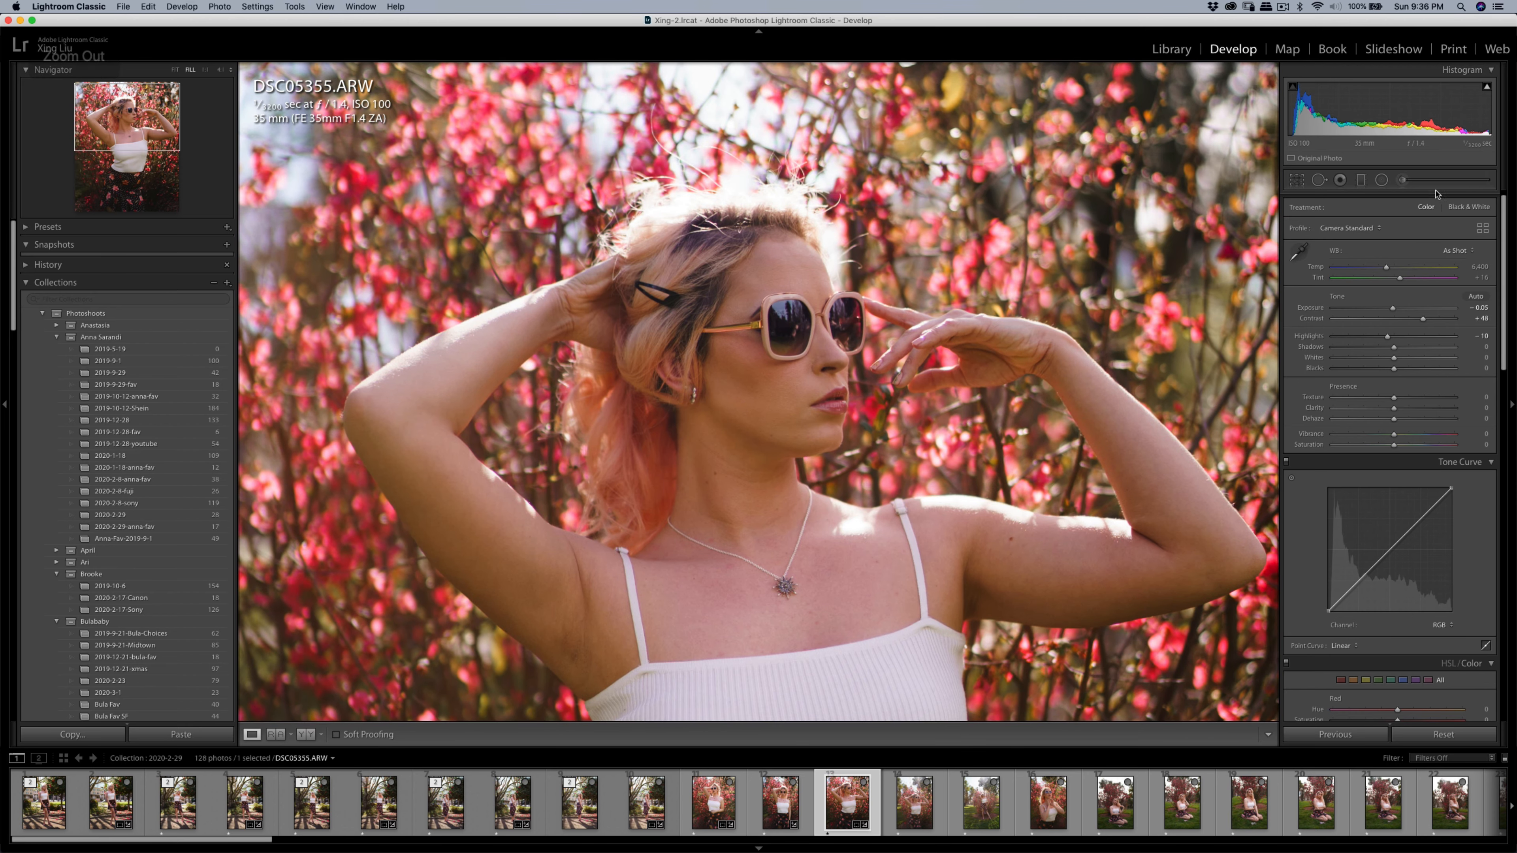
click(1402, 179)
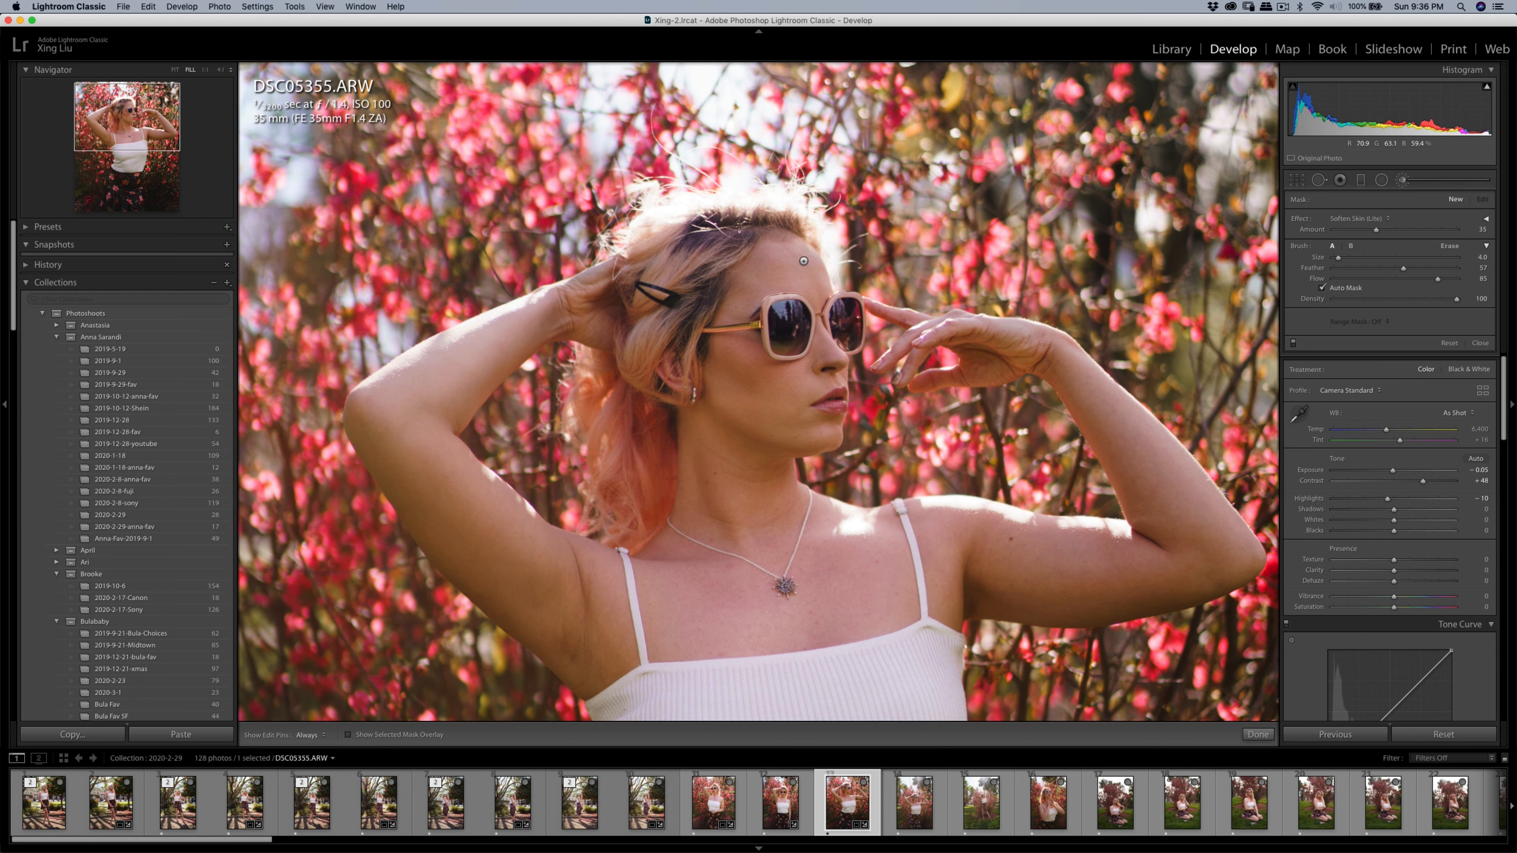
click(802, 260)
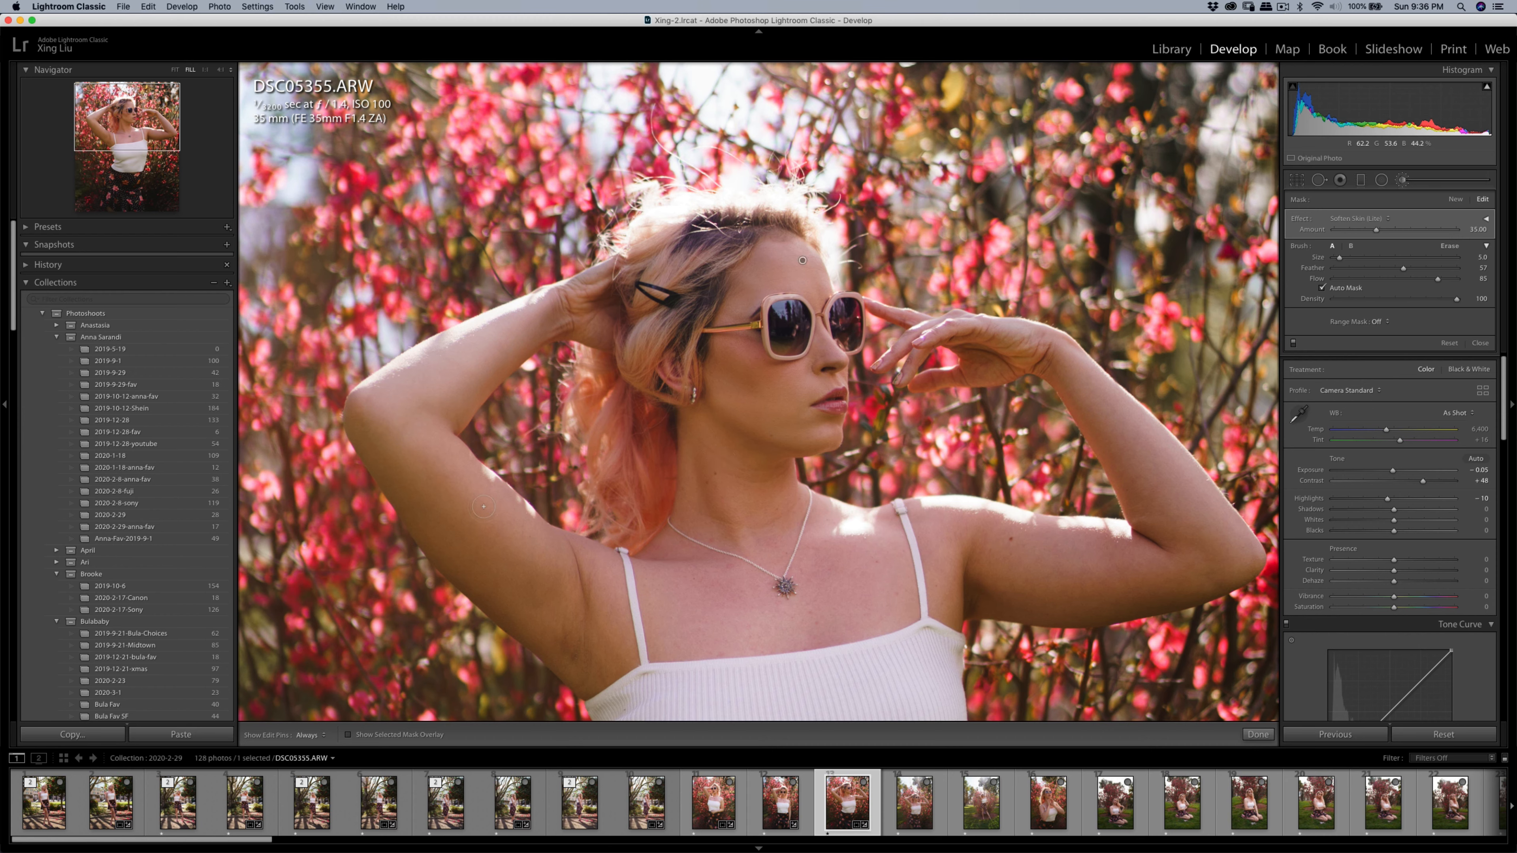
key(h)
scroll(1025, 362, down, 3)
key(k)
click(971, 351)
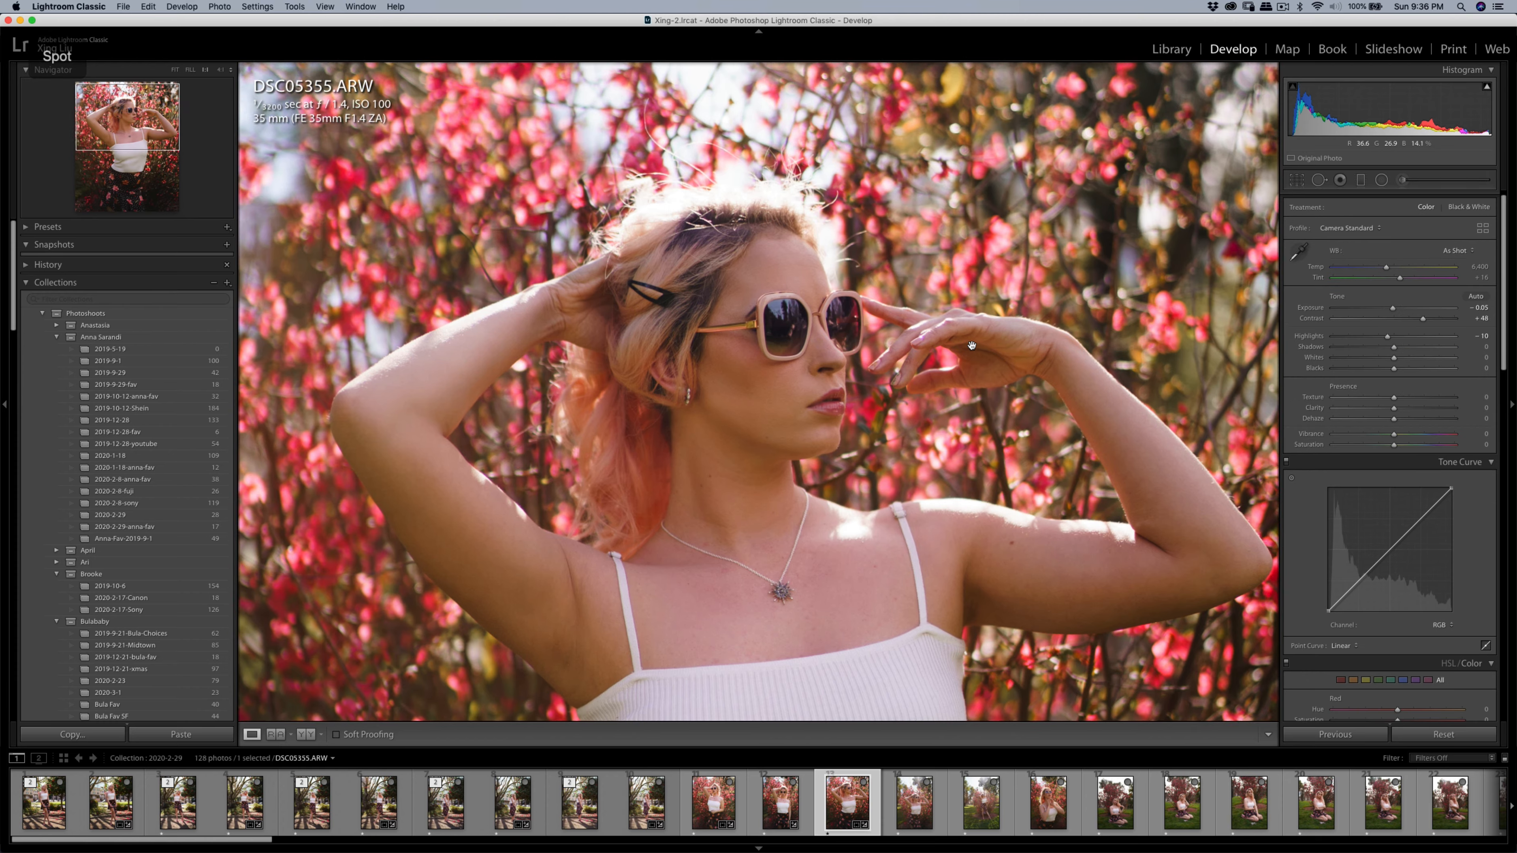
- Set the contrast of DSC05355.ARW to +56 and highlights to -18, and crop slightly tighter around the woman
key(super+minus)
key(super+minus)
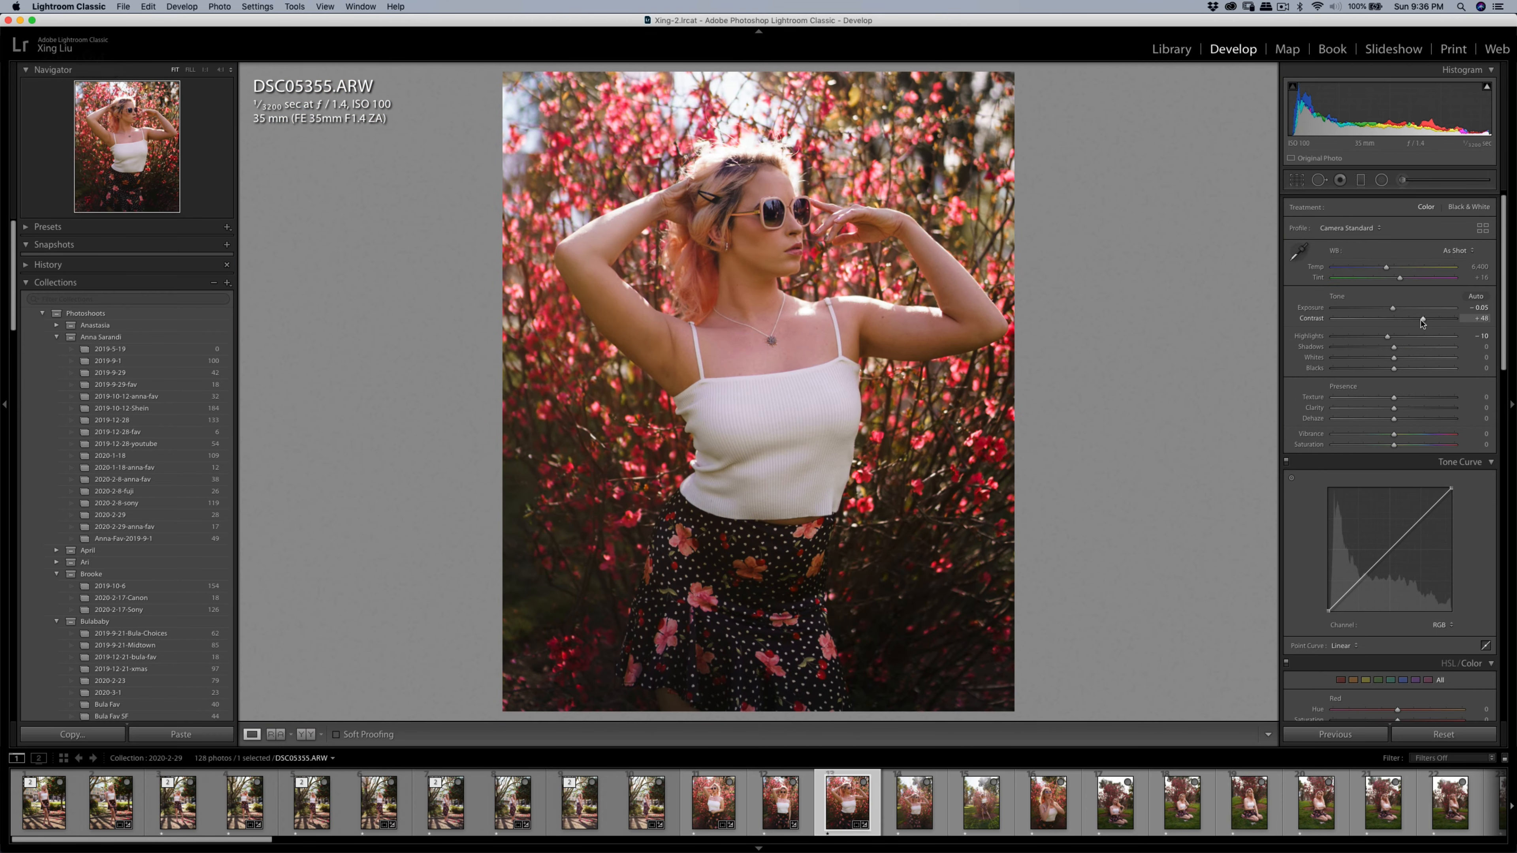
drag(1424, 319, 1428, 318)
click(1297, 179)
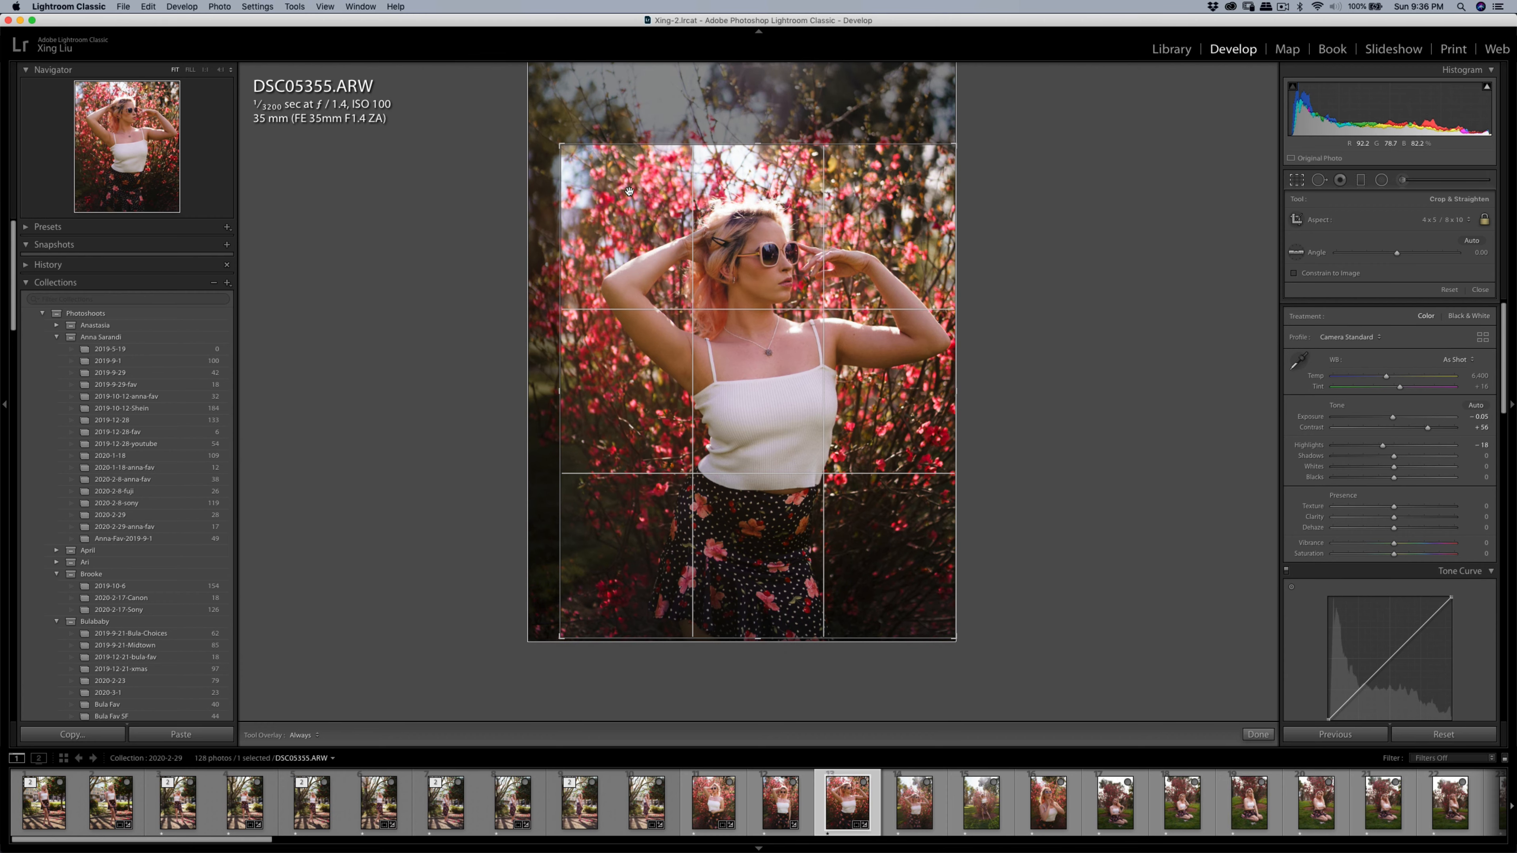
drag(570, 153, 617, 225)
key(Return)
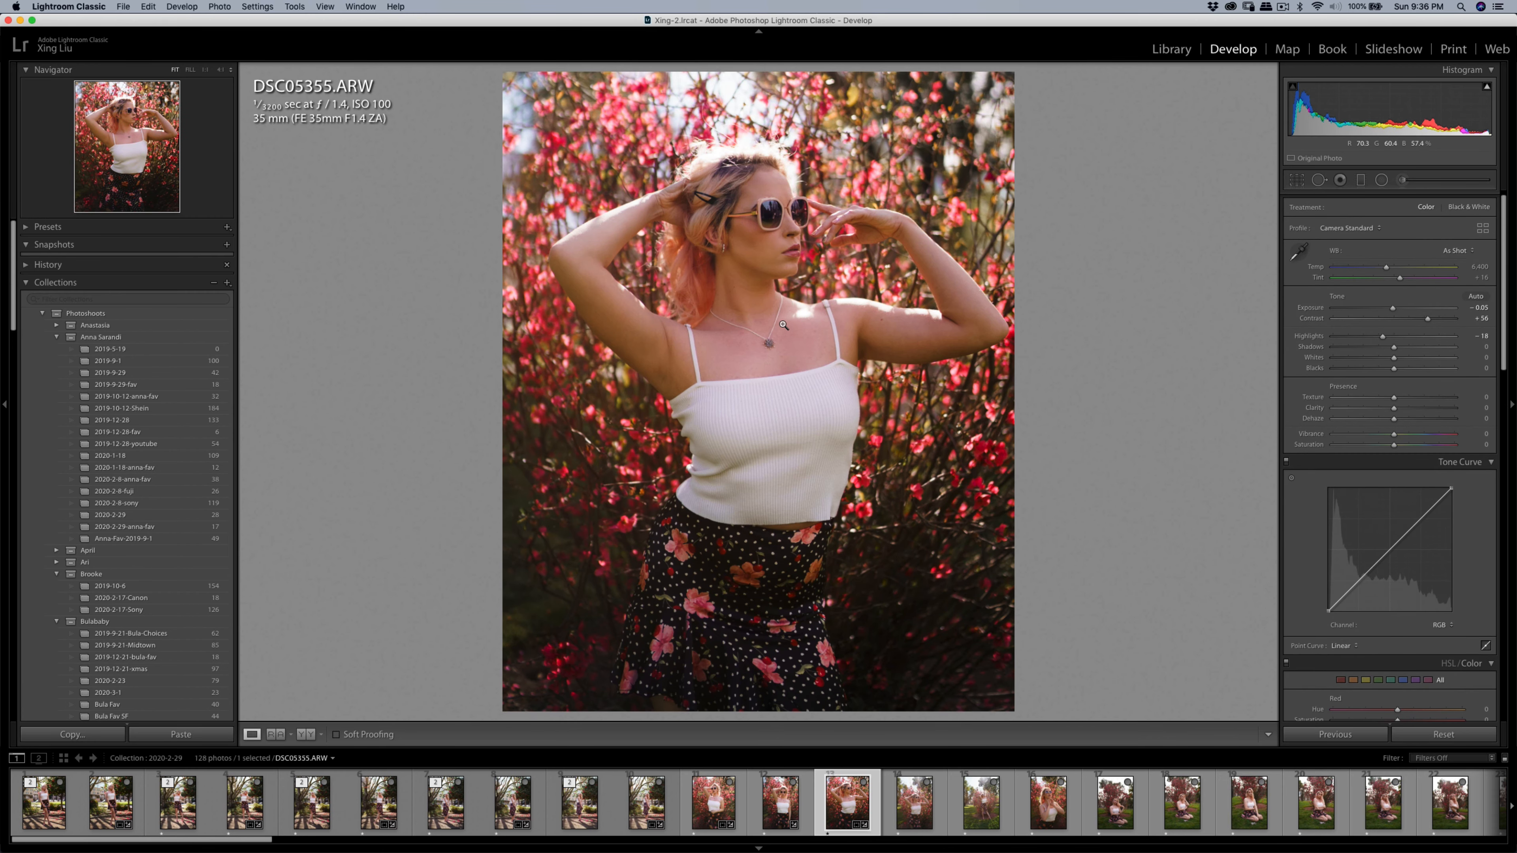
- Copy the develop settings of DSC05355.ARW, without crop, spot removal and local adjustments, and paste them onto DSC05357.ARW
click(901, 811)
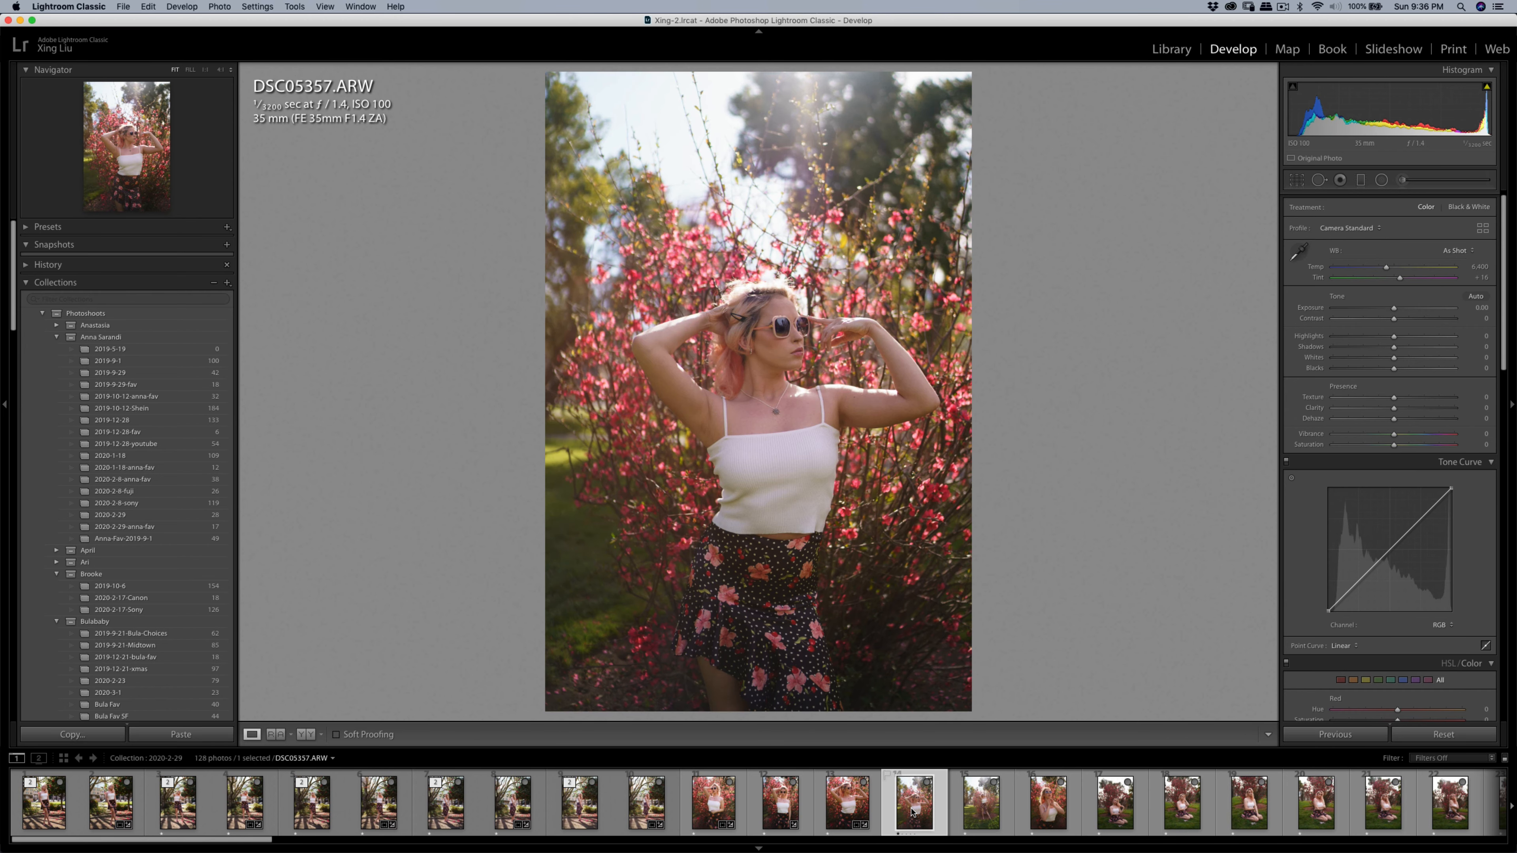
click(873, 811)
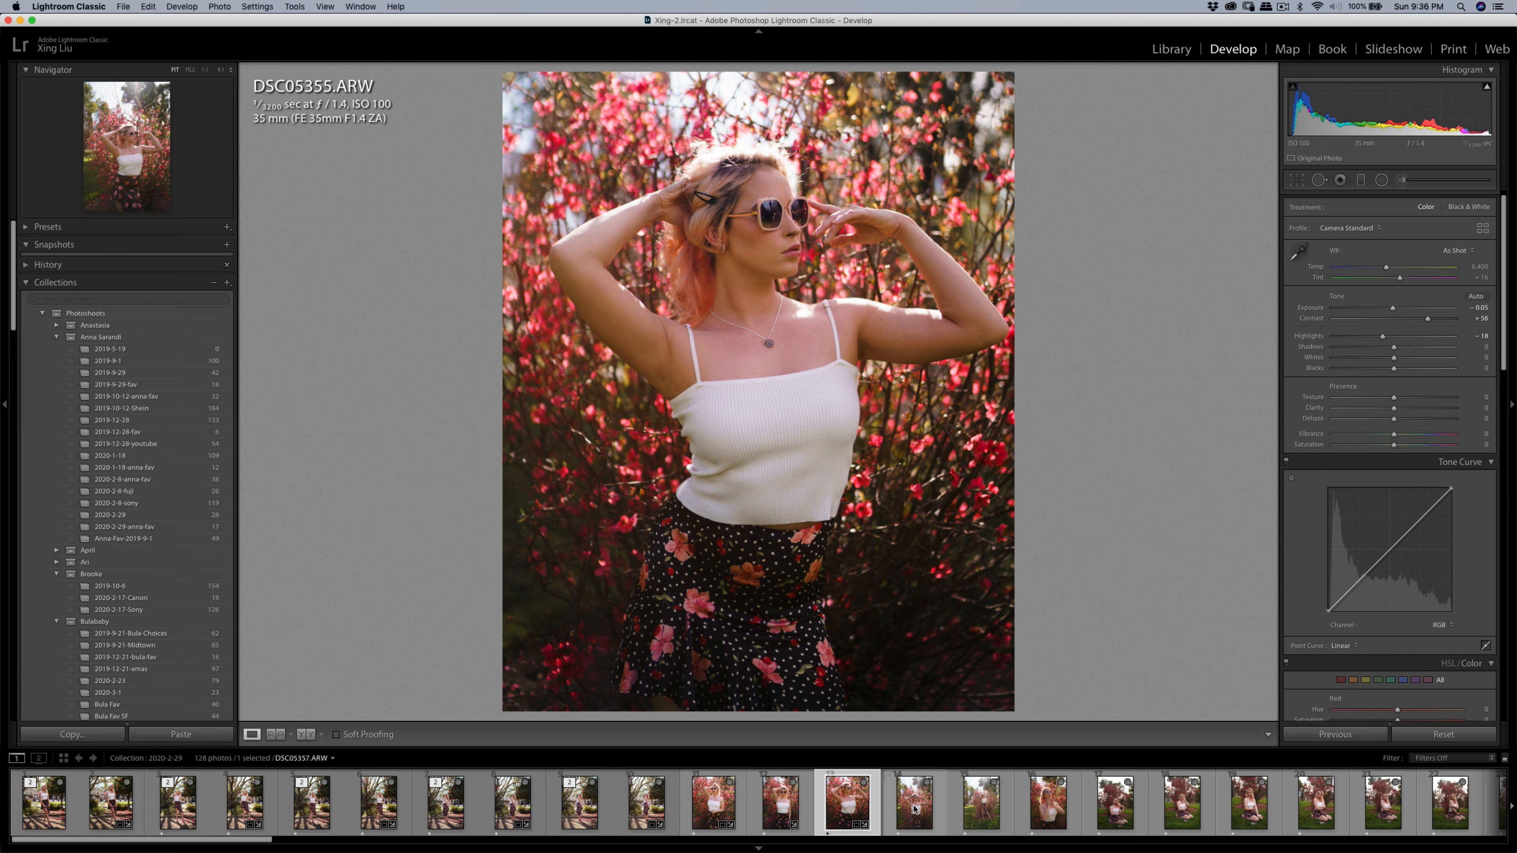
click(921, 808)
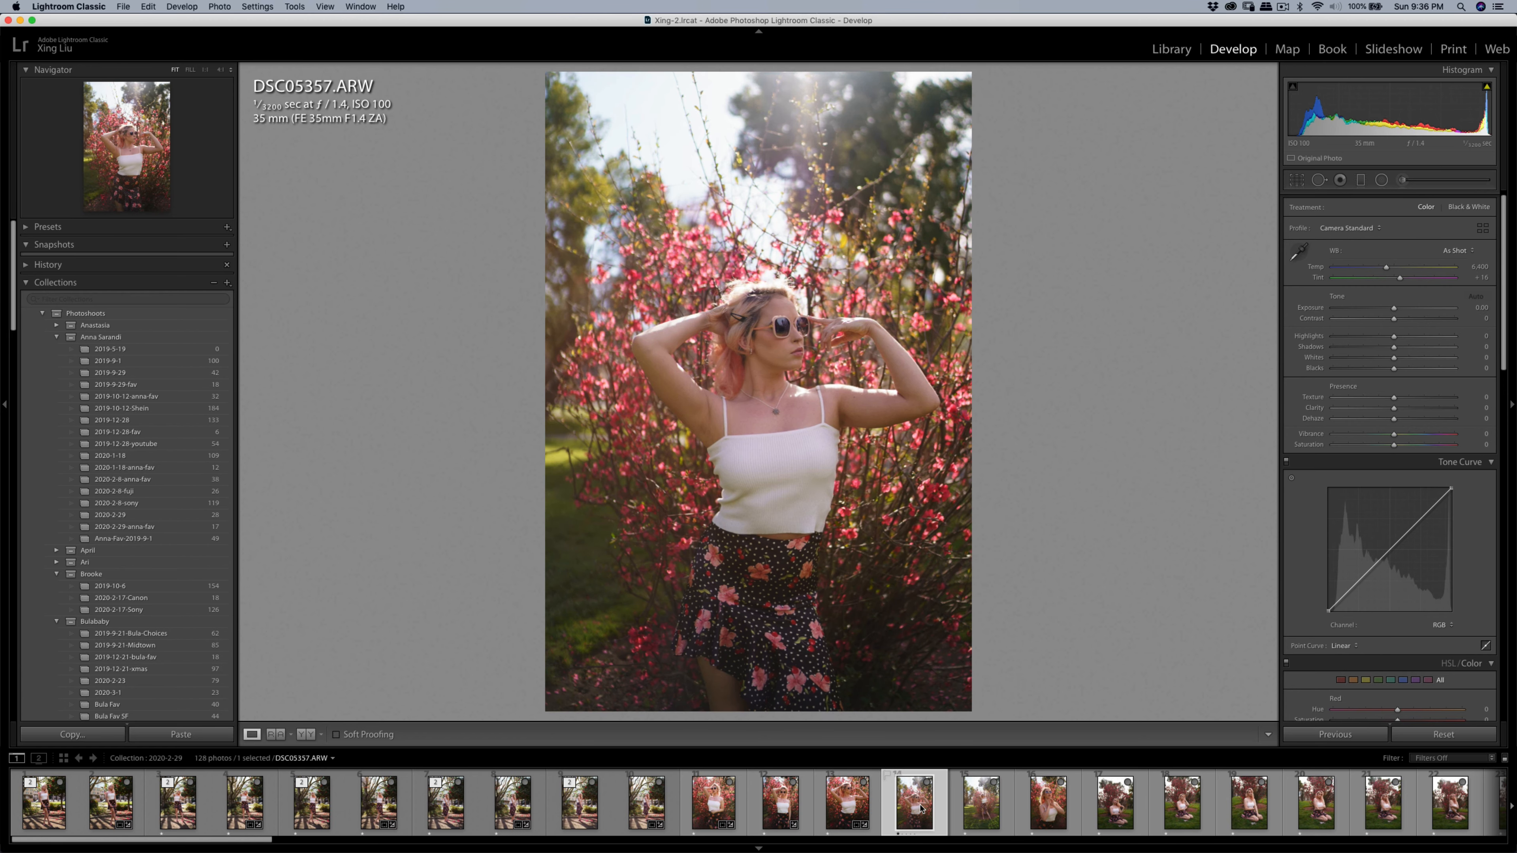
click(847, 805)
key(super+shift+c)
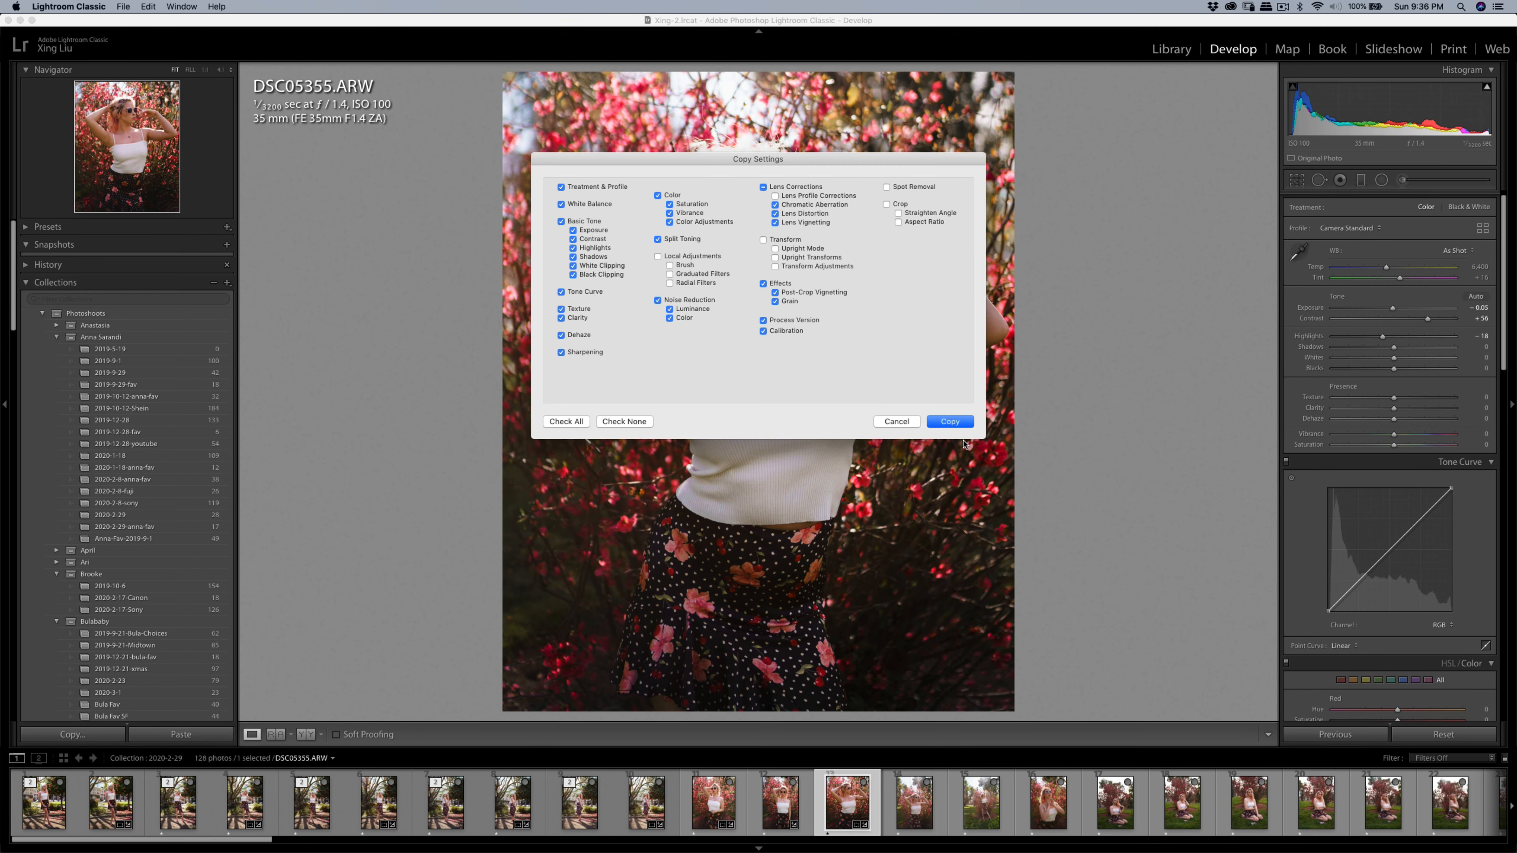
click(950, 422)
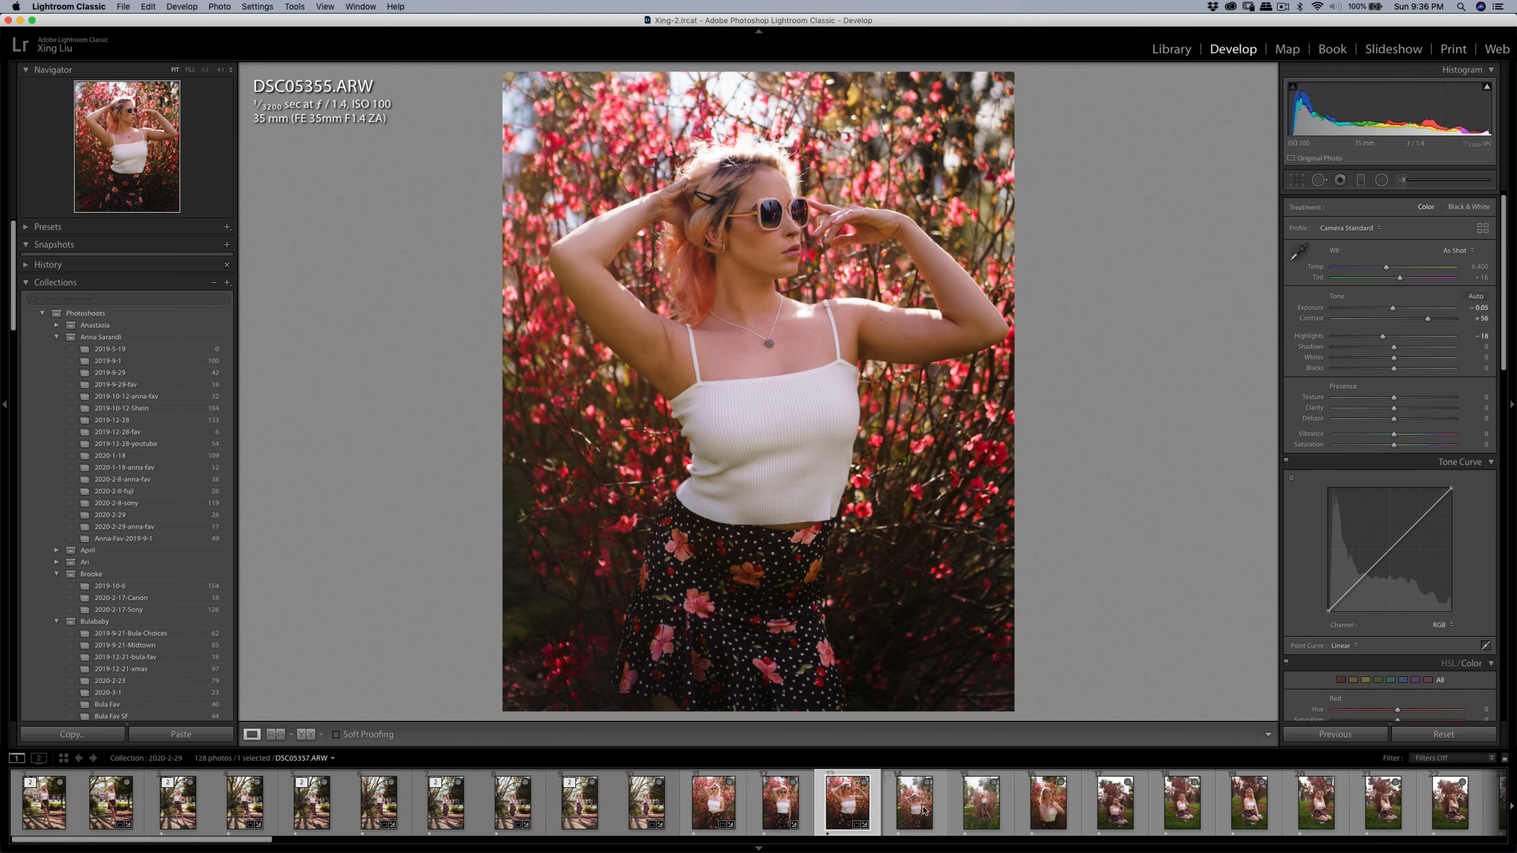
click(915, 802)
click(199, 739)
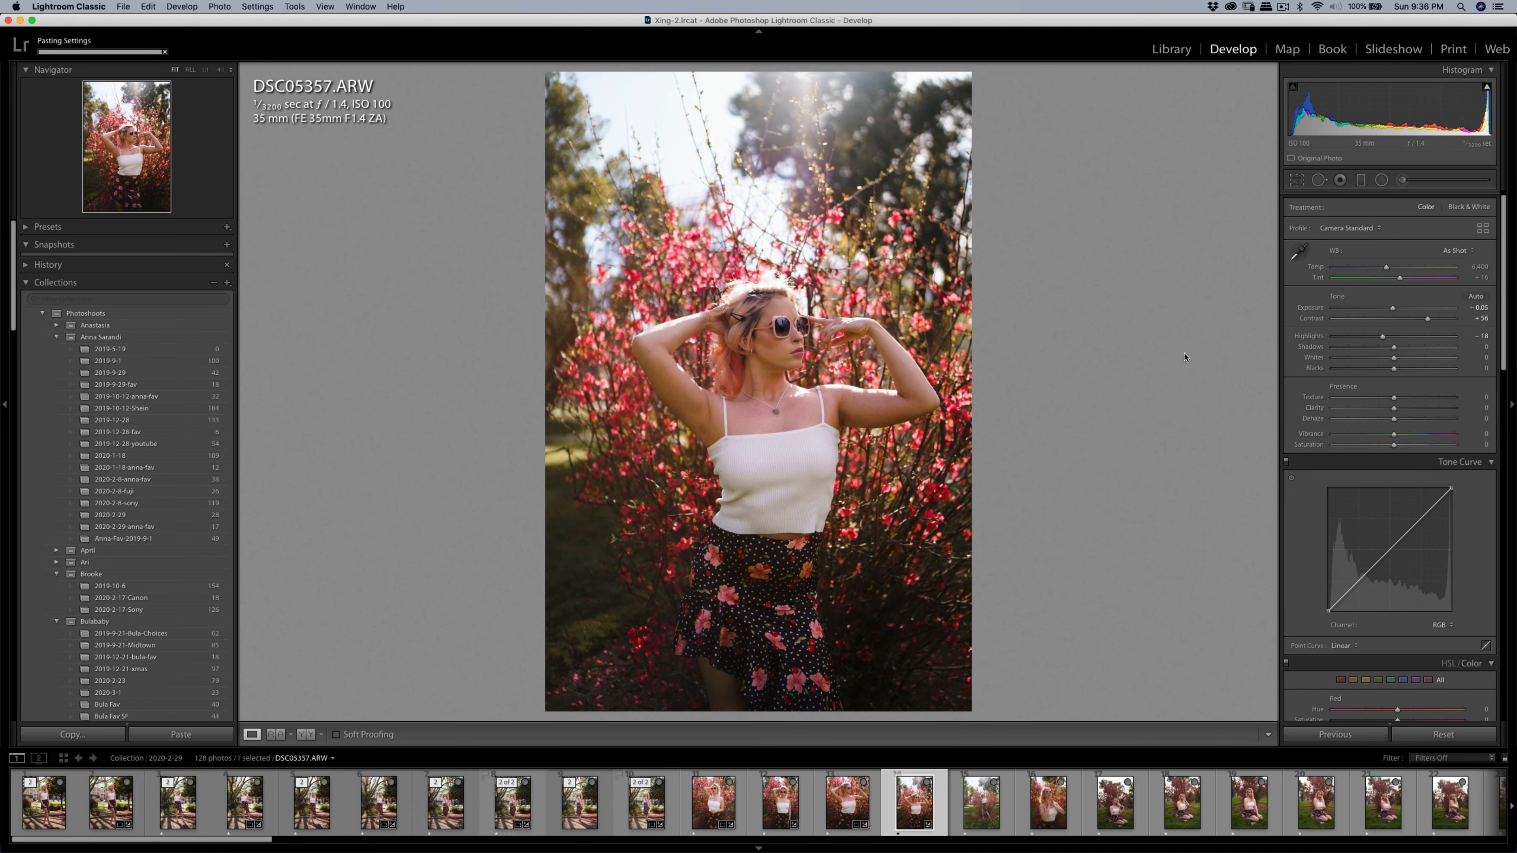
- Crop DSC05357.ARW to the 4 x 5 / 8 x 10 aspect ratio, framing the woman tightly against the blossoms
click(1297, 180)
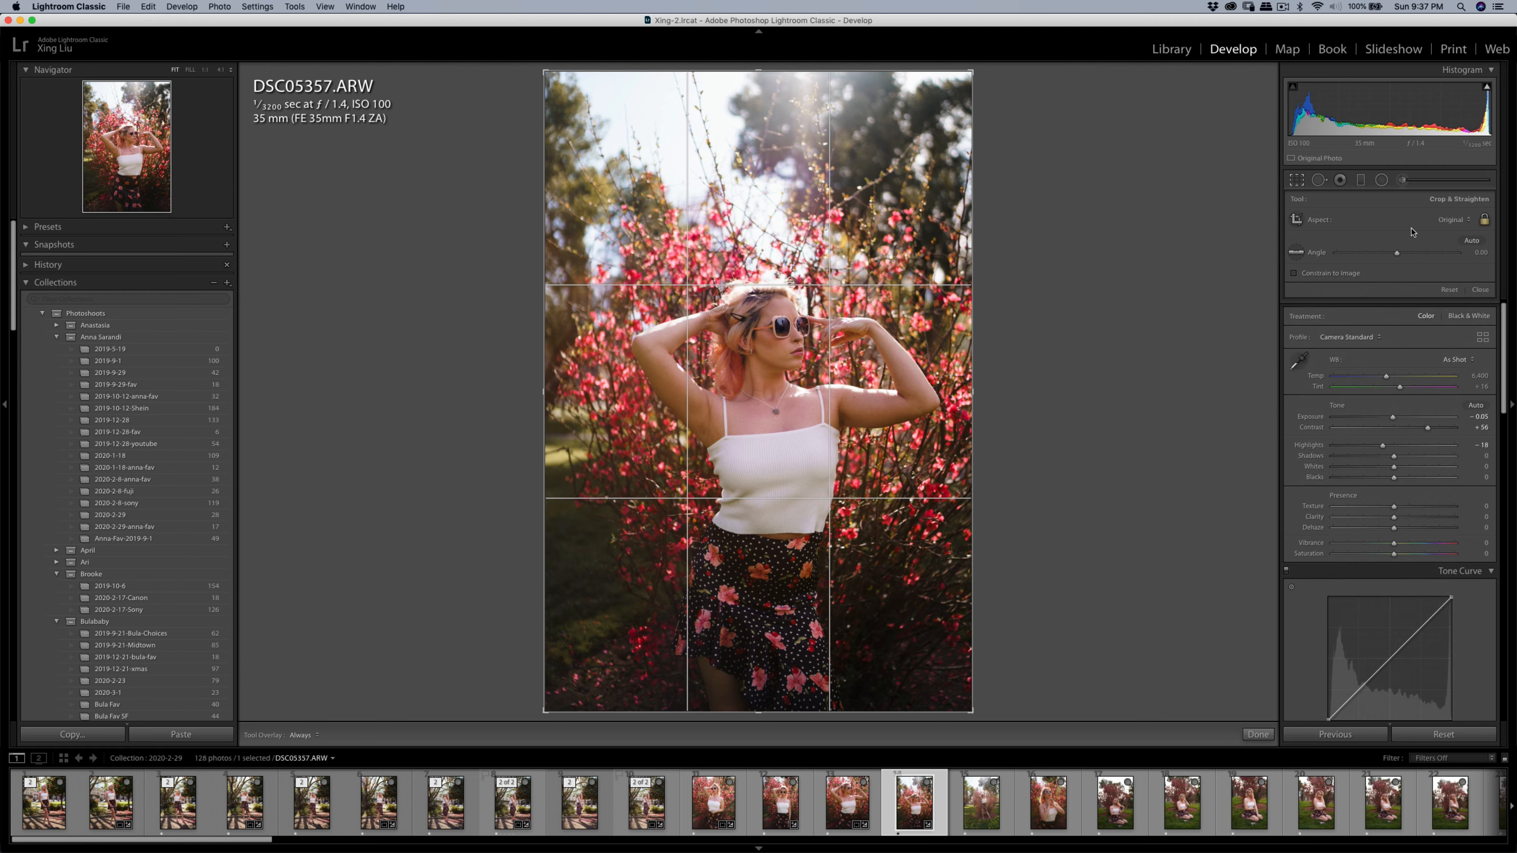
click(1452, 220)
click(1441, 252)
drag(576, 185, 566, 148)
drag(685, 237, 690, 247)
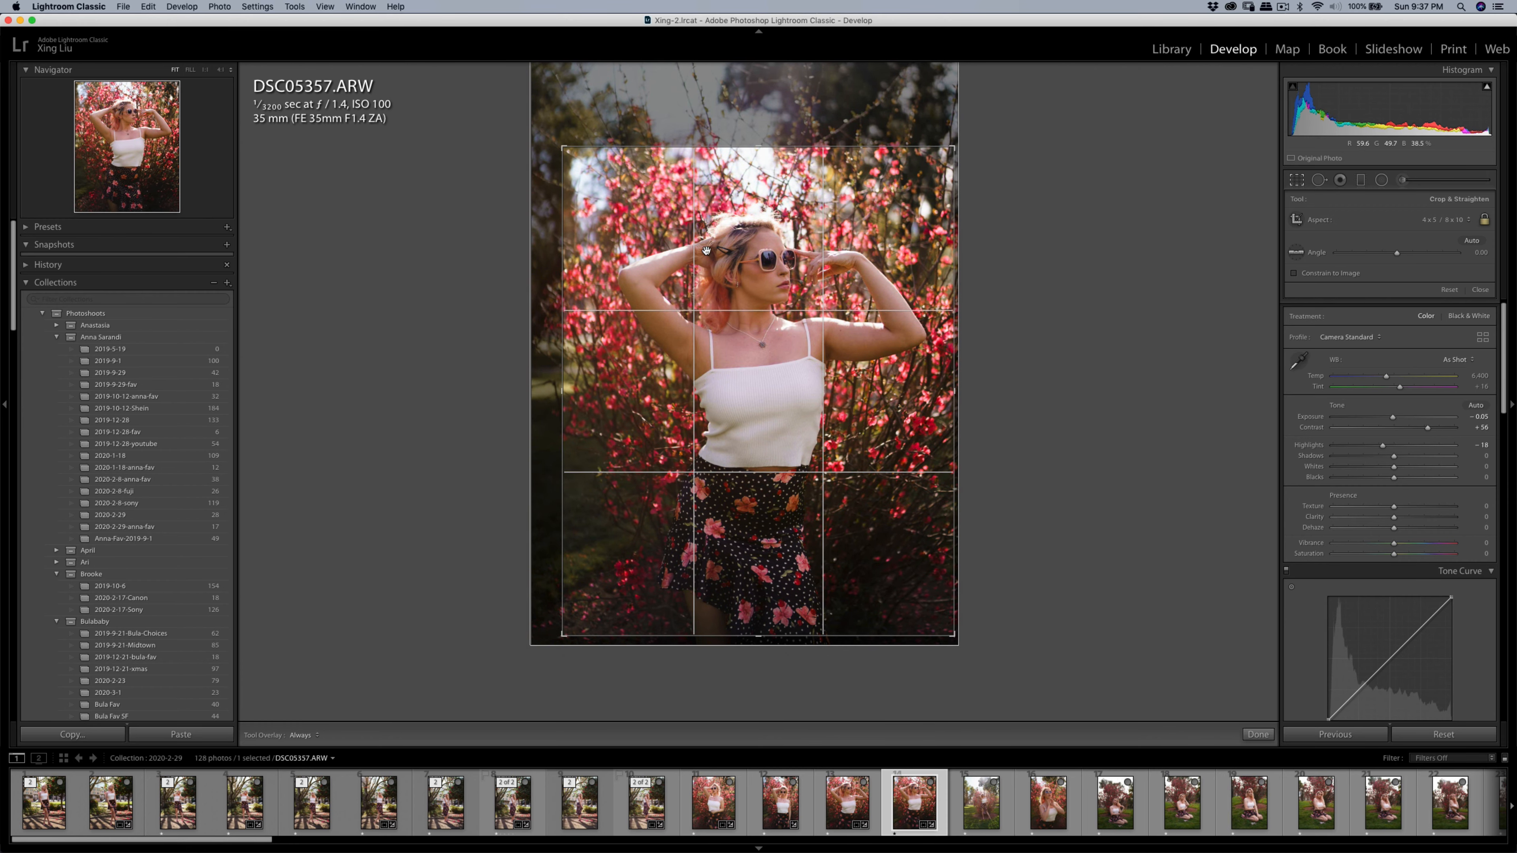
key(Return)
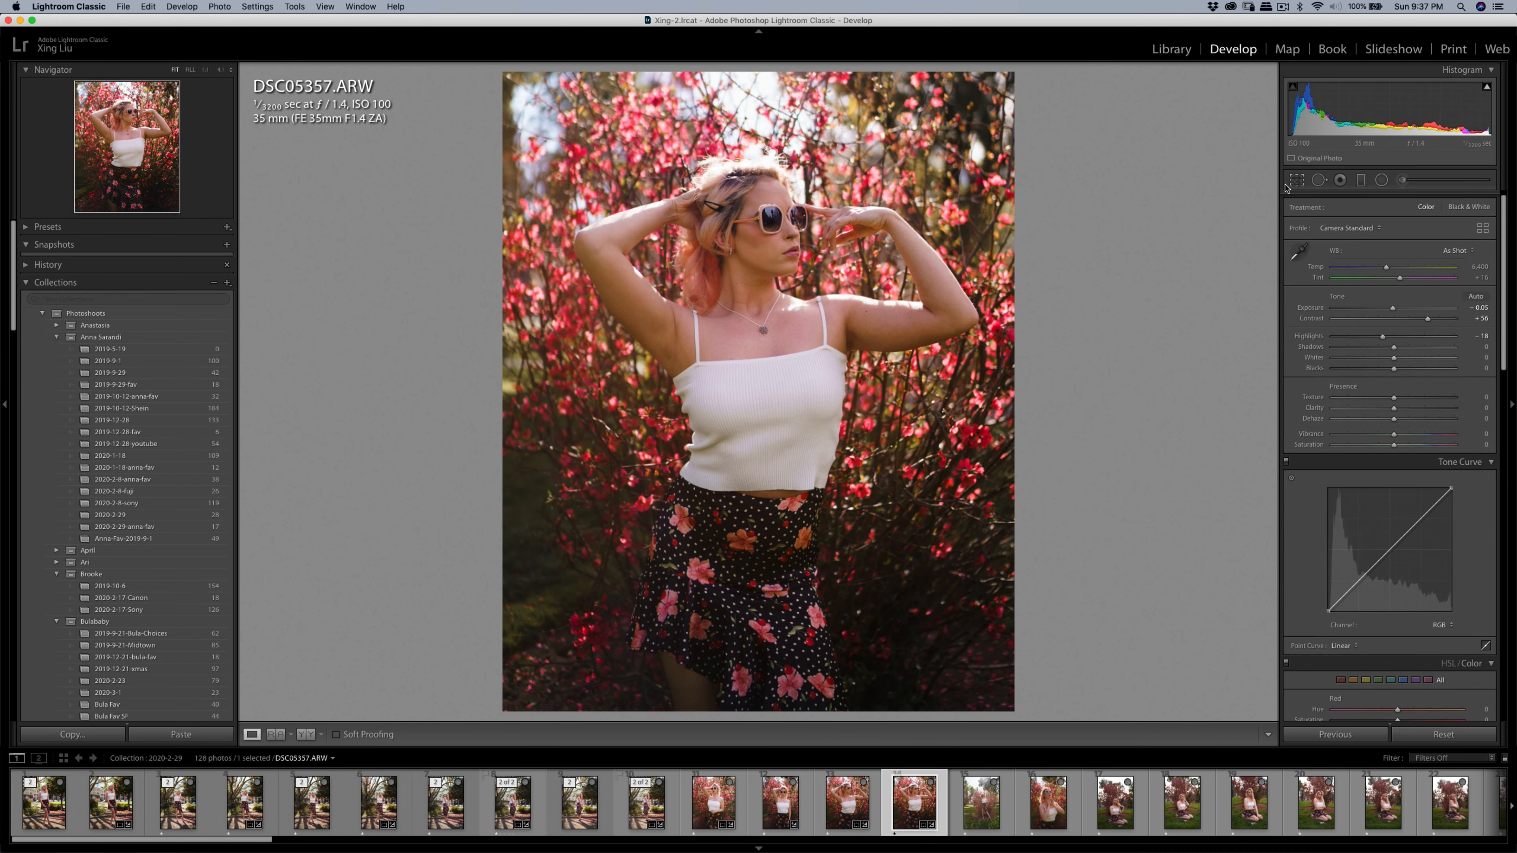
click(1296, 179)
drag(894, 264, 897, 262)
key(Return)
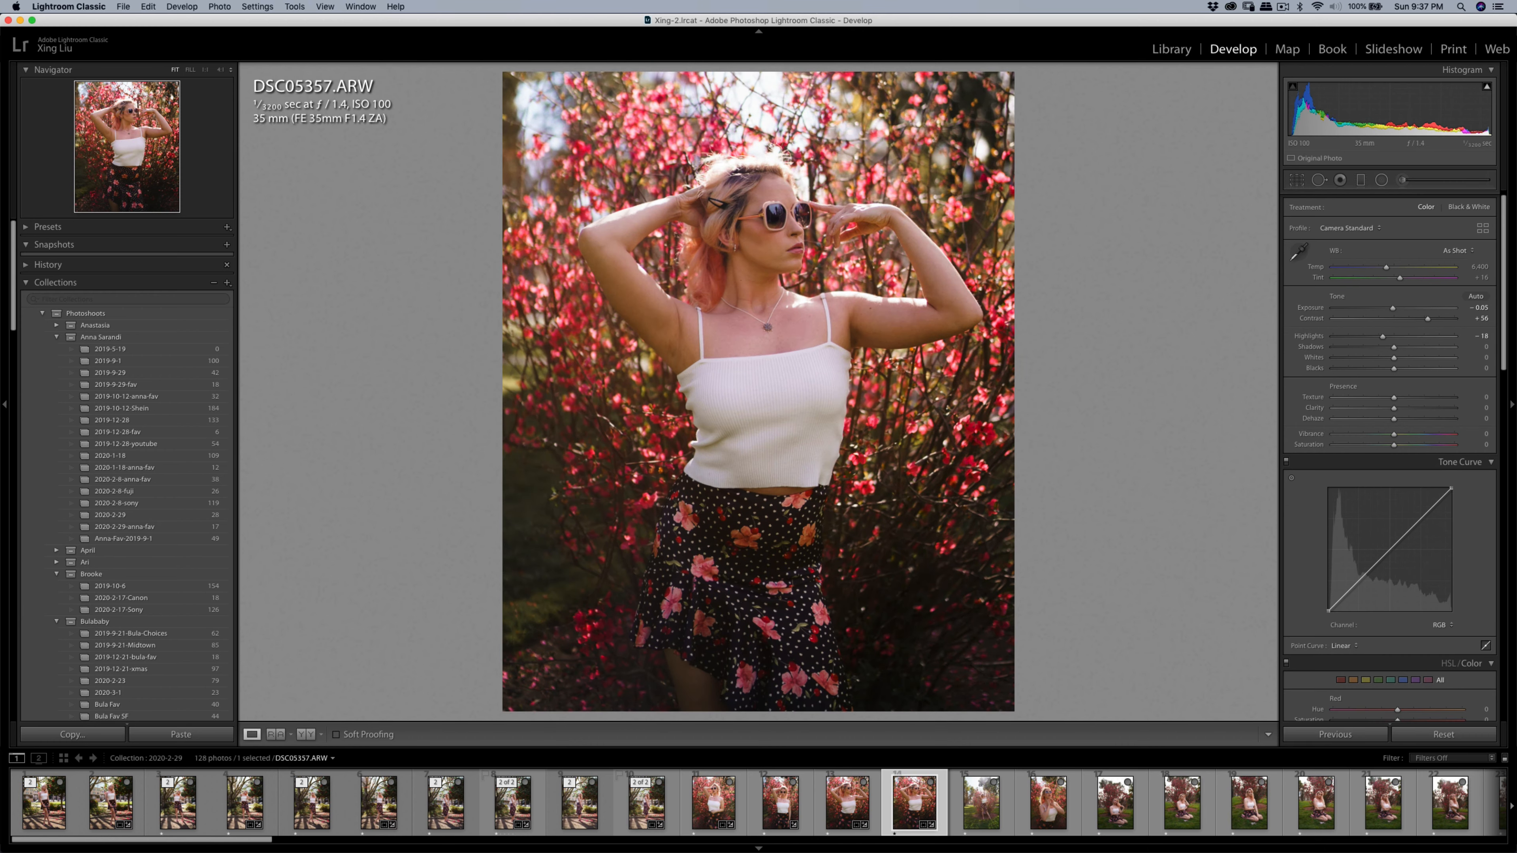
- Set the green luminance to -8 and the yellow hue to -34 in DSC05357.ARW
scroll(1376, 576, down, 6)
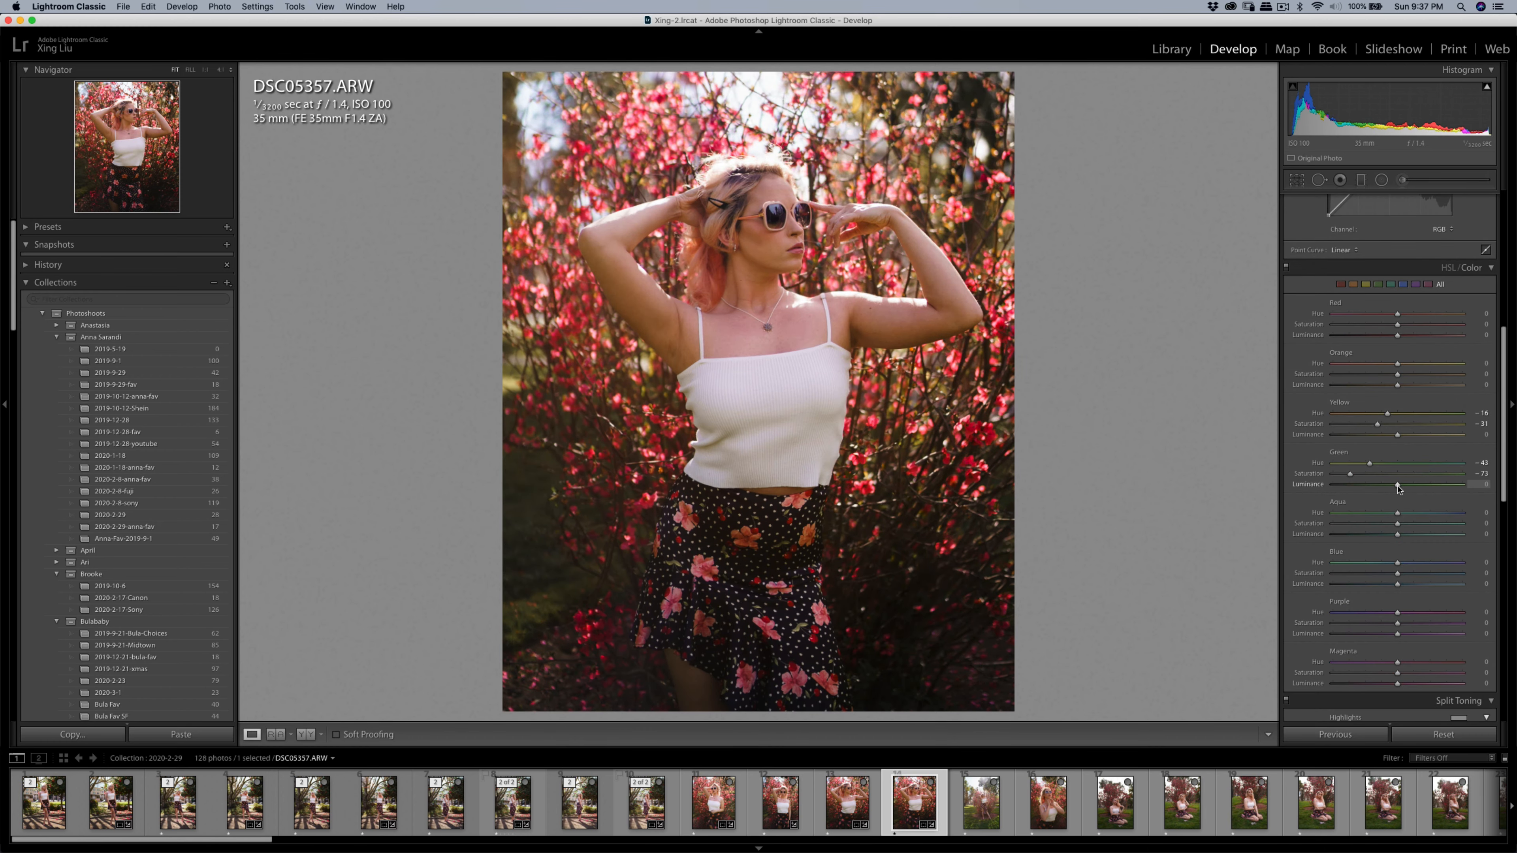
mouse_move(1377, 488)
mouse_down()
mouse_move(1420, 489)
mouse_move(1398, 493)
mouse_up()
drag(1387, 413, 1353, 415)
- Copy the develop settings of DSC05357.ARW and paste them onto DSC05355.ARW
key(super+shift+c)
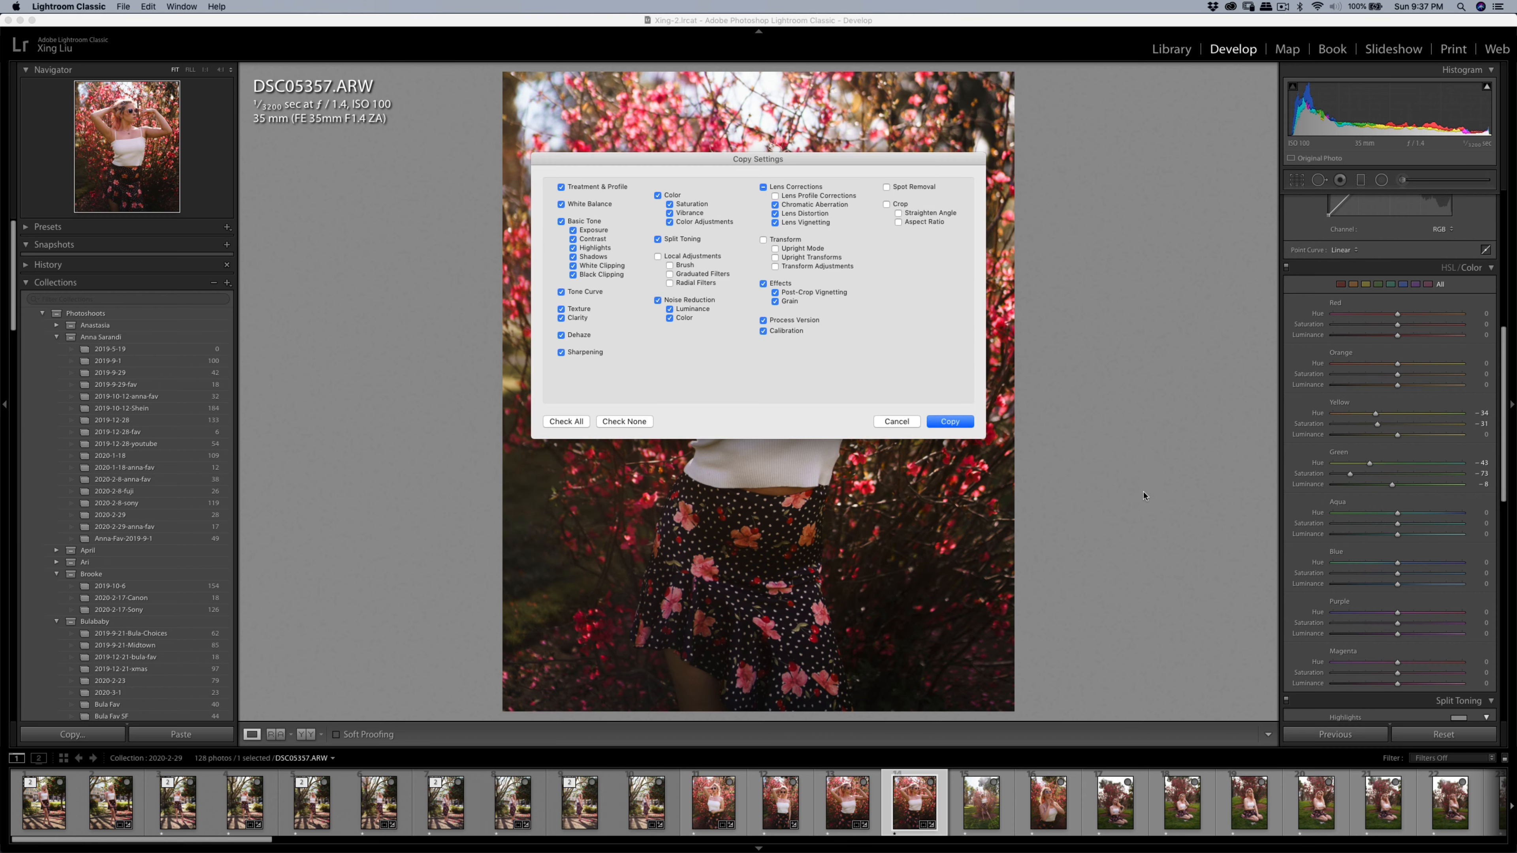
click(955, 425)
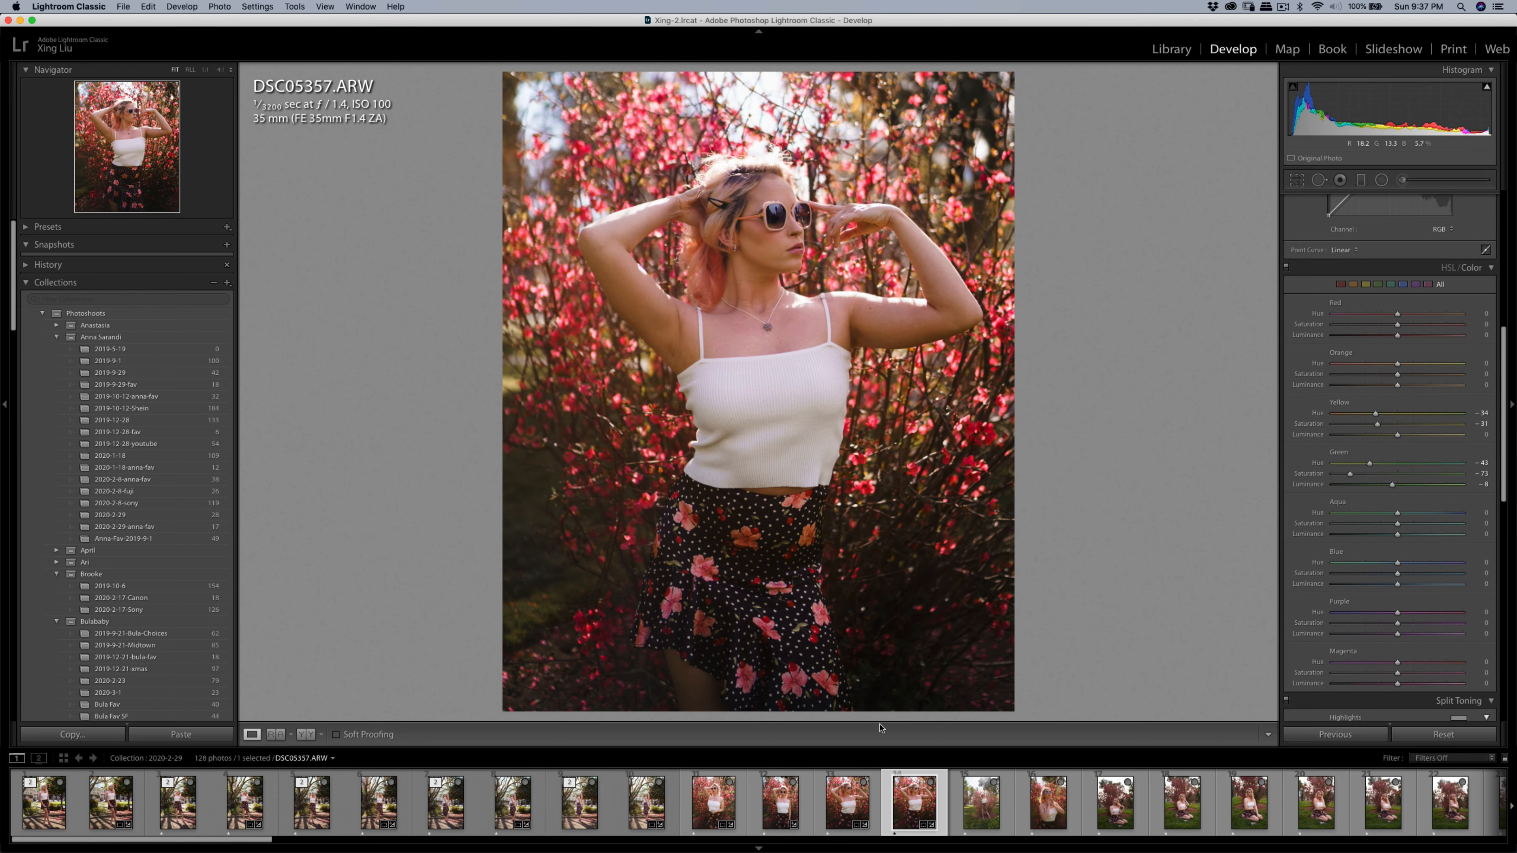
click(833, 809)
key(super+shift+v)
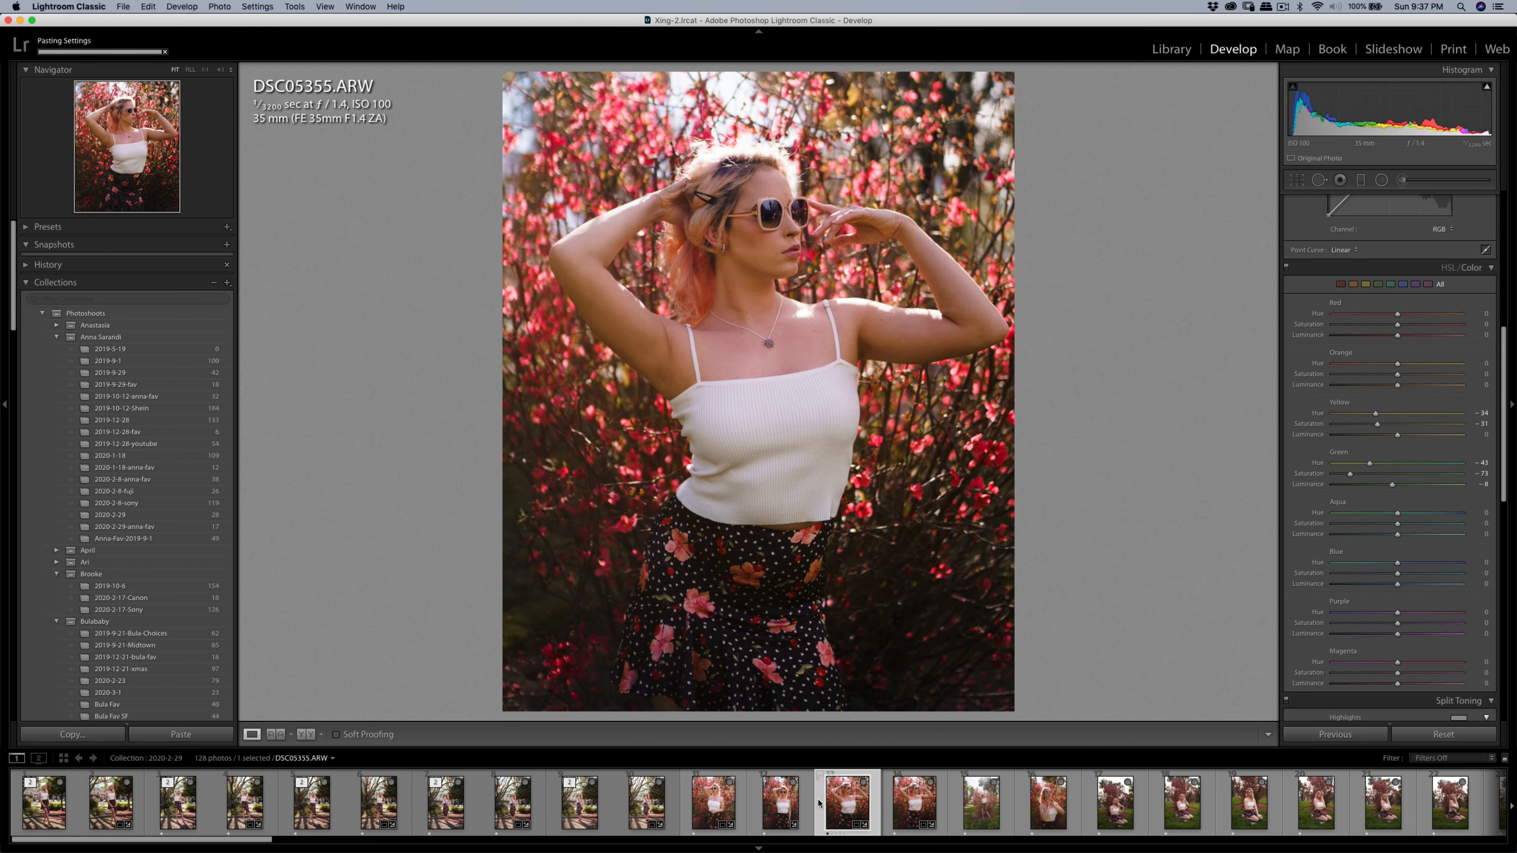
- Lower the yellow hue of DSC05349.ARW, and move back to DSC05344.ARW
click(794, 806)
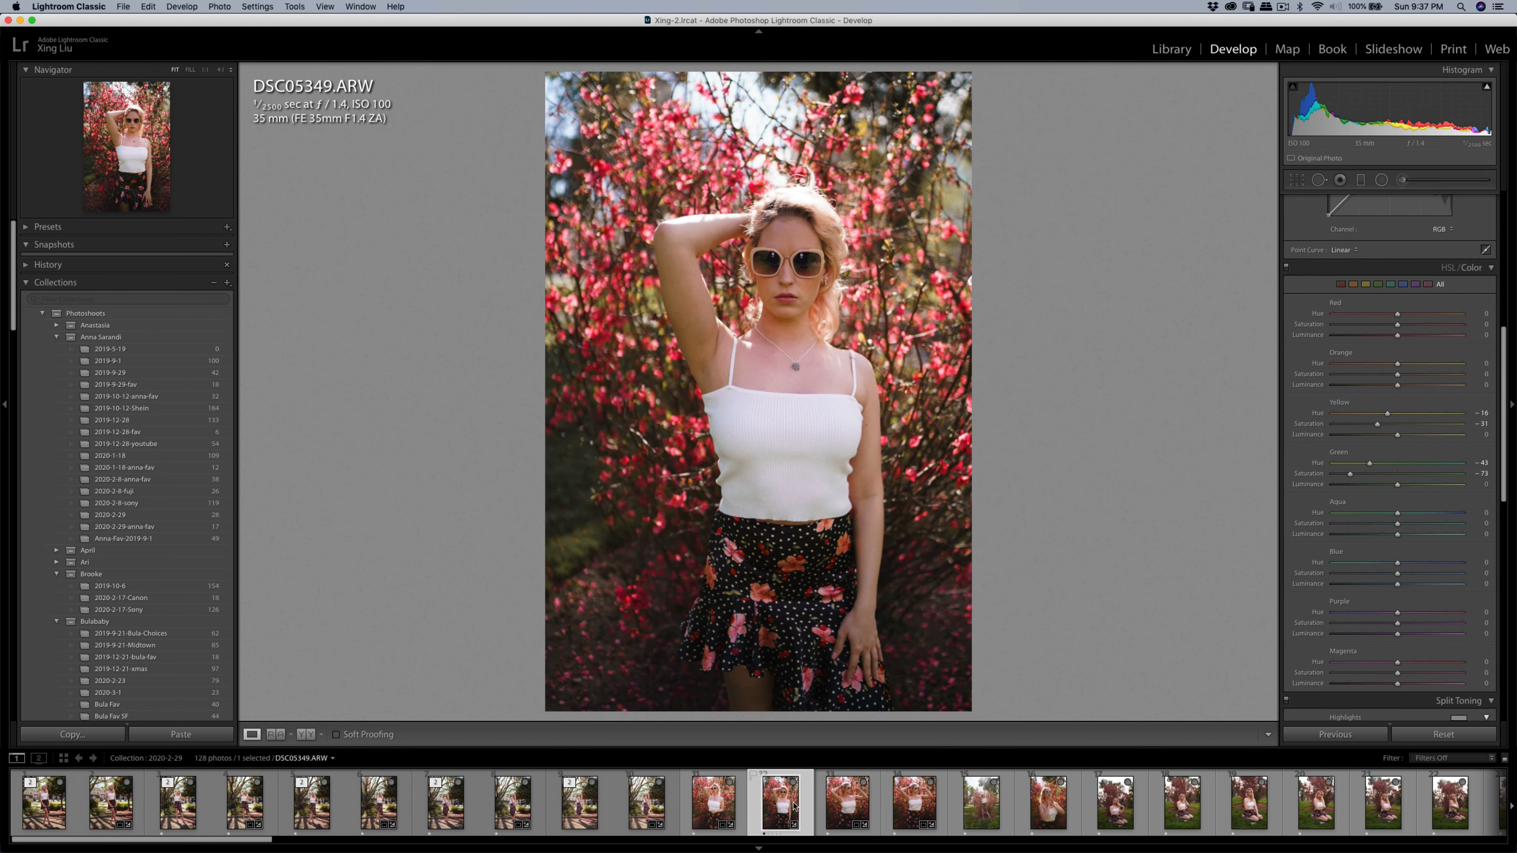
drag(1387, 414, 1360, 419)
key(Left)
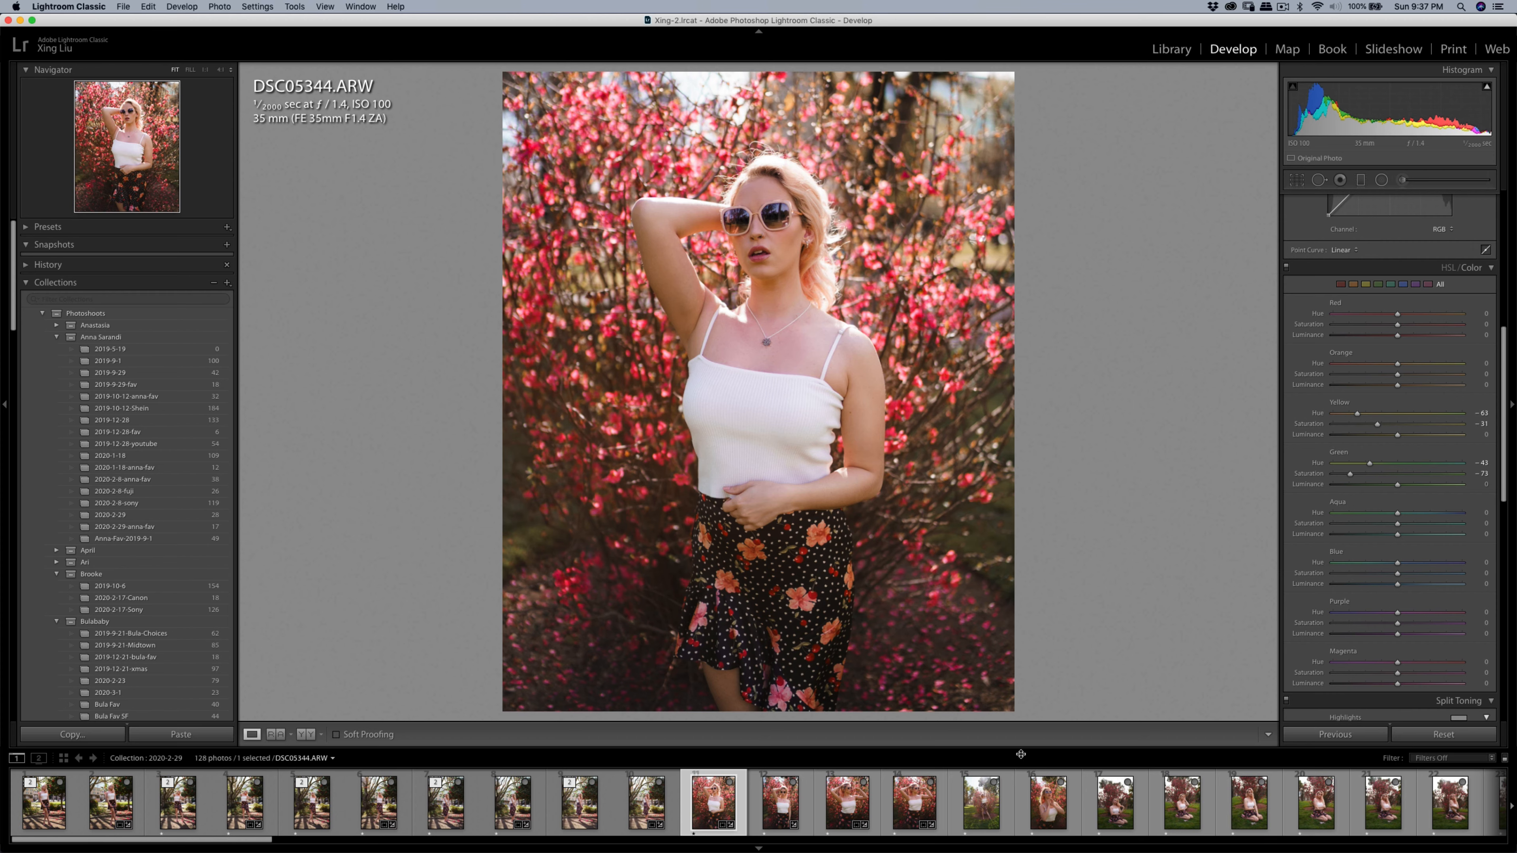
- Select the four edited red-blossom photos from DSC05344.ARW to DSC05357.ARW and export them to the specified Dropbox folder
click(934, 795)
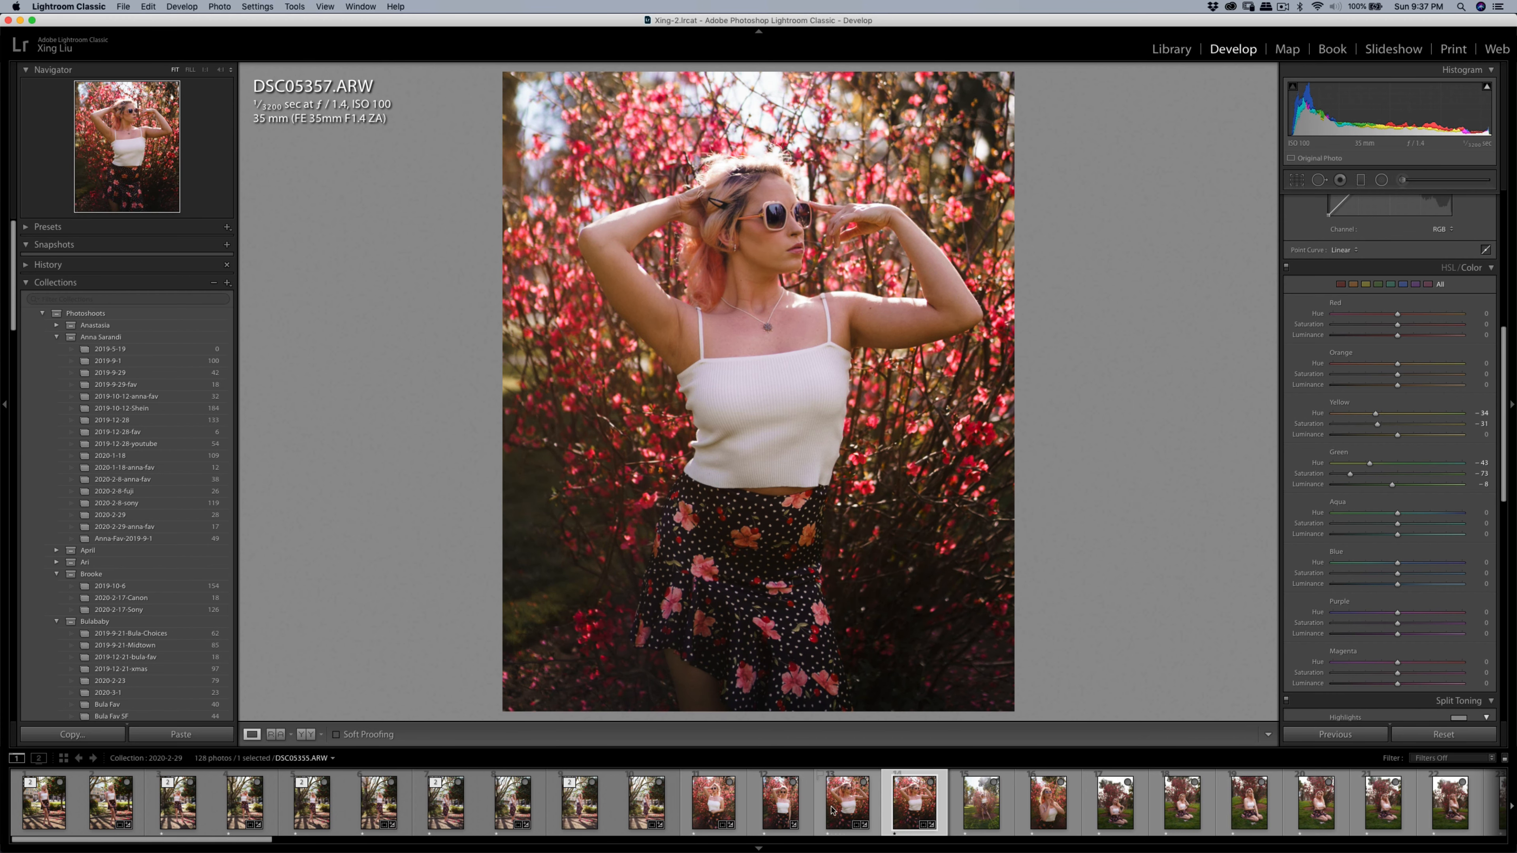
shift+click(713, 801)
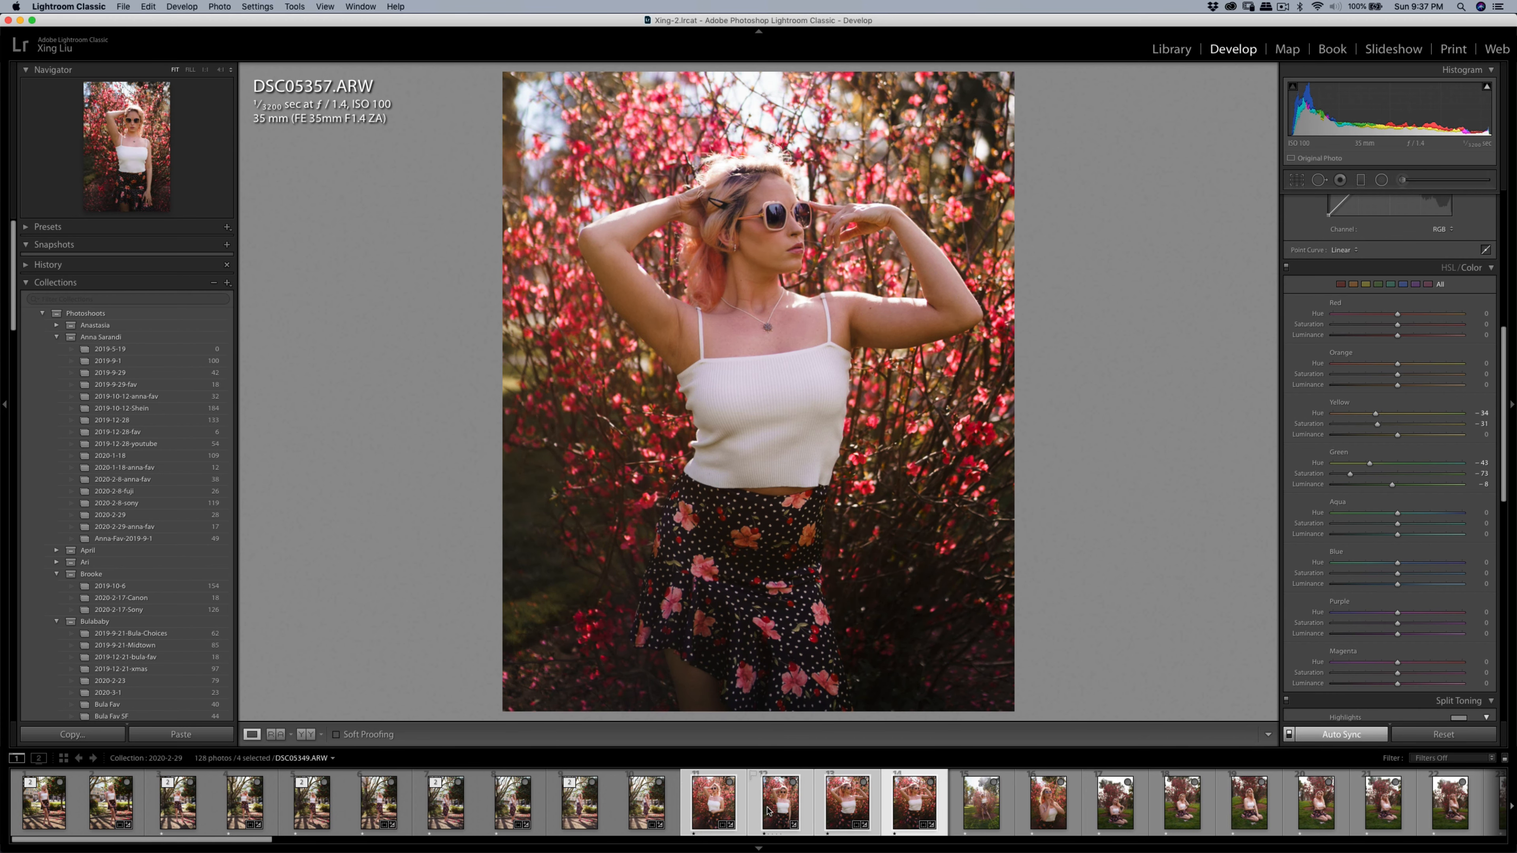
key(super+shift+e)
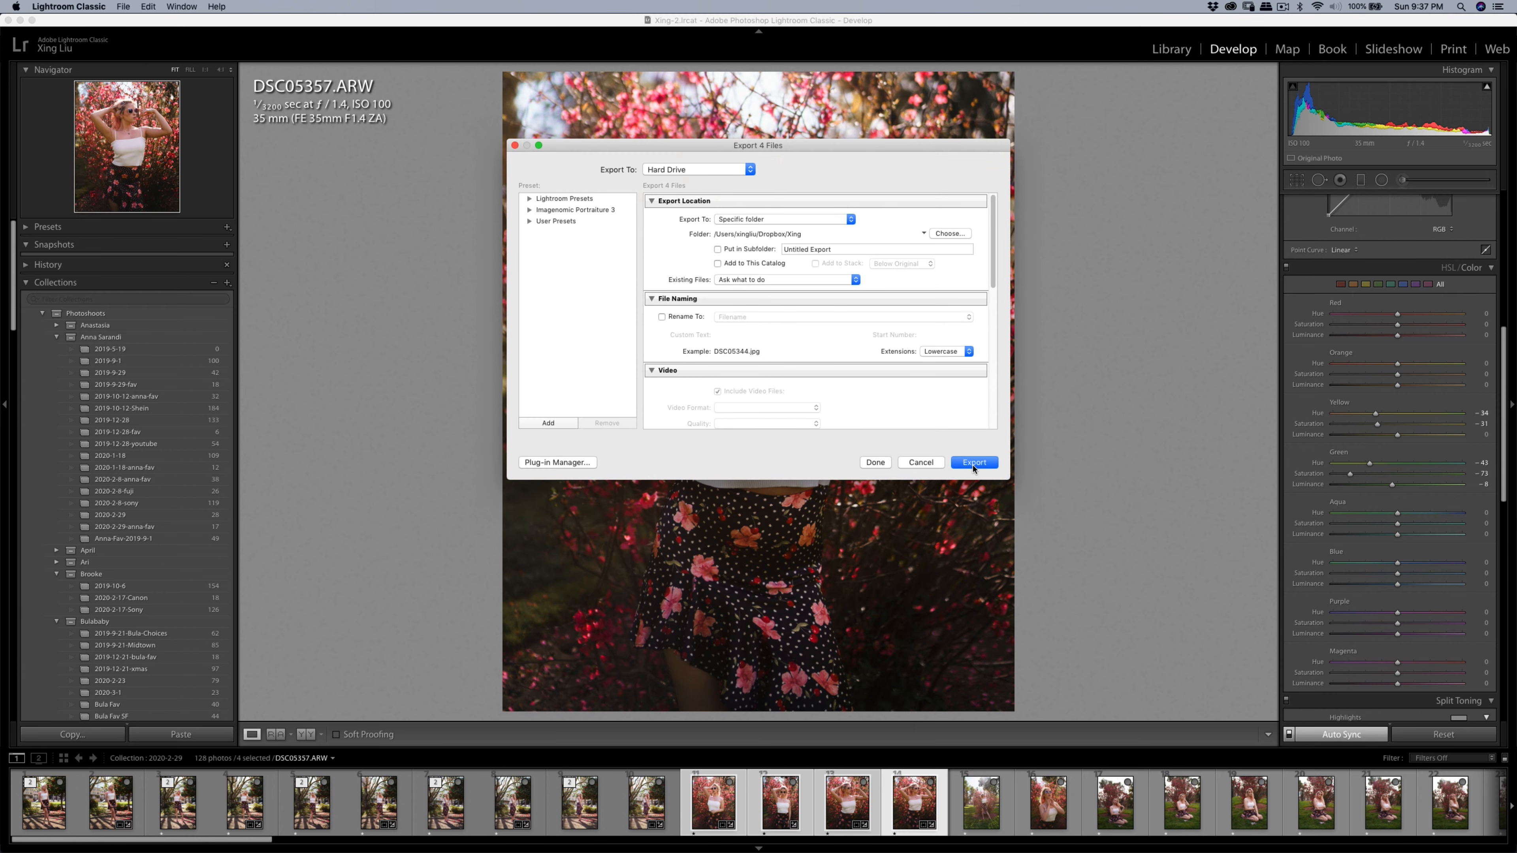
click(973, 463)
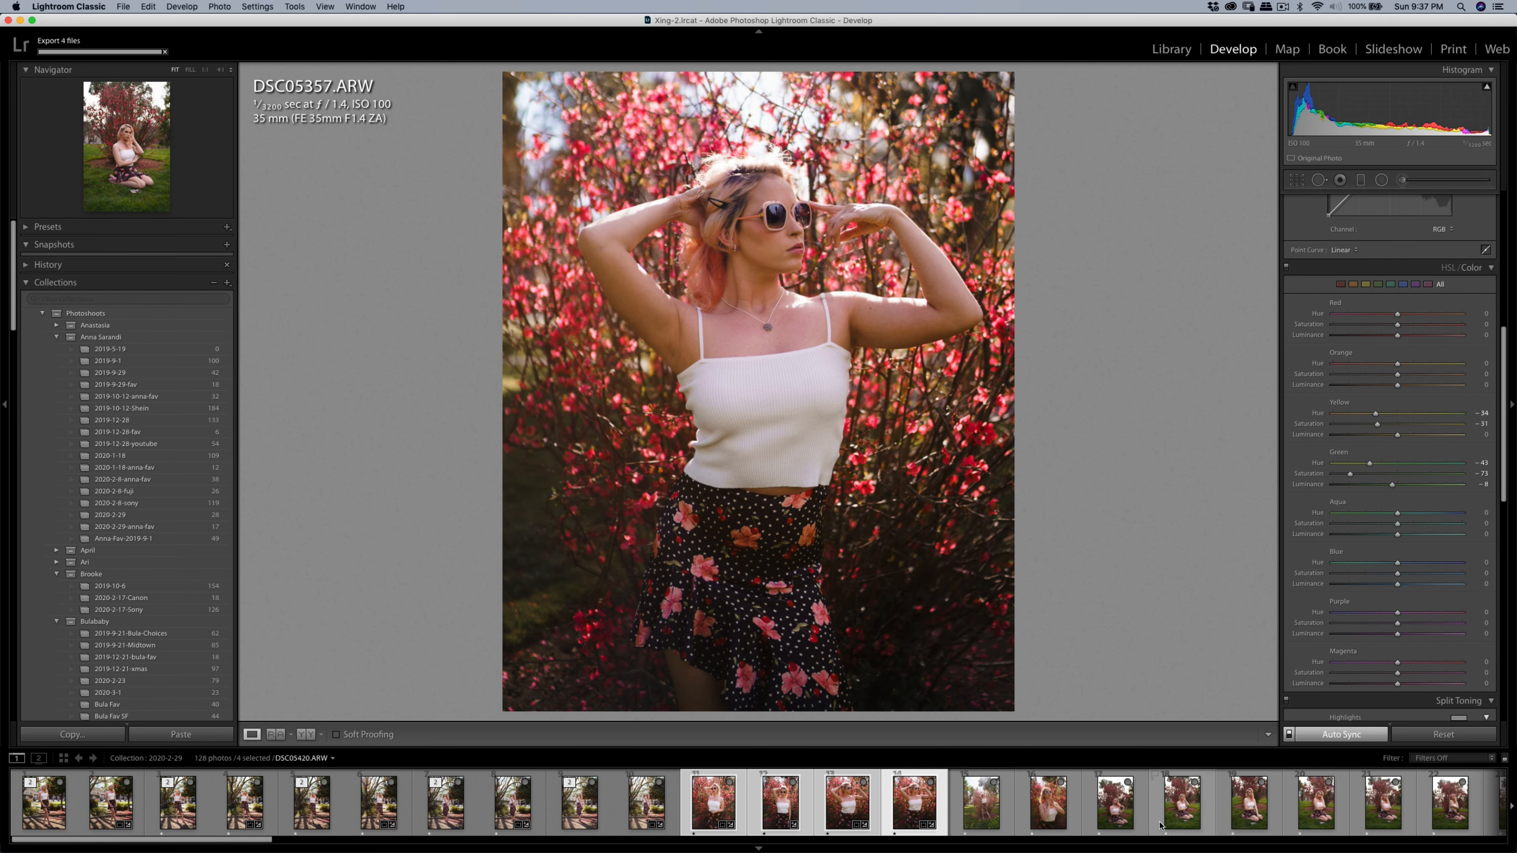
- Crop DSC05410.ARW to the 4 x 5 / 8 x 10 aspect ratio, framing the seated woman more tightly
click(1123, 818)
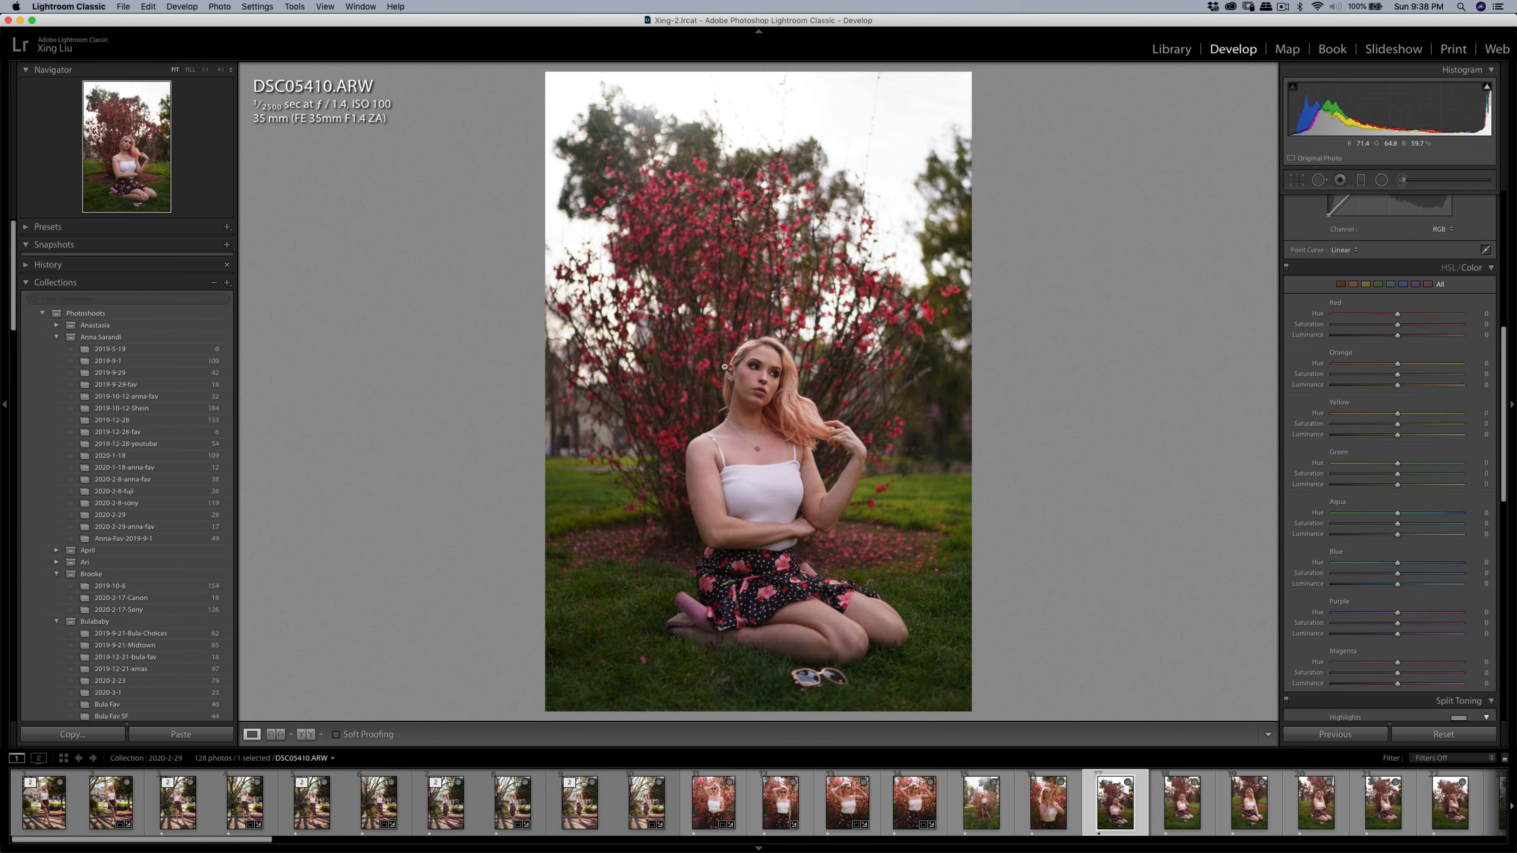
click(1296, 179)
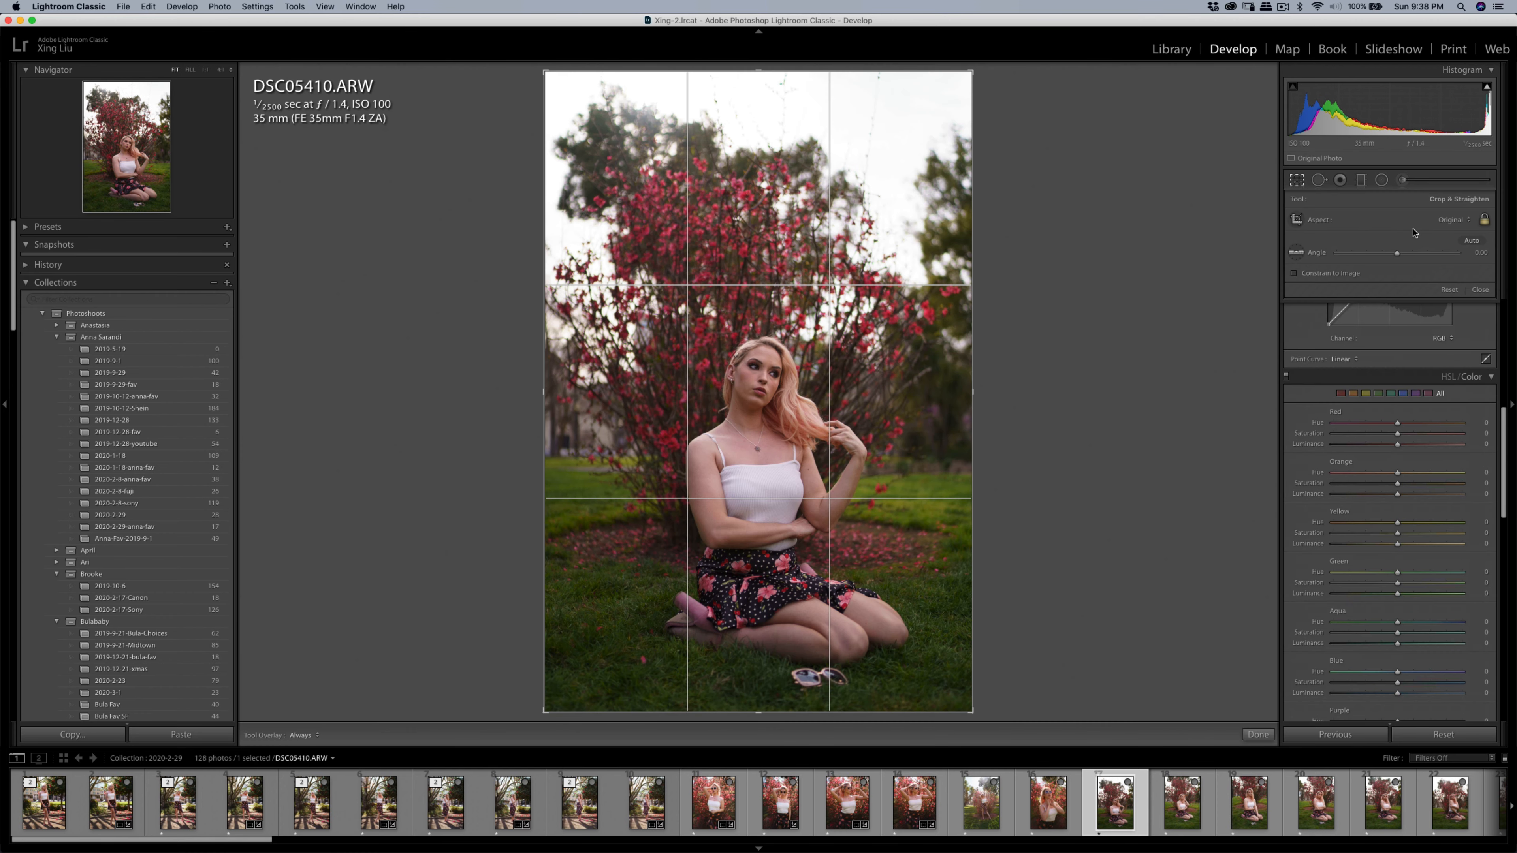
click(1450, 222)
key(Return)
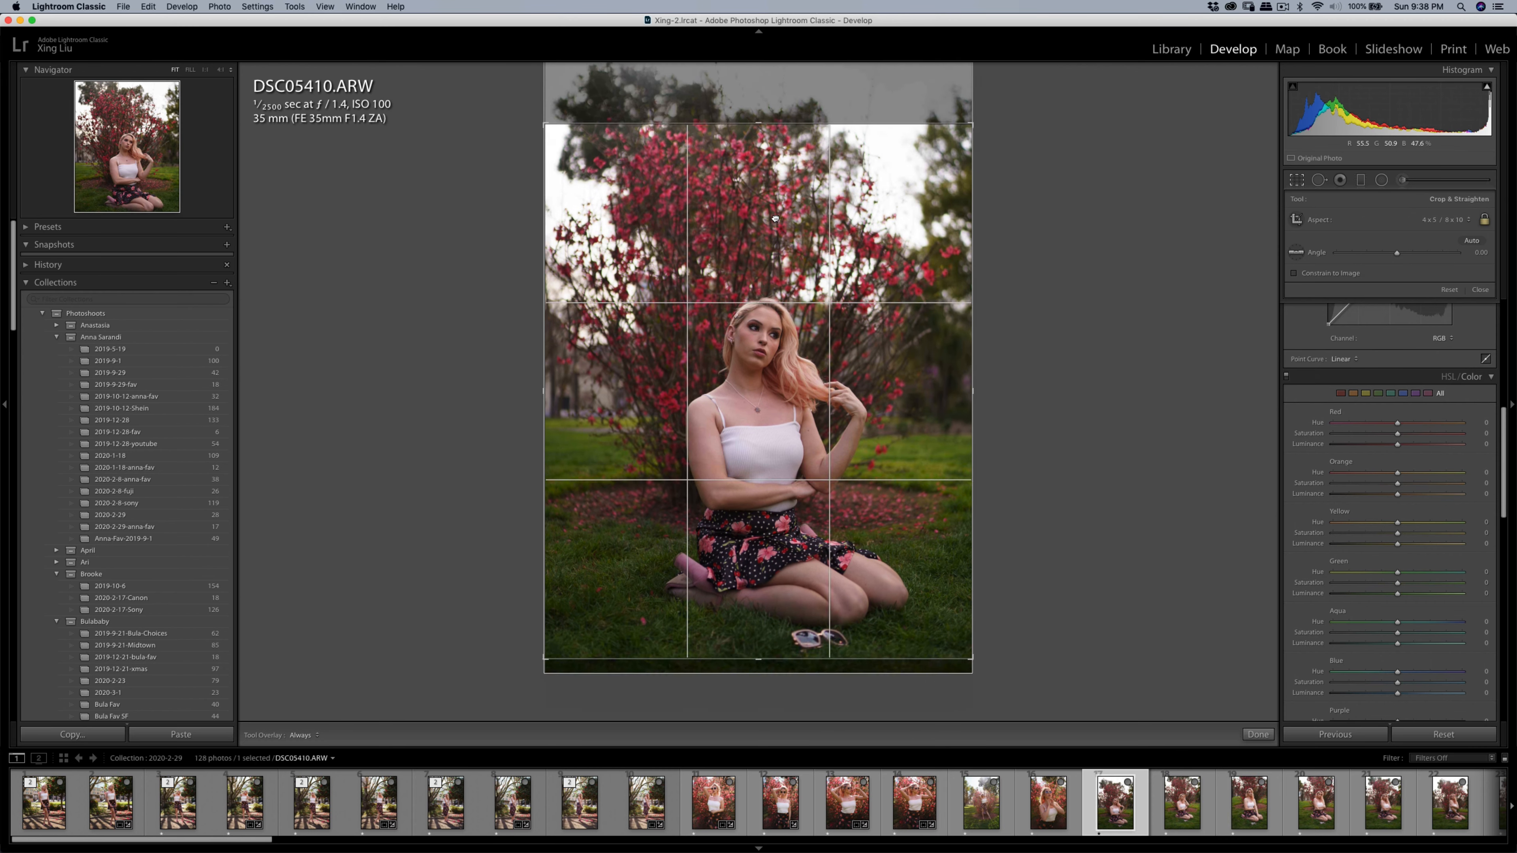
drag(545, 123, 570, 158)
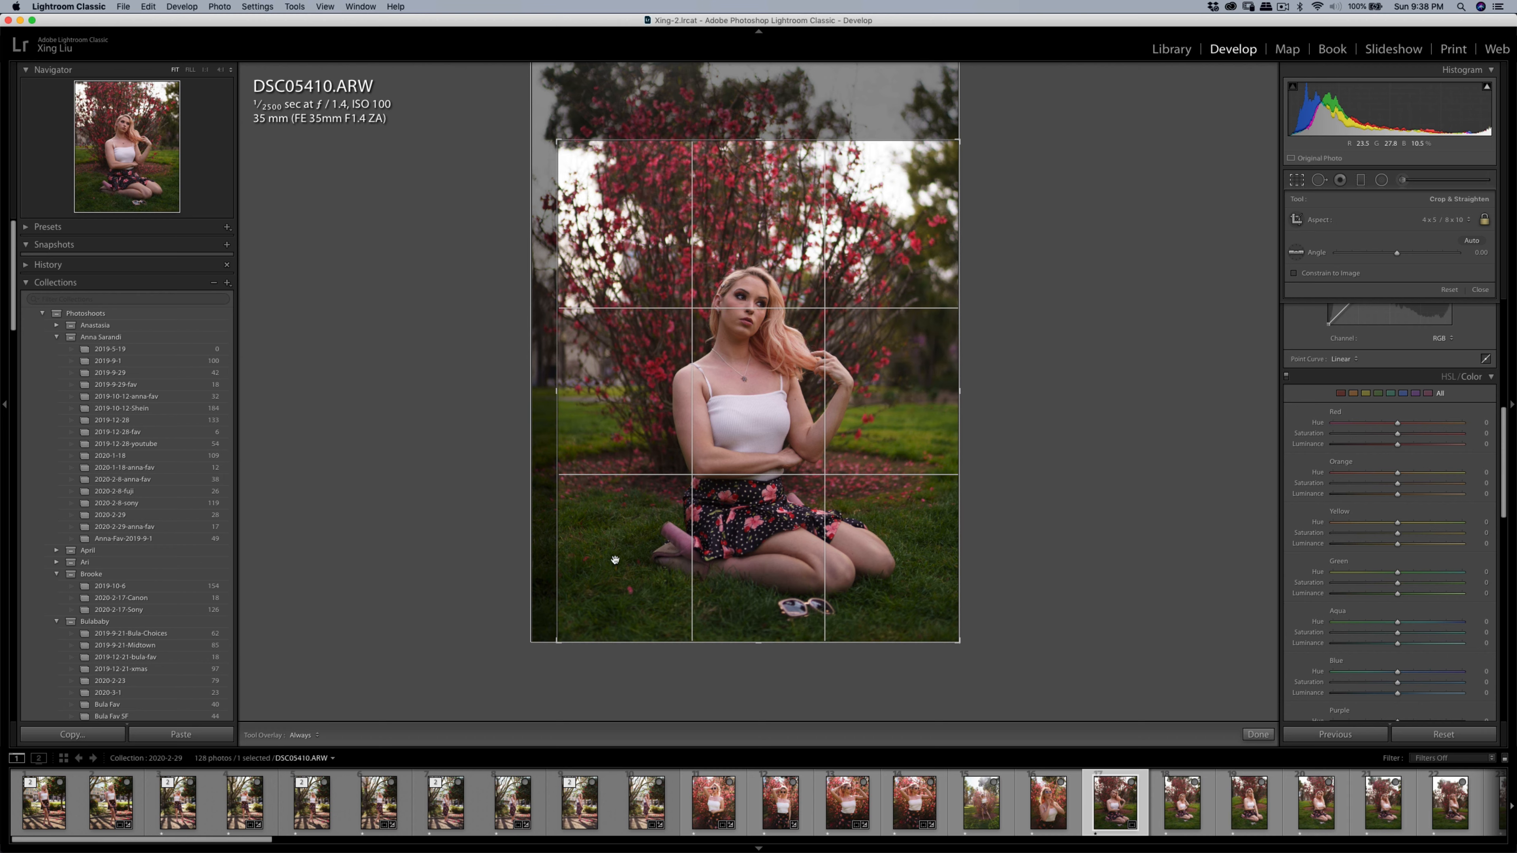
drag(558, 141, 569, 146)
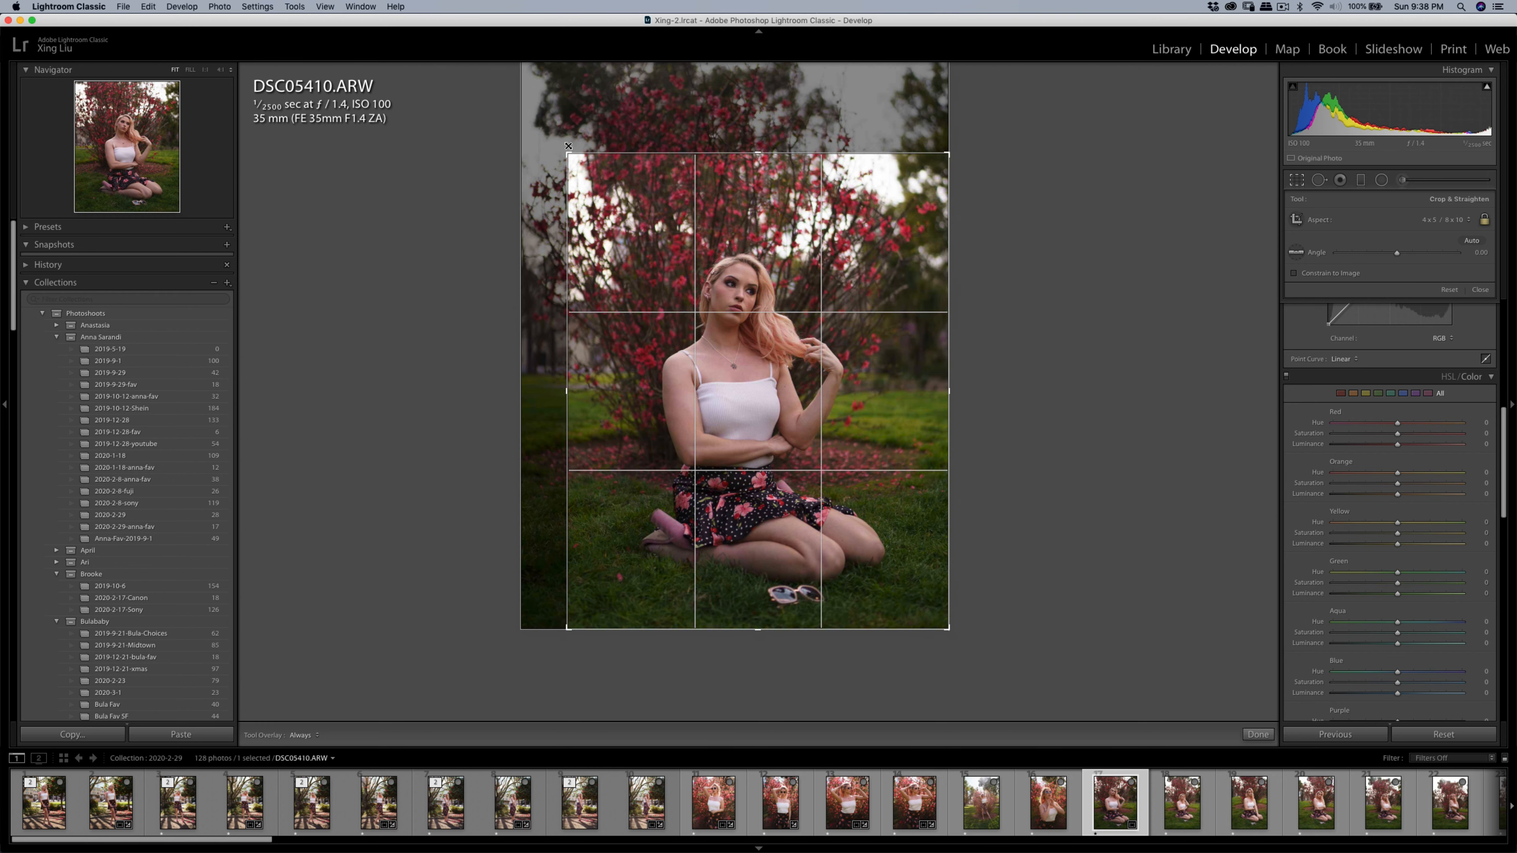
drag(680, 313, 725, 350)
double_click(726, 351)
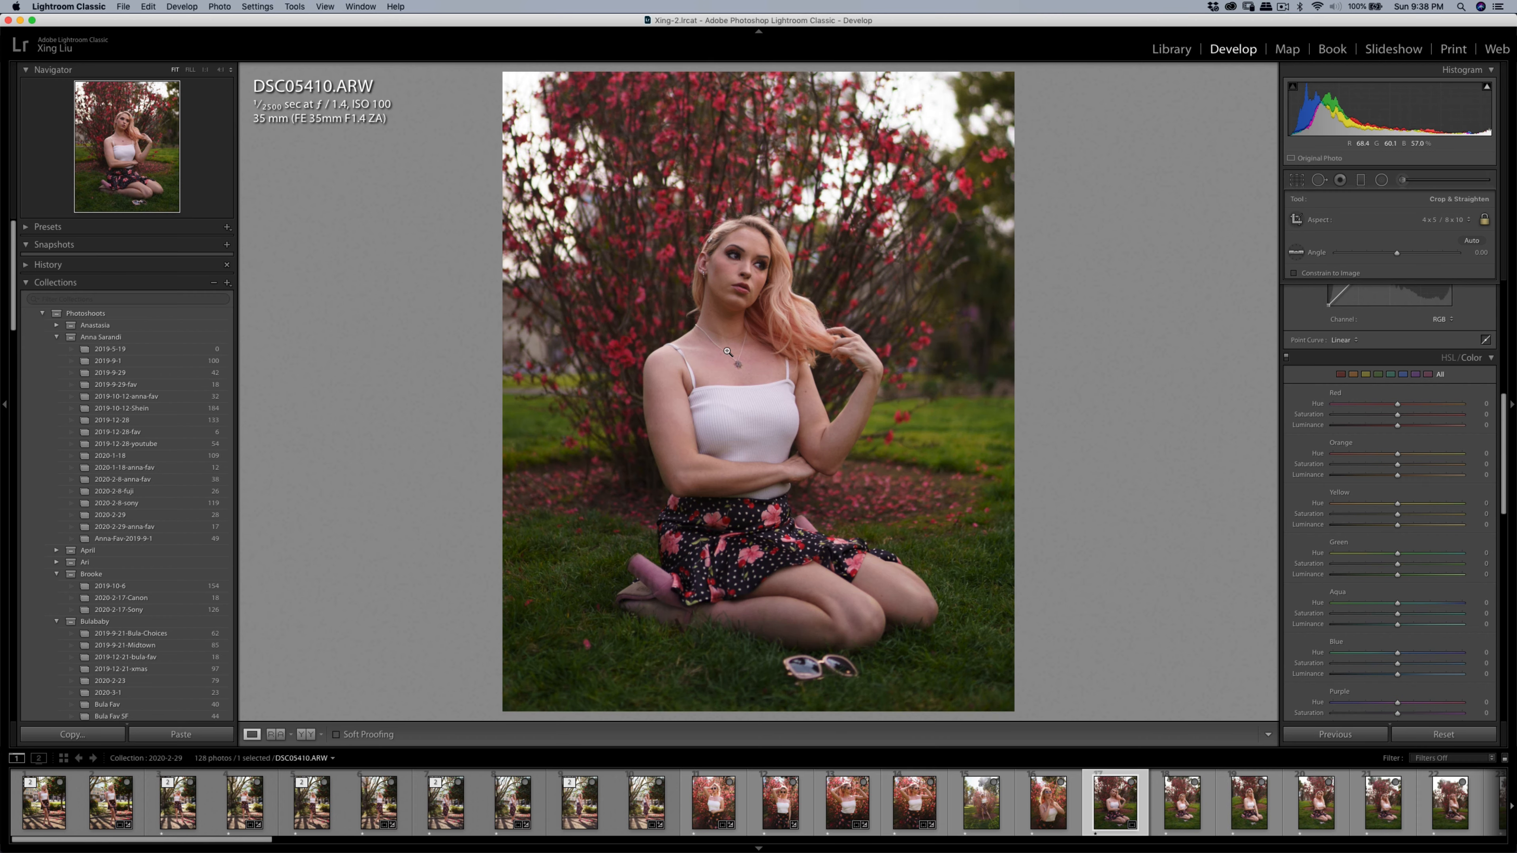
- Brush the Soften Skin (Lite) effect over the woman's cheeks and under-eye areas in DSC05410.ARW, with a brush up to size 6
click(734, 265)
drag(731, 266, 737, 311)
key(k)
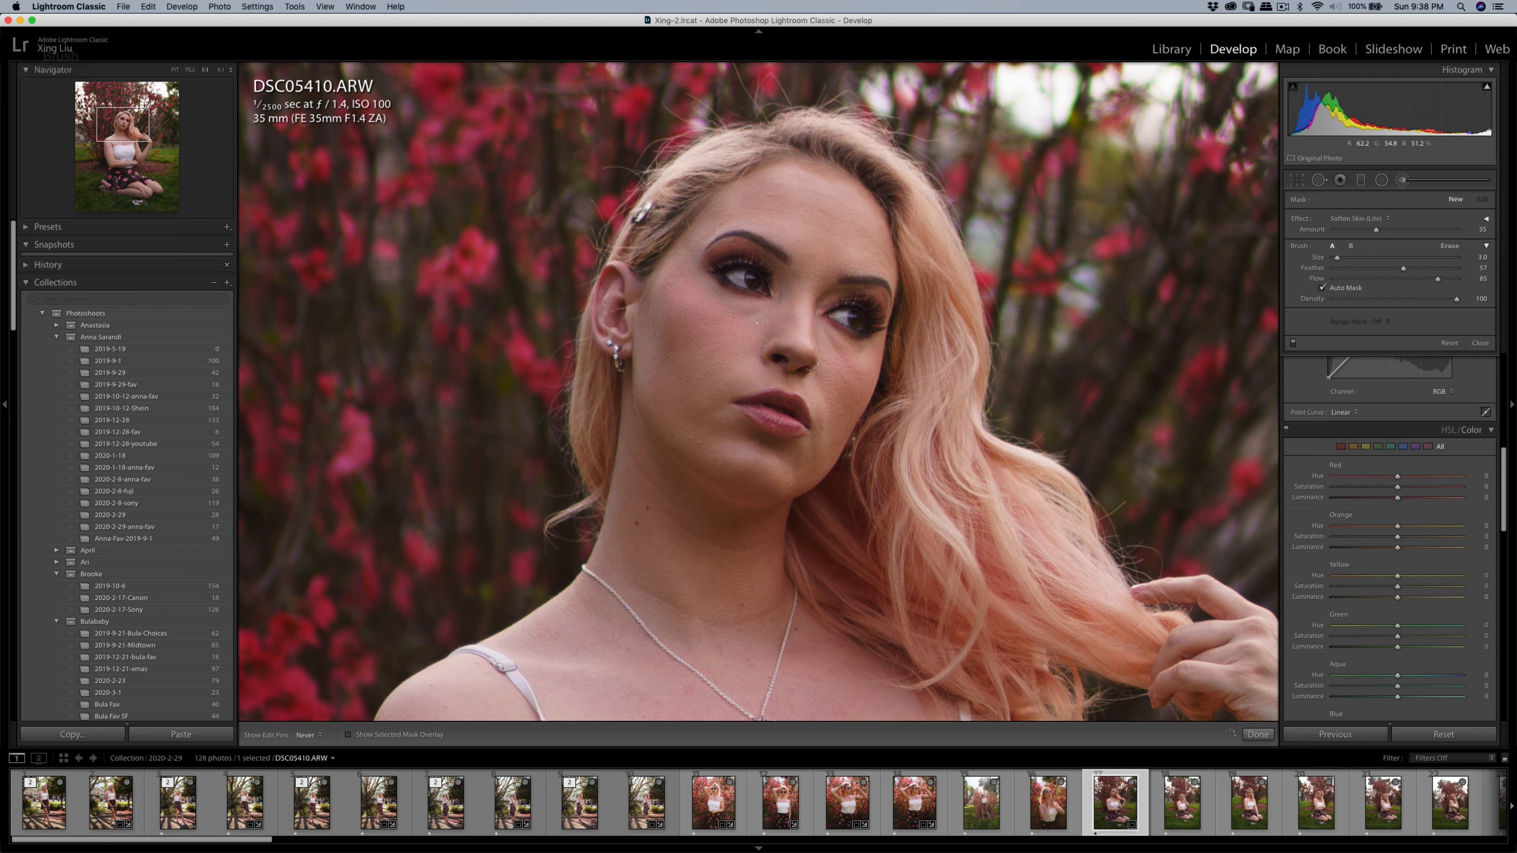
drag(757, 312, 818, 344)
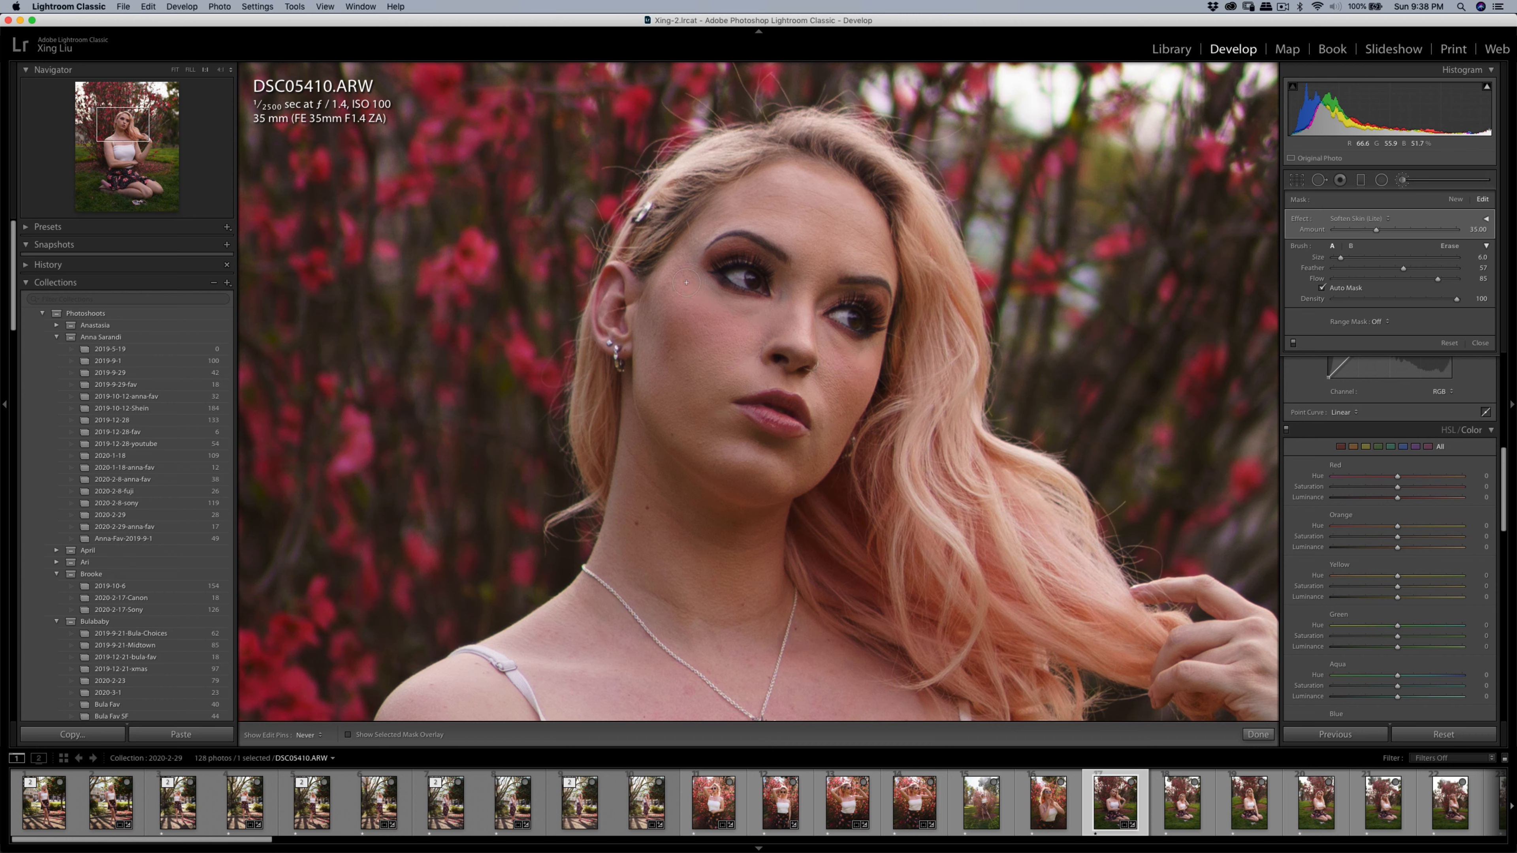
- Heal the skin beneath the eye nearest her earring, sampling from the cheek just below it
key(q)
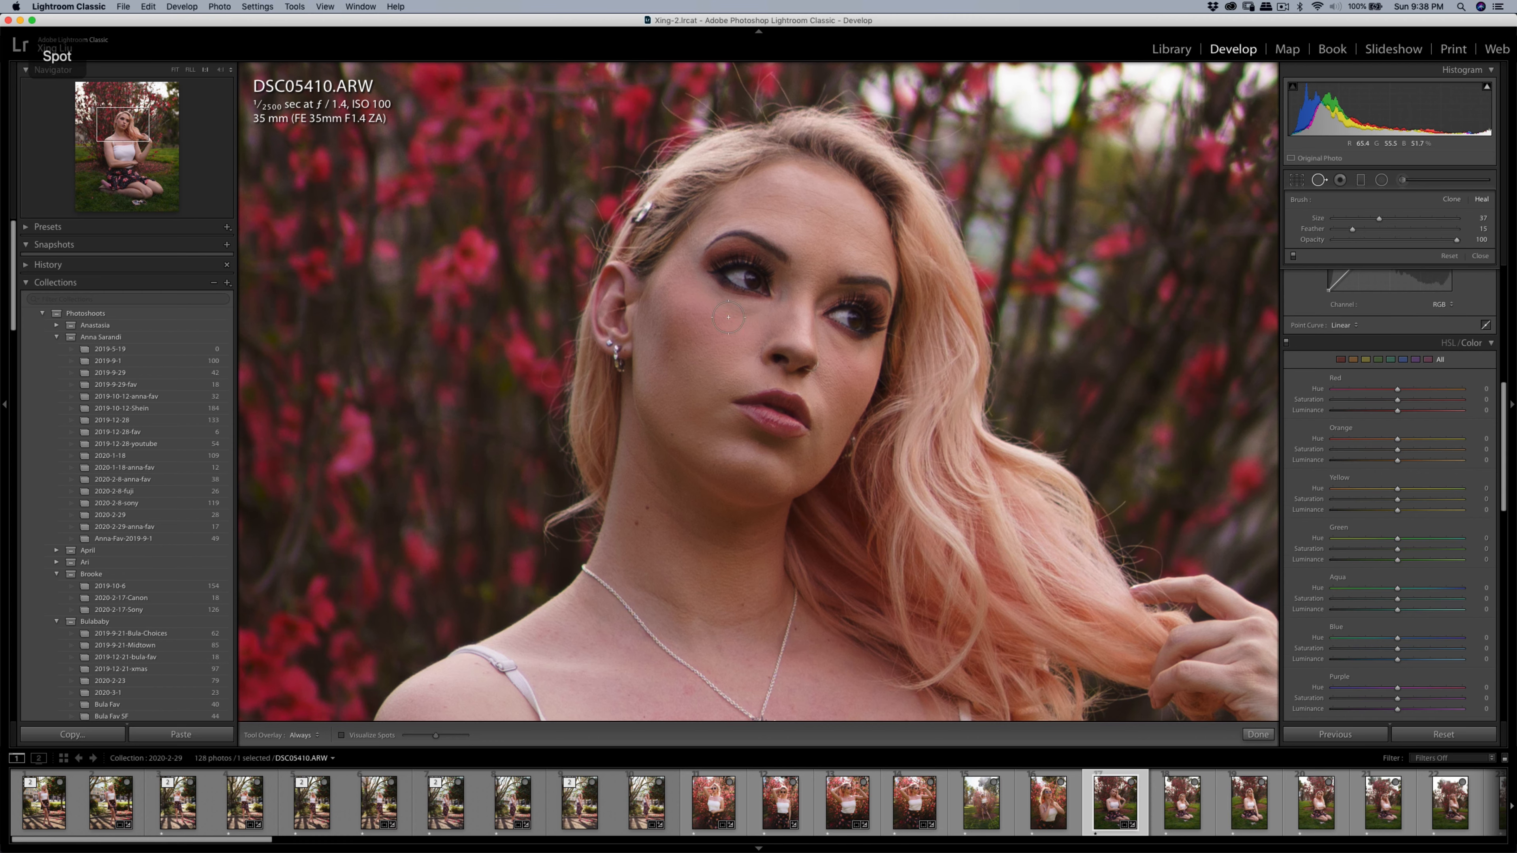
drag(762, 310, 716, 296)
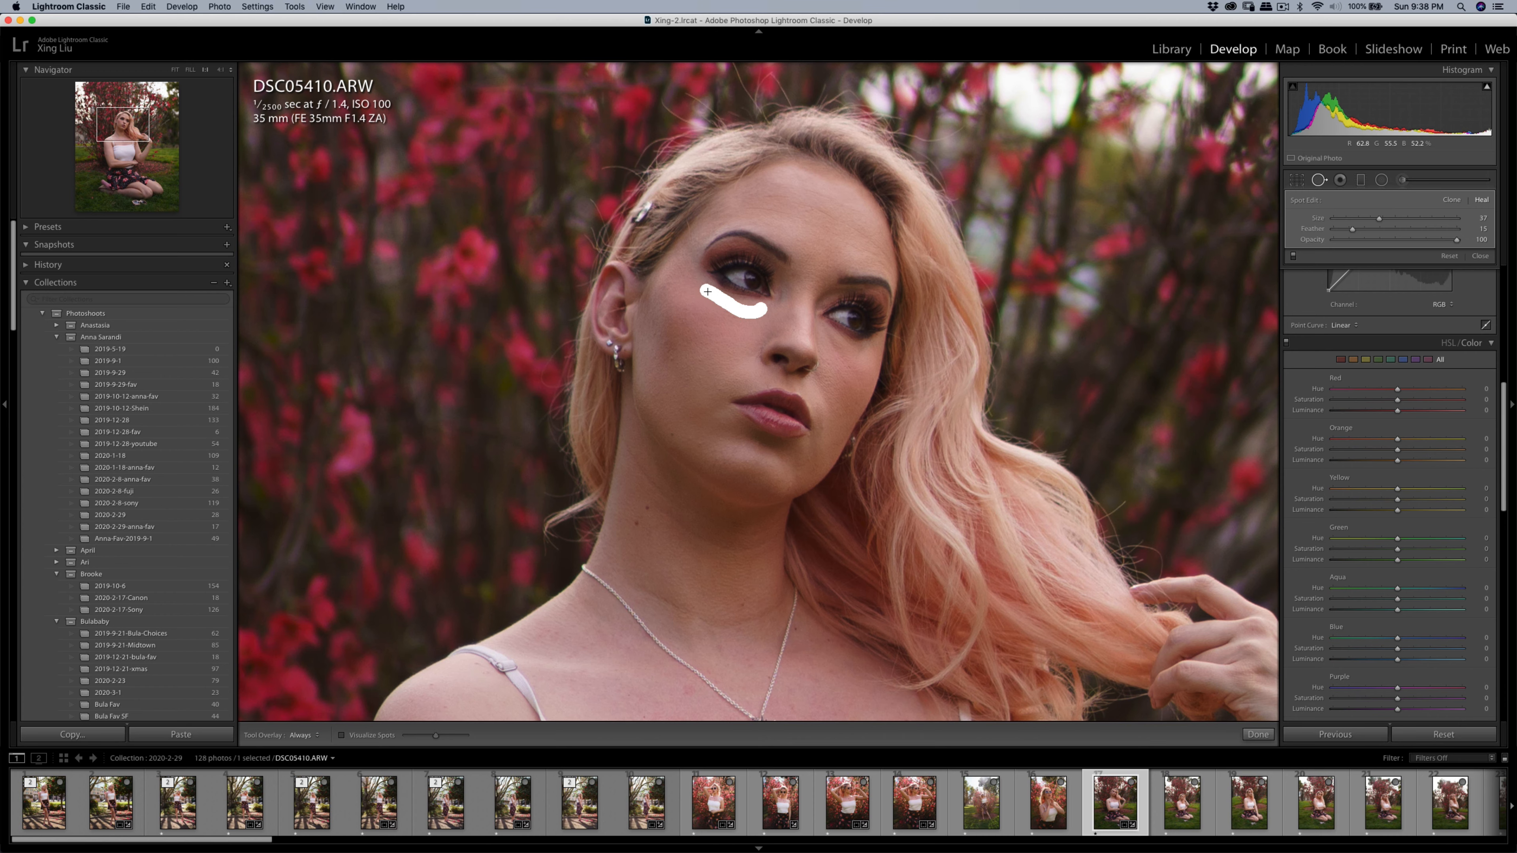
drag(739, 312, 740, 314)
drag(703, 431, 728, 320)
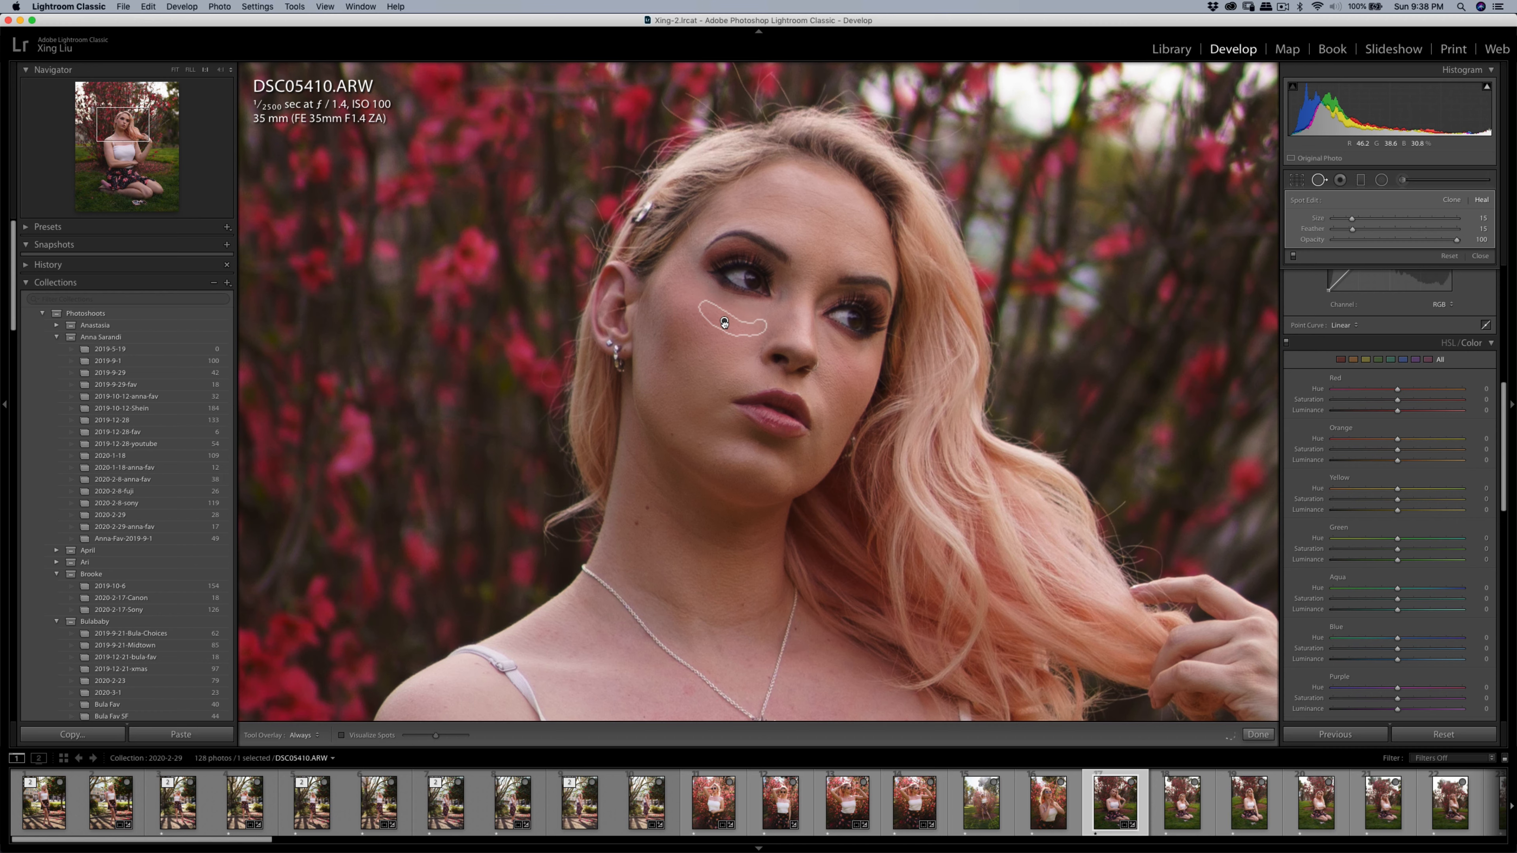
key(q)
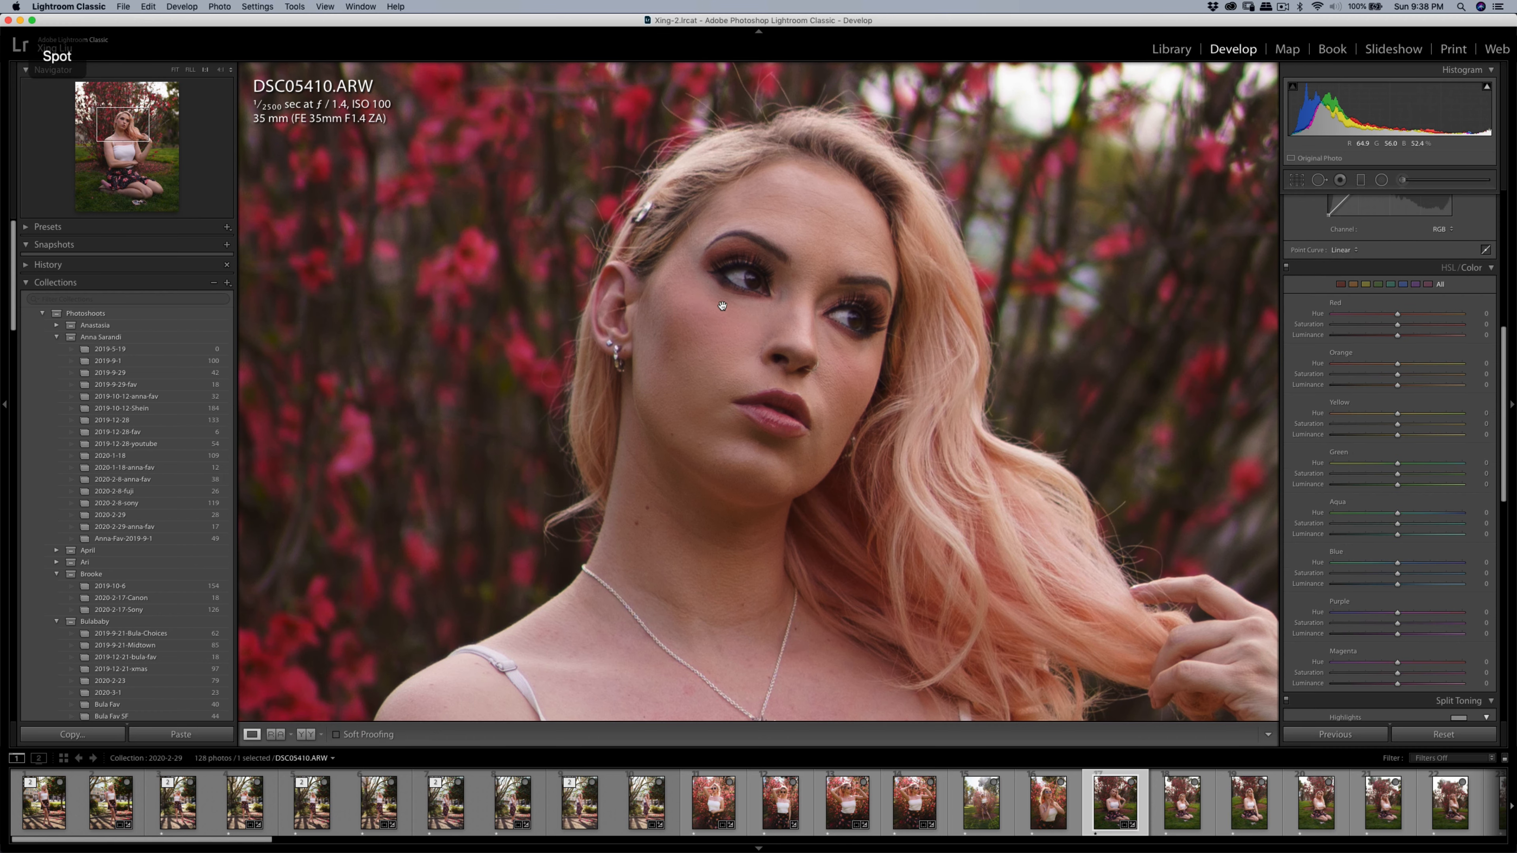
- Heal a thinner strip beneath the same eye with a smaller brush, again sampling from the cheek directly below
key(q)
drag(703, 283, 726, 301)
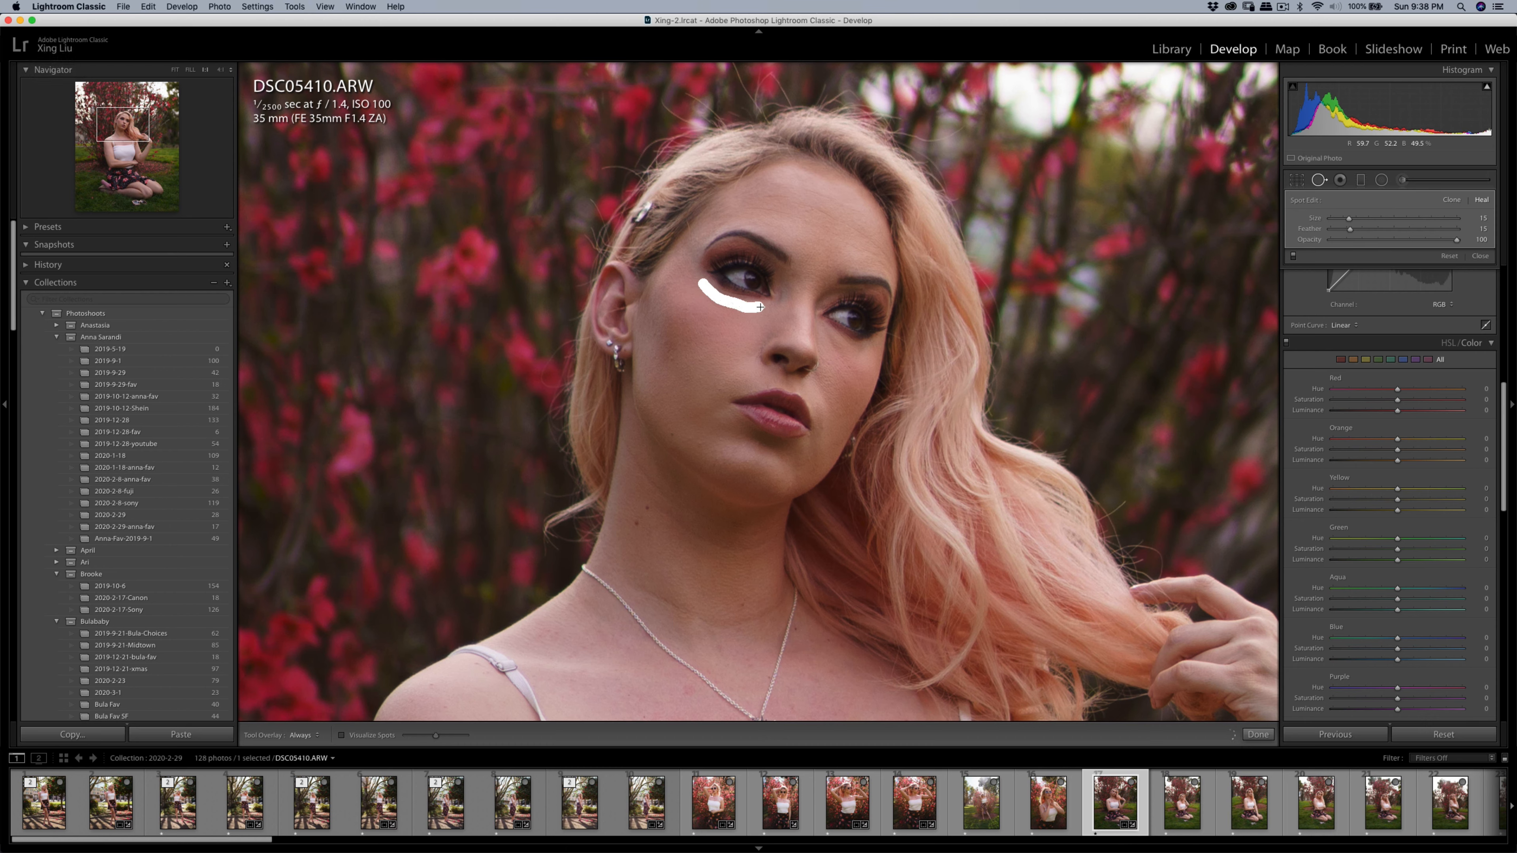
drag(769, 307, 769, 306)
mouse_move(761, 216)
mouse_down()
mouse_move(741, 324)
mouse_move(725, 320)
mouse_up()
key(q)
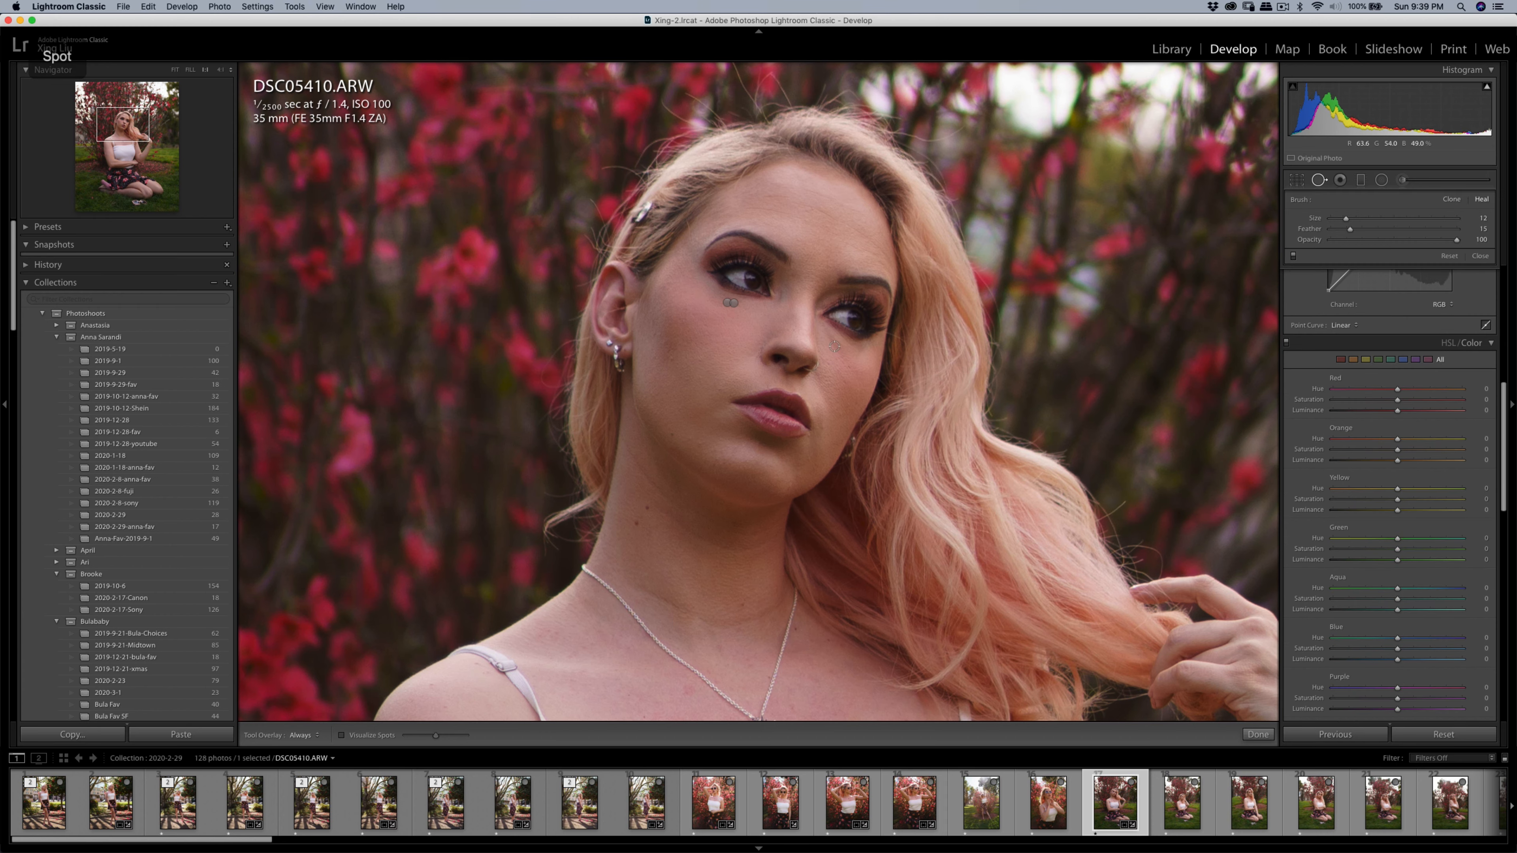
- Heal the skin beneath the eye on her hair-covered side with small strokes of size 12 and 10, sampling from the nearby cheek
mouse_move(823, 330)
mouse_down()
mouse_move(945, 414)
mouse_move(844, 365)
mouse_up()
drag(841, 363, 839, 362)
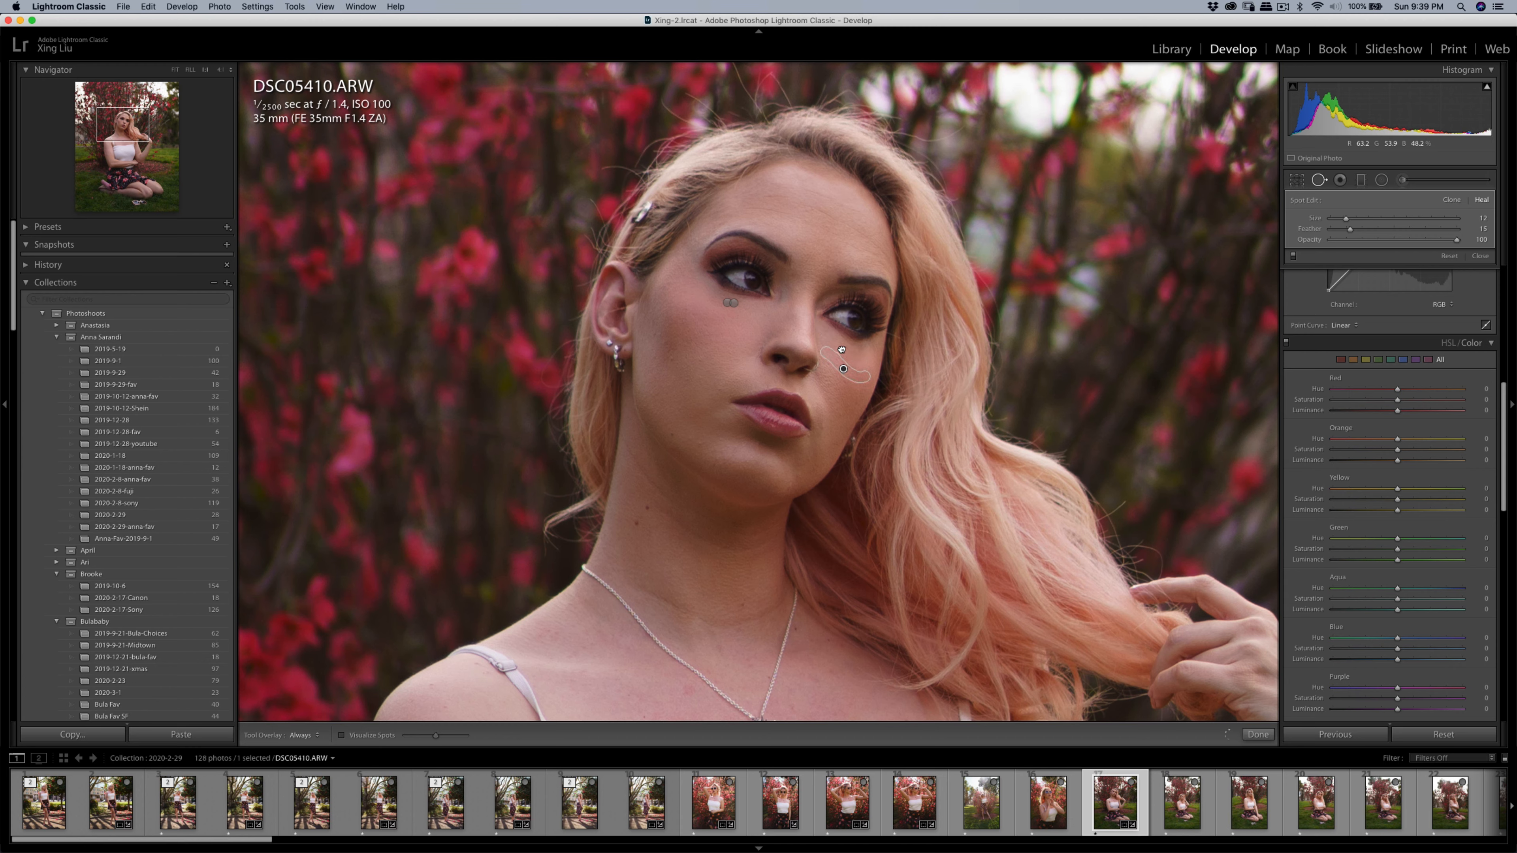
key(q)
key(q)
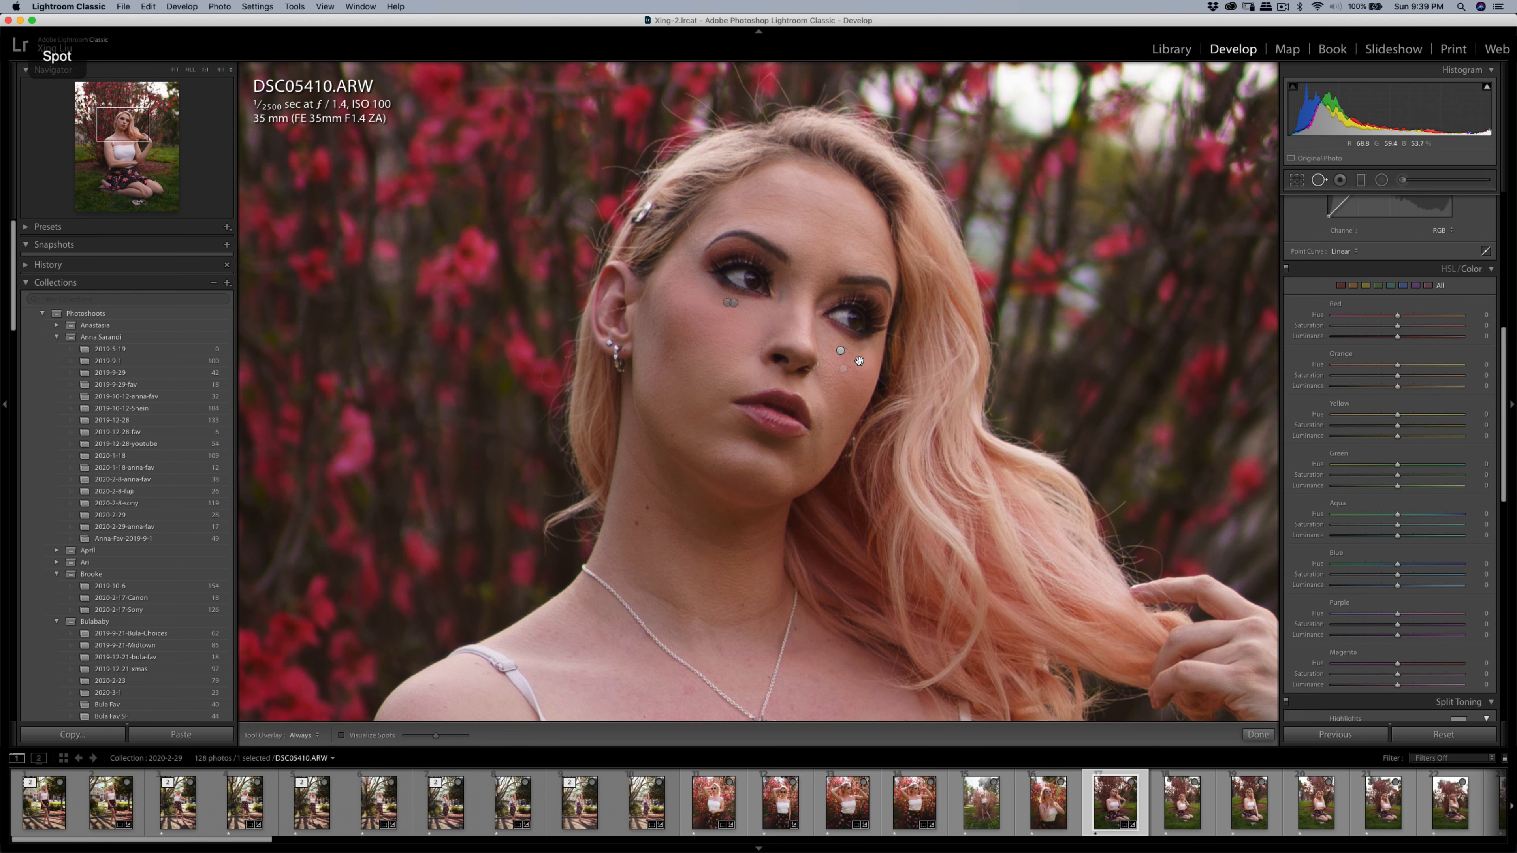
mouse_move(871, 357)
mouse_down()
mouse_move(829, 336)
mouse_move(936, 383)
mouse_move(841, 357)
mouse_up()
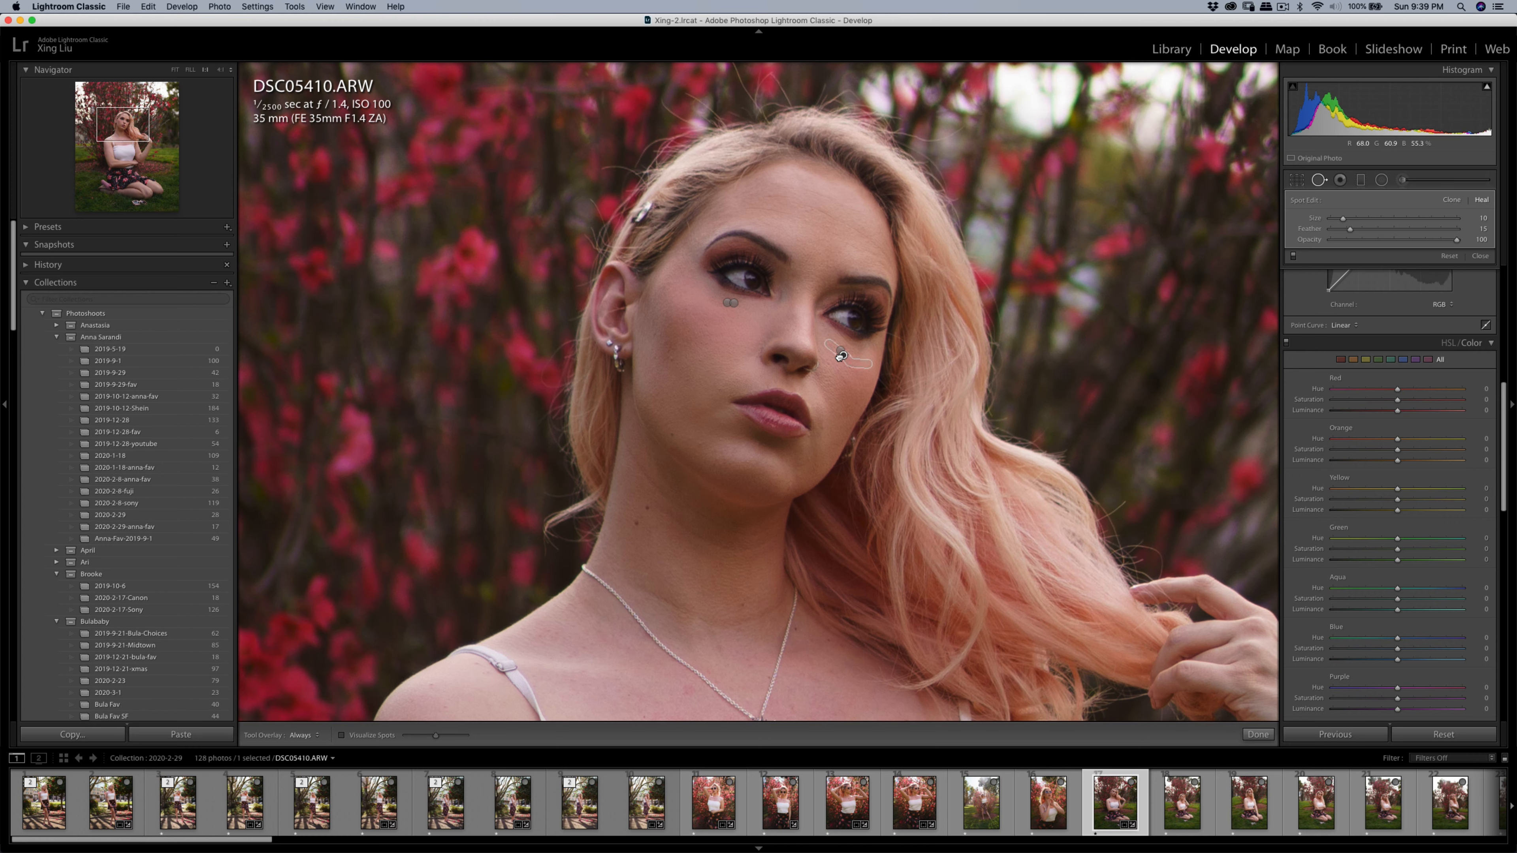
key(q)
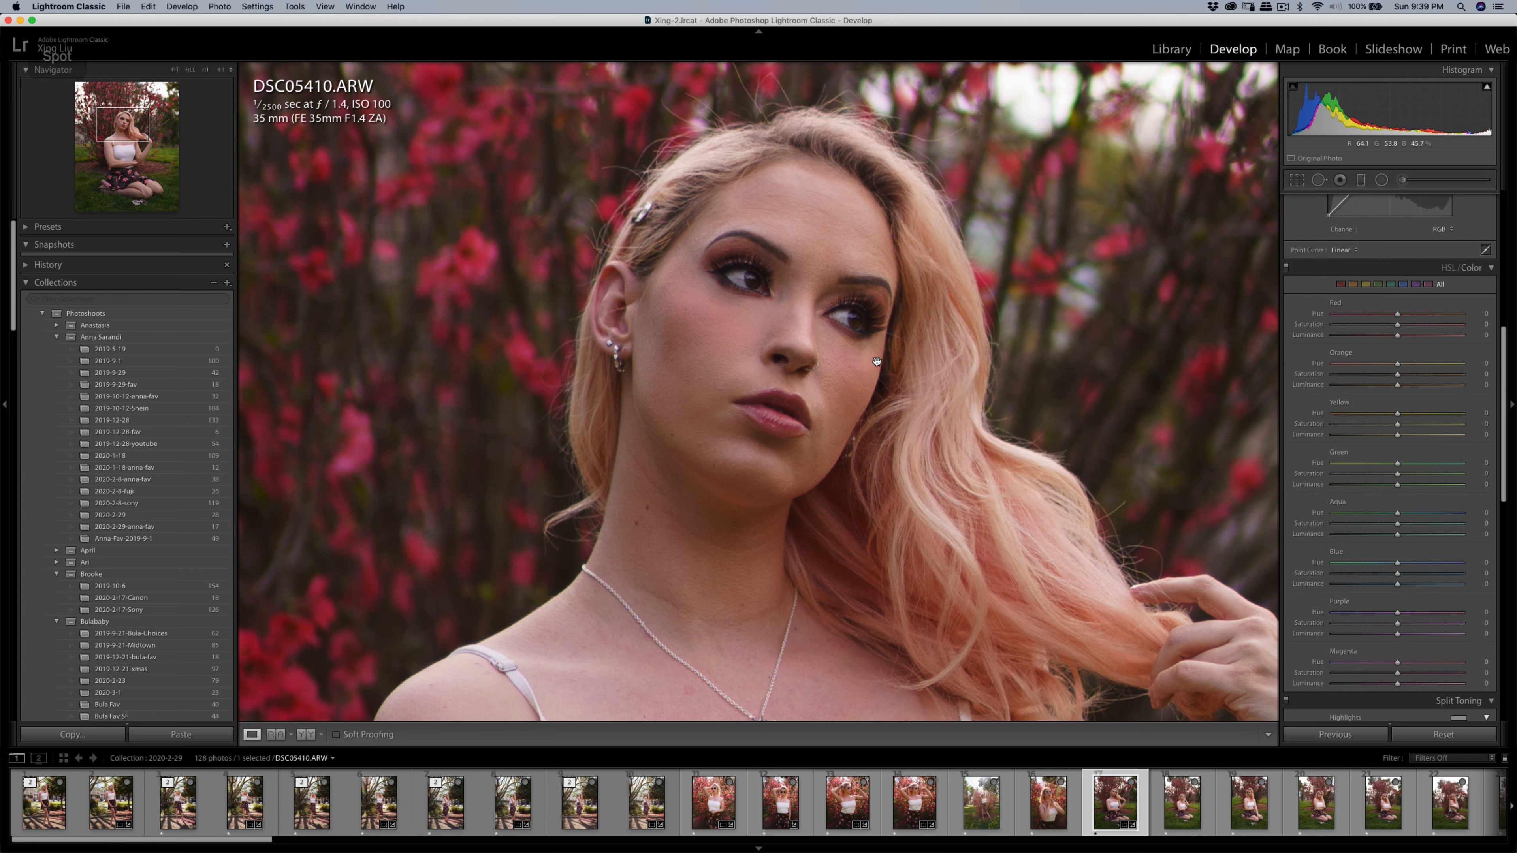
- Brush Soften Skin (Lite) at size 4 over the healed under-eye areas, and return to the full-photo view
key(k)
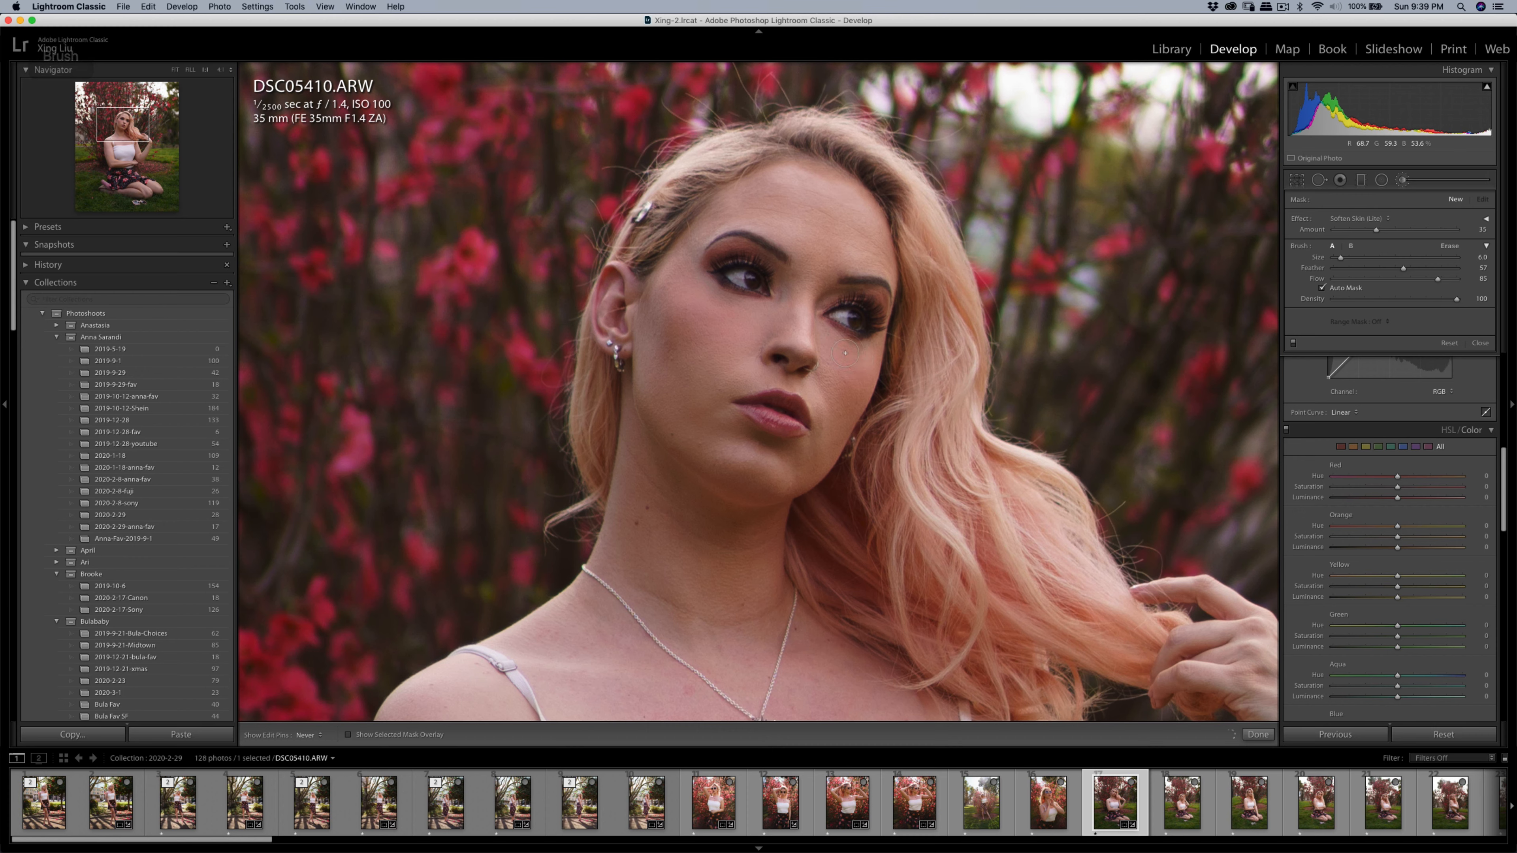
key(bracketleft)
key(bracketleft)
drag(863, 361, 866, 353)
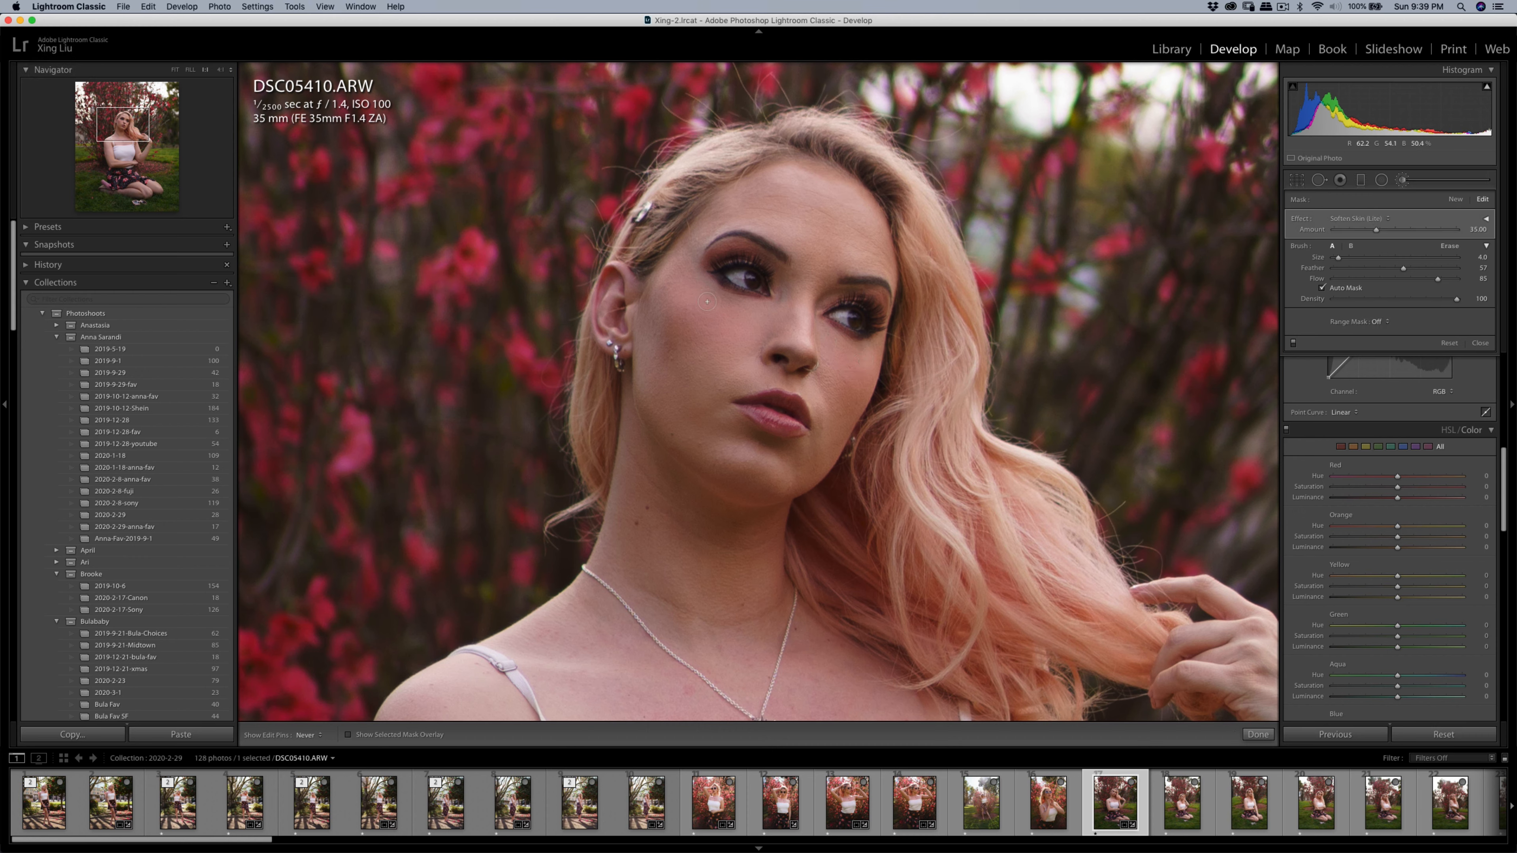
key(q)
key(q)
click(716, 341)
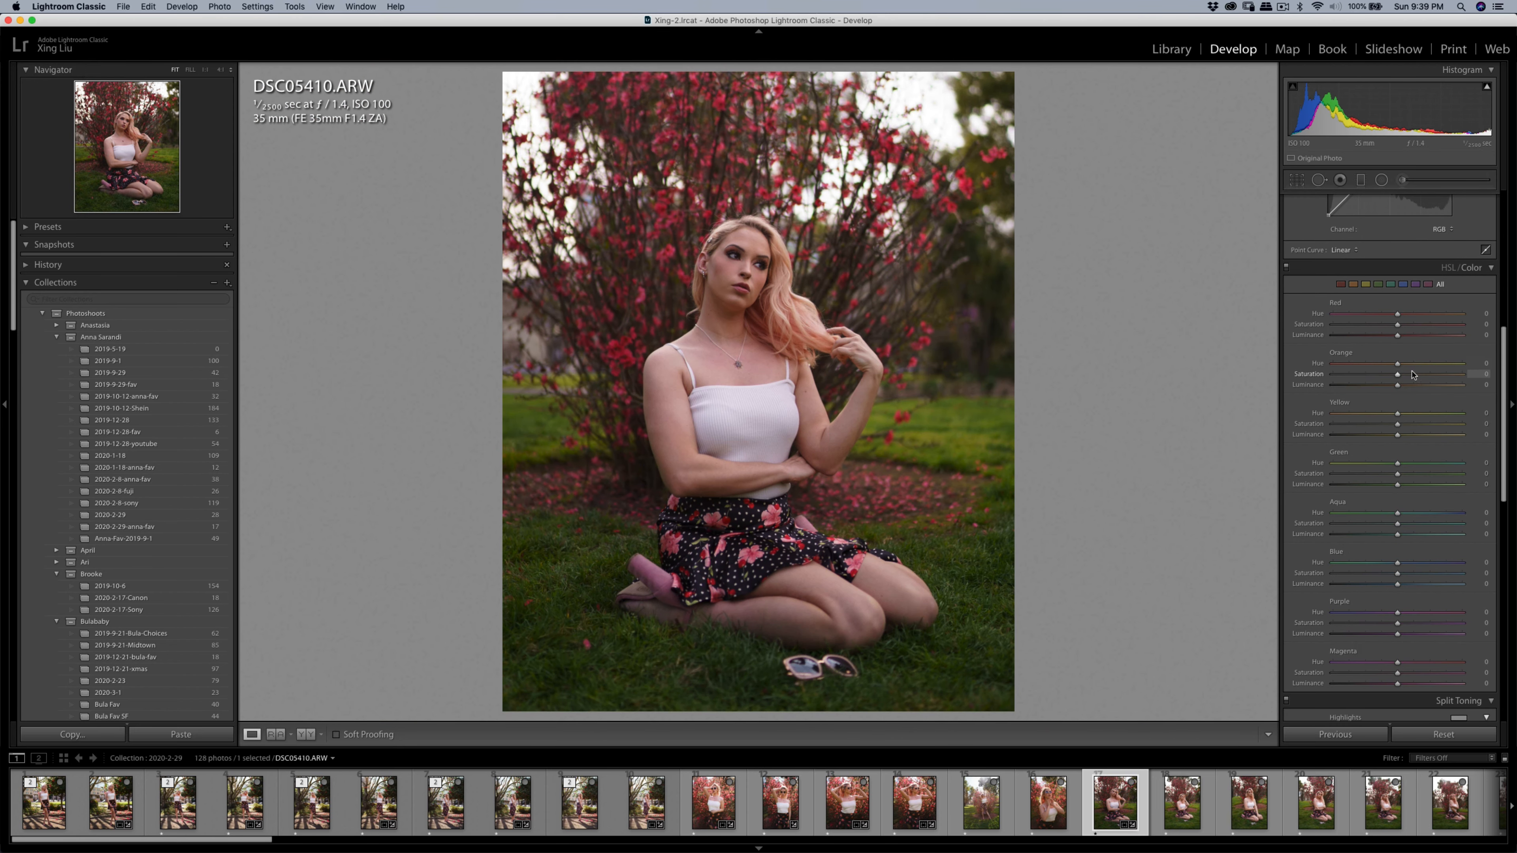
- Set the photo's exposure to +0.10, contrast to +22 and highlights to −16
scroll(1424, 373, up, 5)
scroll(1425, 373, up, 3)
mouse_move(1394, 328)
mouse_down()
mouse_move(1407, 328)
mouse_move(1396, 318)
mouse_move(1384, 345)
mouse_move(1393, 323)
mouse_up()
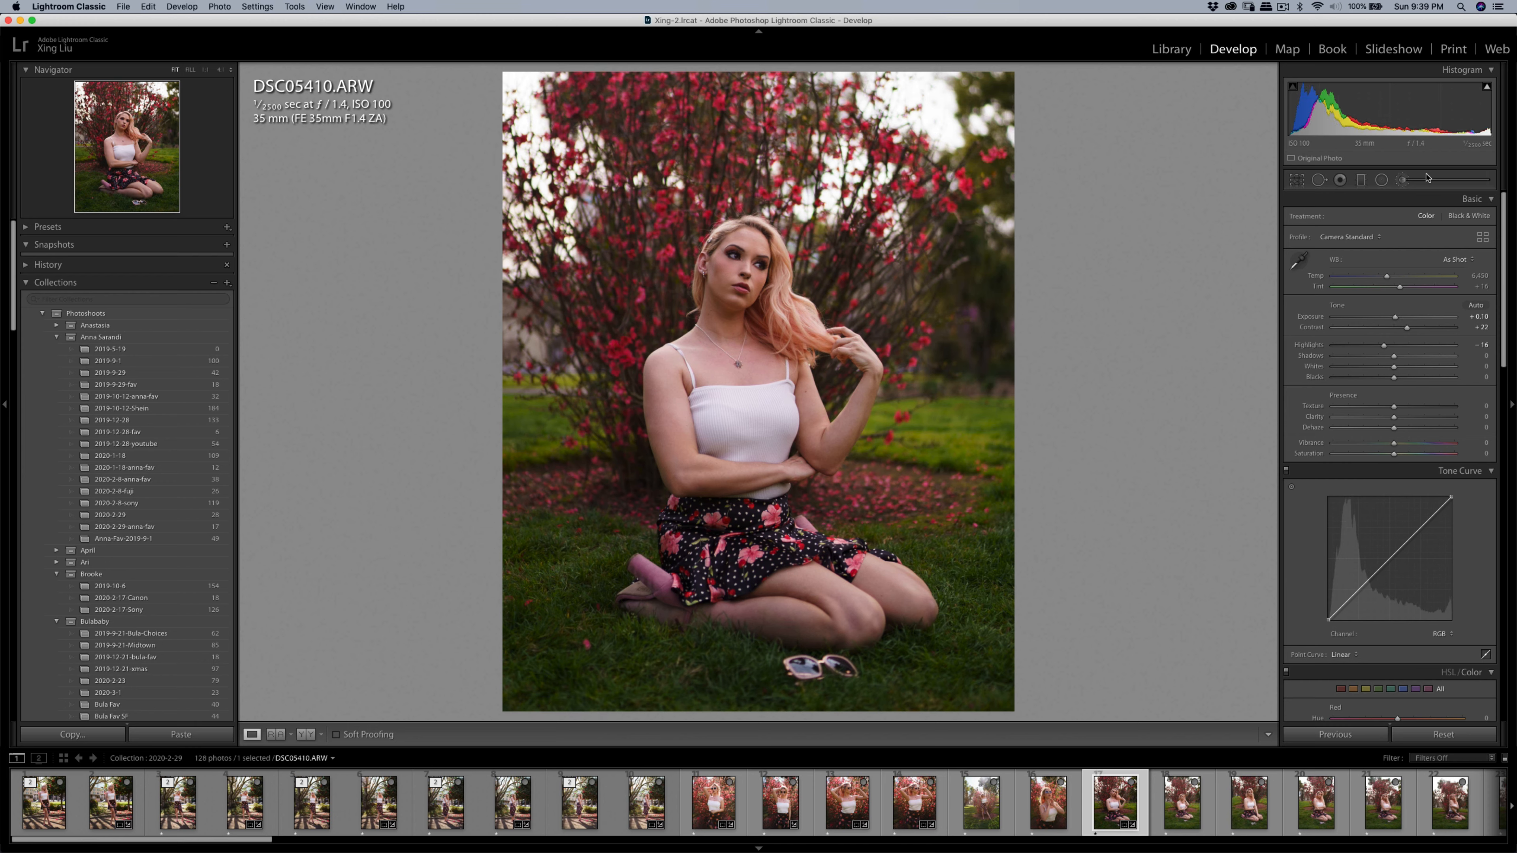
- Brush a Shadows effect of about 12 over the woman's skin around the neck and shoulders
click(1404, 179)
click(1375, 219)
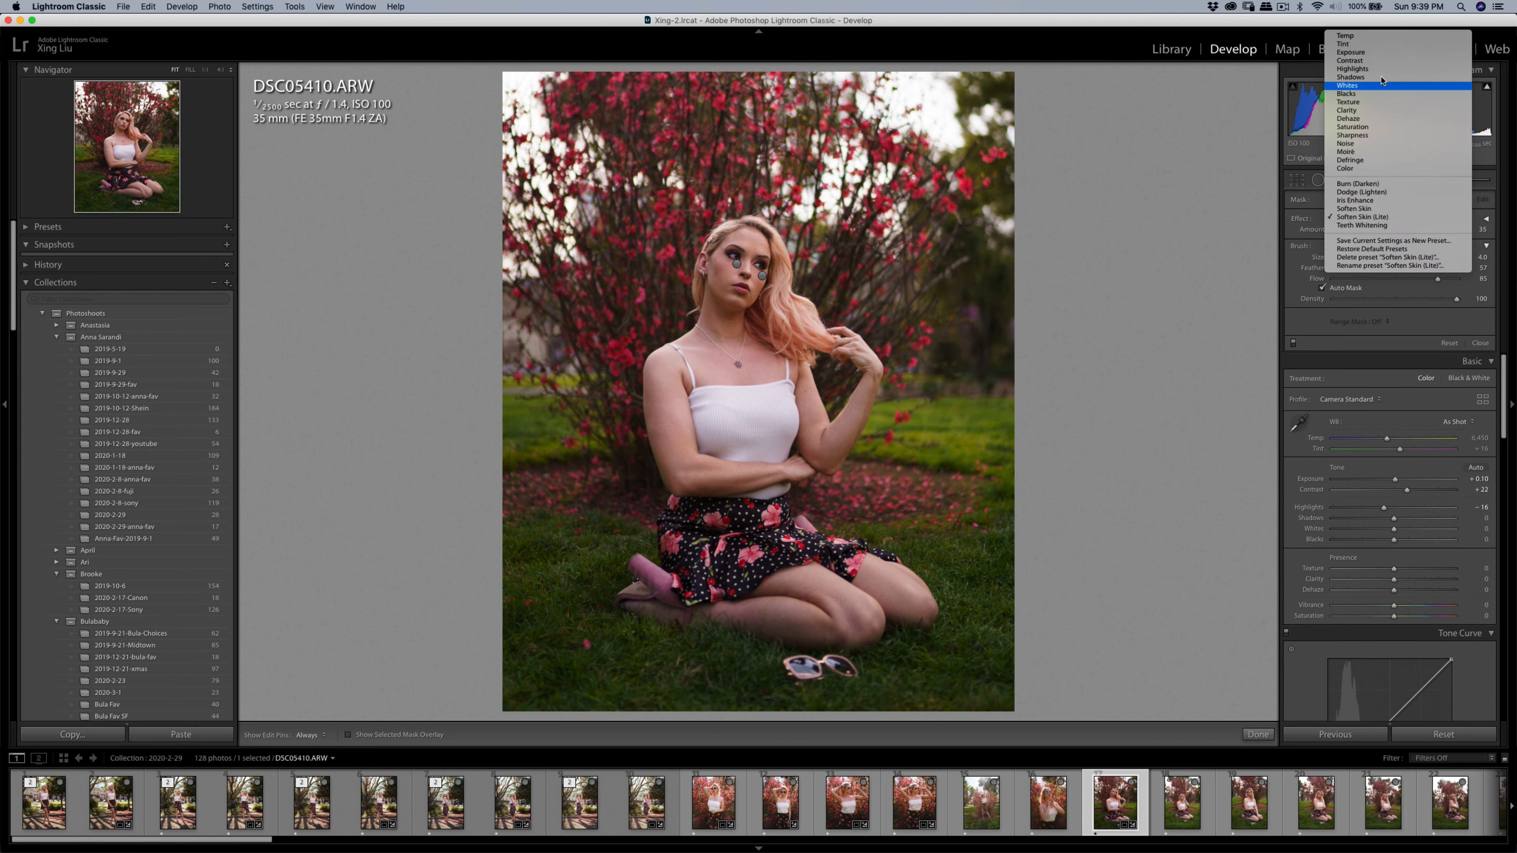
click(1367, 77)
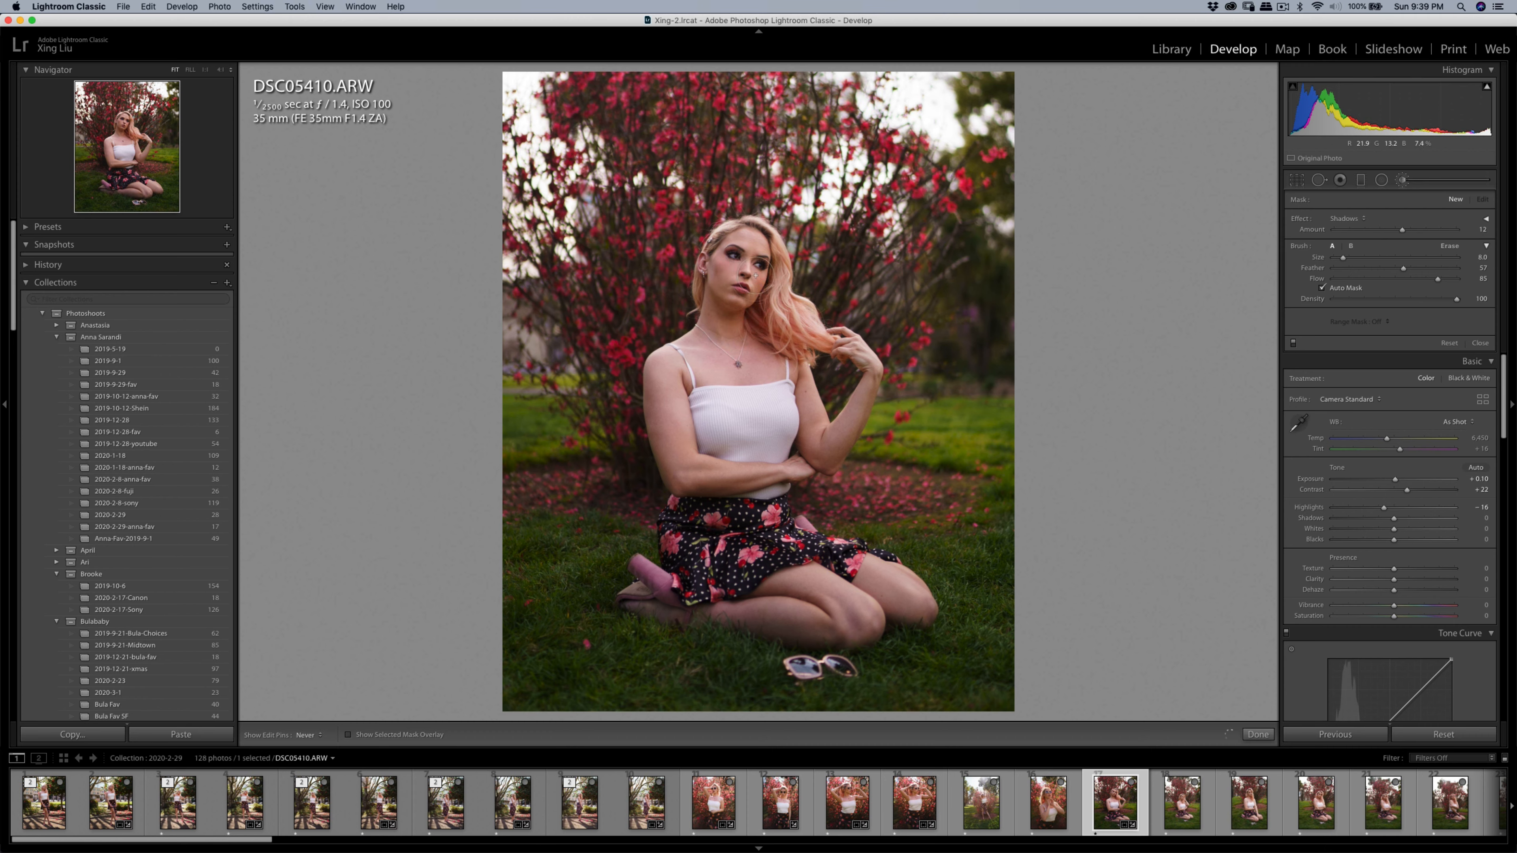
drag(682, 352, 685, 355)
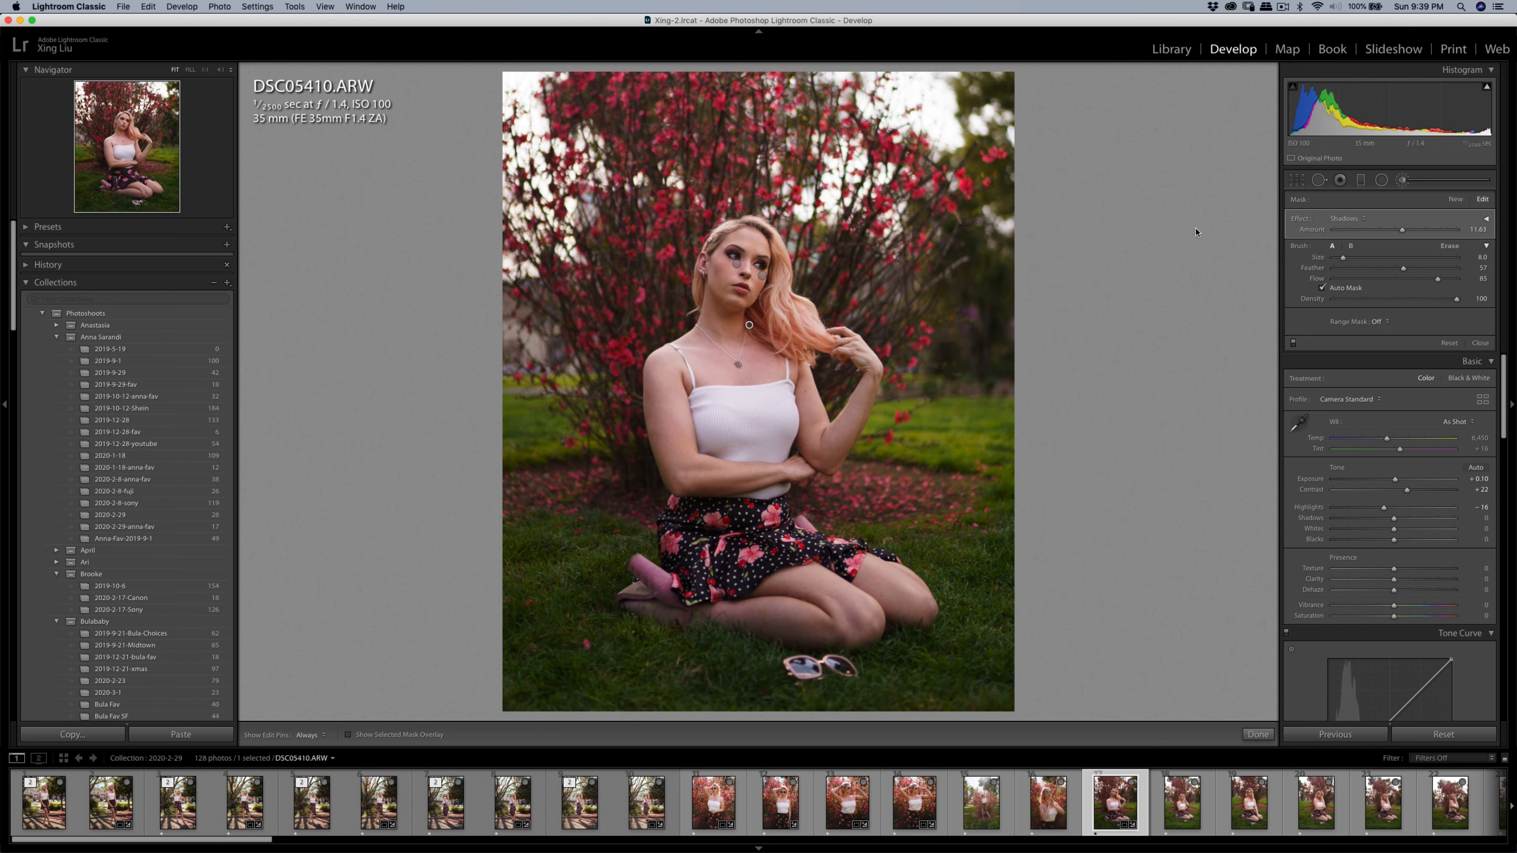
click(1404, 182)
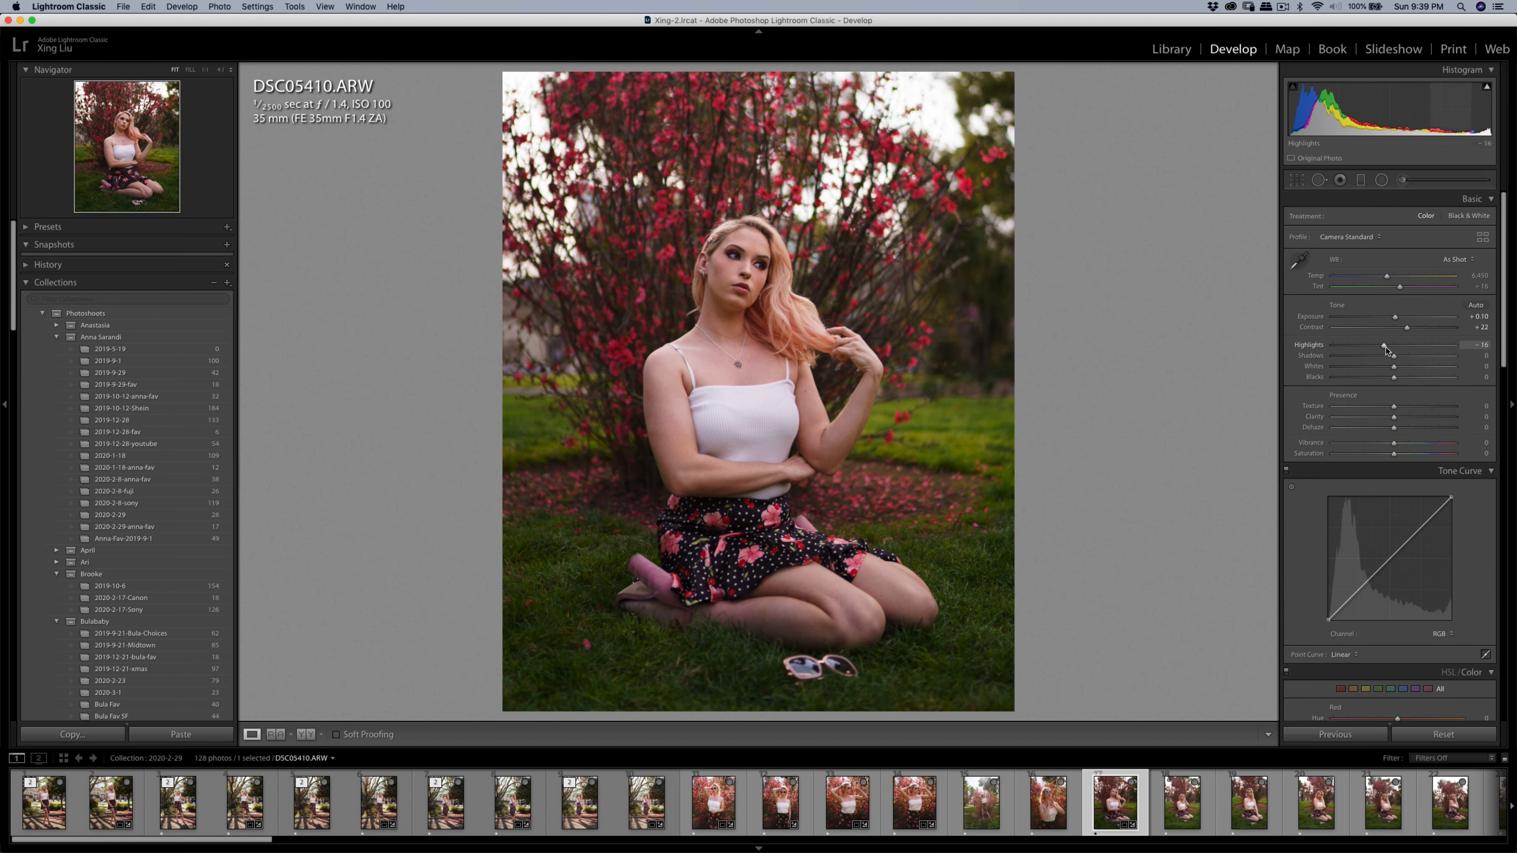
- Set highlights to −17 and contrast to +27, and slightly tighten and reposition the 4 x 5 / 8 x 10 crop around the woman
drag(1384, 346, 1410, 327)
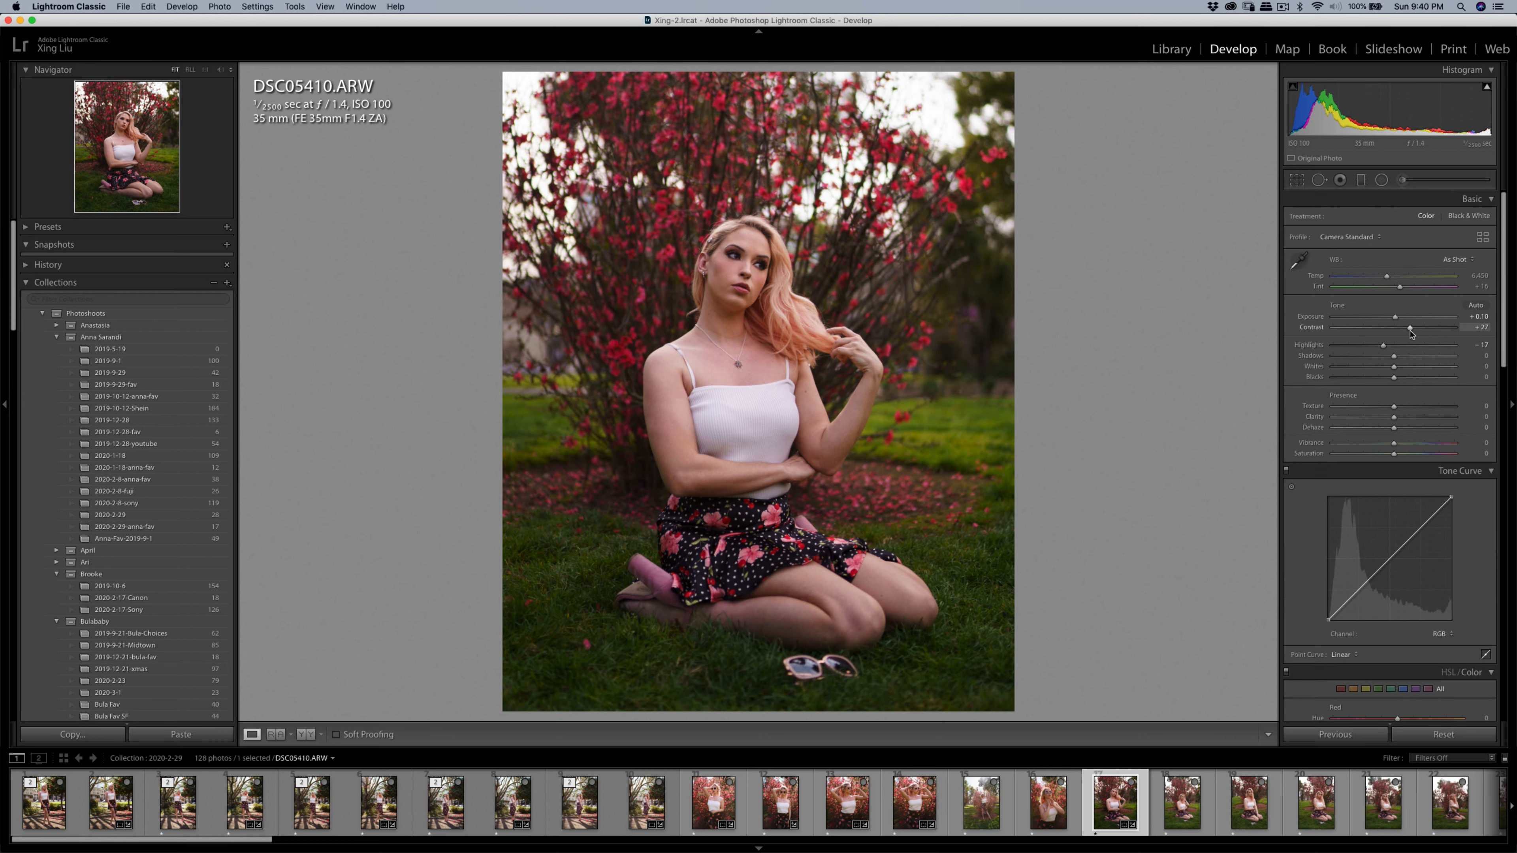
click(1297, 181)
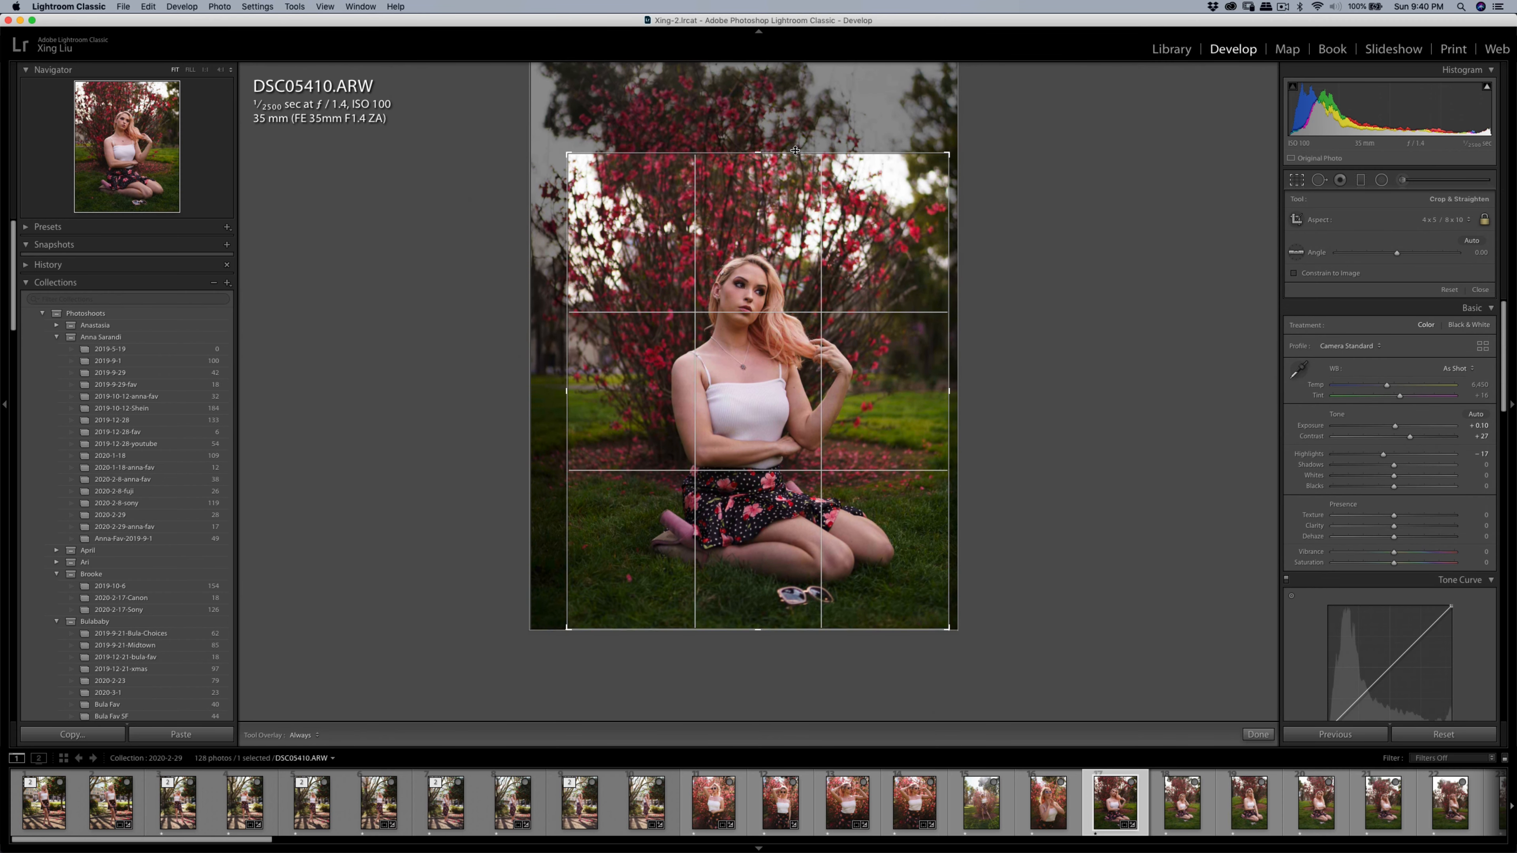
drag(795, 150, 789, 210)
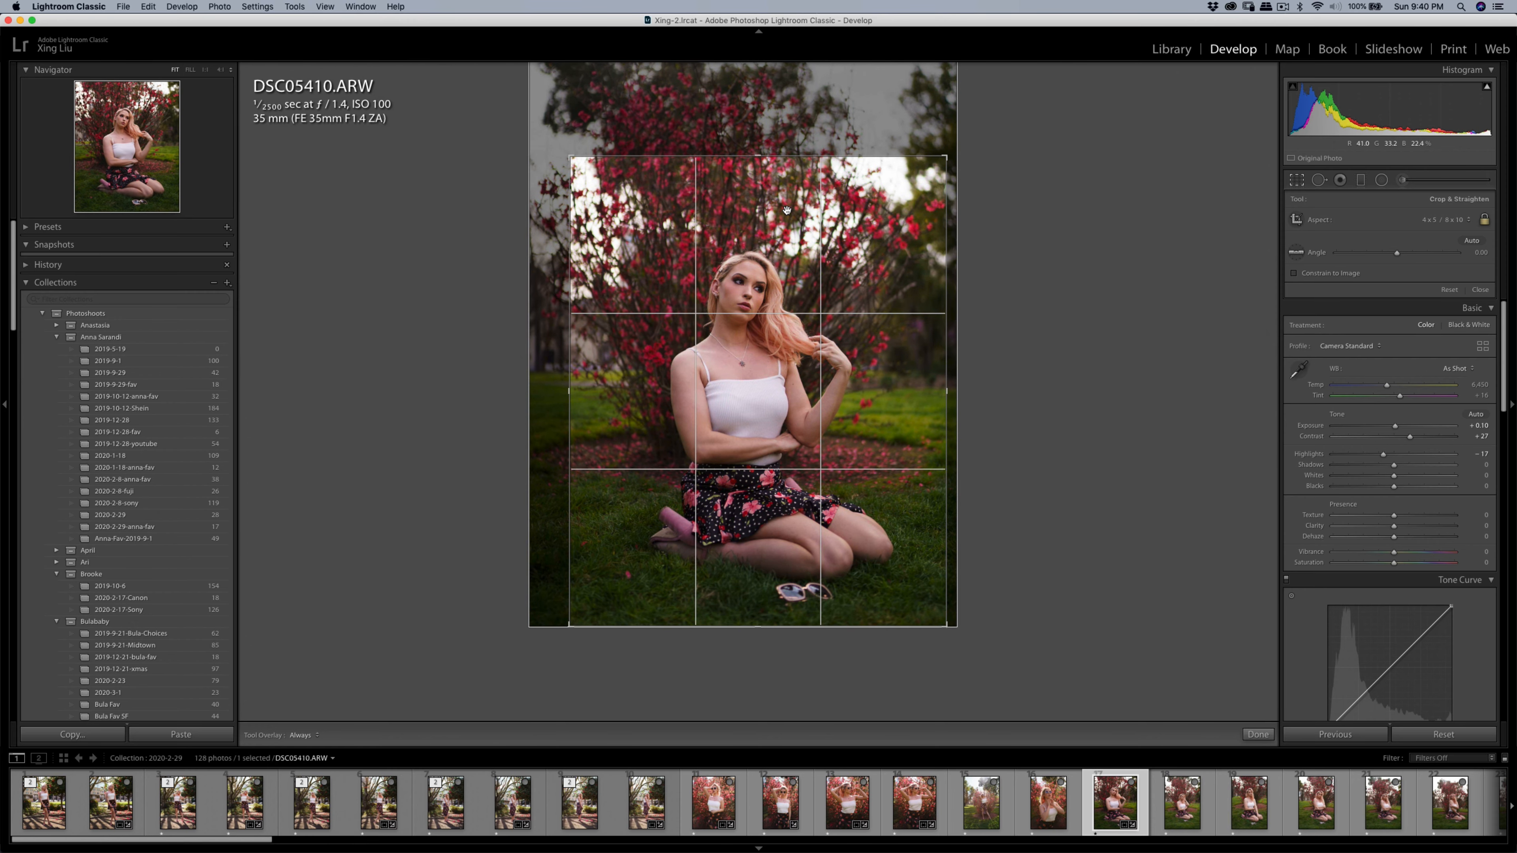
drag(787, 210, 786, 211)
key(Return)
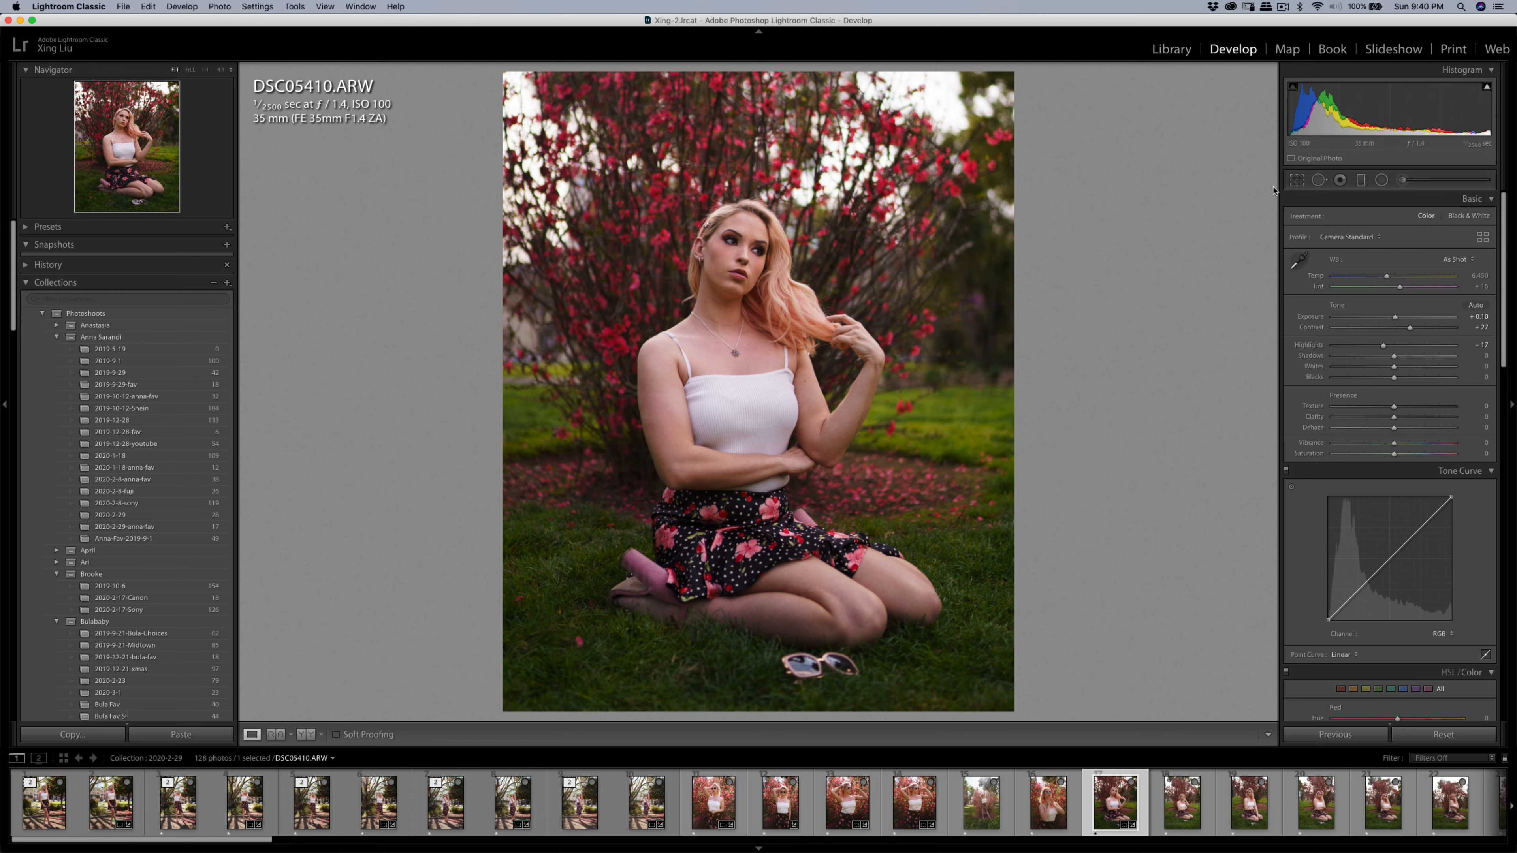
key(r)
drag(892, 300, 890, 300)
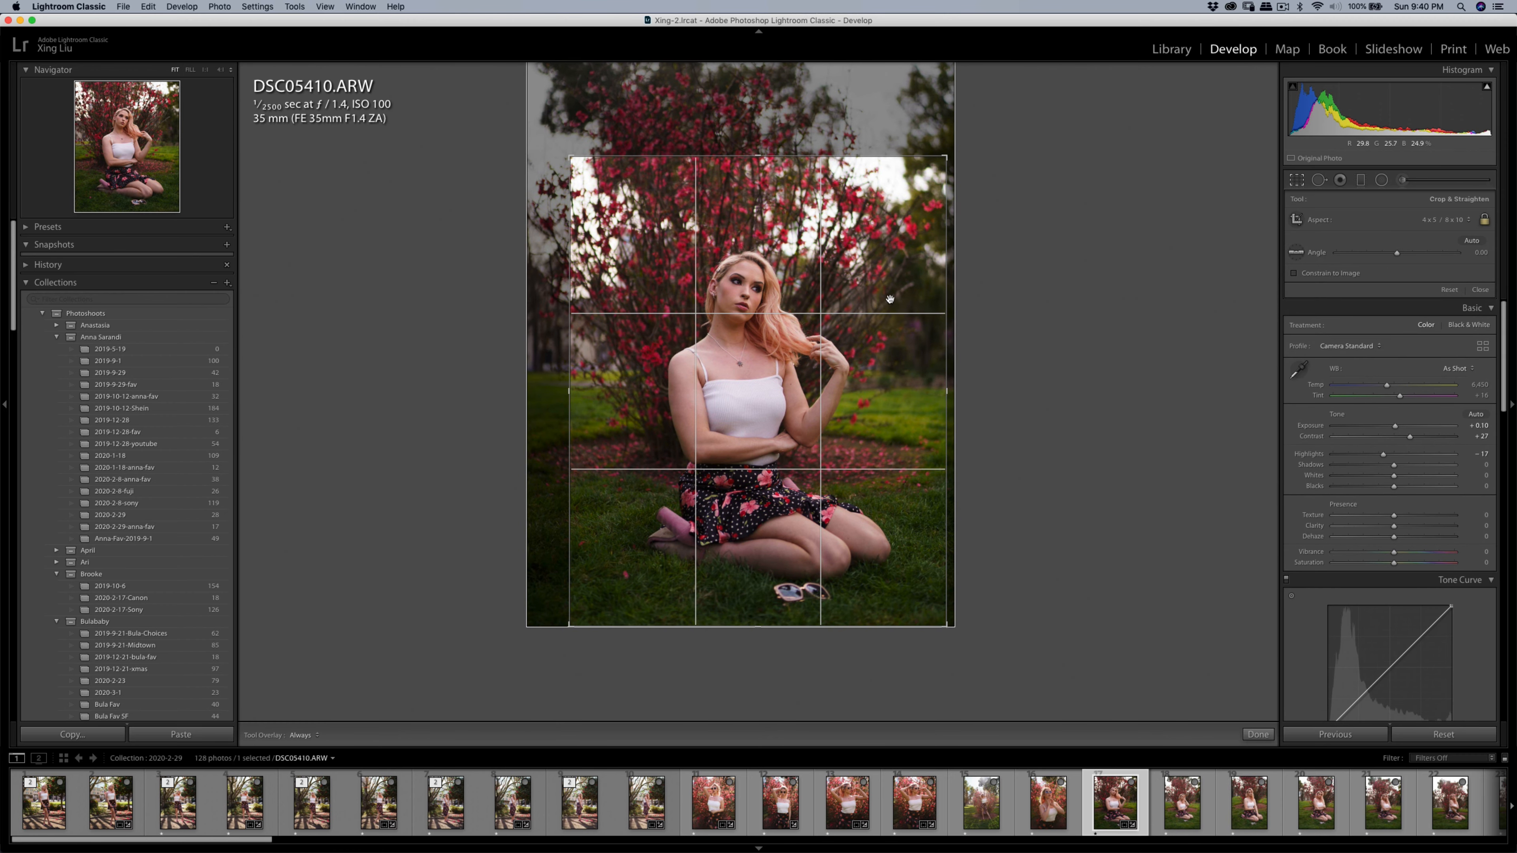
key(Return)
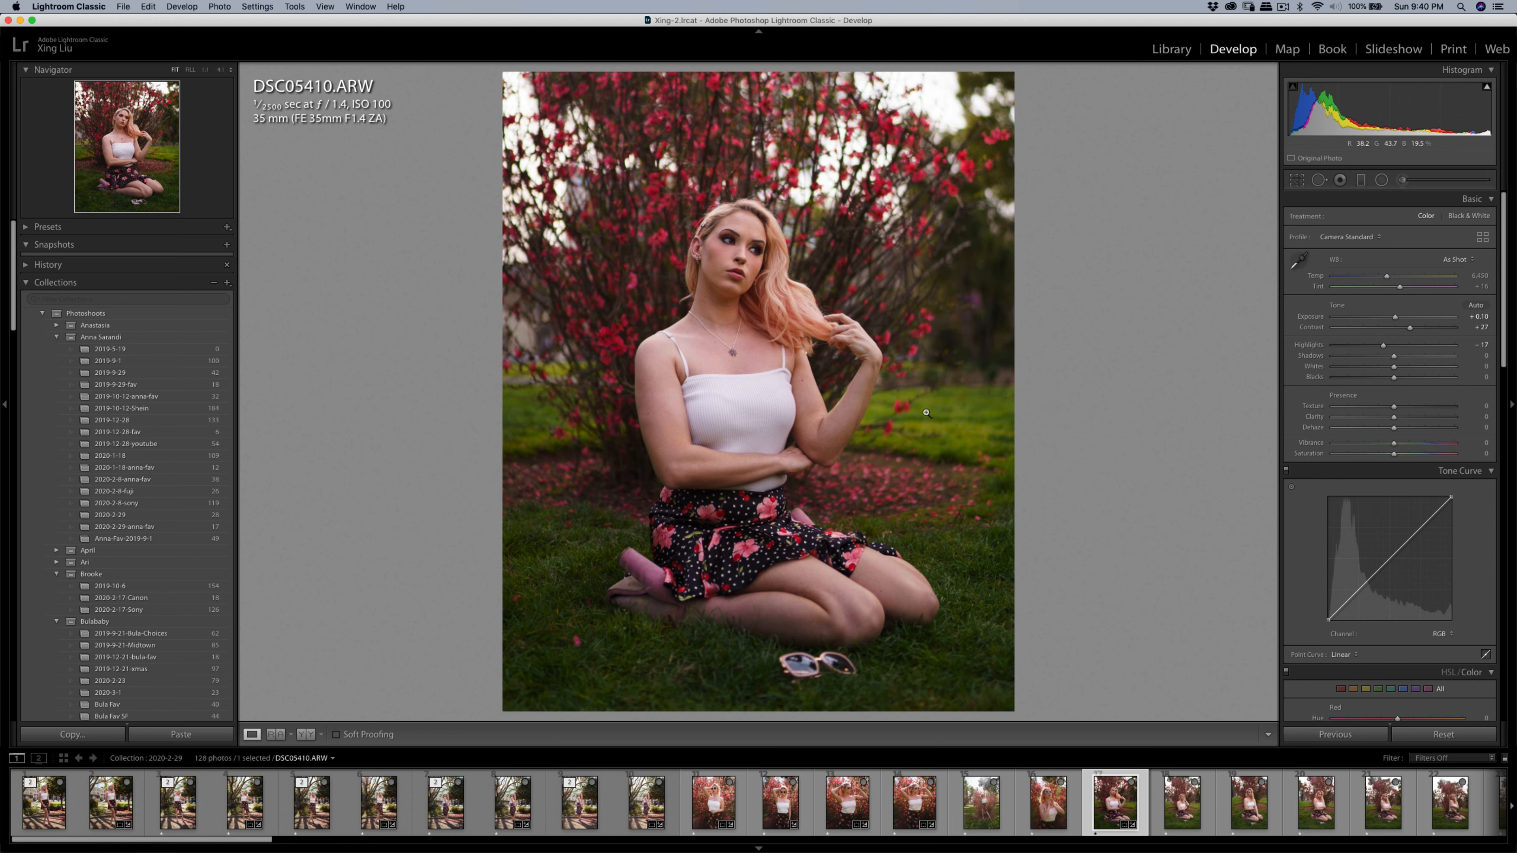
- Edit a copy of the photo in Portraiture 3, sampling the skin mask from her face, and apply the smoothing
right_click(897, 351)
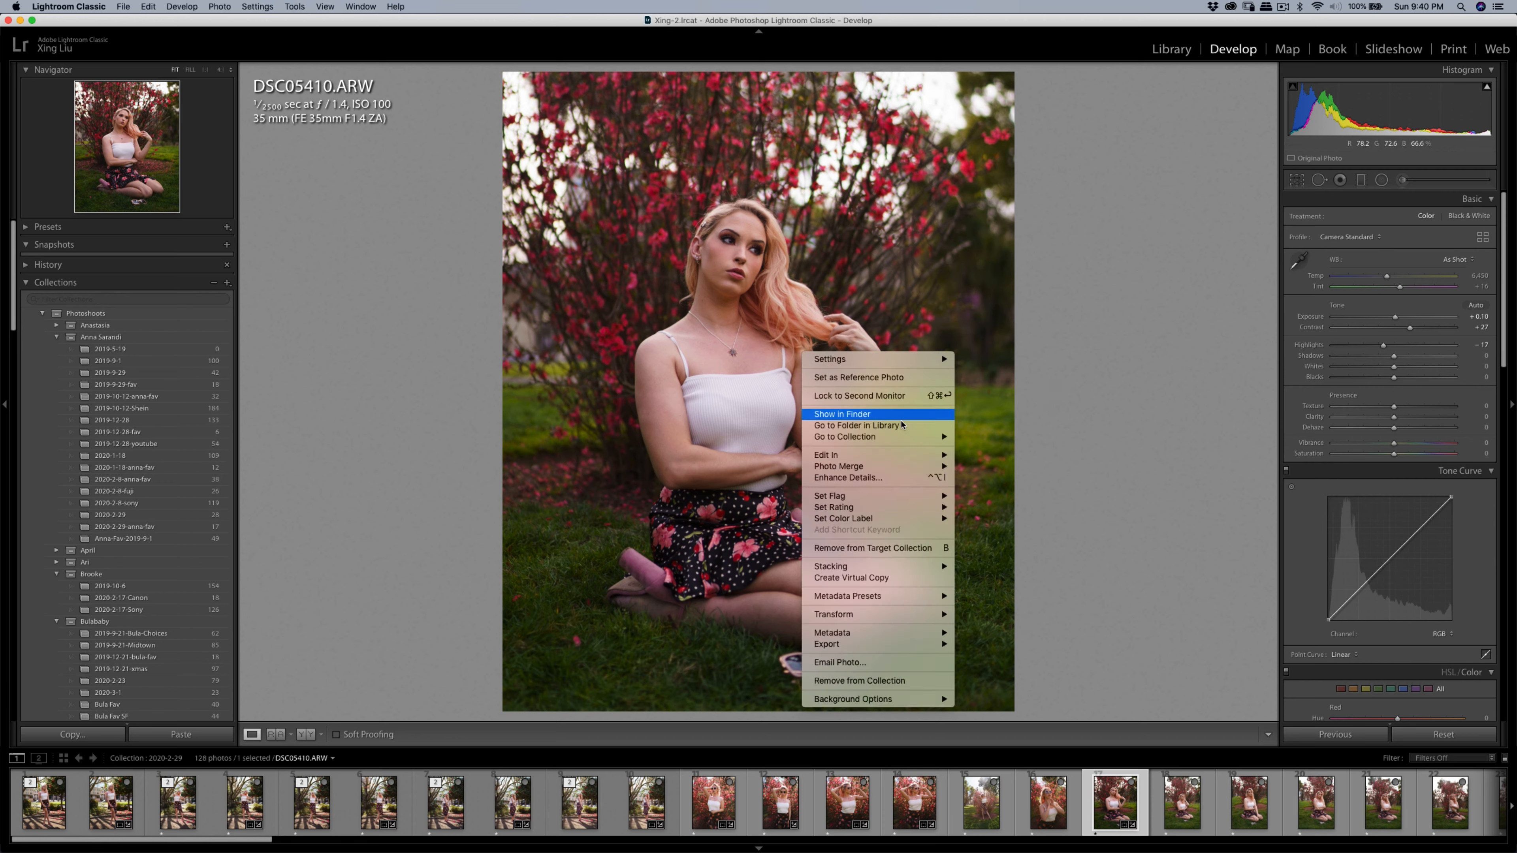
mouse_move(904, 456)
click(998, 484)
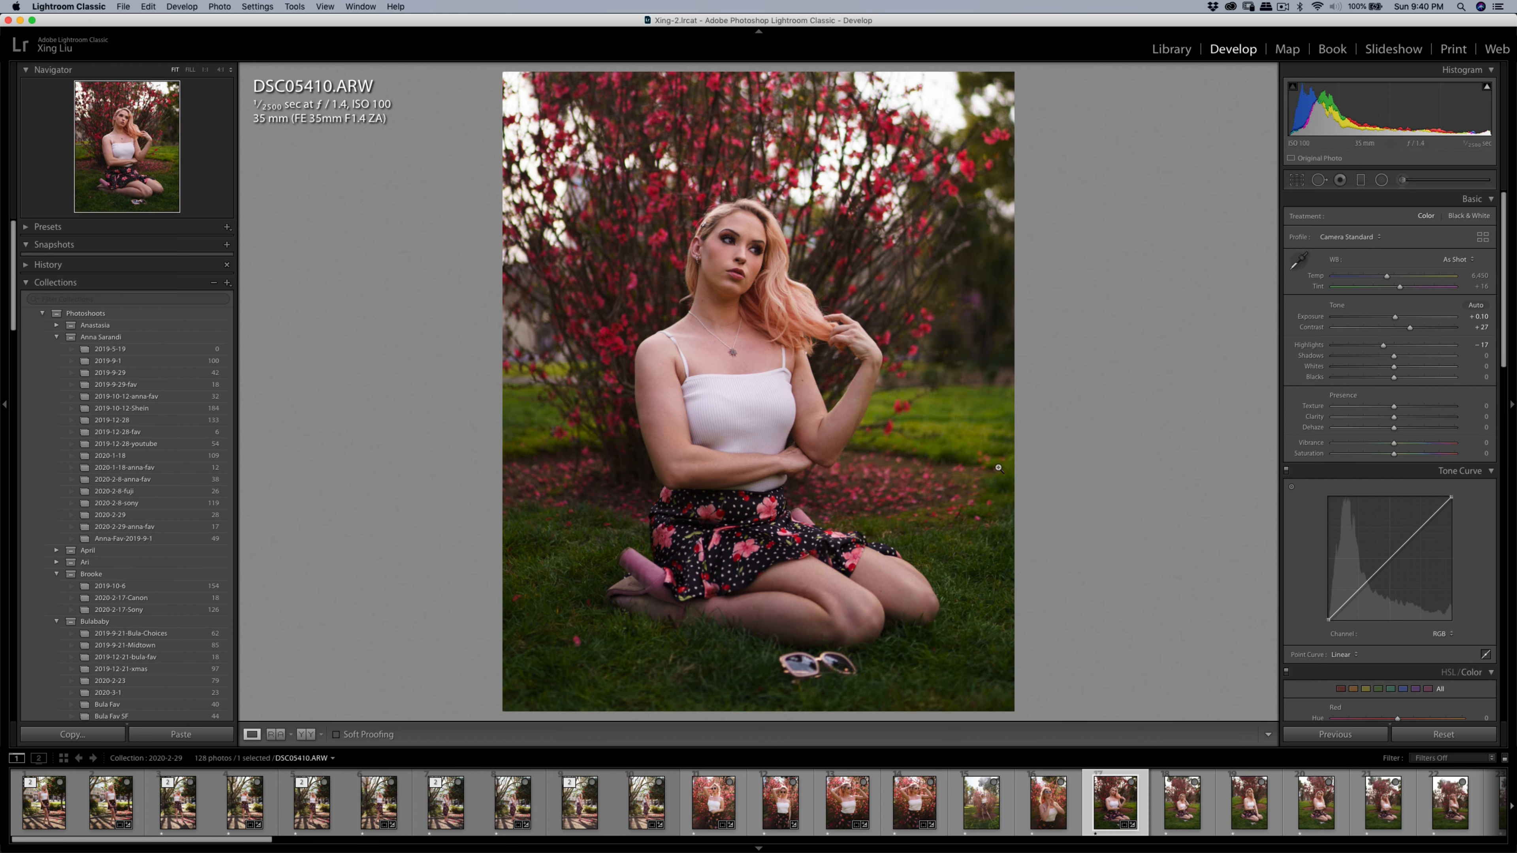
click(1014, 395)
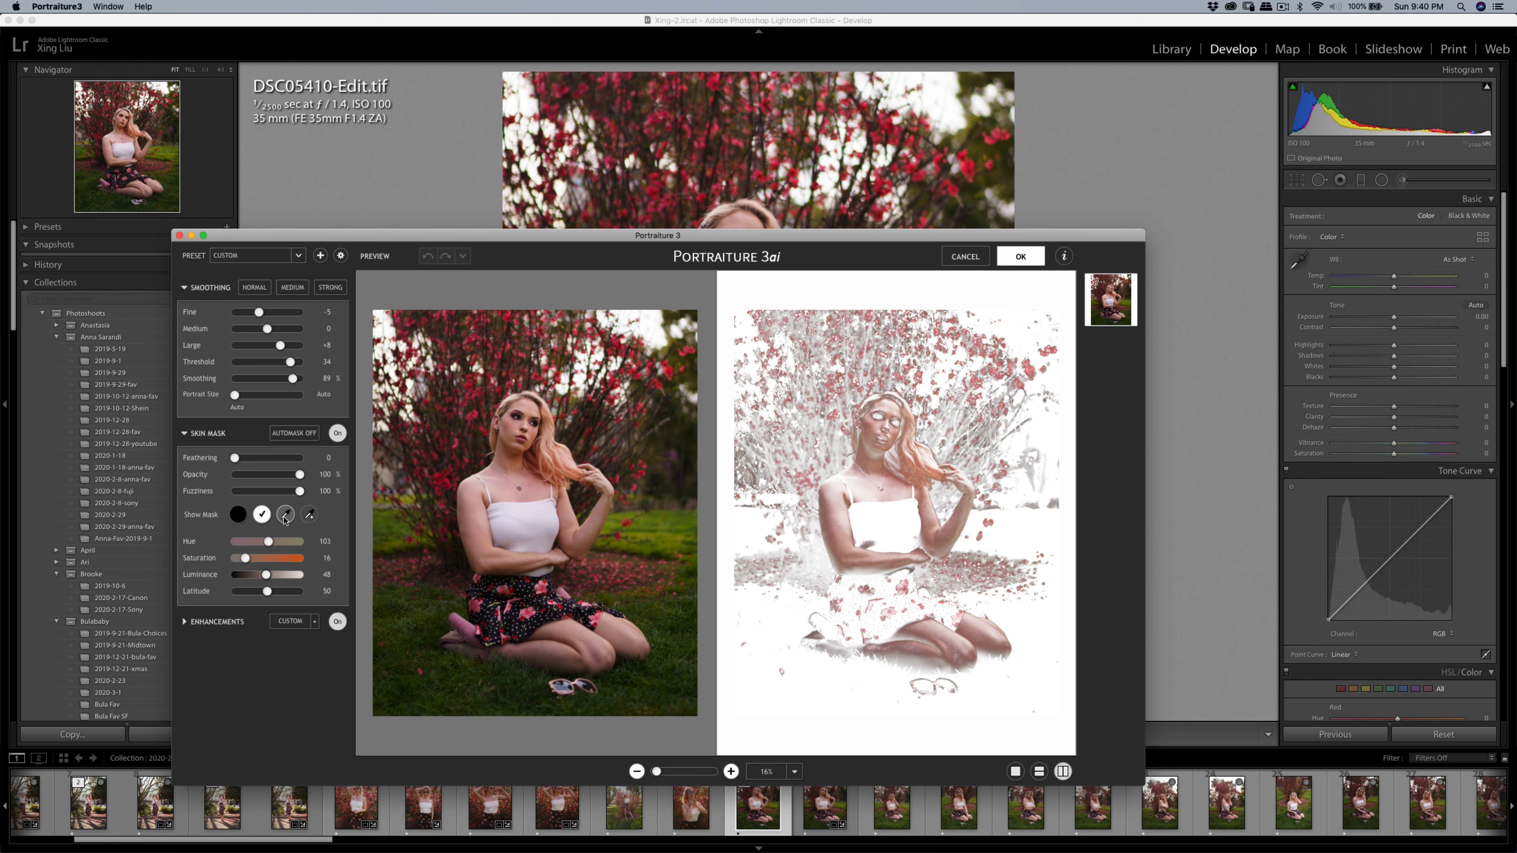
click(309, 514)
click(534, 405)
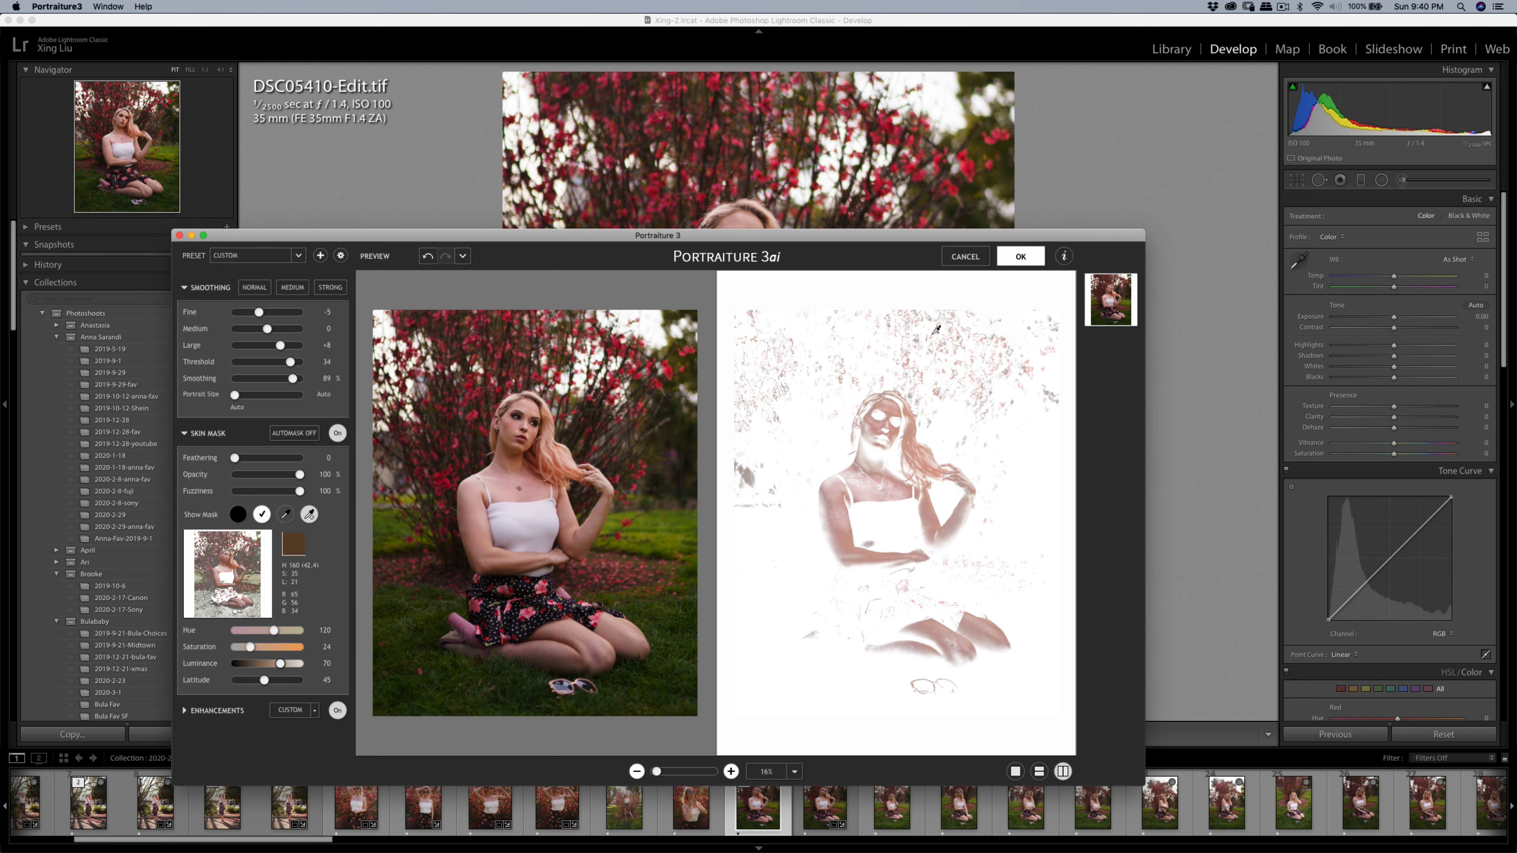
click(1003, 263)
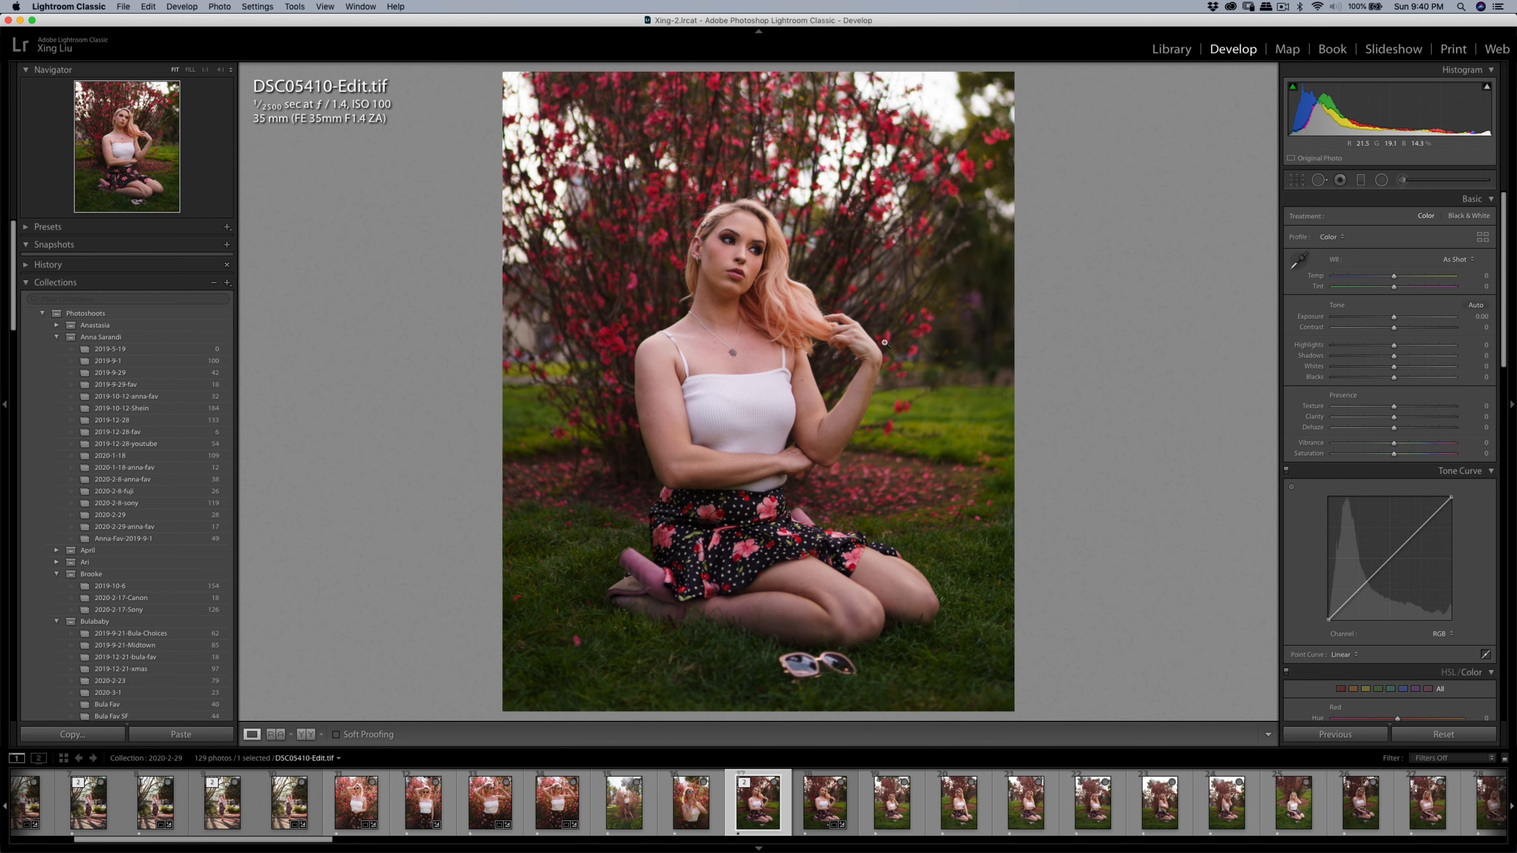
- Set the green hue to +5, saturation to −62 and luminance to −34 on DSC05410-Edit.tif
scroll(1373, 451, down, 5)
scroll(1373, 452, down, 10)
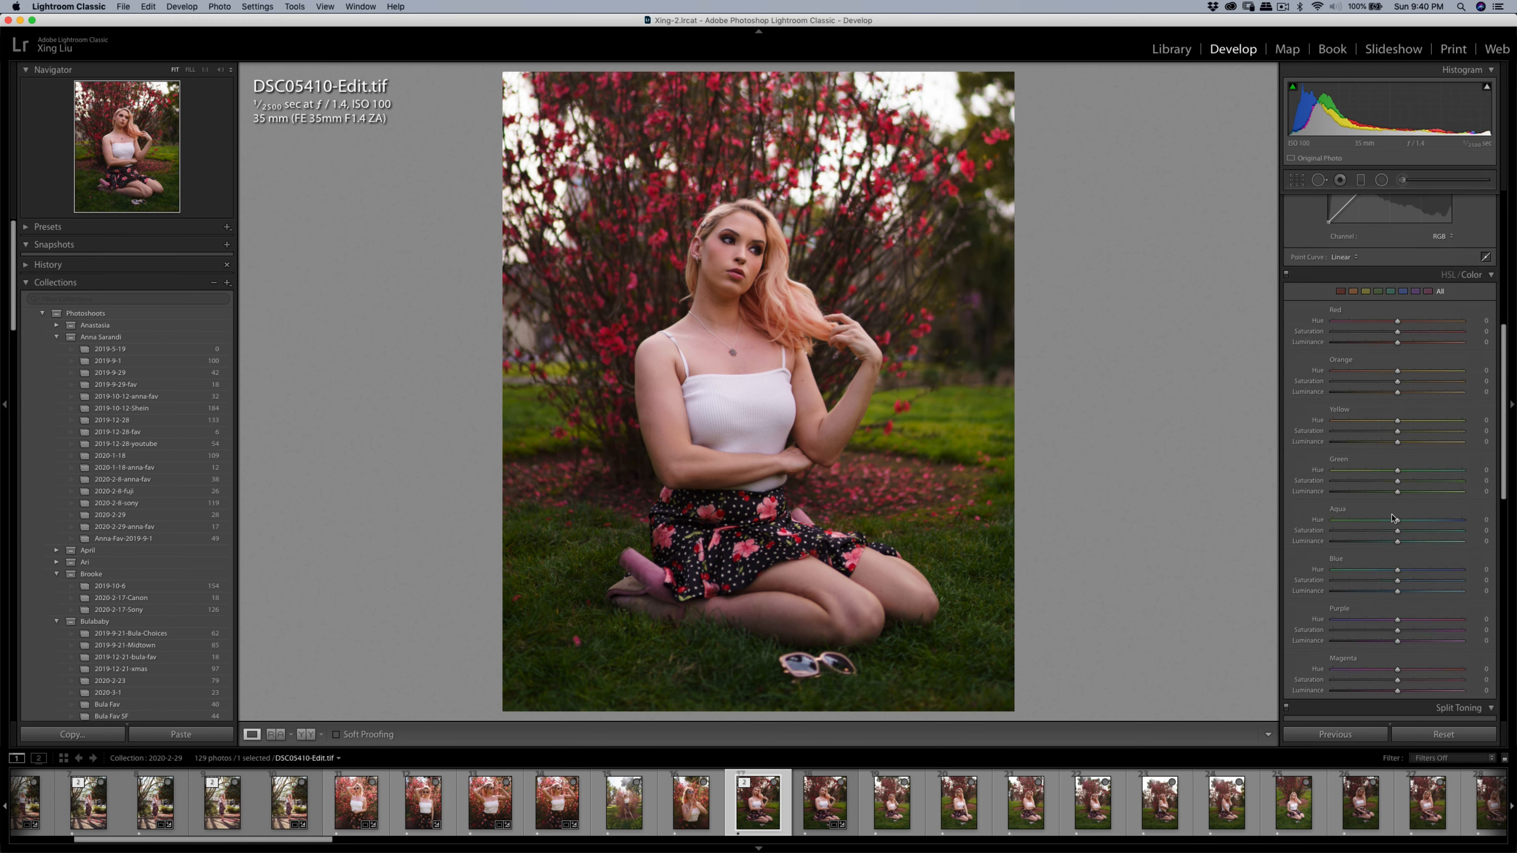
mouse_move(1397, 481)
mouse_down()
mouse_move(1307, 490)
mouse_move(1399, 474)
mouse_up()
drag(1352, 481, 1348, 482)
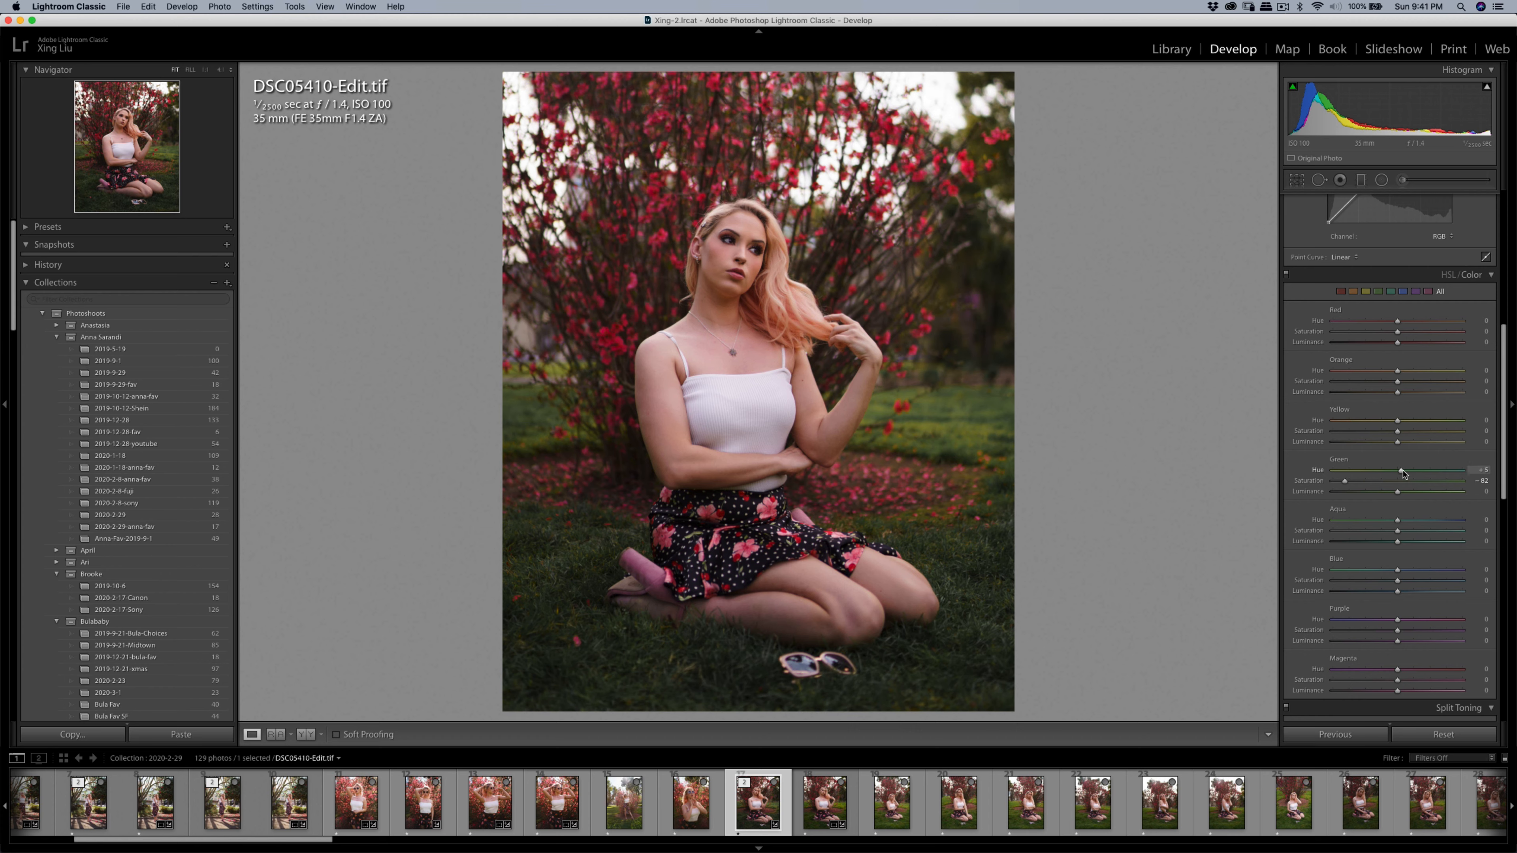
drag(1398, 491, 1374, 494)
- Export DSC05410-Edit.tif with the current export settings, and select the original DSC05410.ARW
key(super+shift+e)
click(974, 465)
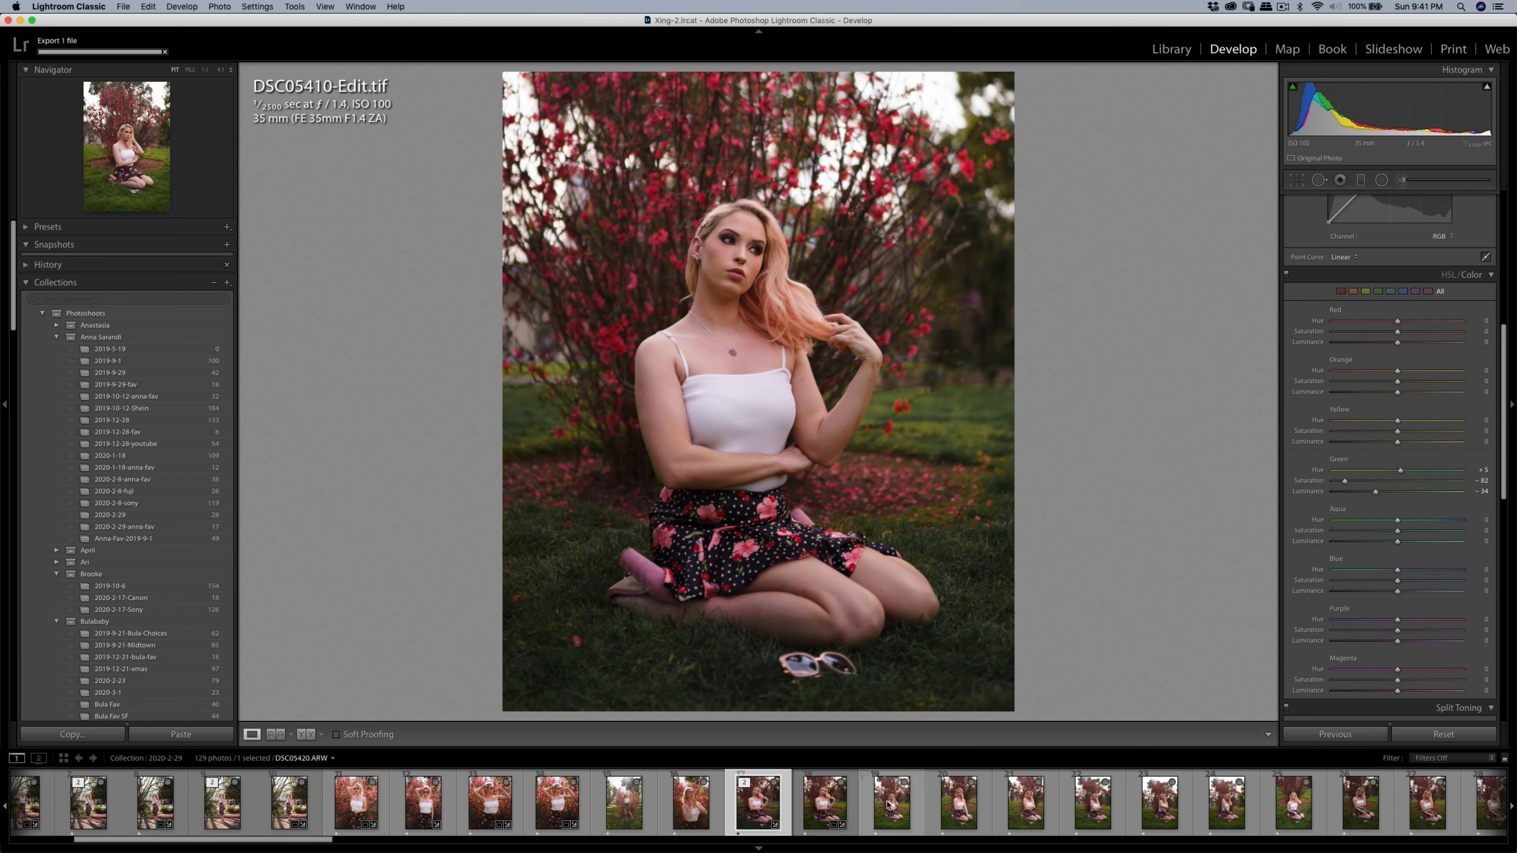
click(825, 804)
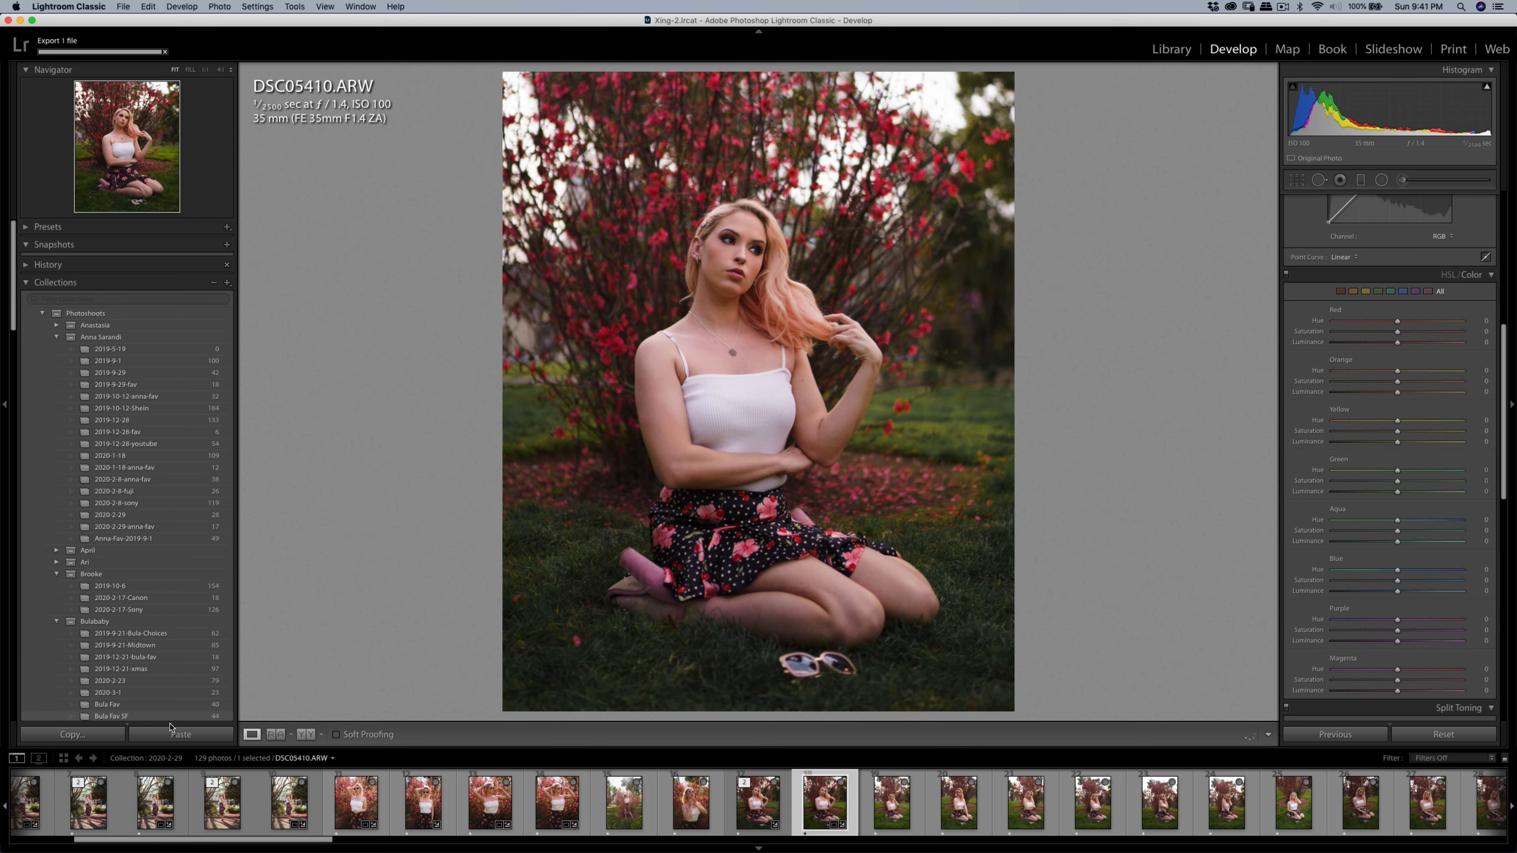
- Copy the settings from DSC05410.ARW to DSC05420.ARW, and set its green saturation to −68 and luminance to −45
click(87, 735)
click(949, 424)
click(913, 818)
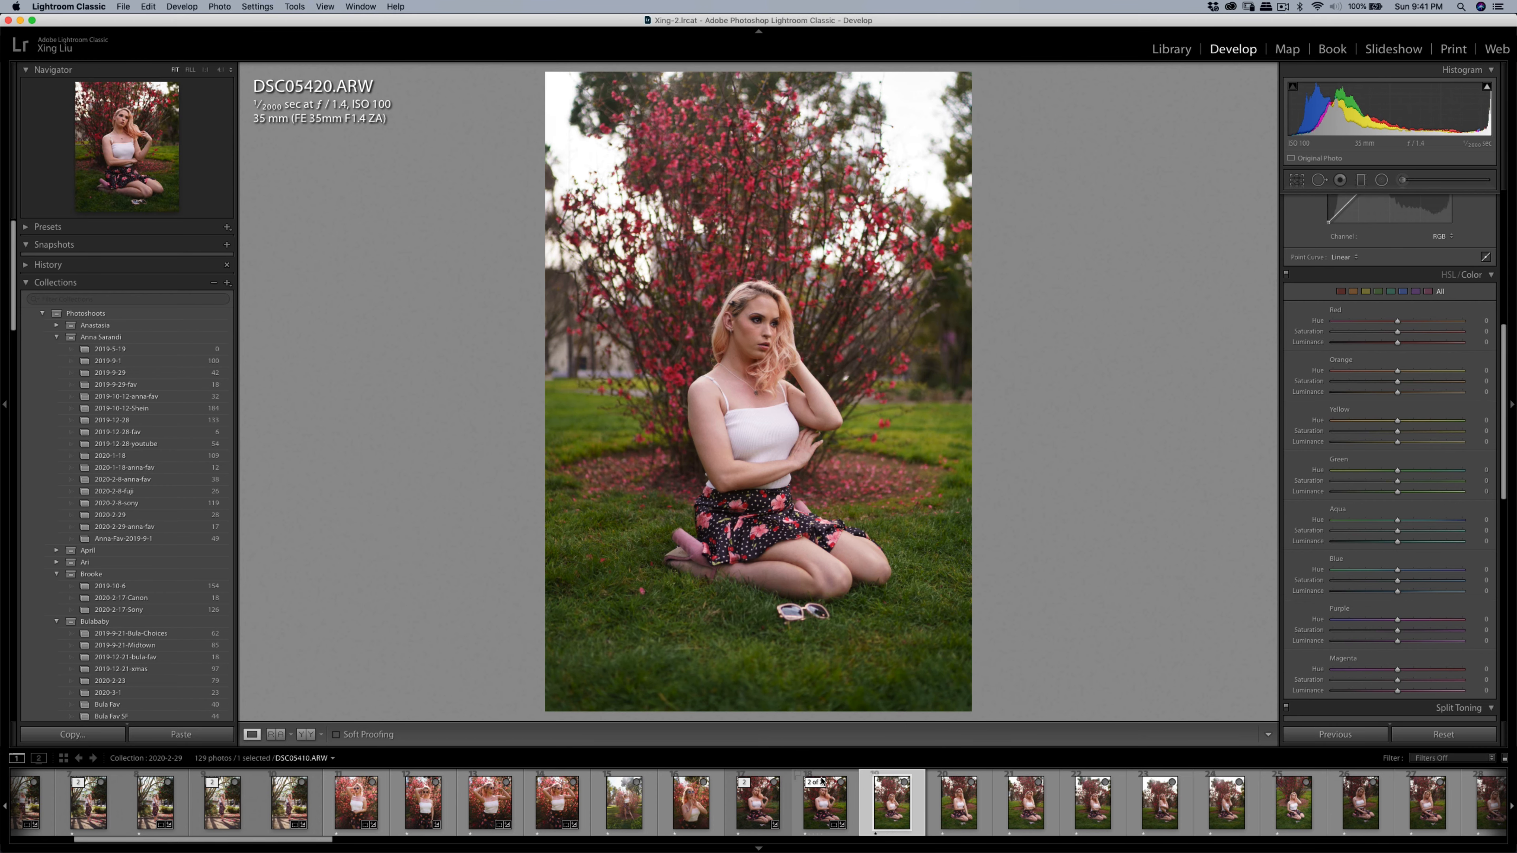
key(super+shift+v)
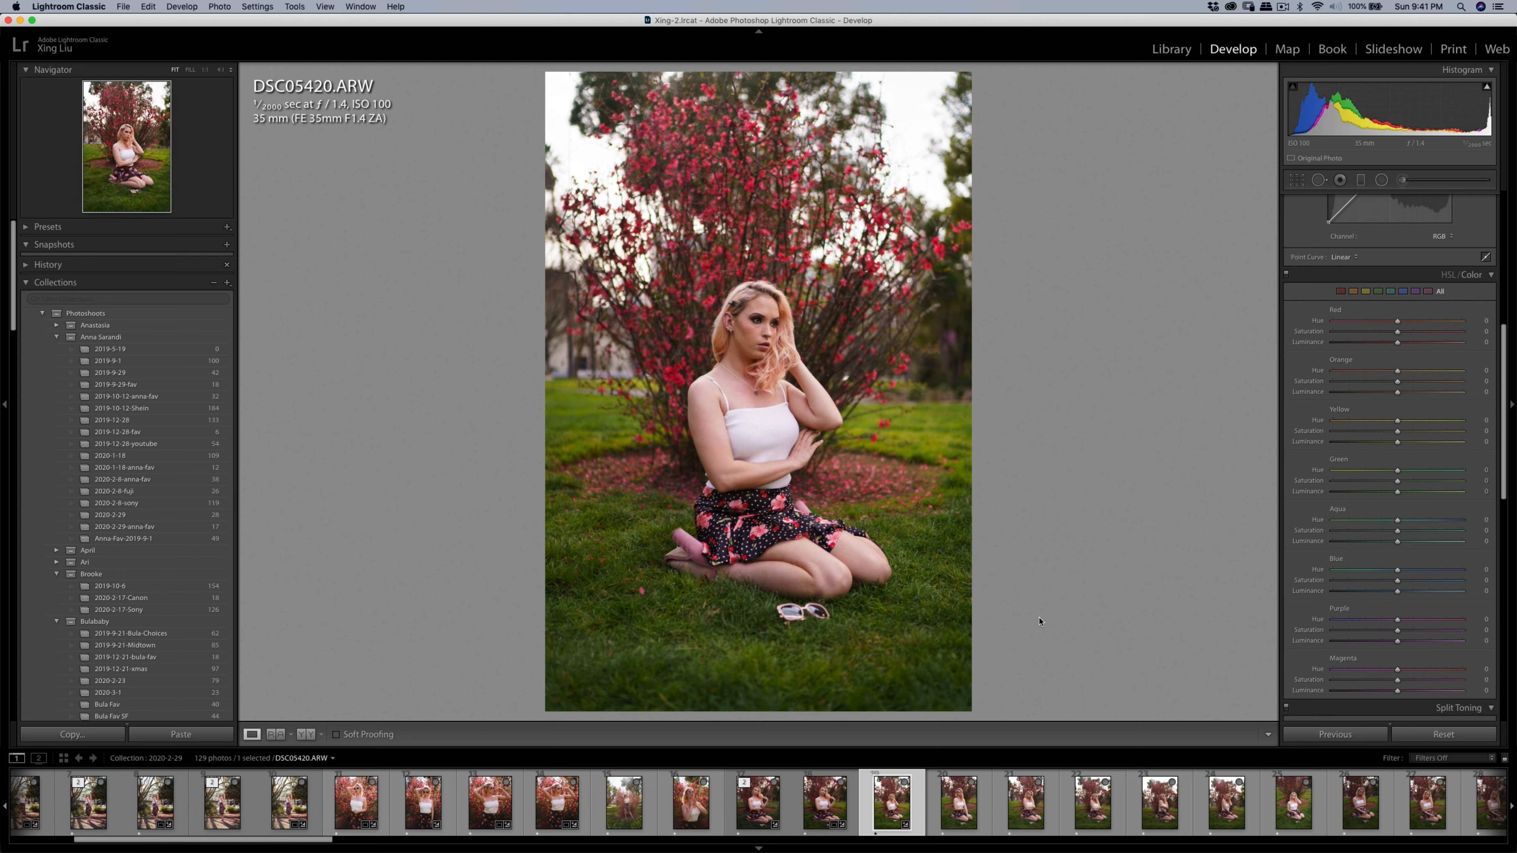
drag(1397, 481, 1353, 485)
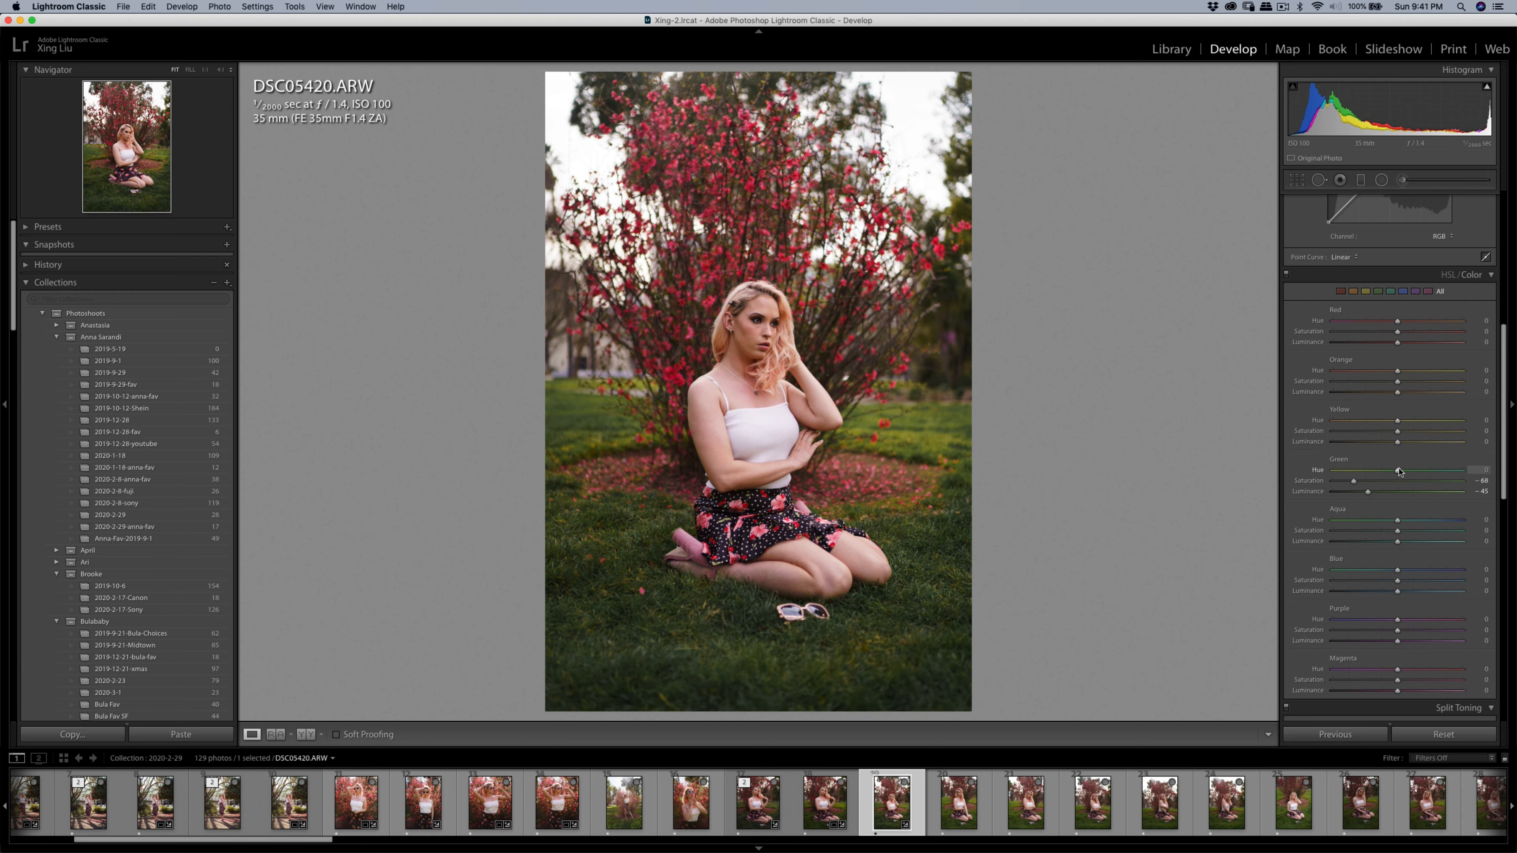
- Reset the exposure to 0.00 and set highlights to −25 on DSC05420.ARW
scroll(1410, 372, up, 5)
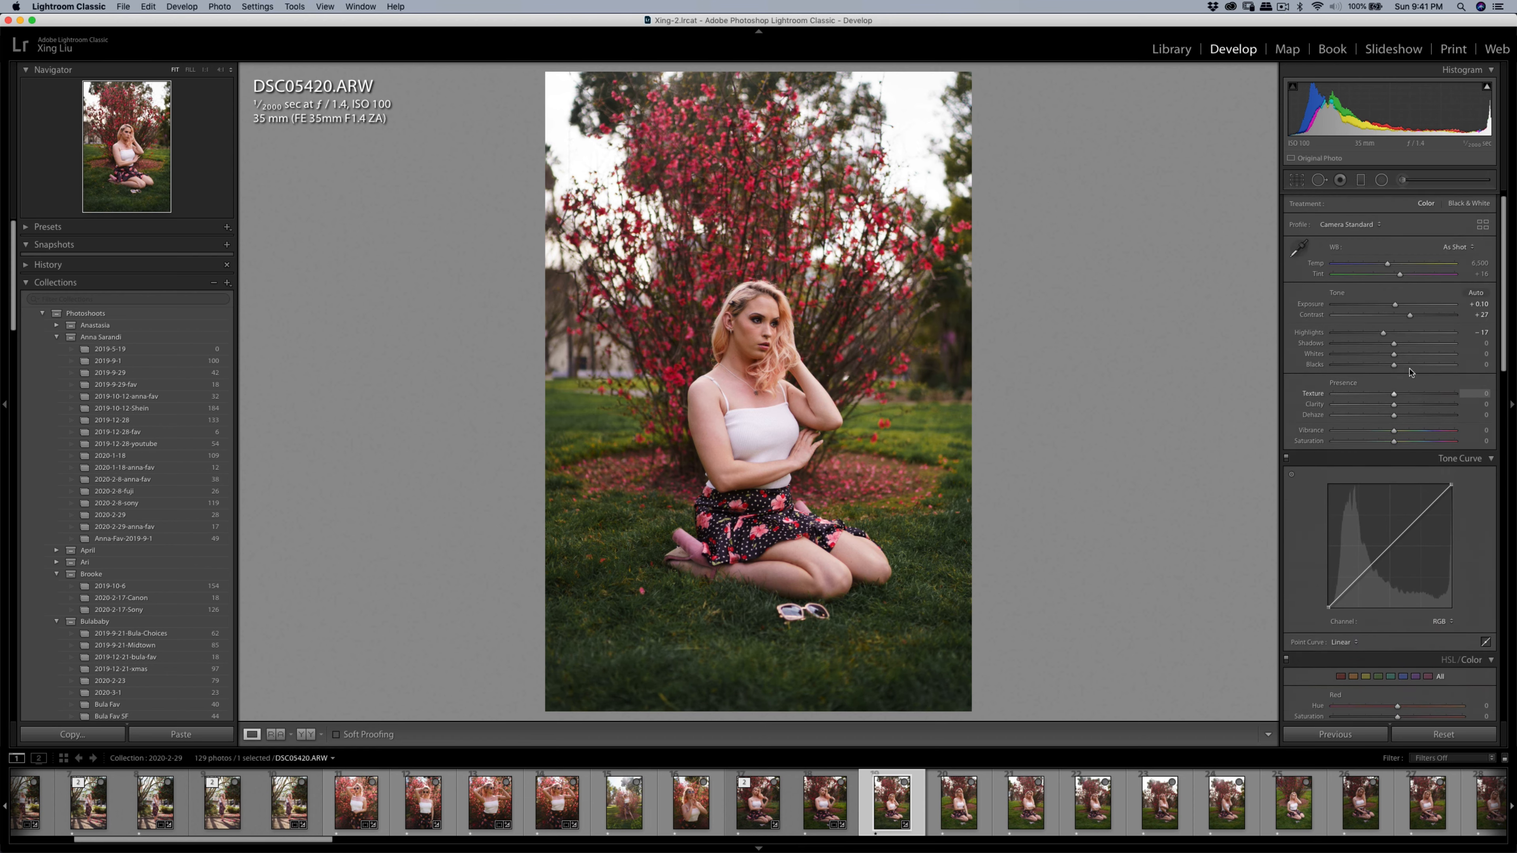
scroll(1410, 371, up, 1)
double_click(1392, 319)
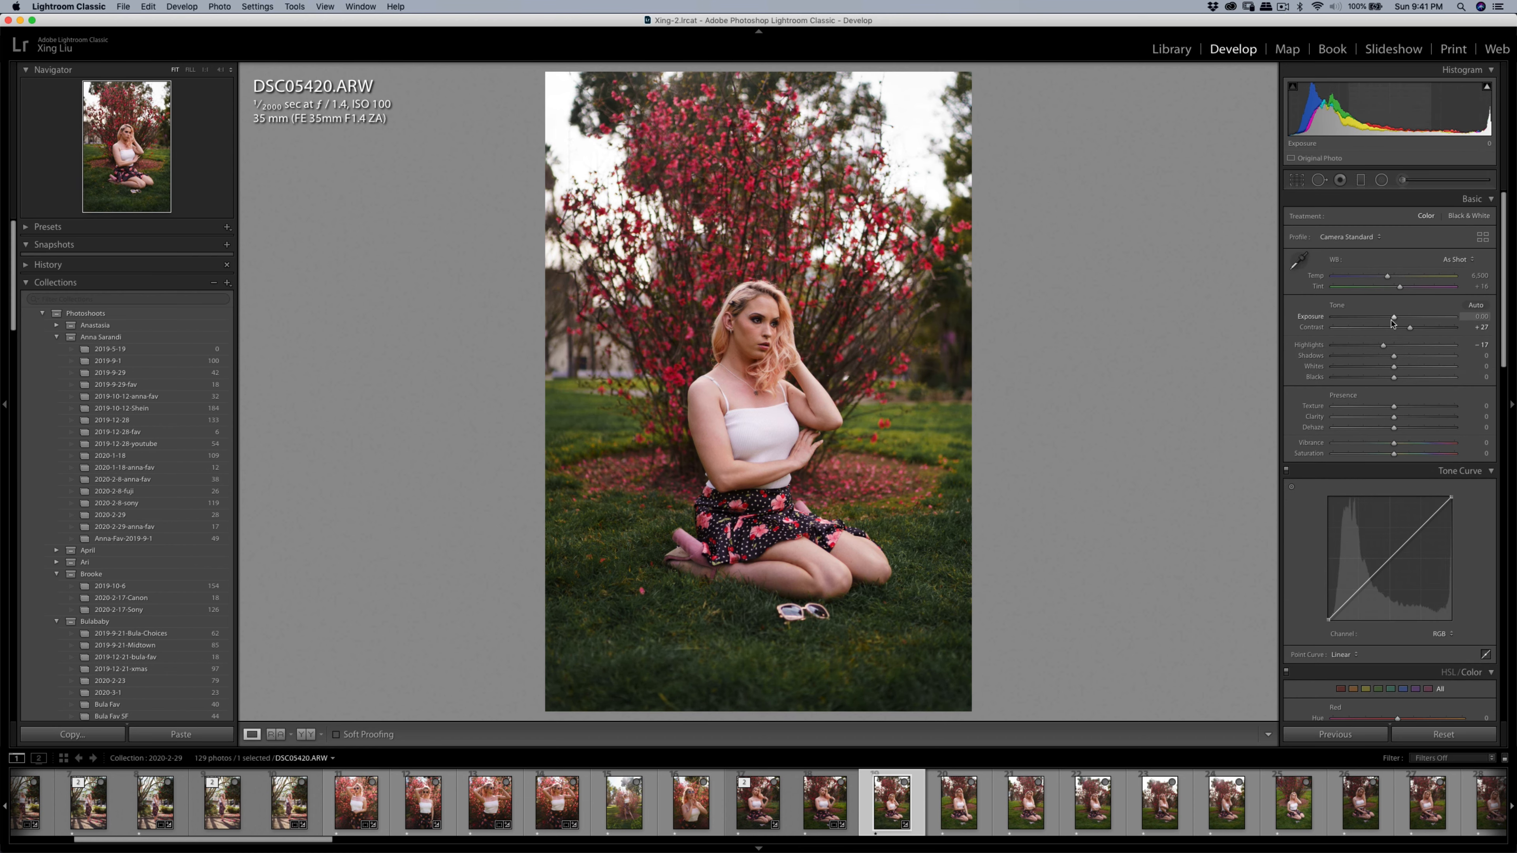
drag(1383, 346, 1379, 345)
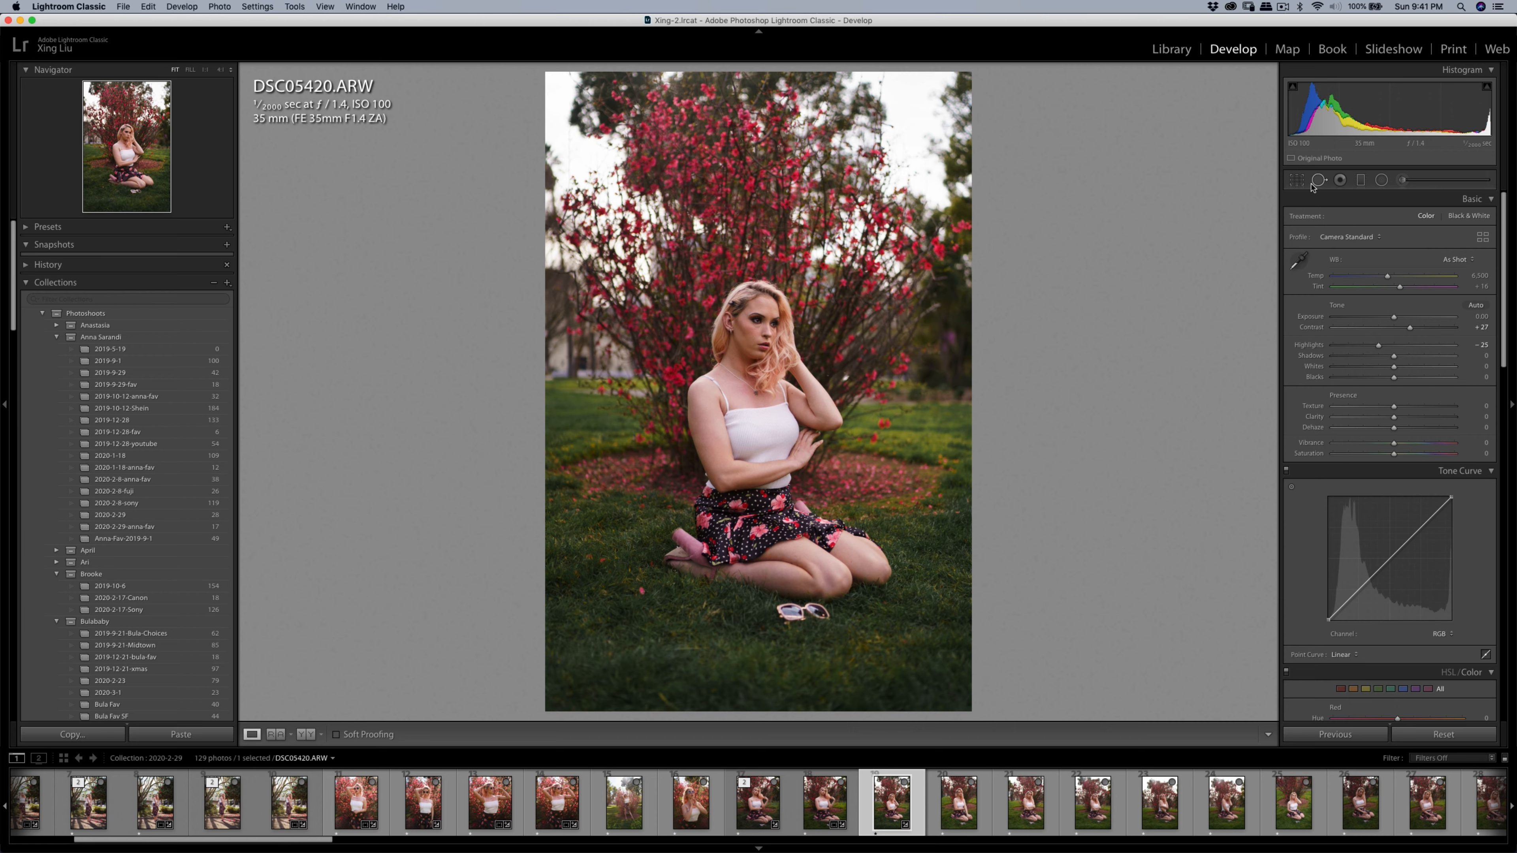
- Straighten the photo to an angle of −0.52, keeping the original aspect ratio, and apply the crop
click(1297, 181)
drag(1165, 244, 1165, 234)
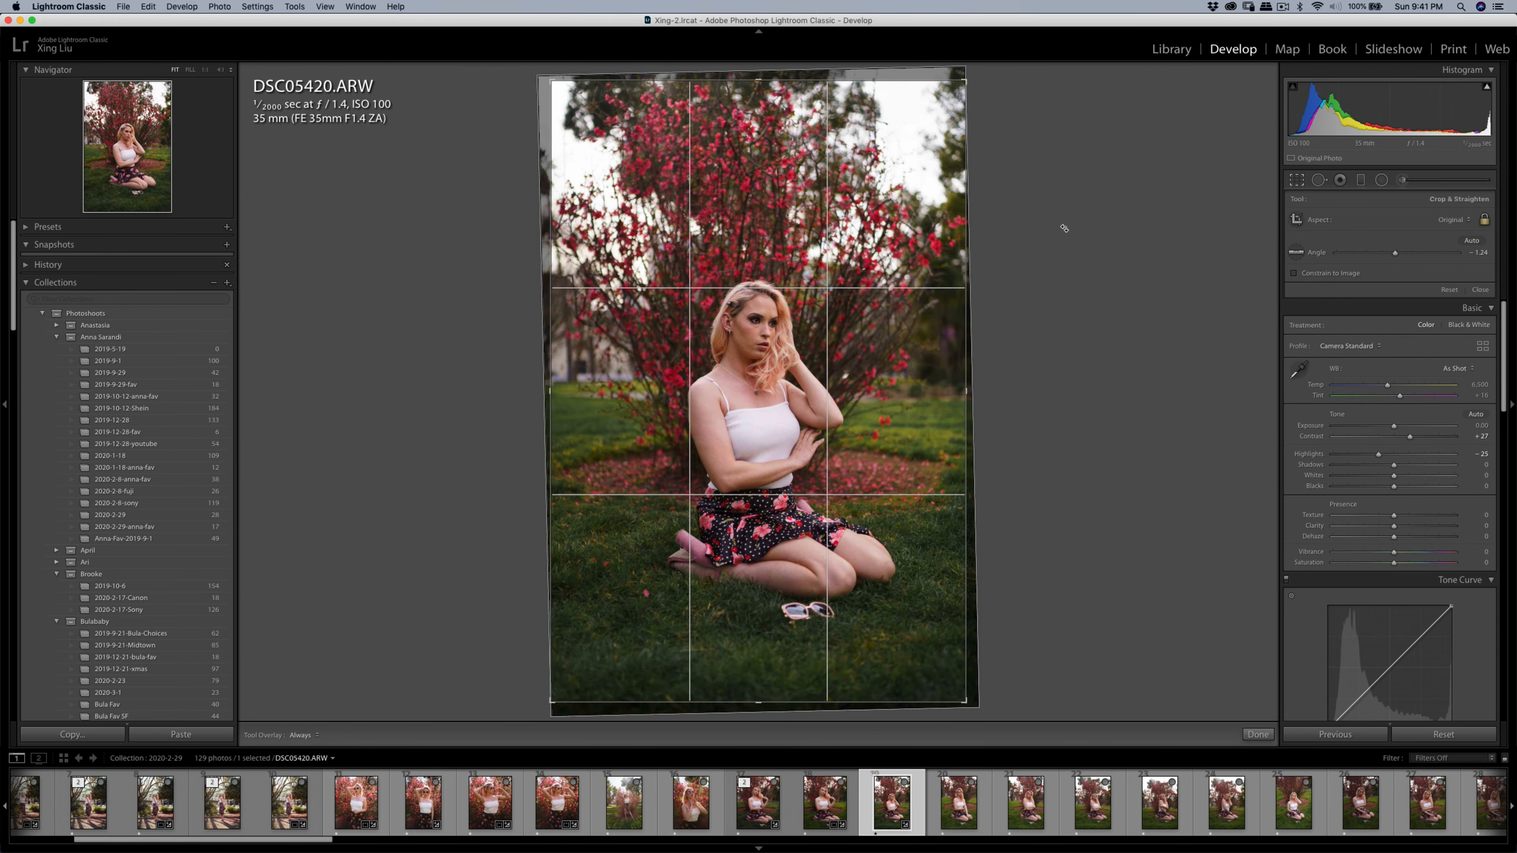
drag(1064, 228, 1063, 214)
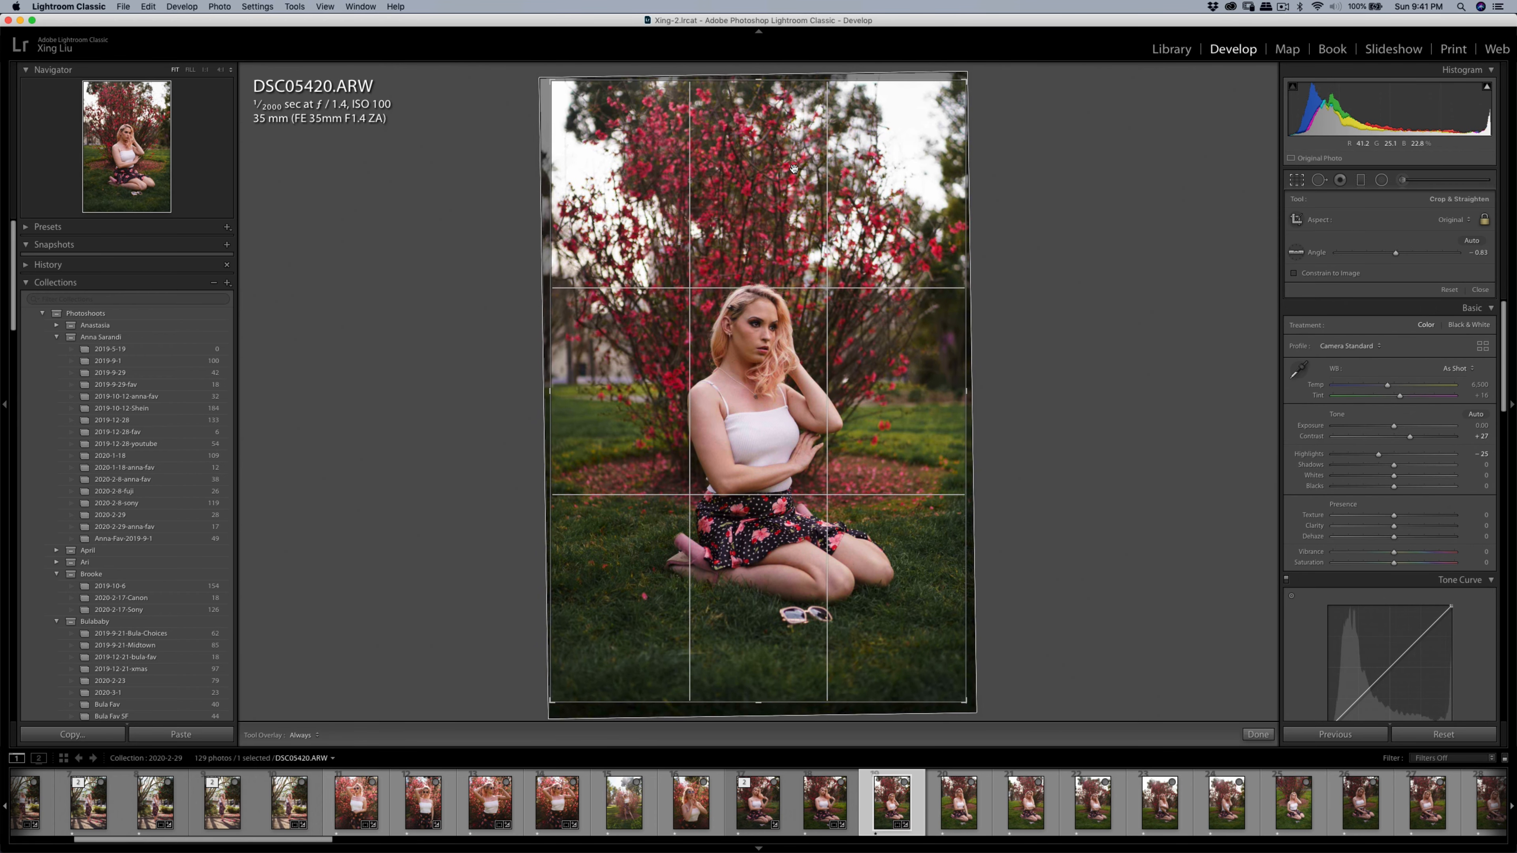
drag(983, 184, 1048, 179)
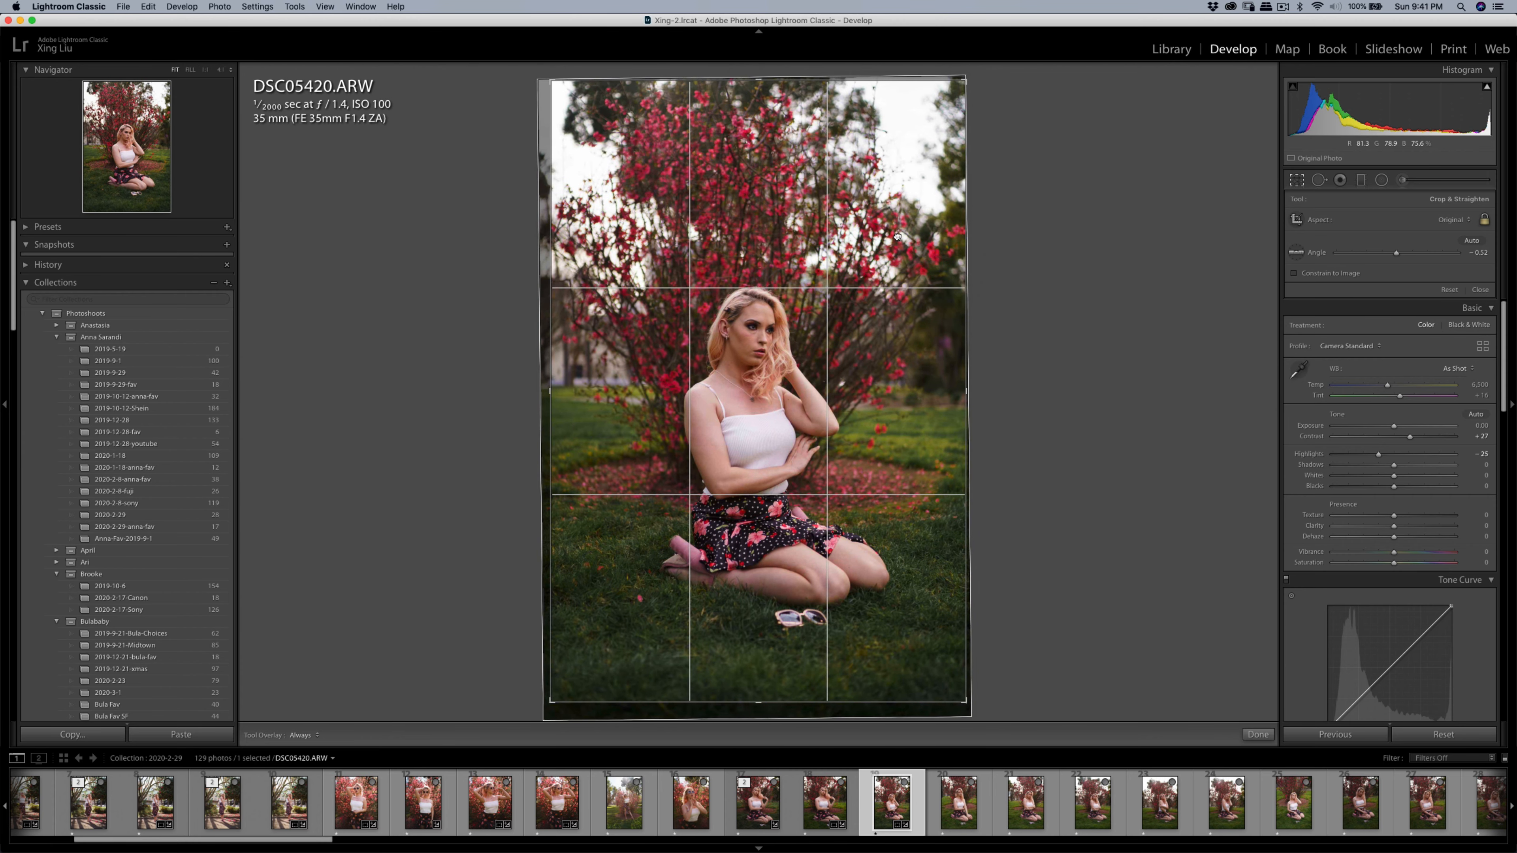
key(Return)
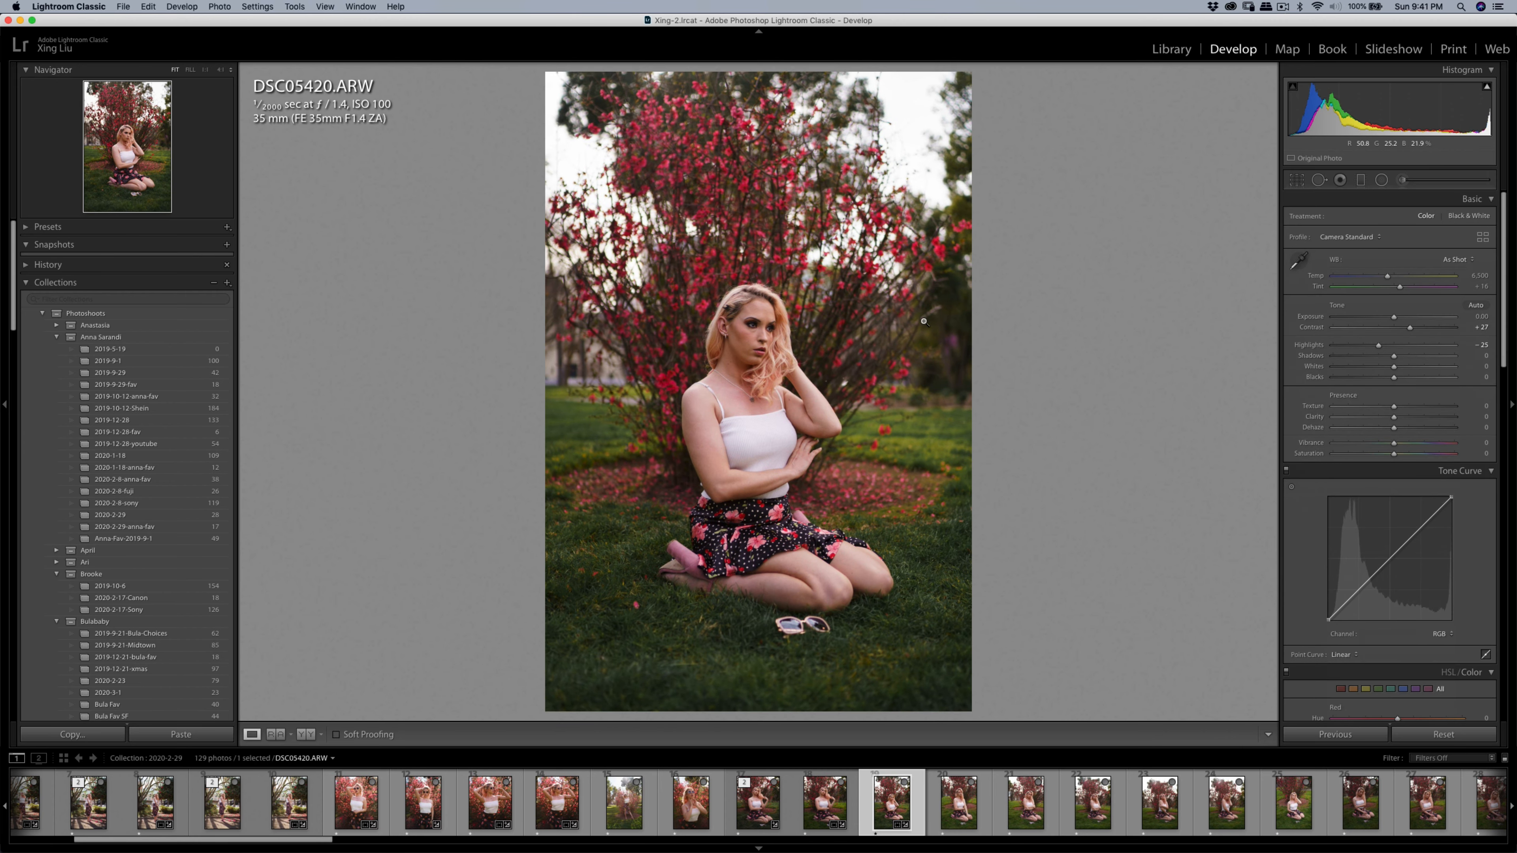
- Tighten the crop slightly around the woman and tree, reposition the photo within it, and apply
click(1297, 180)
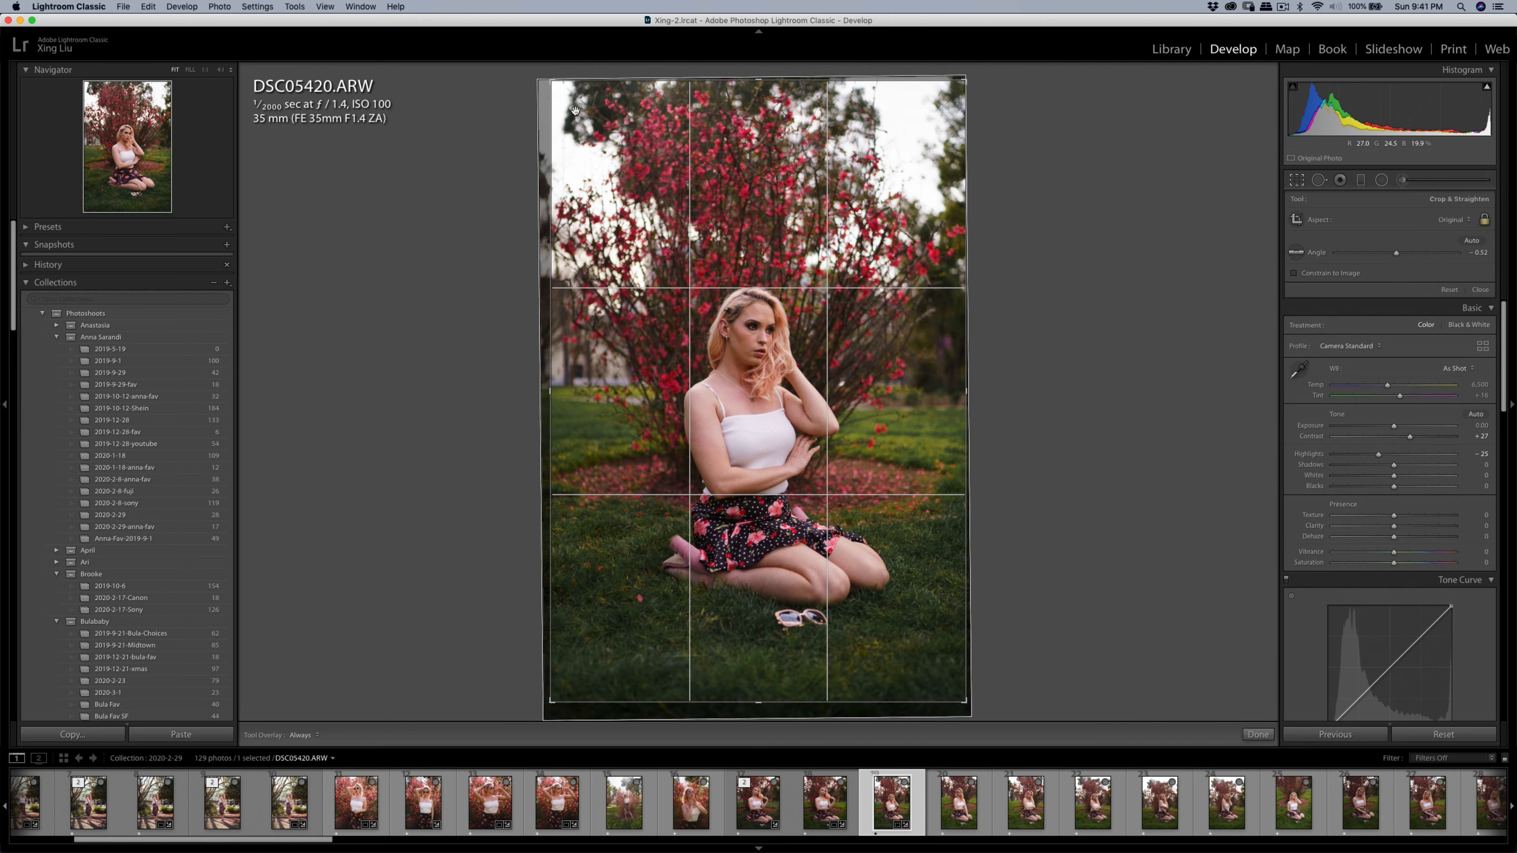
drag(555, 86, 559, 90)
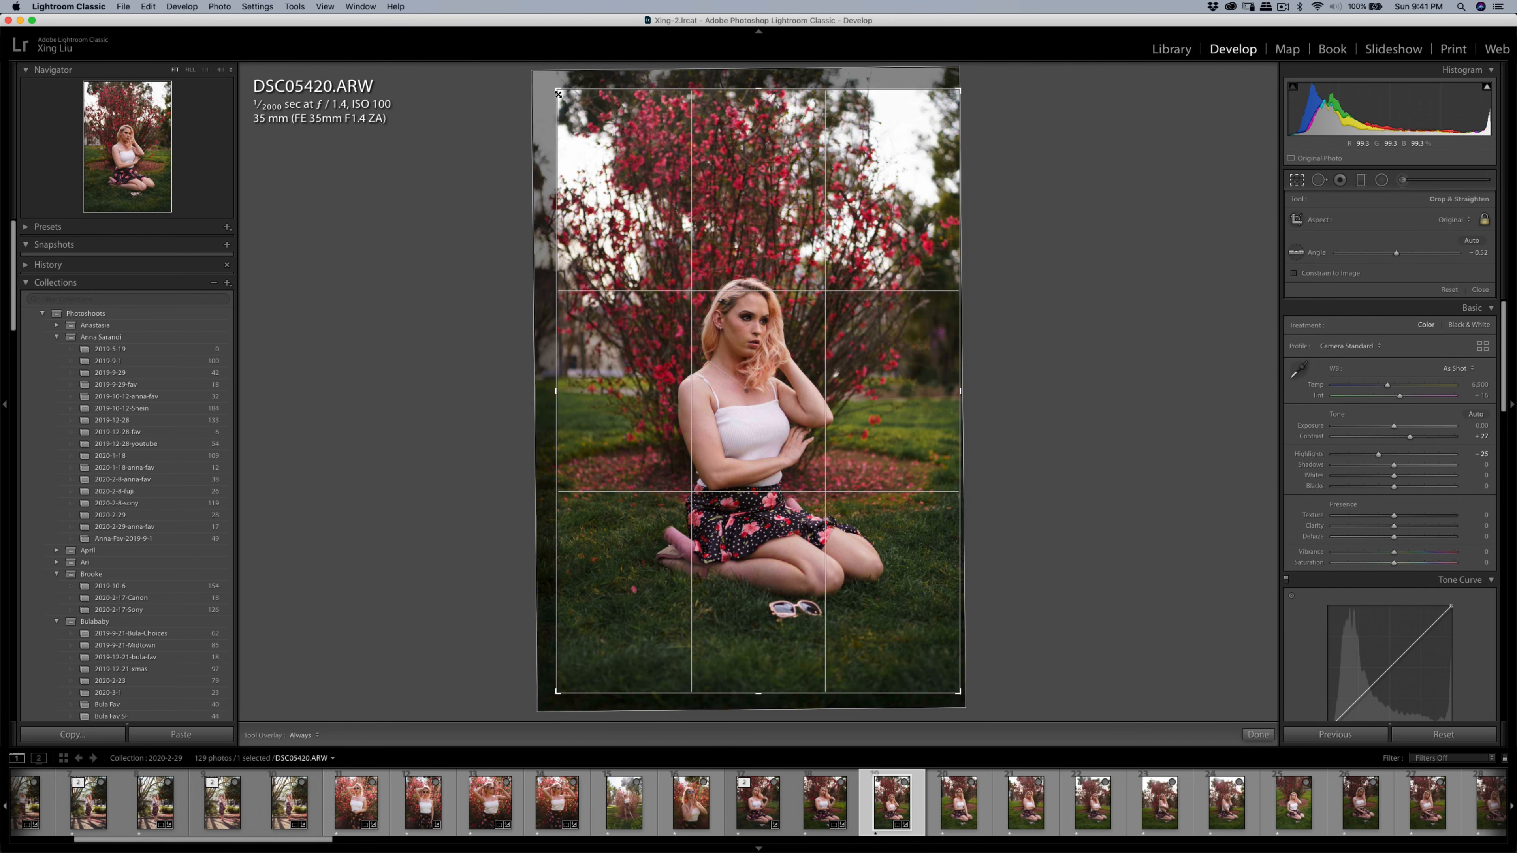
drag(617, 193, 620, 197)
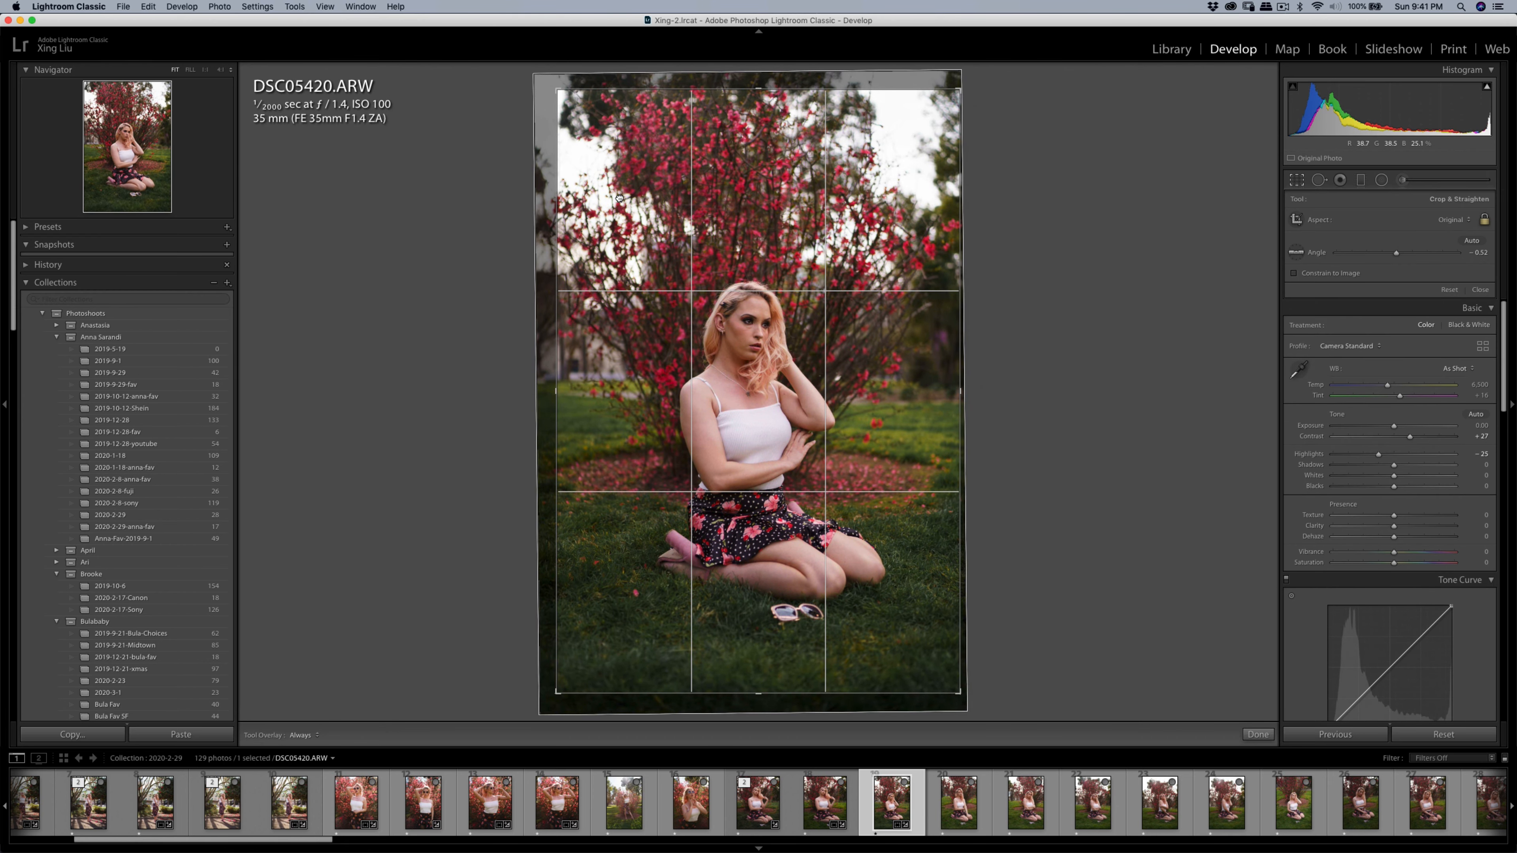
key(Return)
- Brush a Shadows adjustment of 12 under the woman's nearer eye, and choose the Soften Skin (Lite) effect for the brush
click(753, 333)
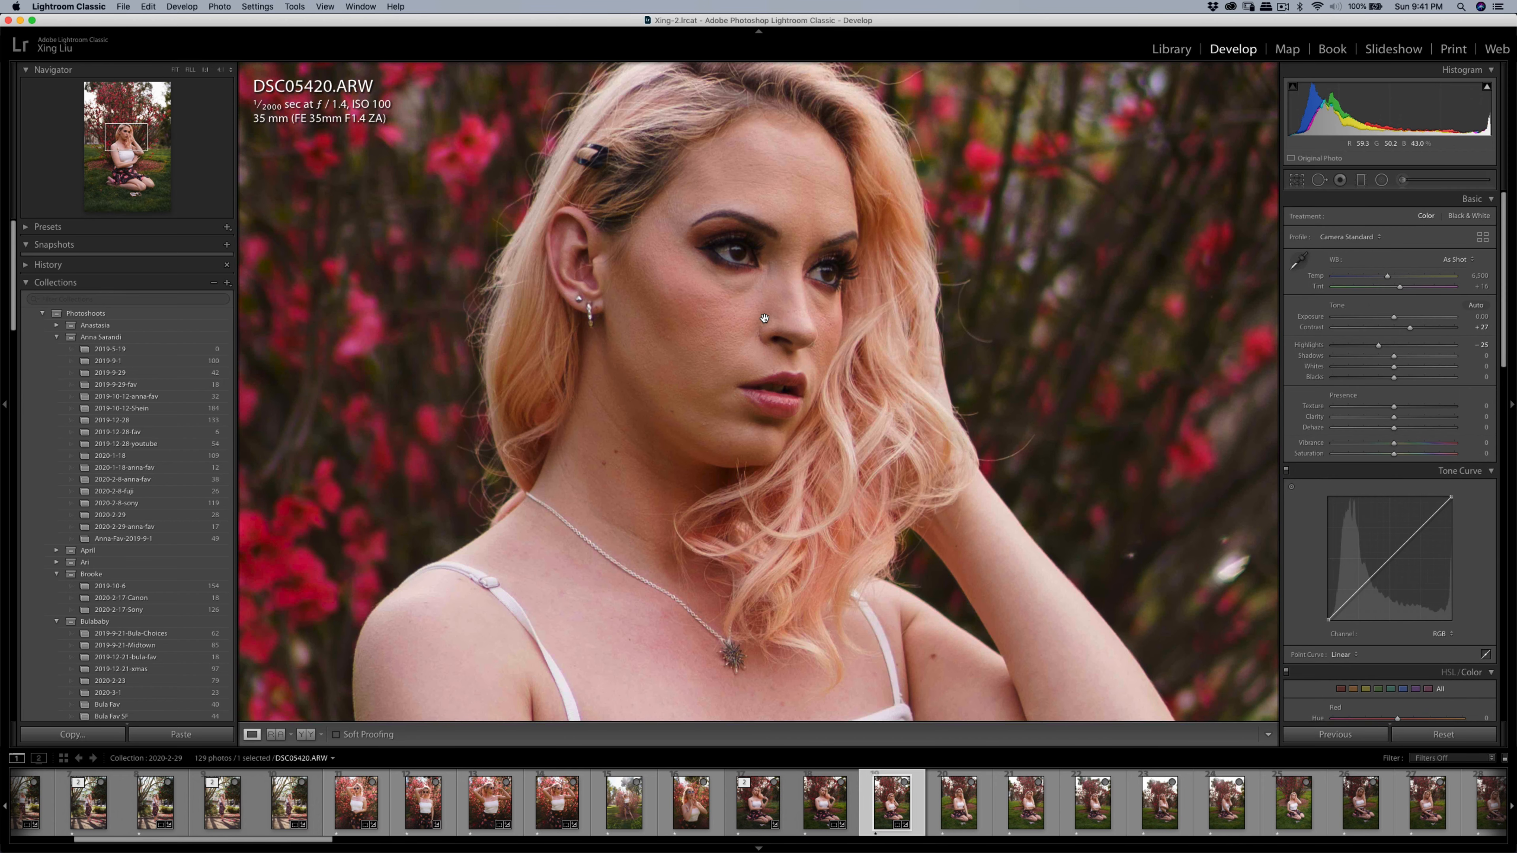
key(k)
key(bracketleft)
key(bracketleft)
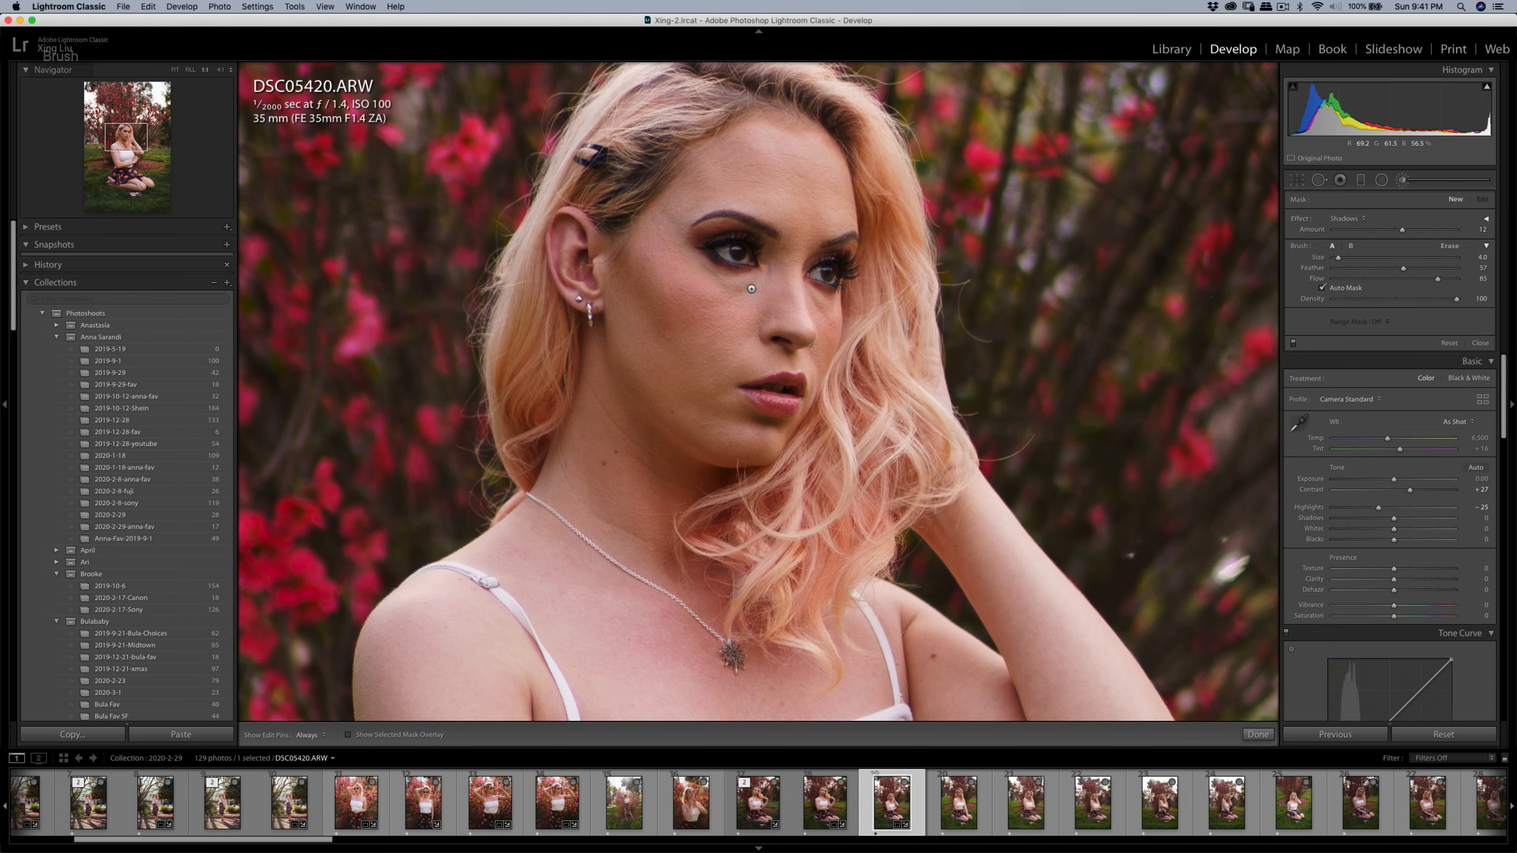
key(h)
key(h)
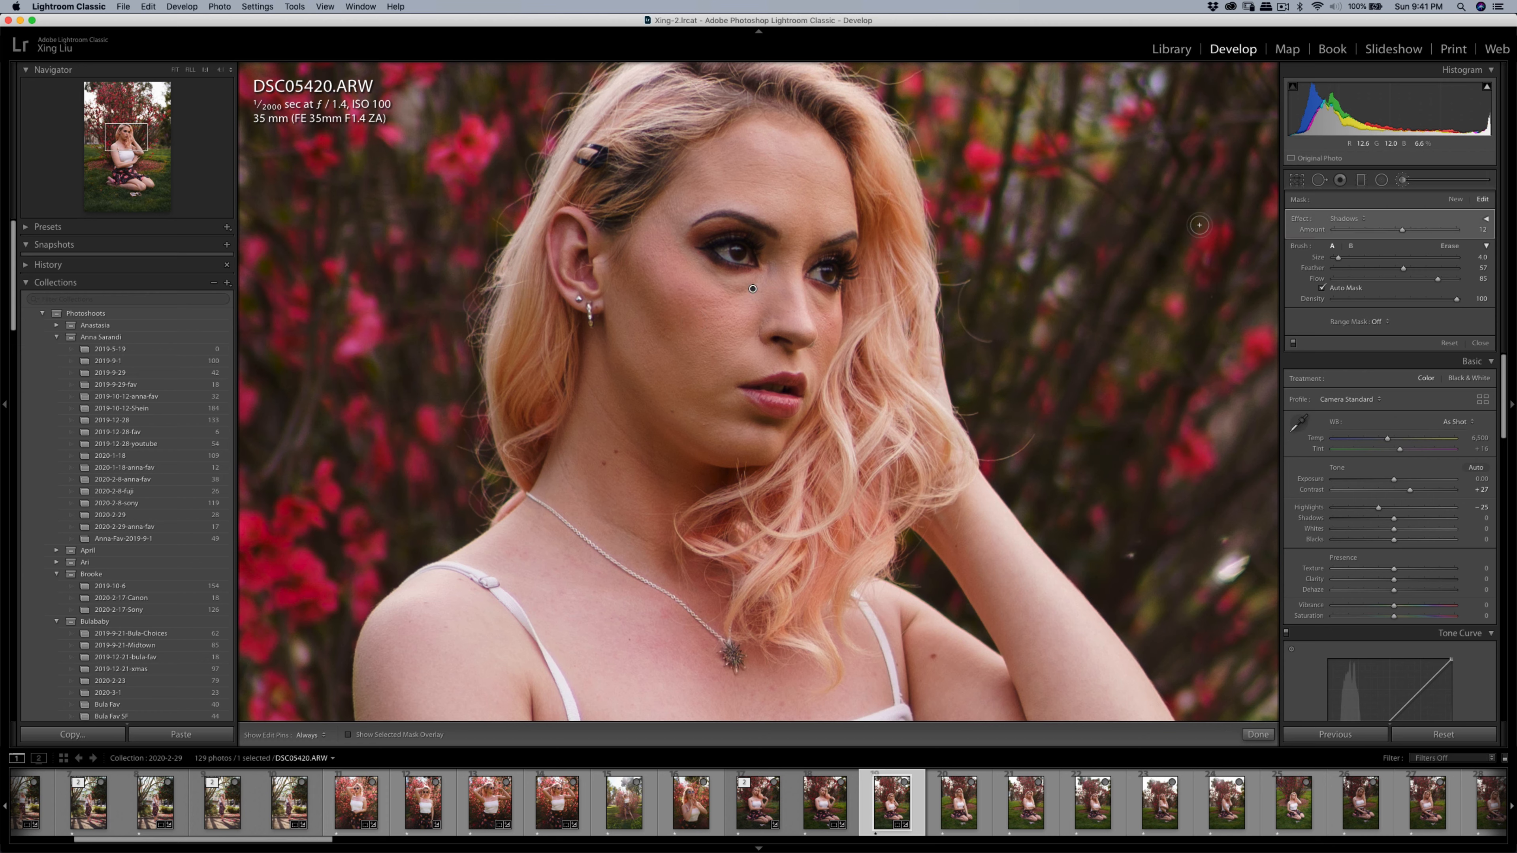
click(1347, 218)
click(1368, 357)
- Heal the crease under the woman's nearer eye with Spot Removal, sampling clean skin from the cheek just below
key(q)
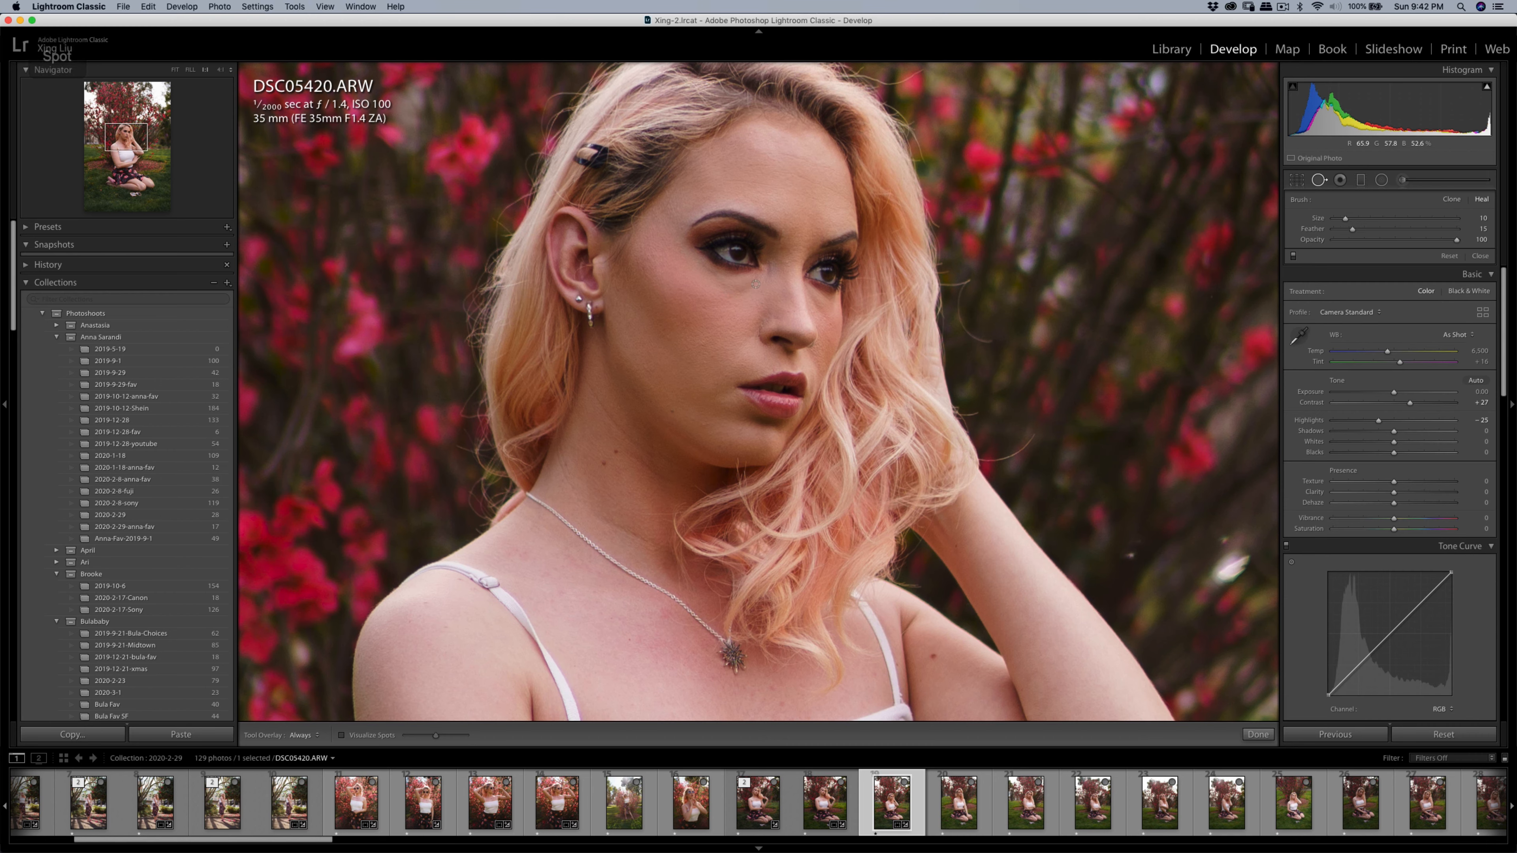
mouse_move(756, 282)
mouse_down()
mouse_move(740, 291)
mouse_move(700, 265)
mouse_move(719, 290)
mouse_move(756, 286)
mouse_move(720, 305)
mouse_up()
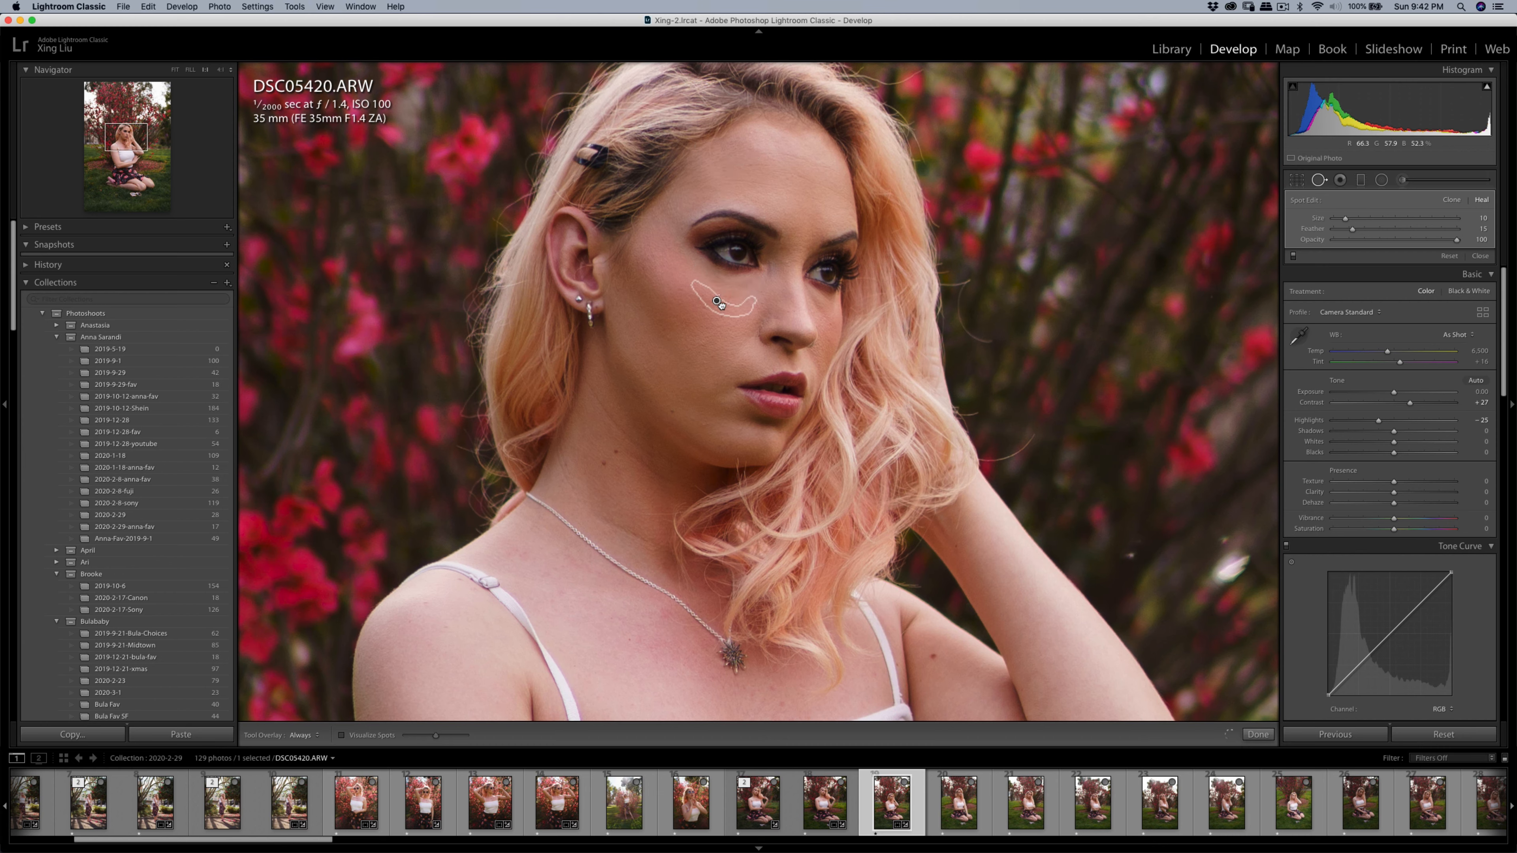
key(q)
key(q)
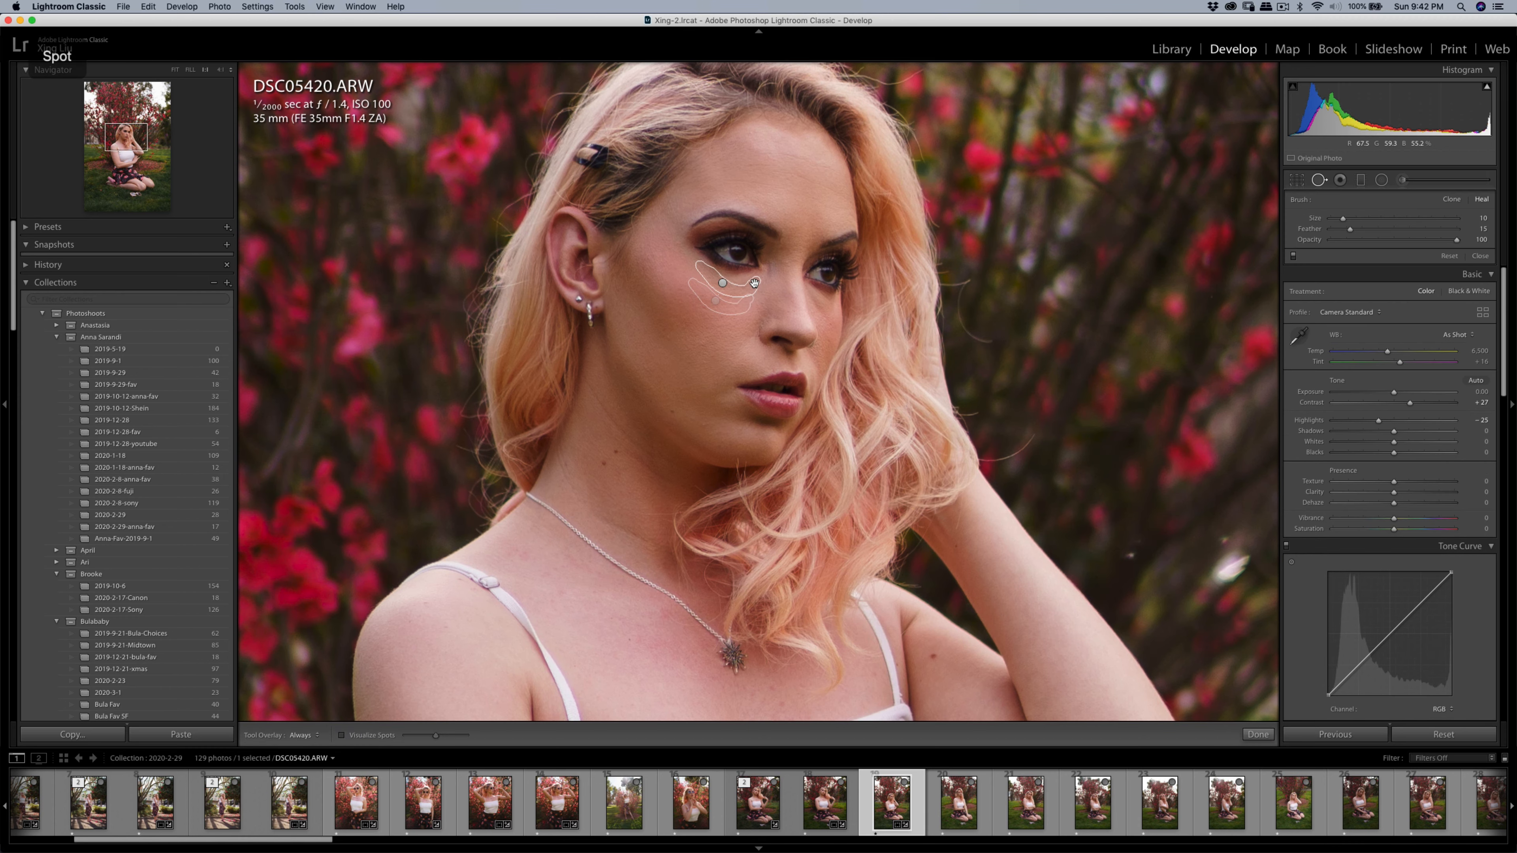
drag(762, 286, 724, 285)
drag(705, 269, 690, 256)
drag(685, 338, 719, 294)
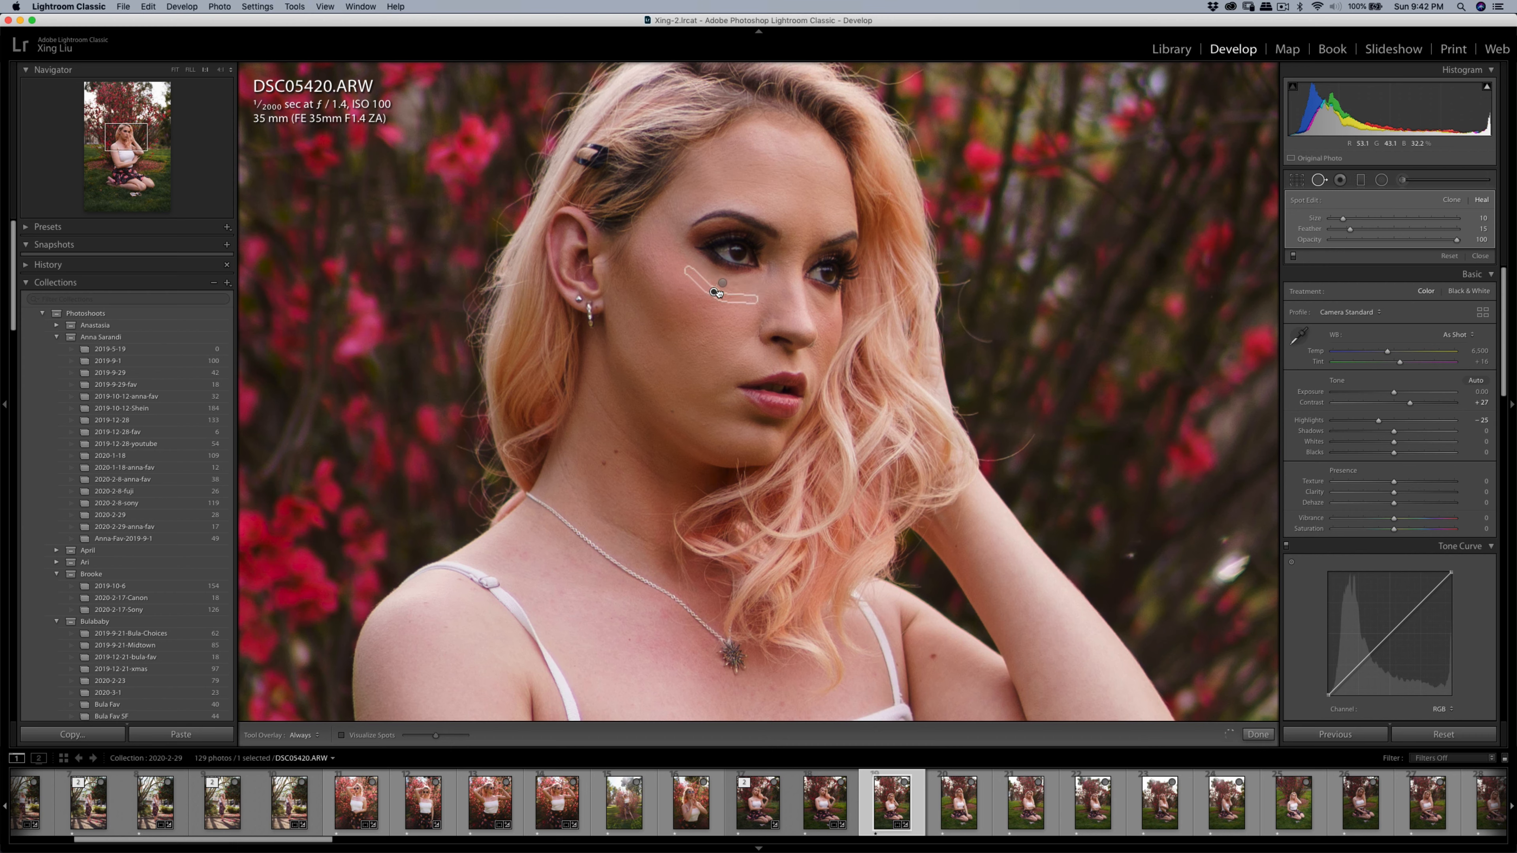
key(k)
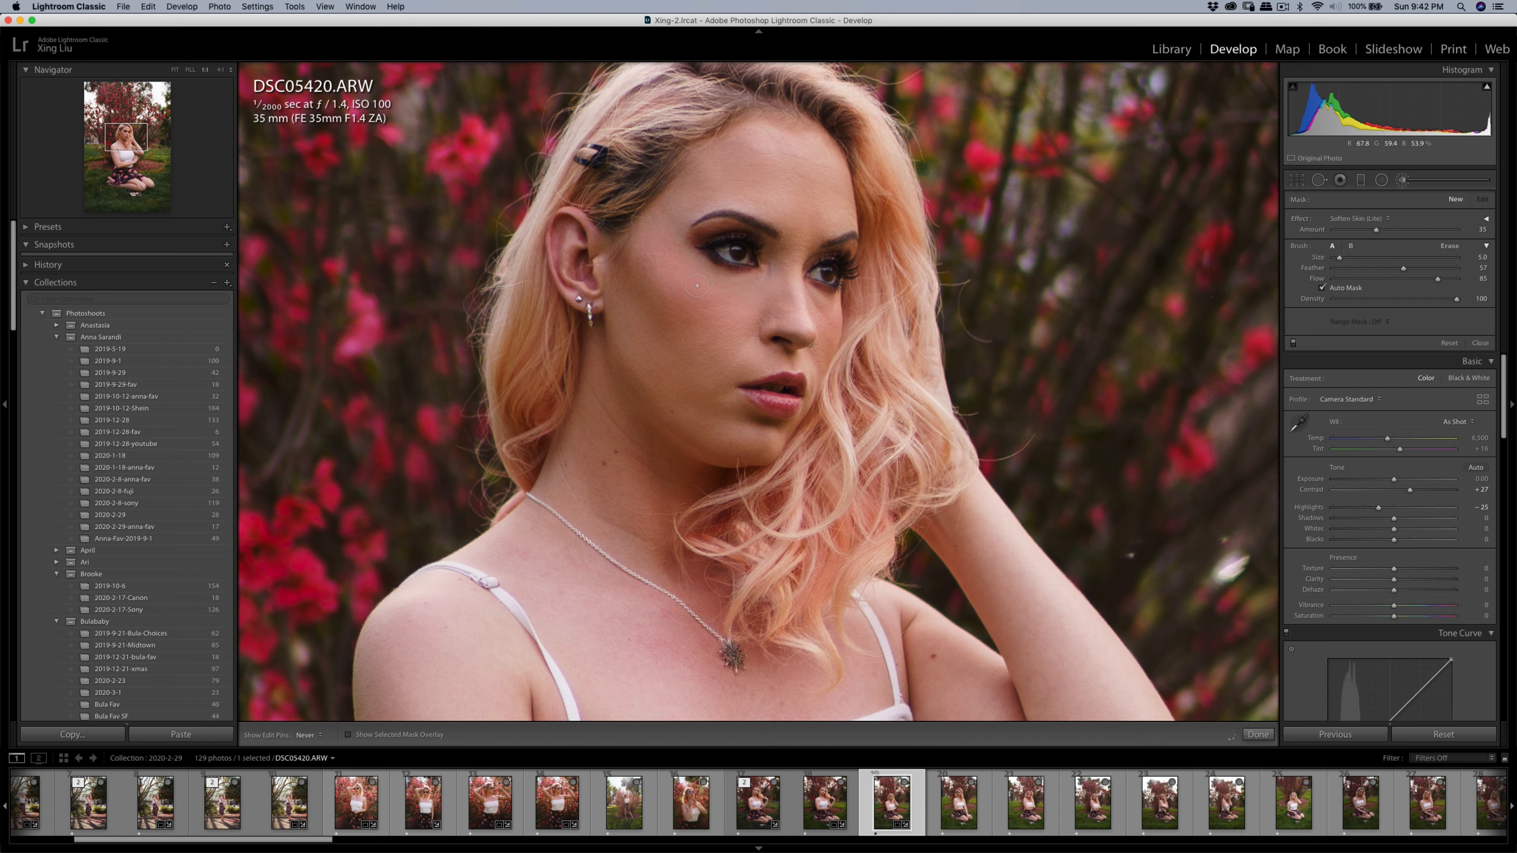
- Heal the skin under the woman's farther eye with a size 7 Spot Removal brush, adjusting the sampled area
key(q)
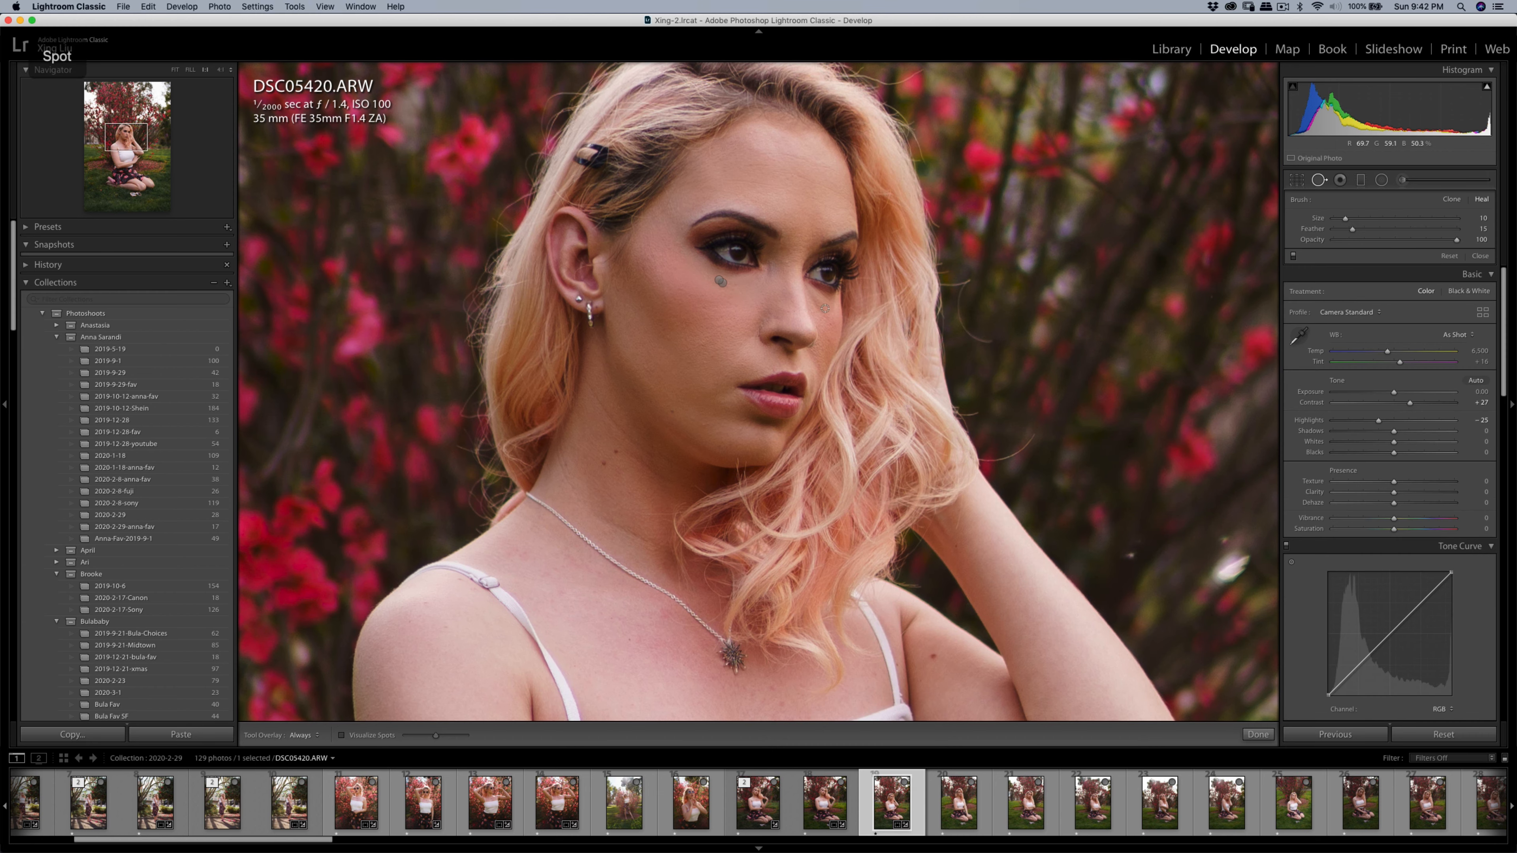
drag(811, 294, 836, 325)
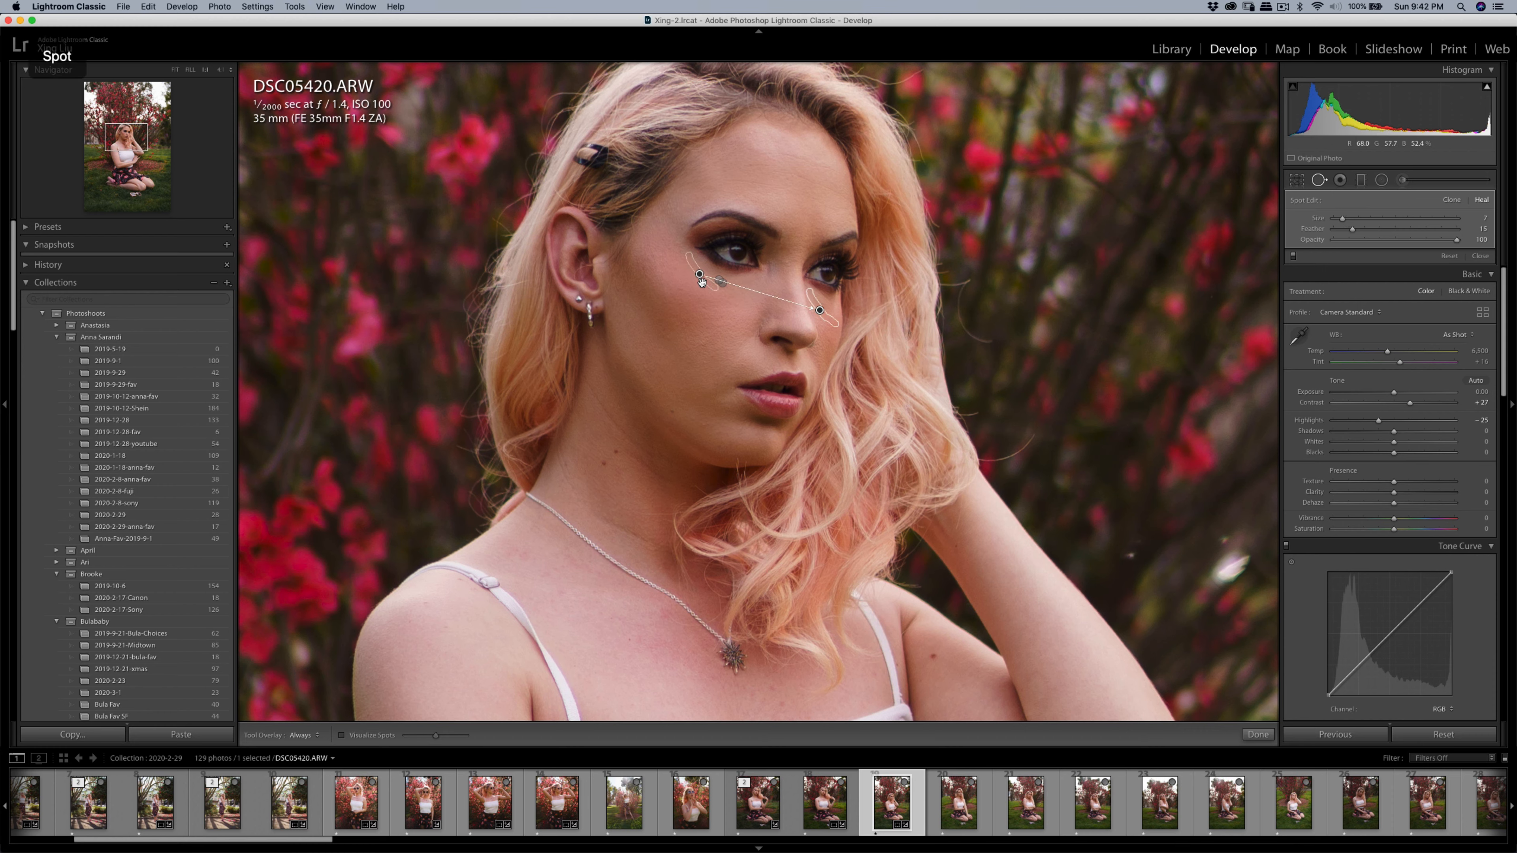
key(k)
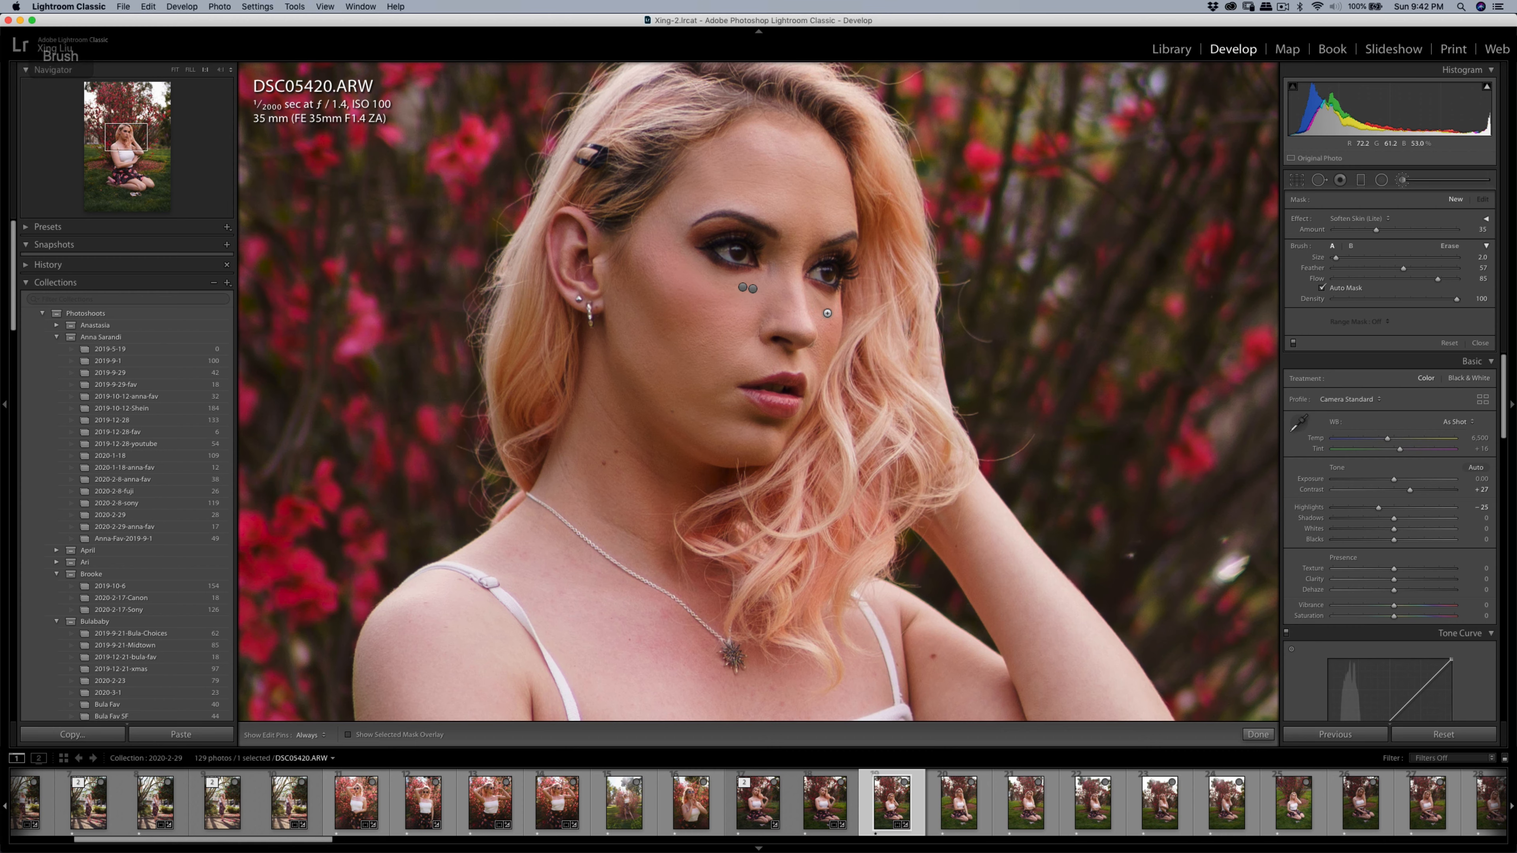
key(h)
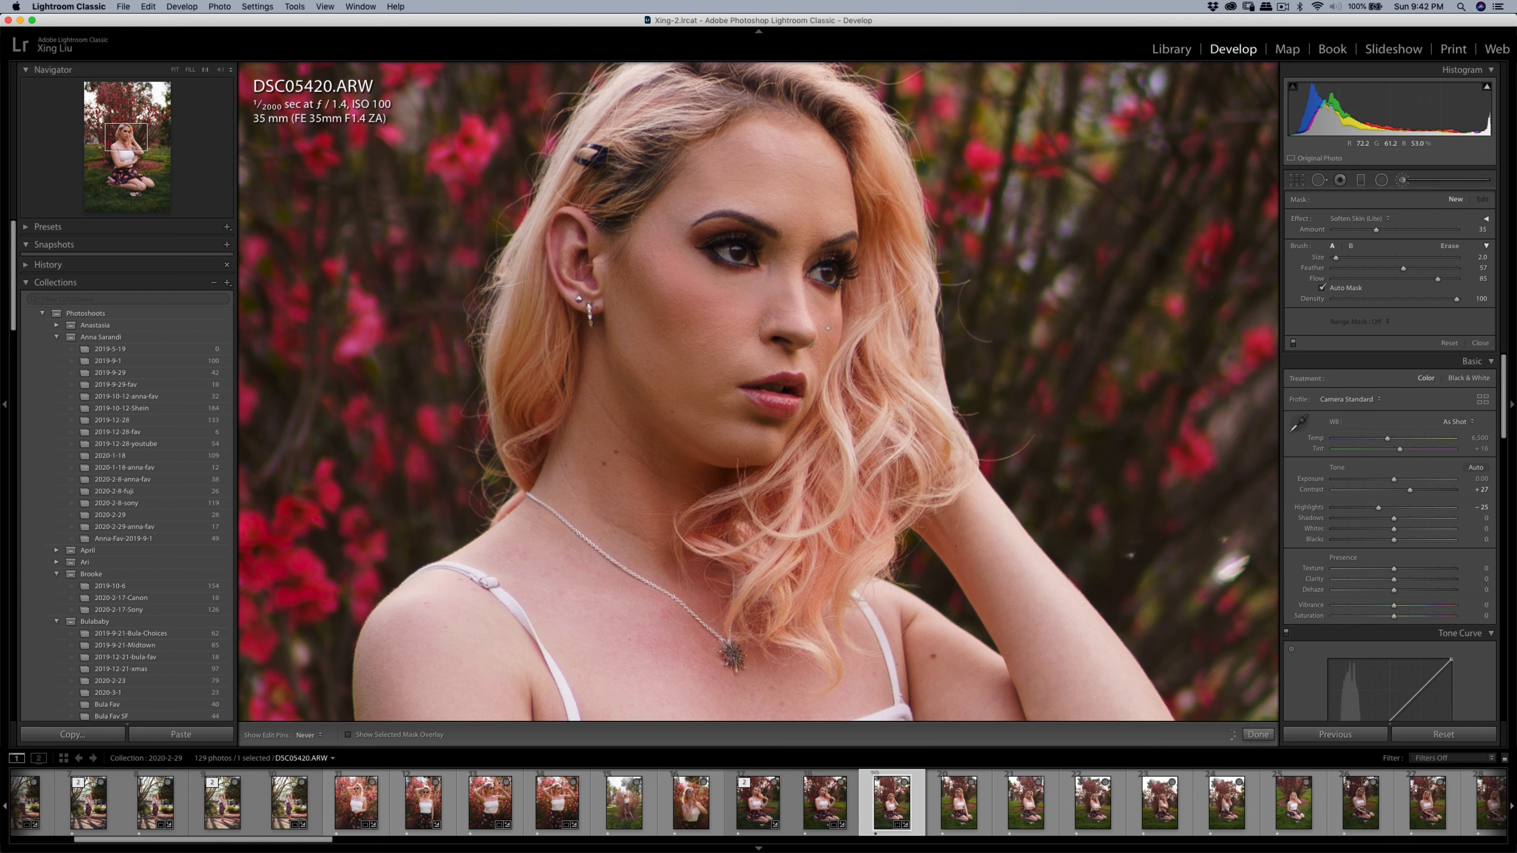
key(q)
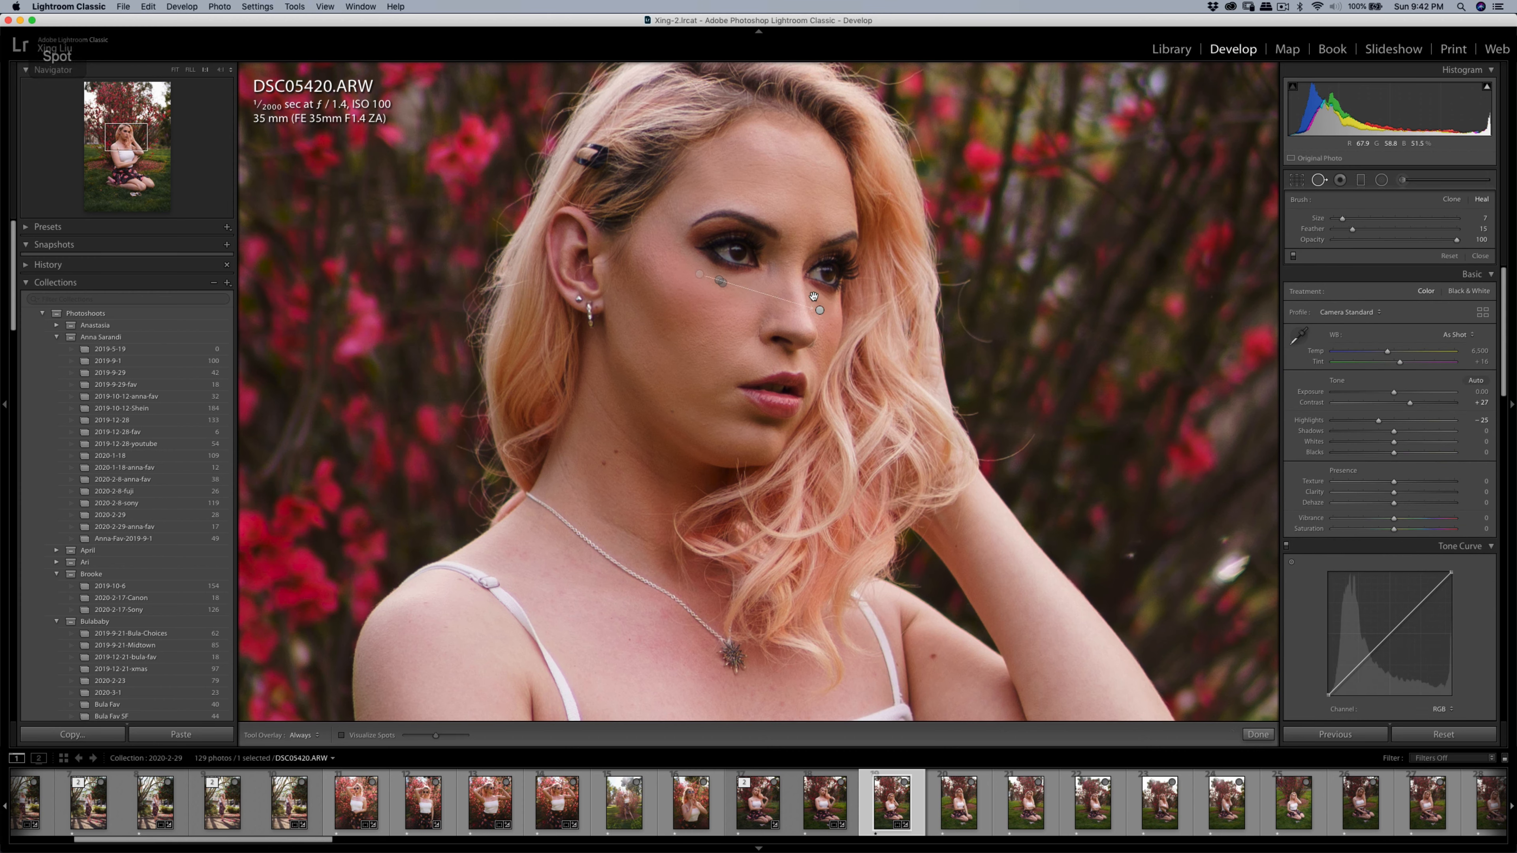
mouse_move(817, 296)
mouse_down()
mouse_move(829, 310)
mouse_move(810, 313)
mouse_up()
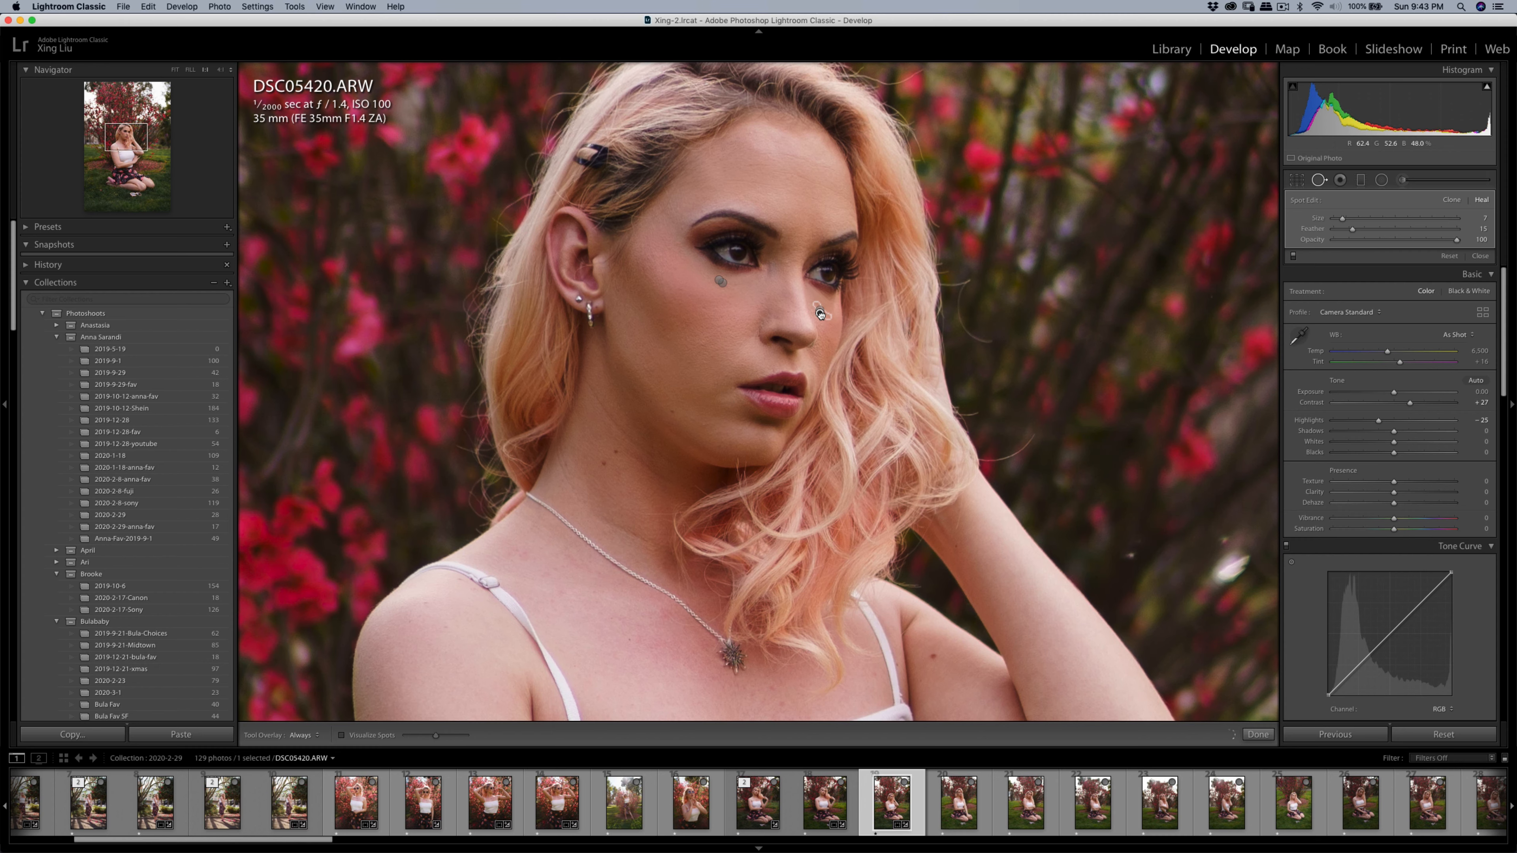
key(q)
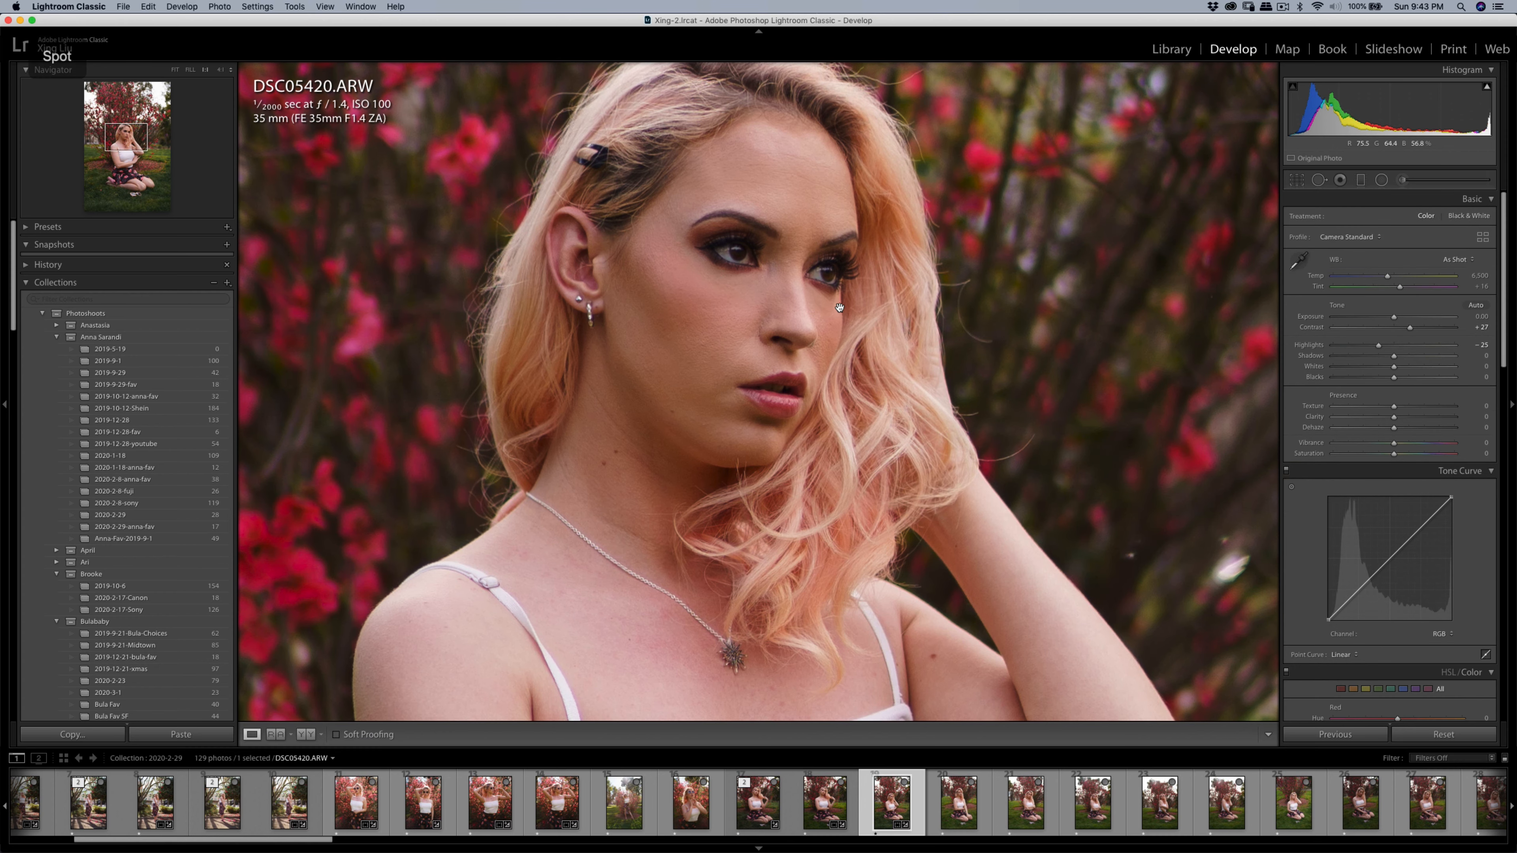
key(k)
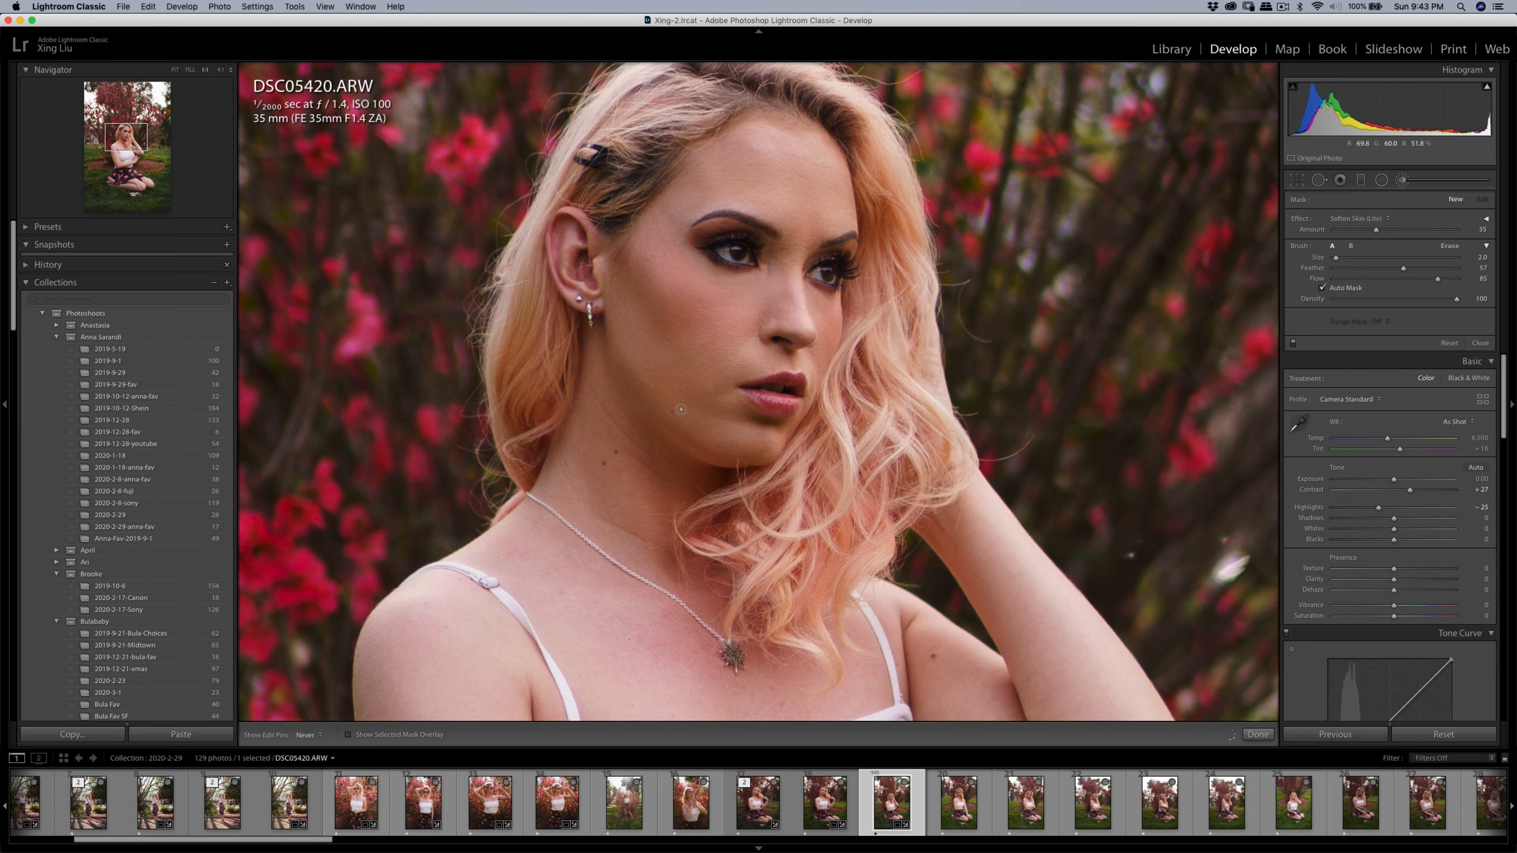
key(q)
- Set contrast to +30 and switch the Adjustment Brush to the Shadows effect
click(684, 339)
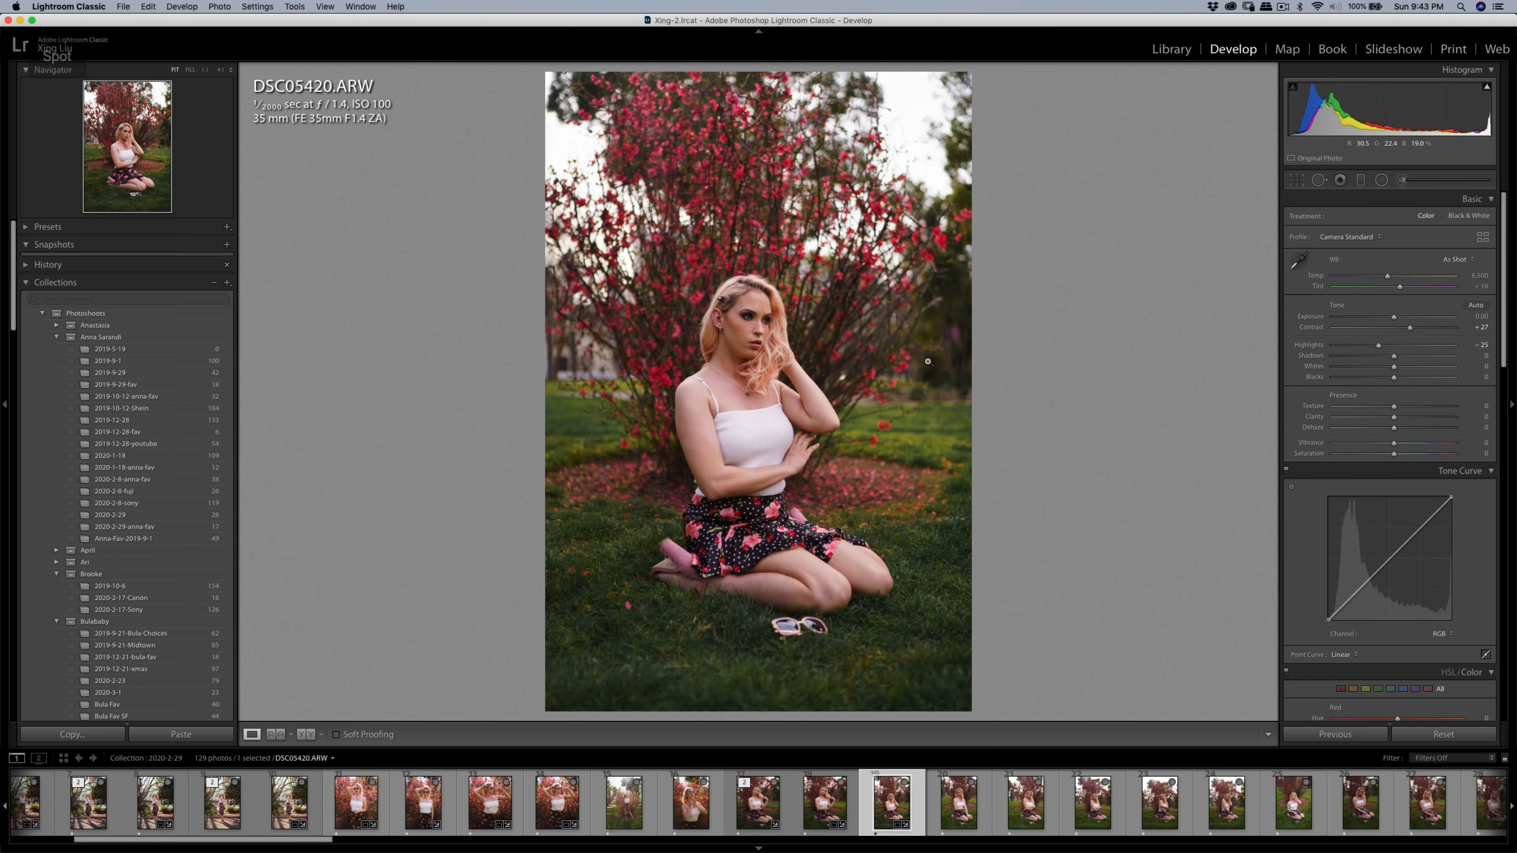
drag(1411, 333, 1413, 330)
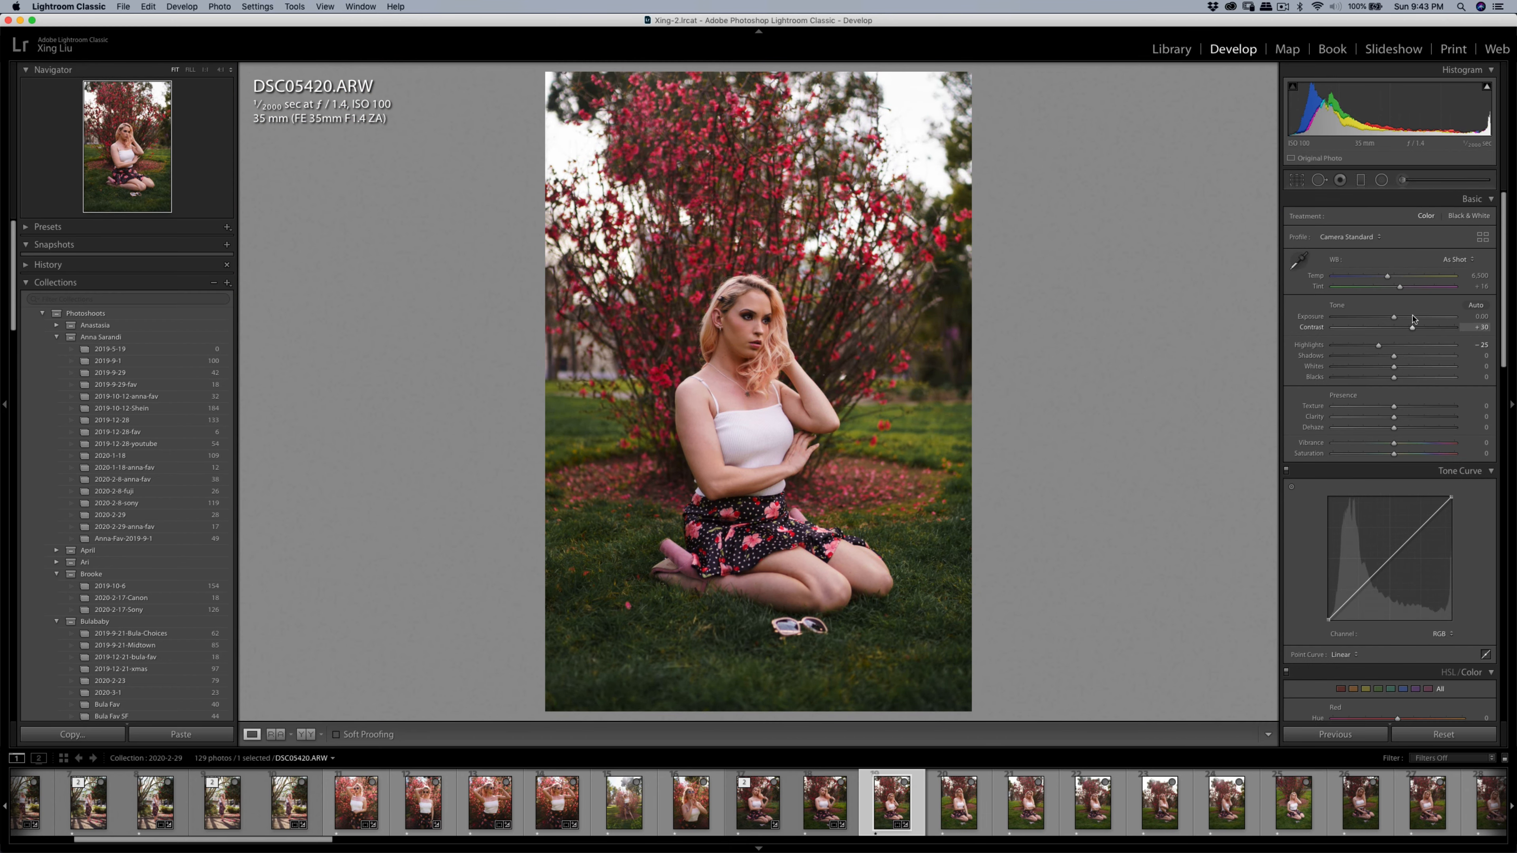
click(1403, 179)
click(1392, 219)
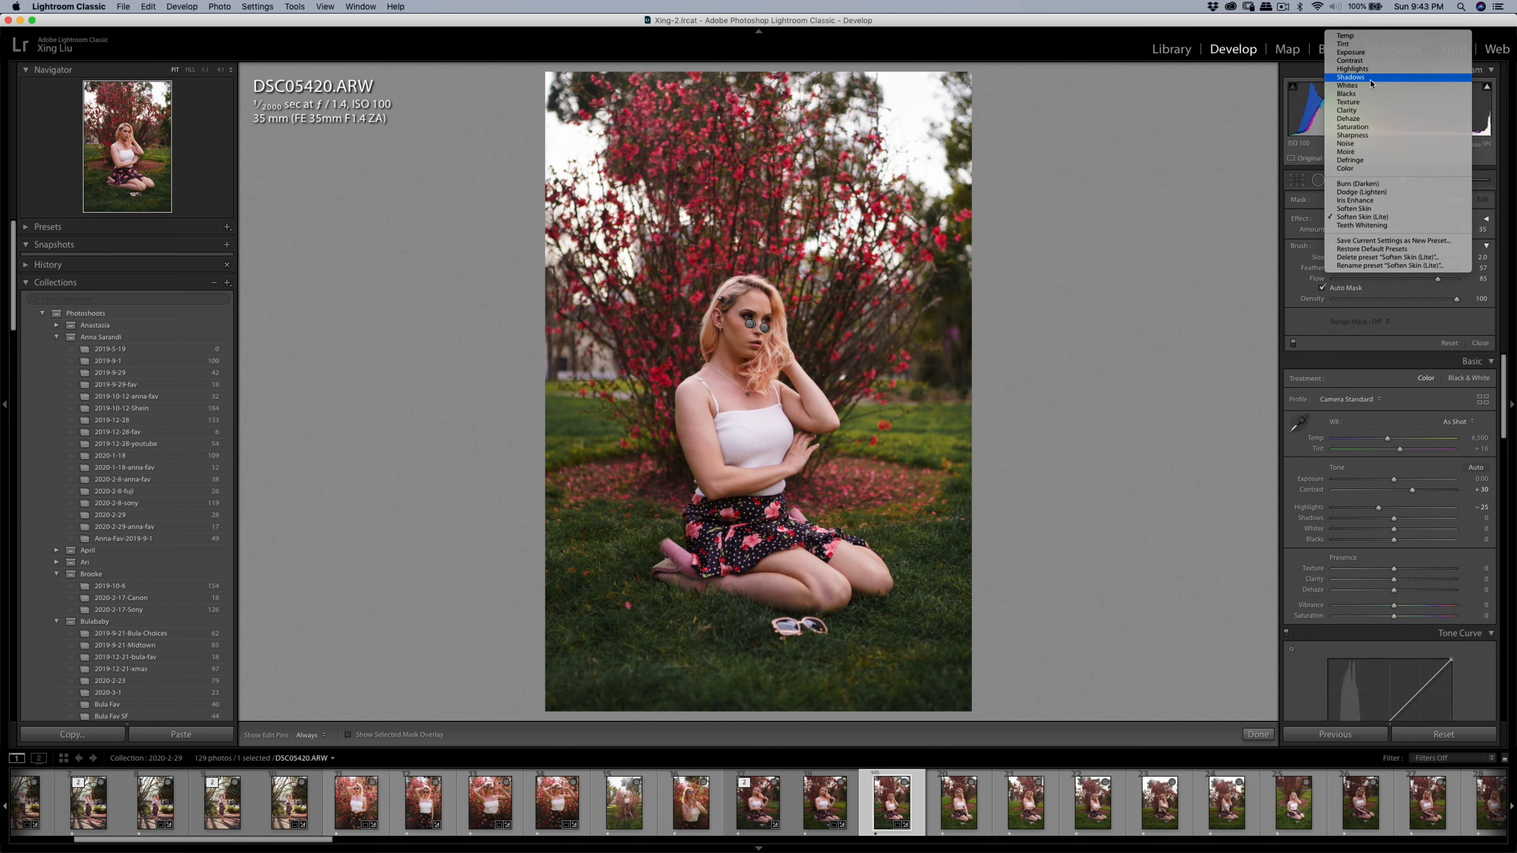
click(1351, 77)
key(h)
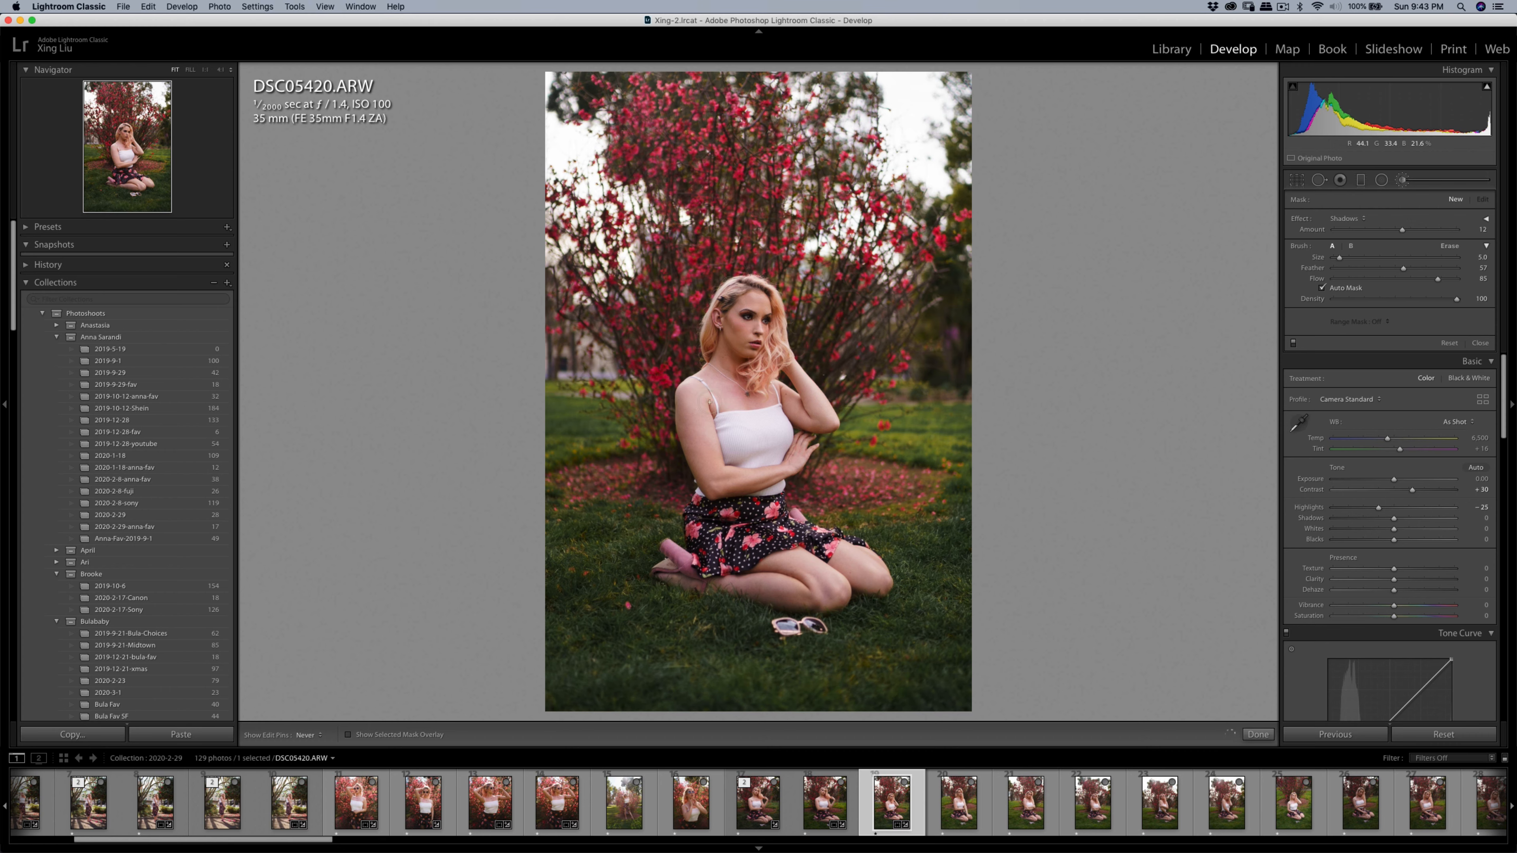
key(h)
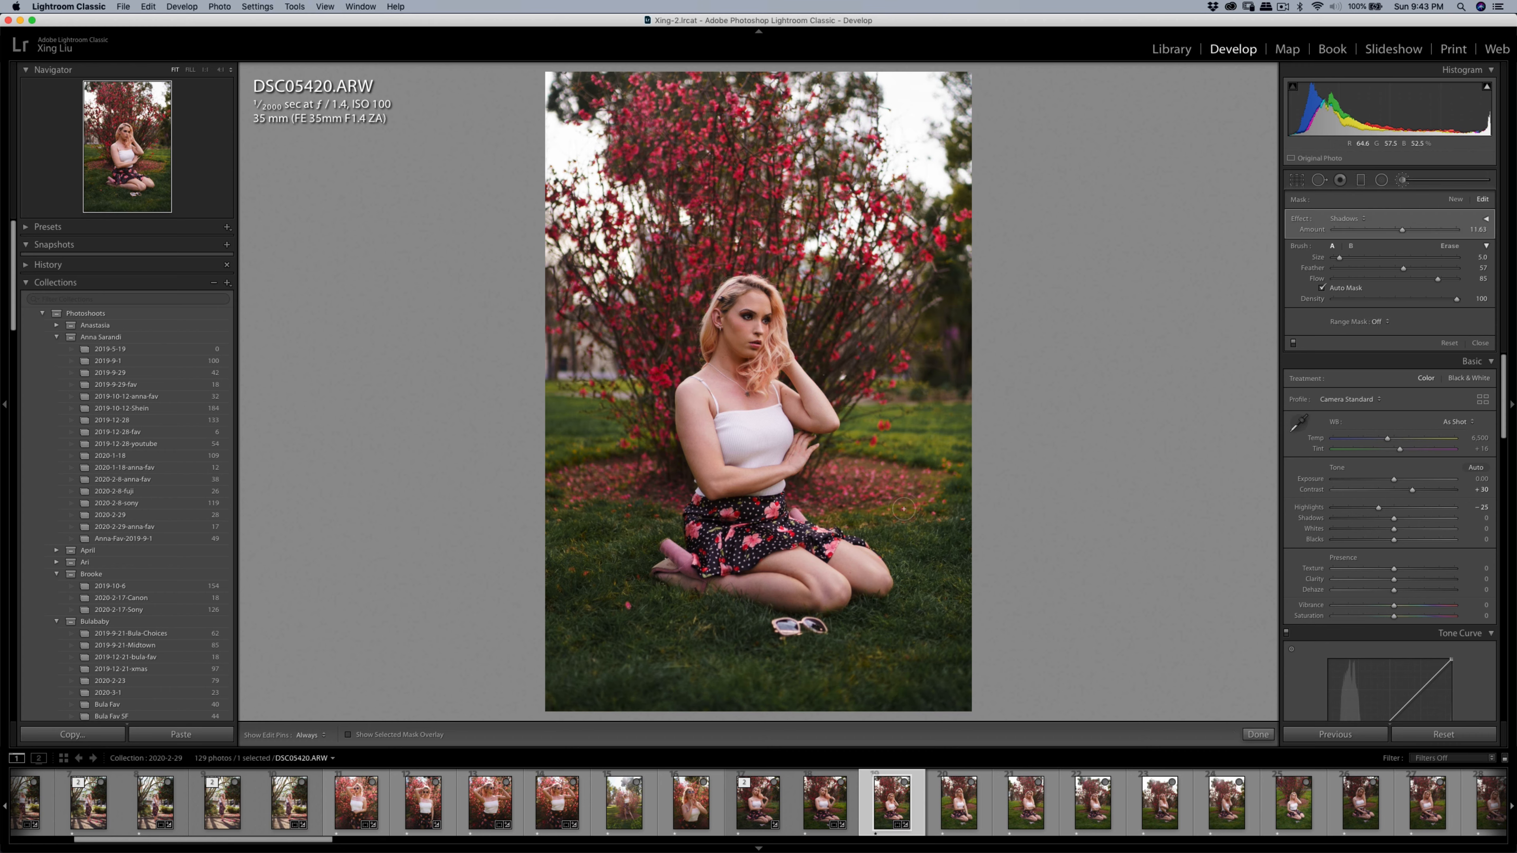
- Set the brushed Shadows amount to 10, close the Adjustment Brush, and set the photo's highlights to −30
click(1478, 229)
text(10)
key(Return)
click(1403, 180)
drag(1378, 344, 1375, 345)
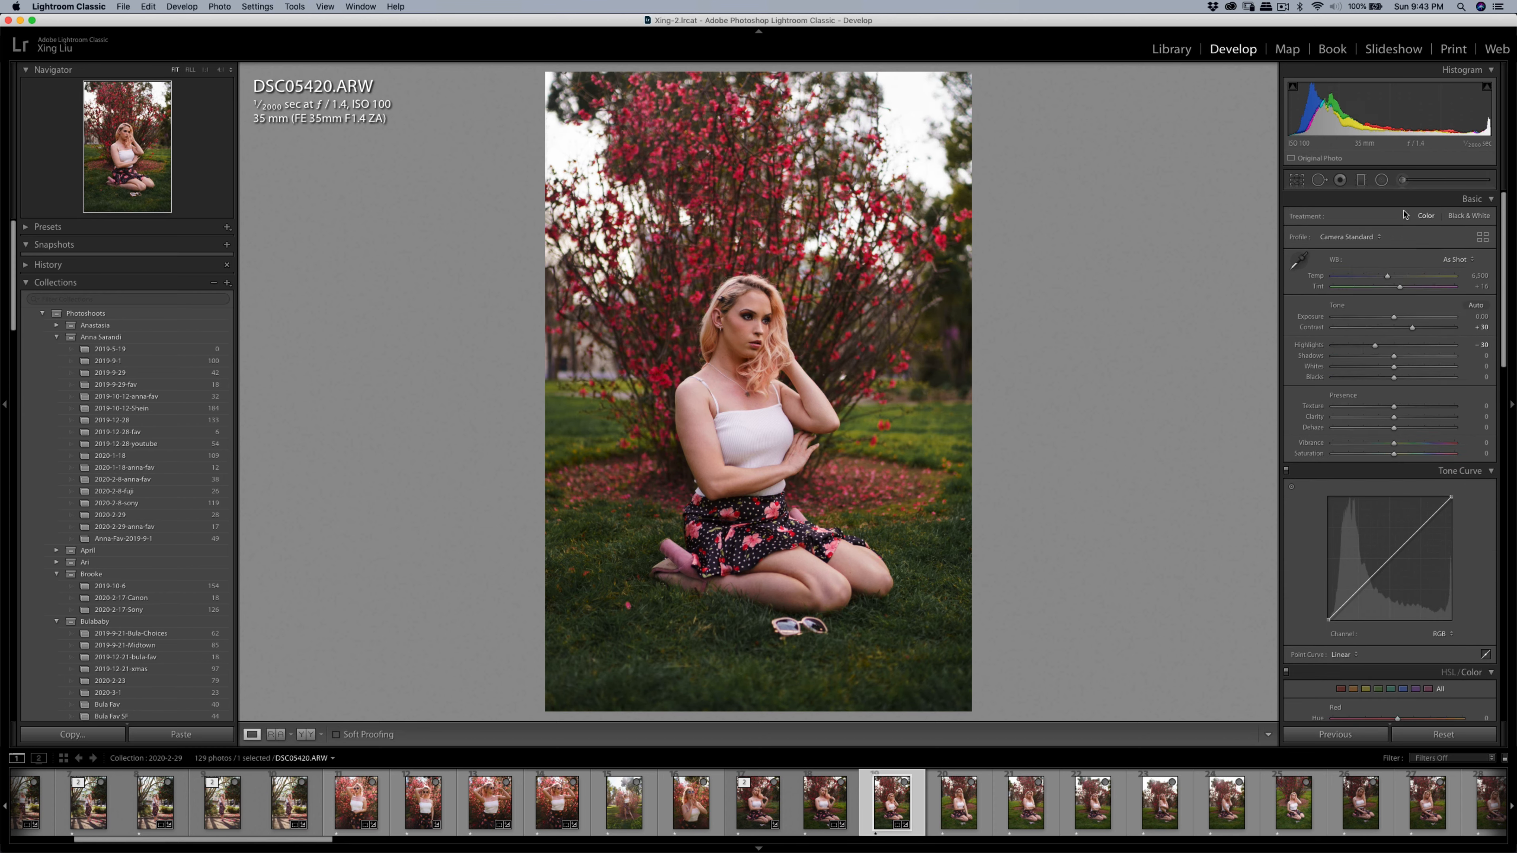
- Tighten the seated photo's crop slightly at the original aspect ratio and reposition the woman within the frame
click(1296, 179)
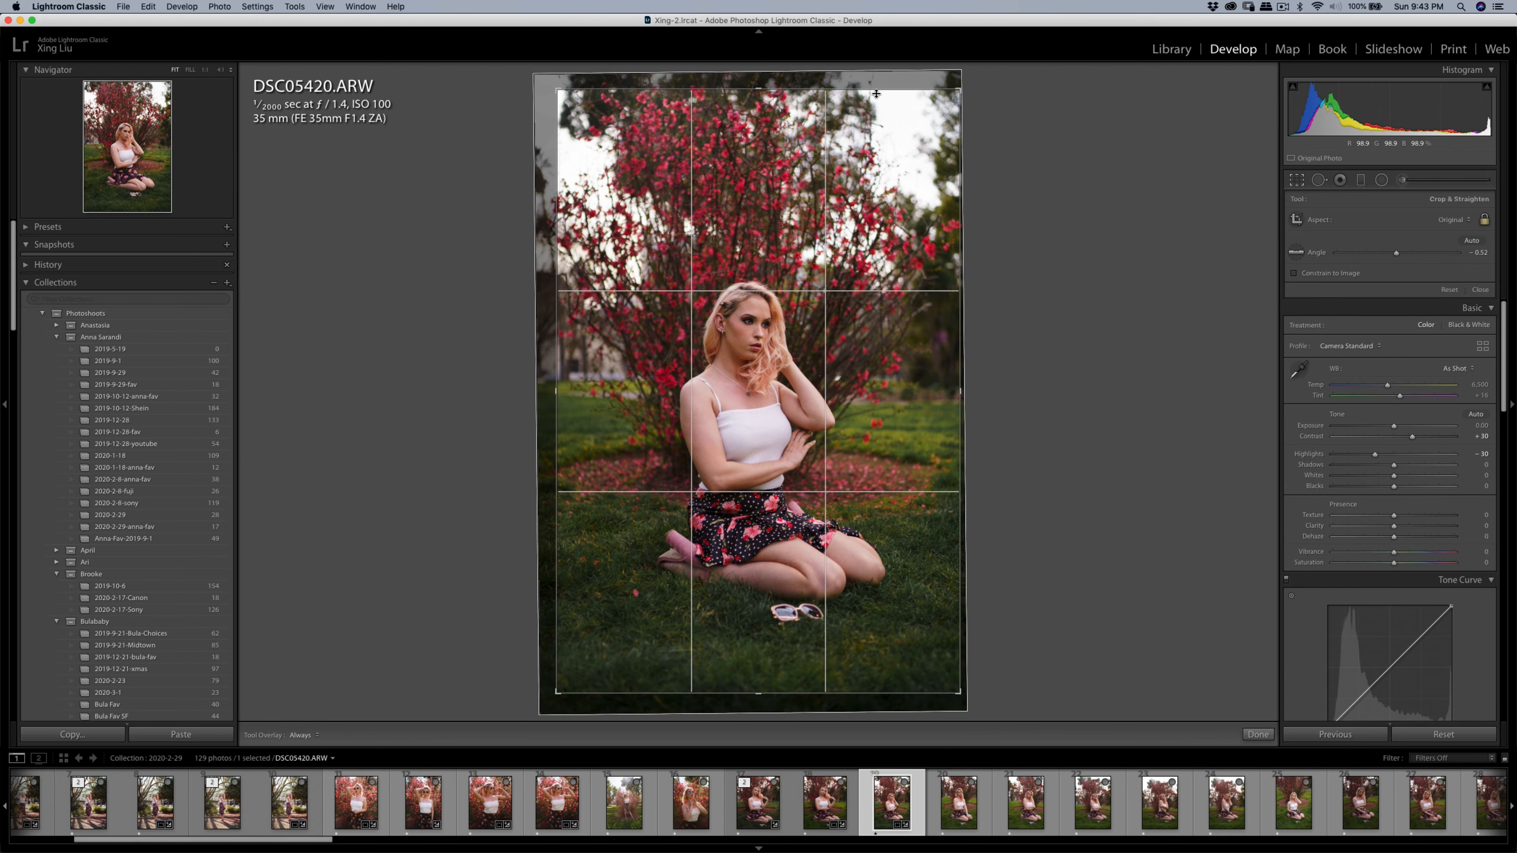
drag(876, 93, 864, 181)
key(Return)
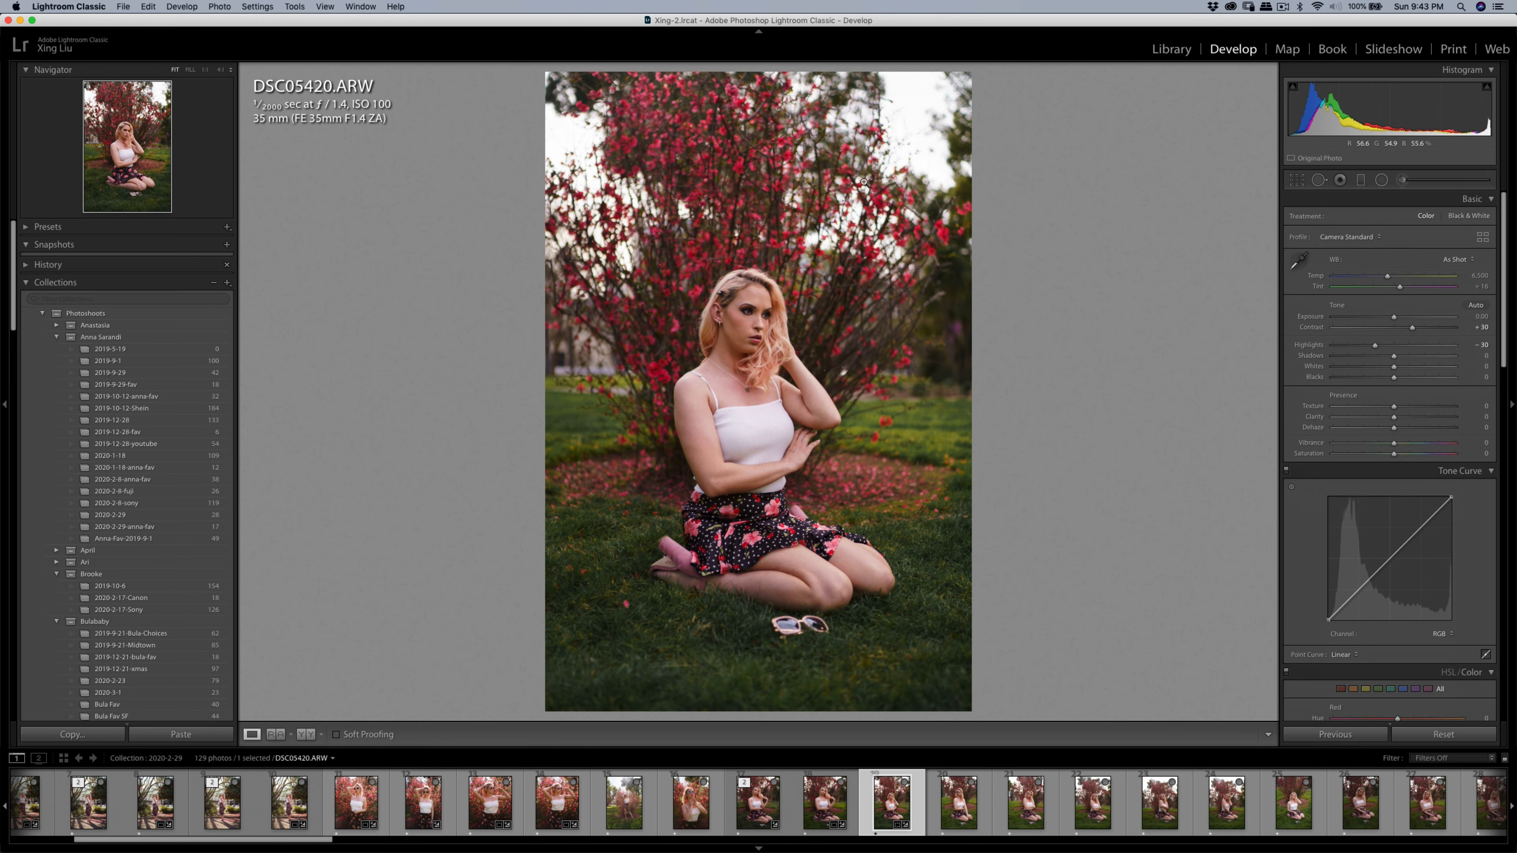
click(1300, 179)
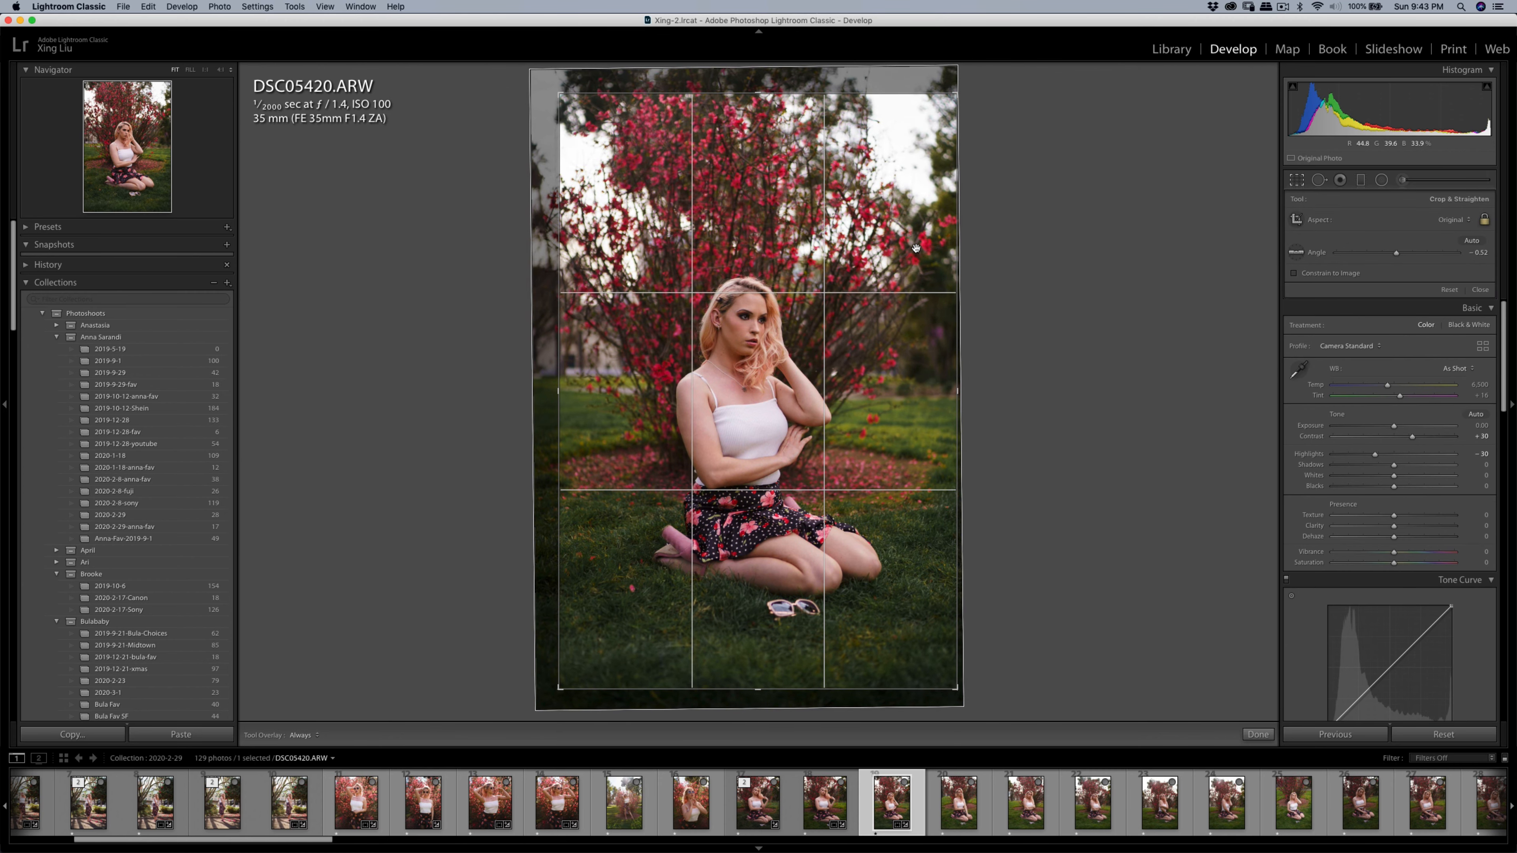
drag(916, 248, 944, 263)
key(Return)
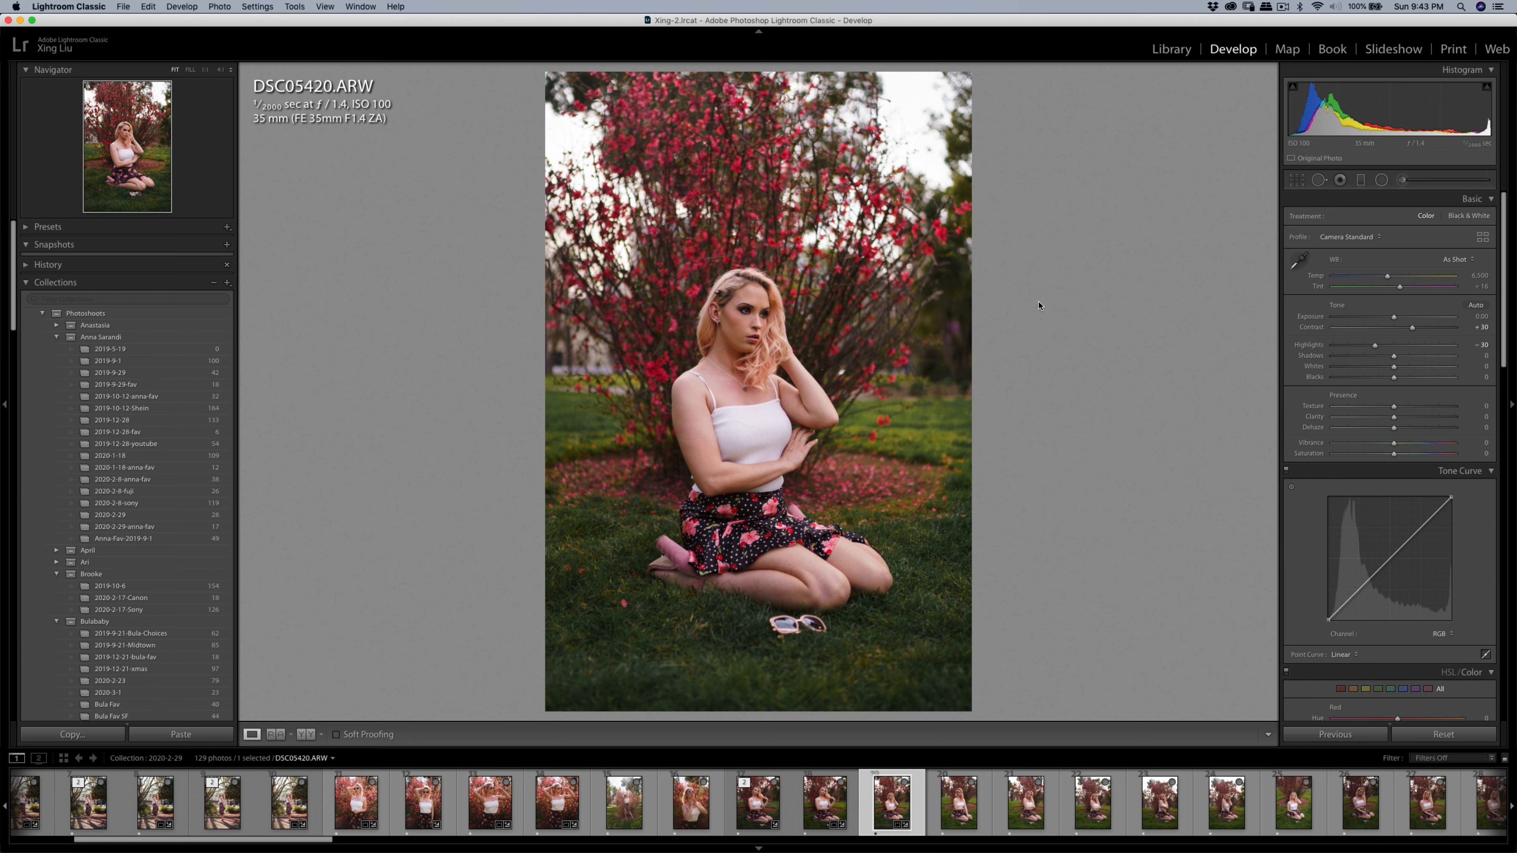
- Send the seated blossom-tree photo to Imagenomic Portraiture 3 as an edited copy
right_click(823, 346)
mouse_move(894, 452)
click(1009, 477)
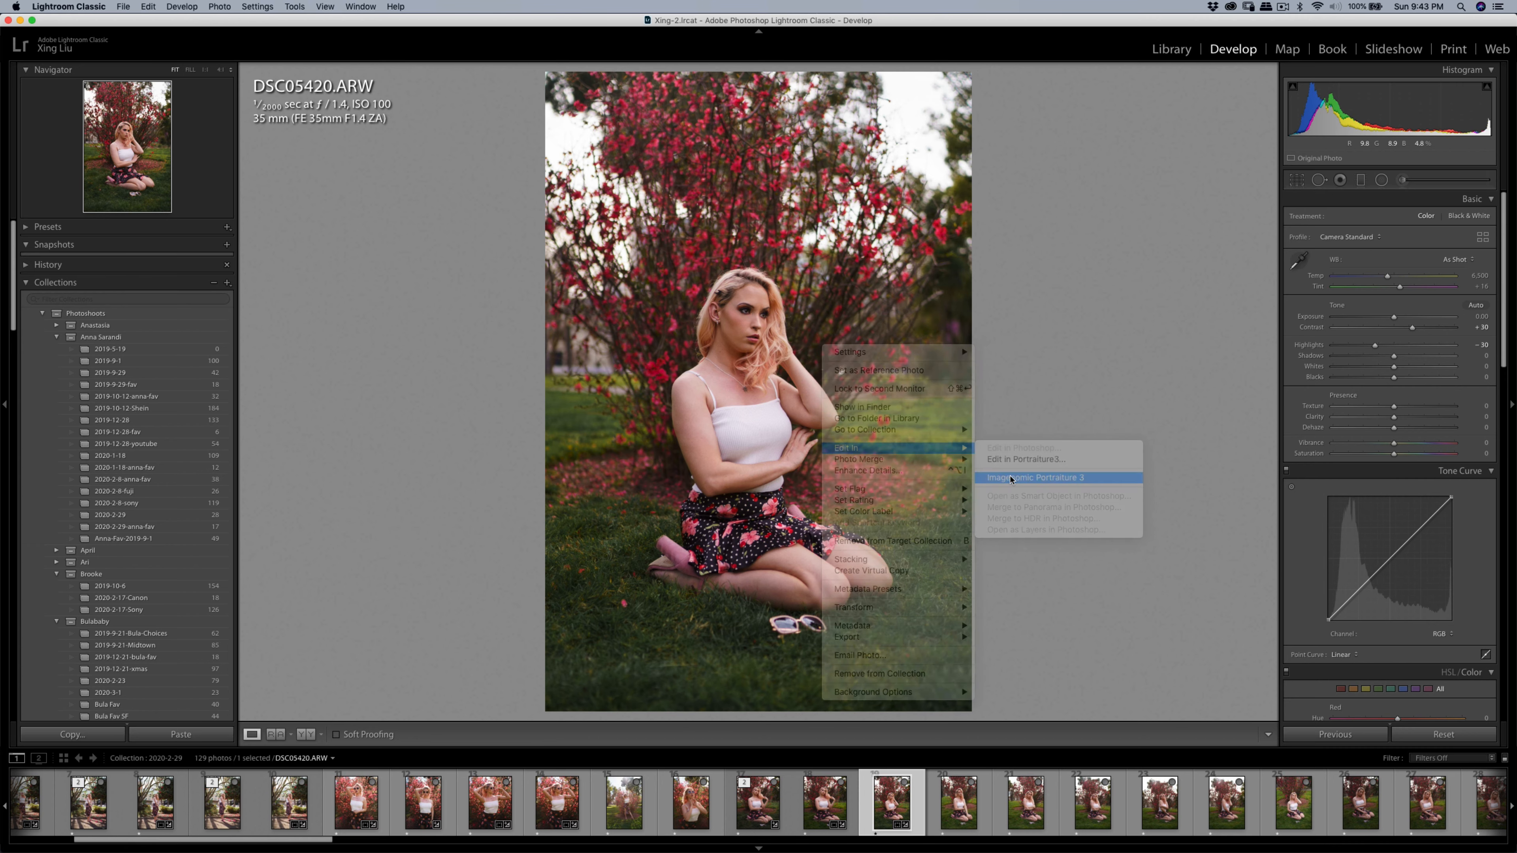
click(1024, 398)
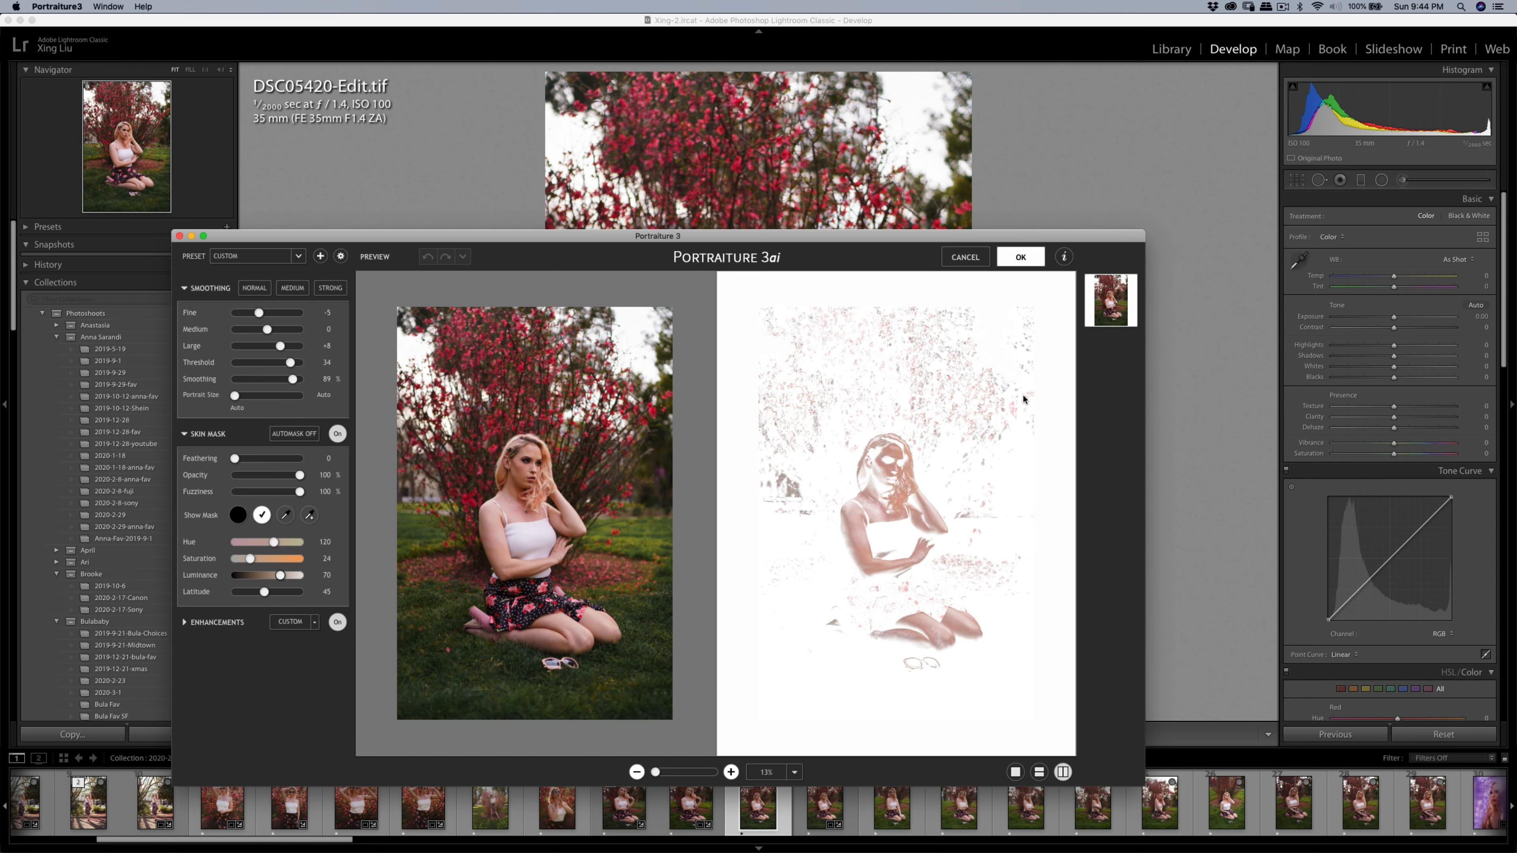
- Sample the woman's facial skin tone for the Portraiture skin mask and apply the smoothing to the photo
click(286, 515)
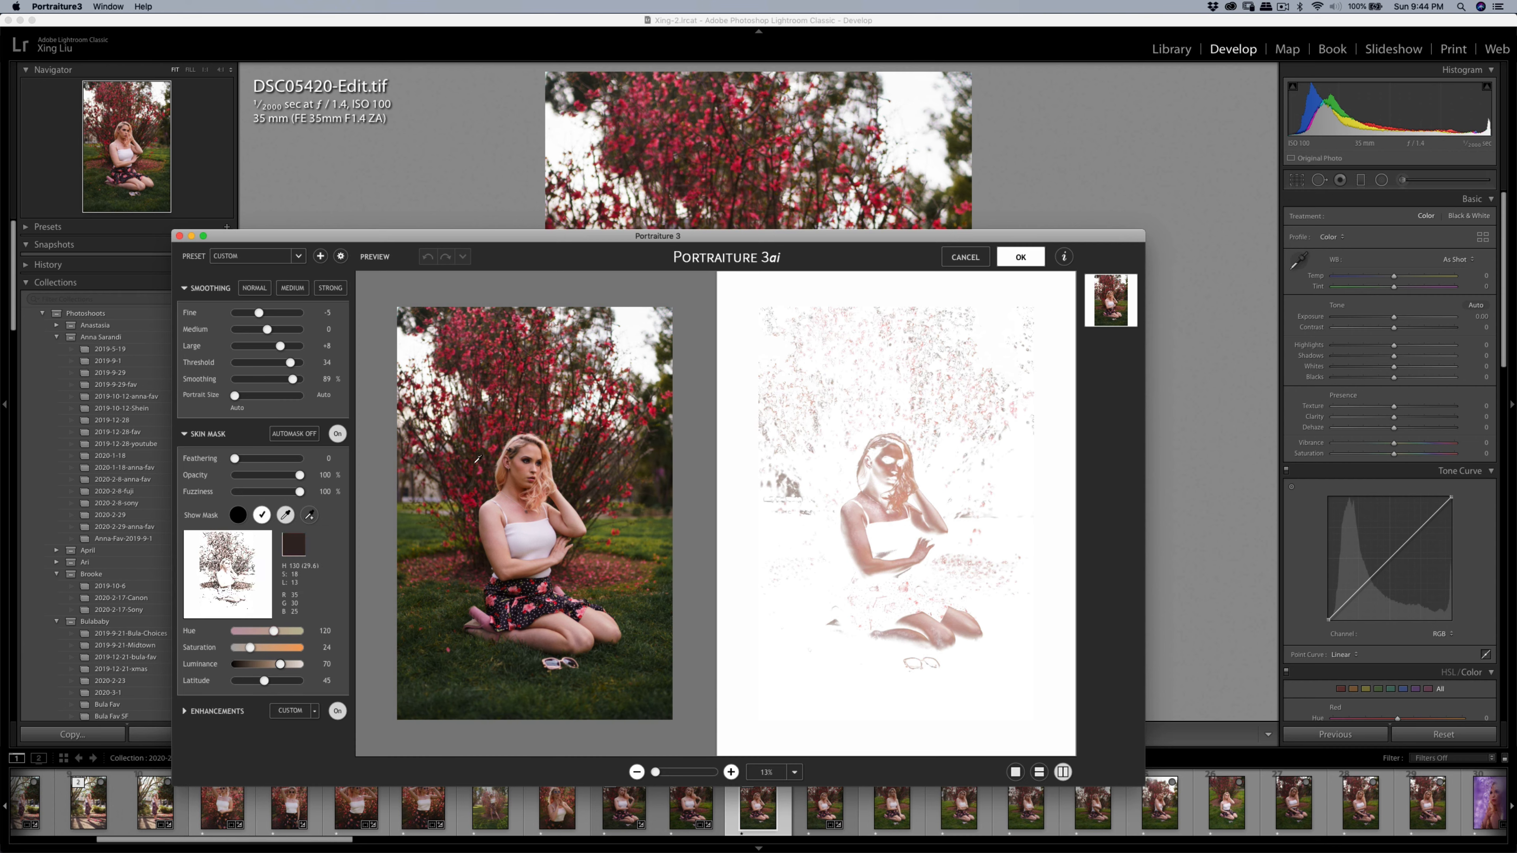
click(523, 467)
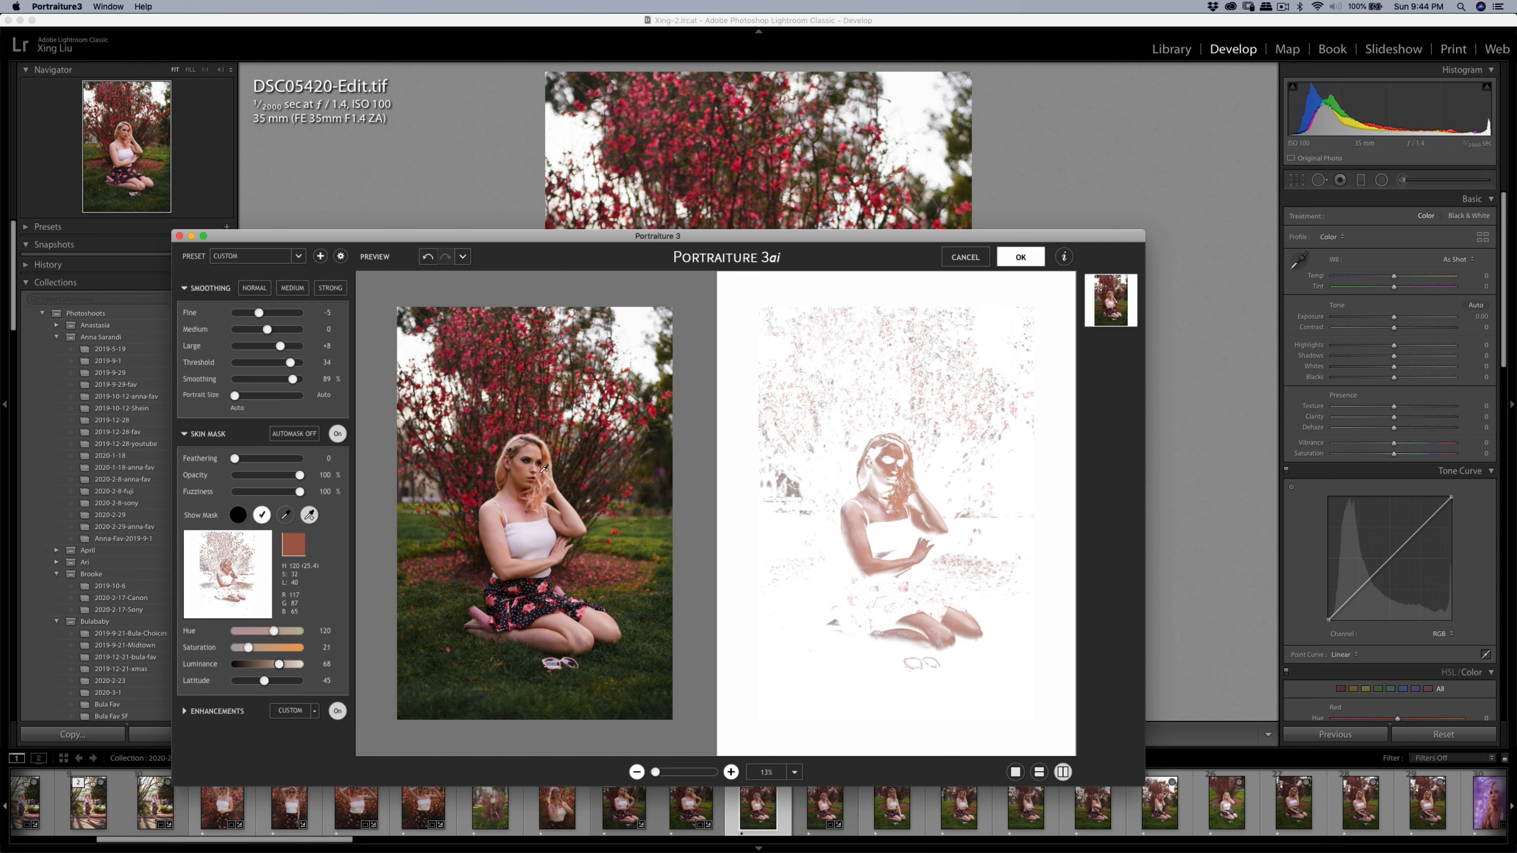
click(531, 468)
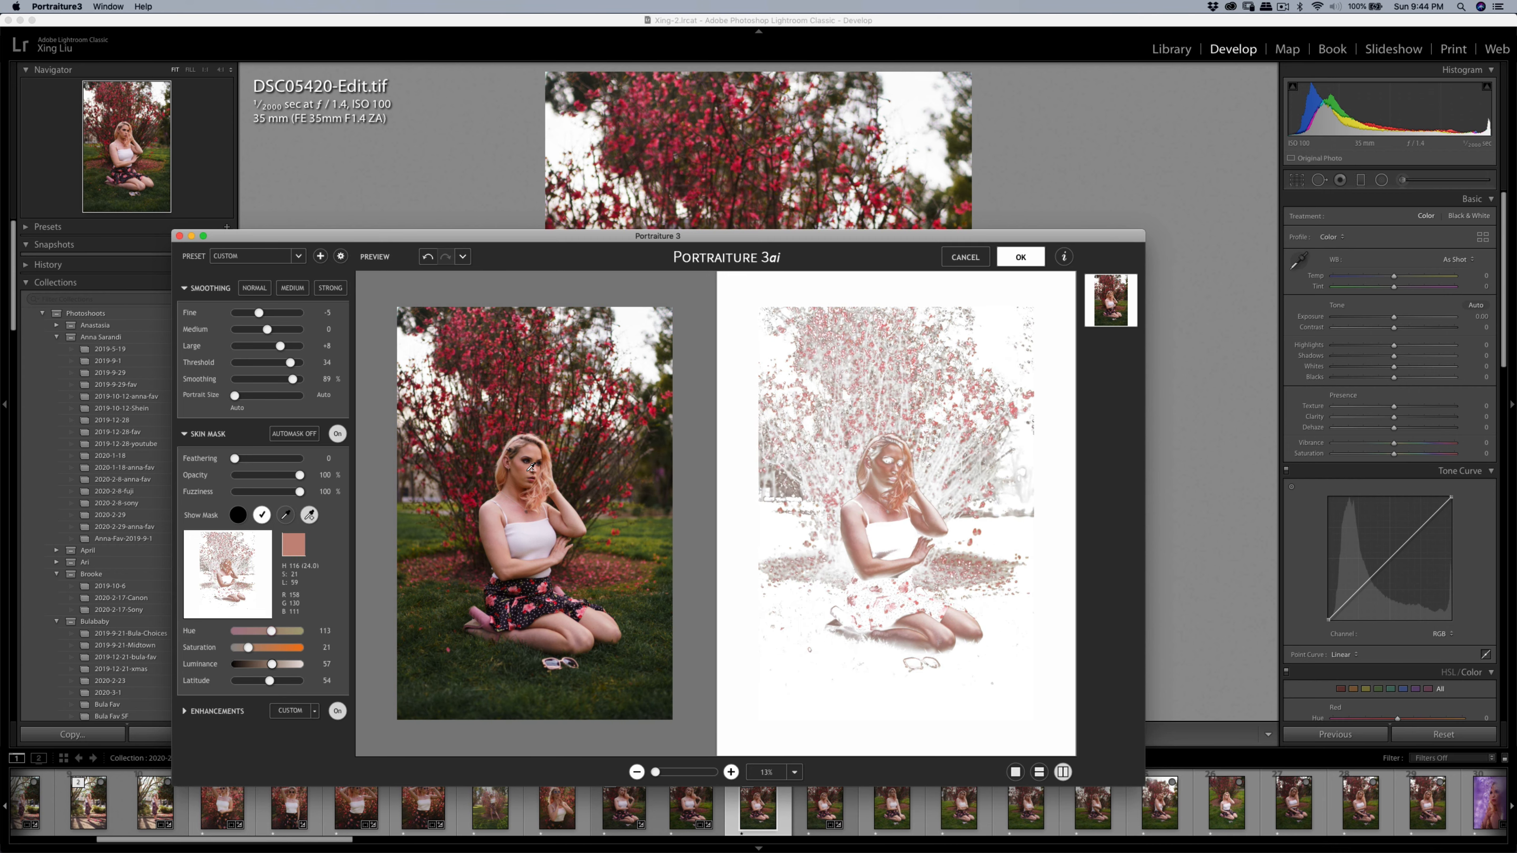
click(1020, 257)
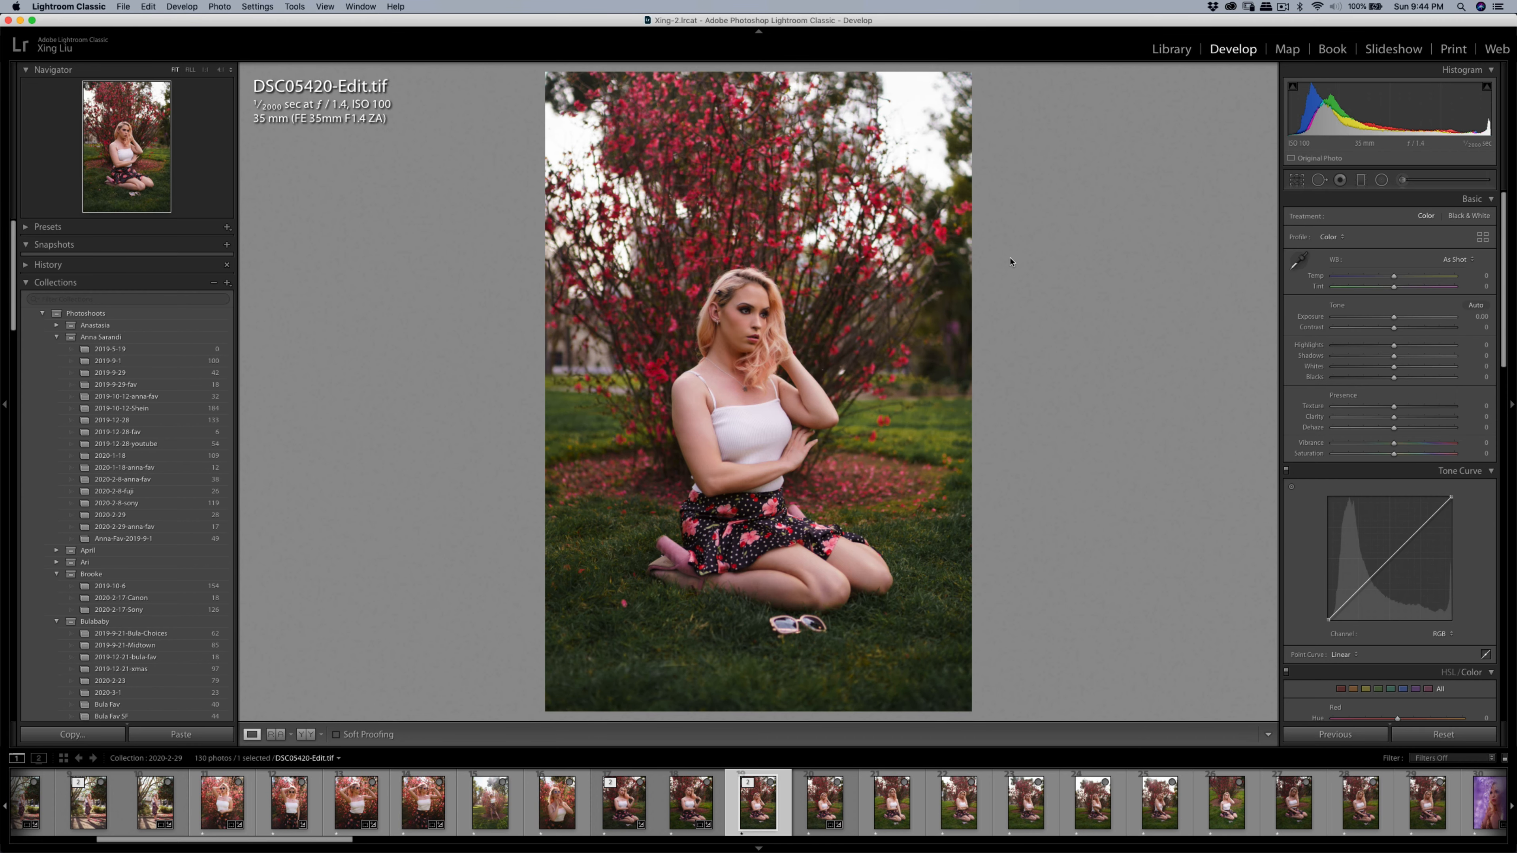
- Export DSC05420-Edit.tif to the specified hard drive folder with the current export settings
key(super+shift+e)
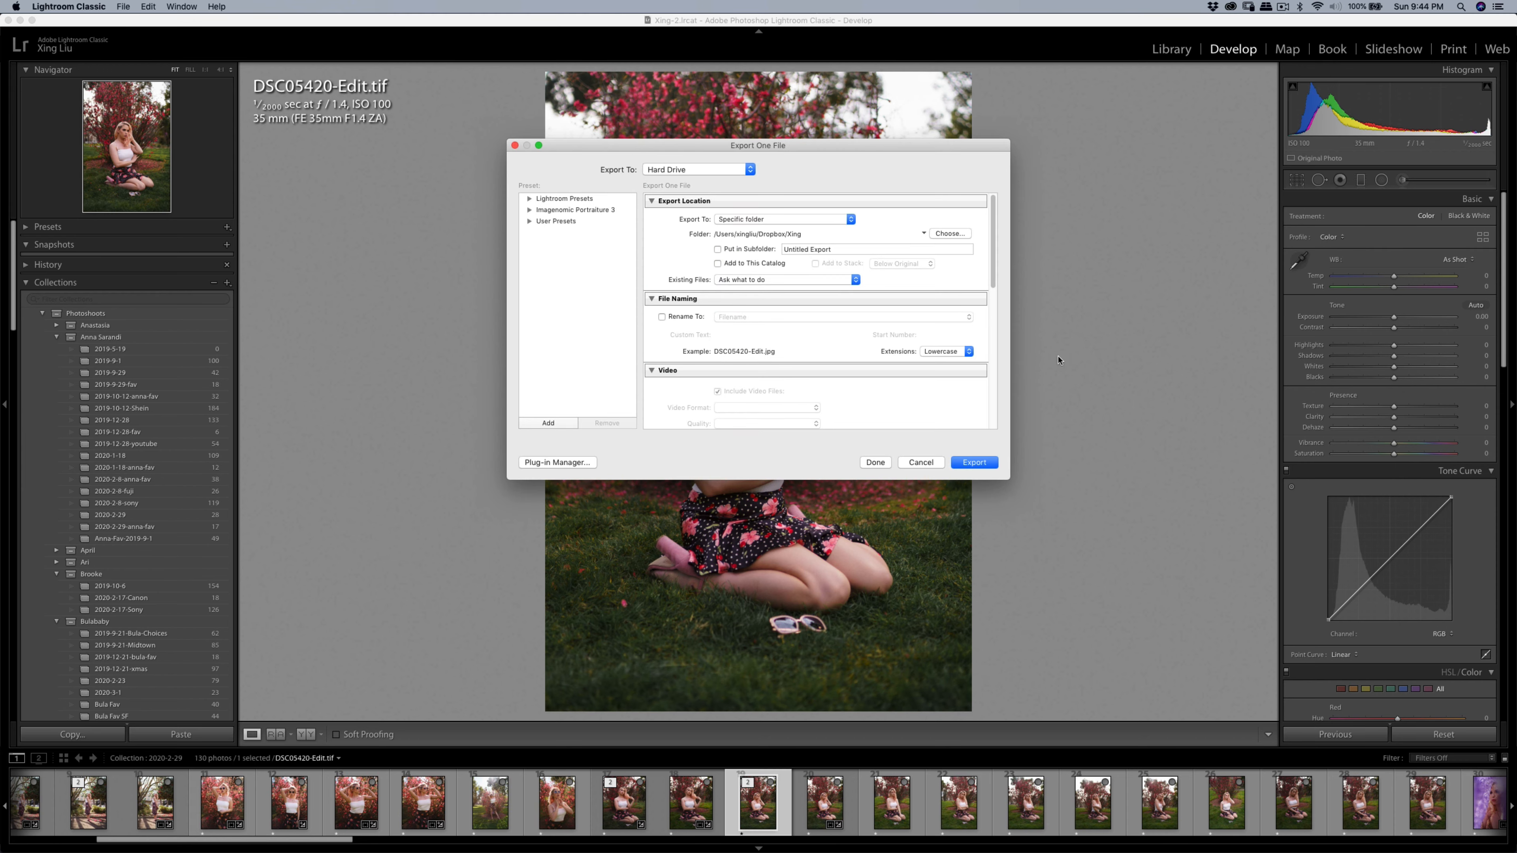
click(979, 464)
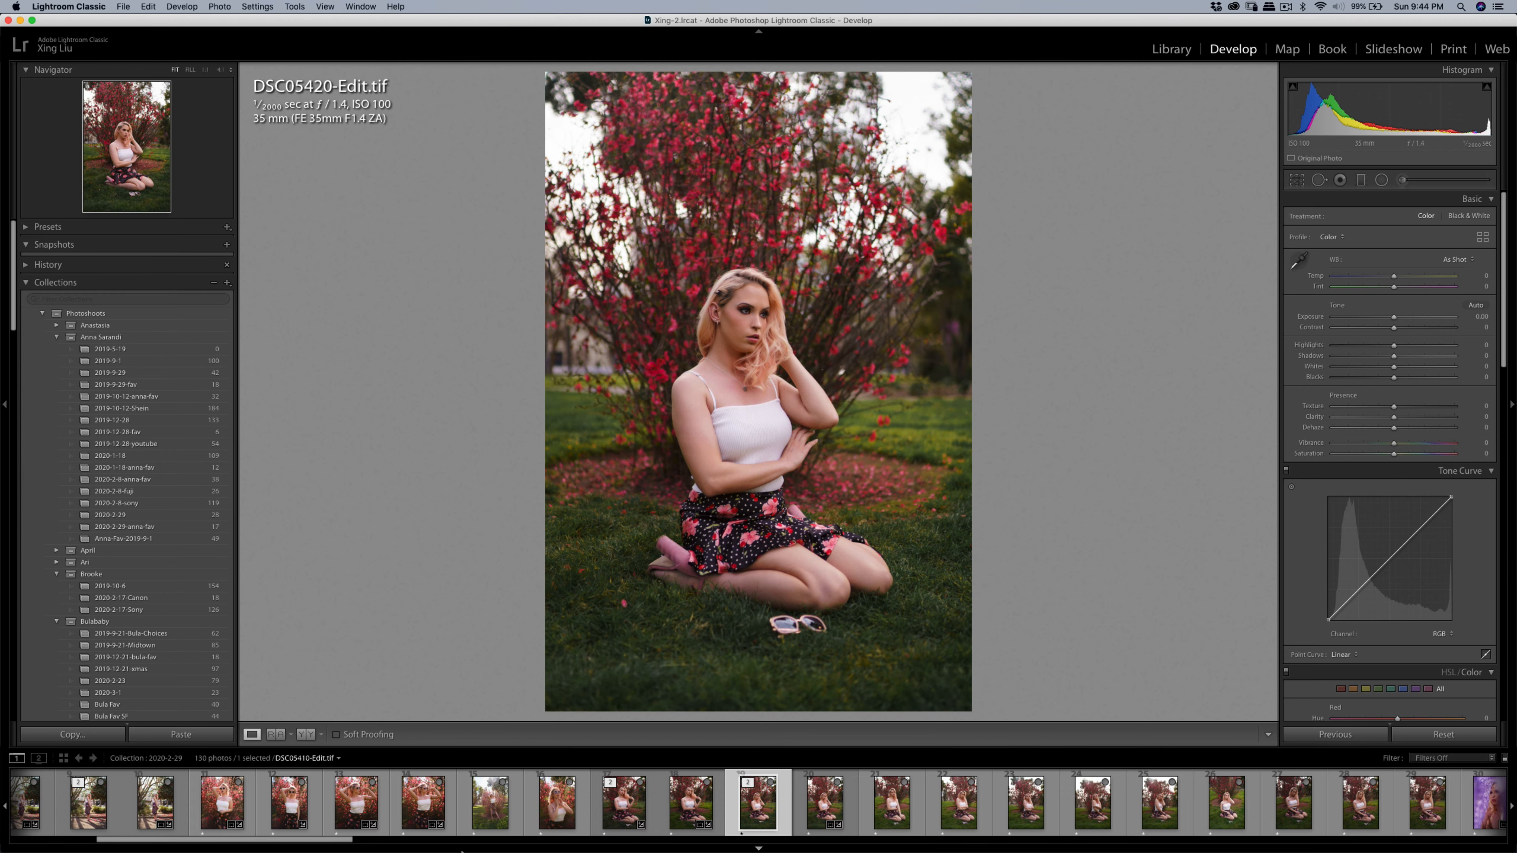
- Browse the standing portraits by the red-flowered tree further along the collection to choose the next photo for editing
drag(322, 841, 795, 850)
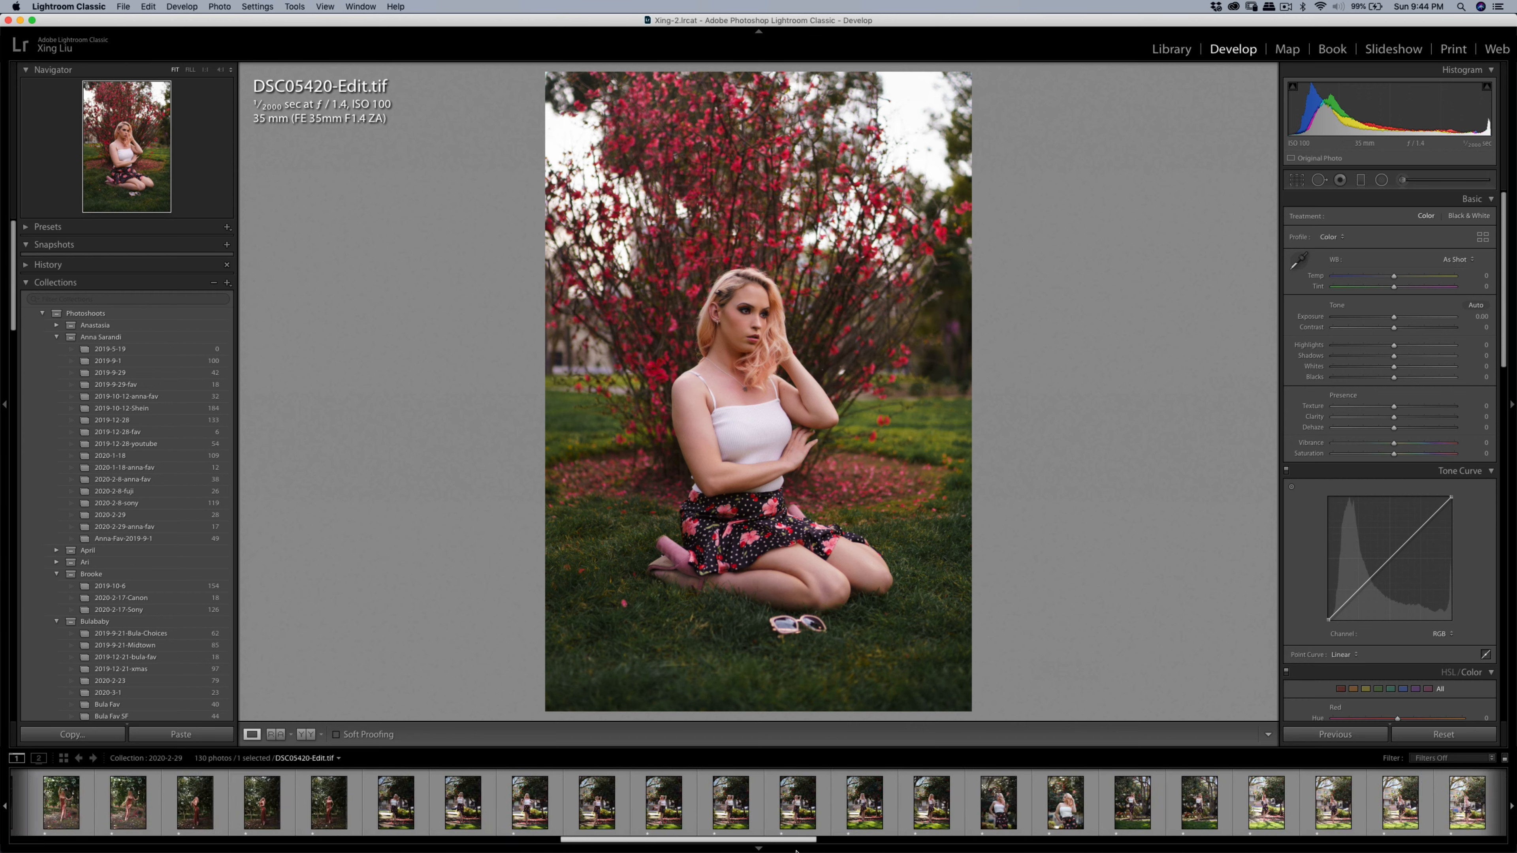
scroll(868, 823, right, 2)
click(868, 824)
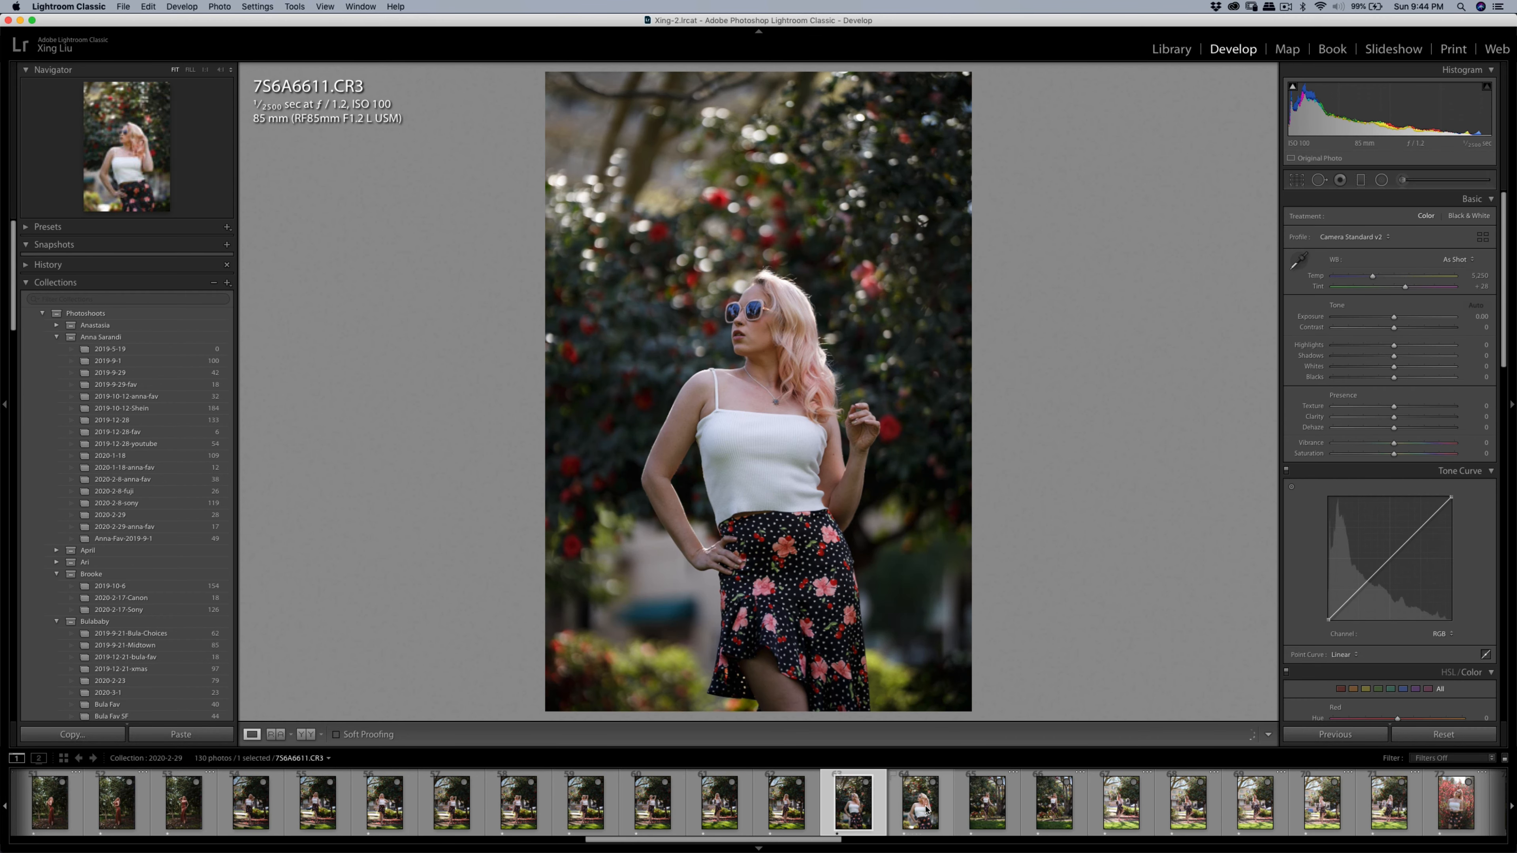
click(789, 812)
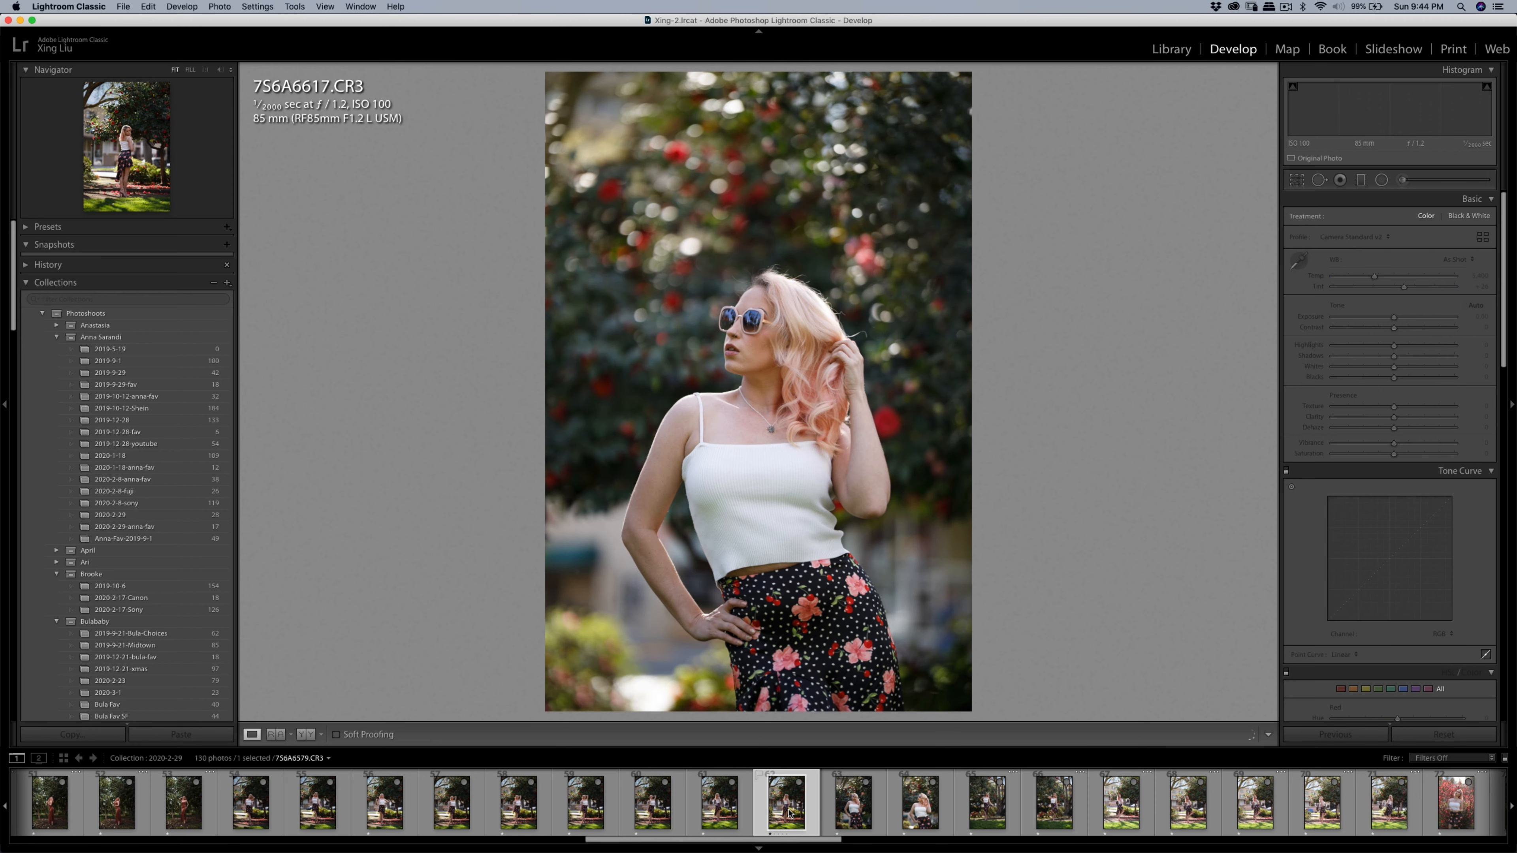
click(693, 816)
click(663, 817)
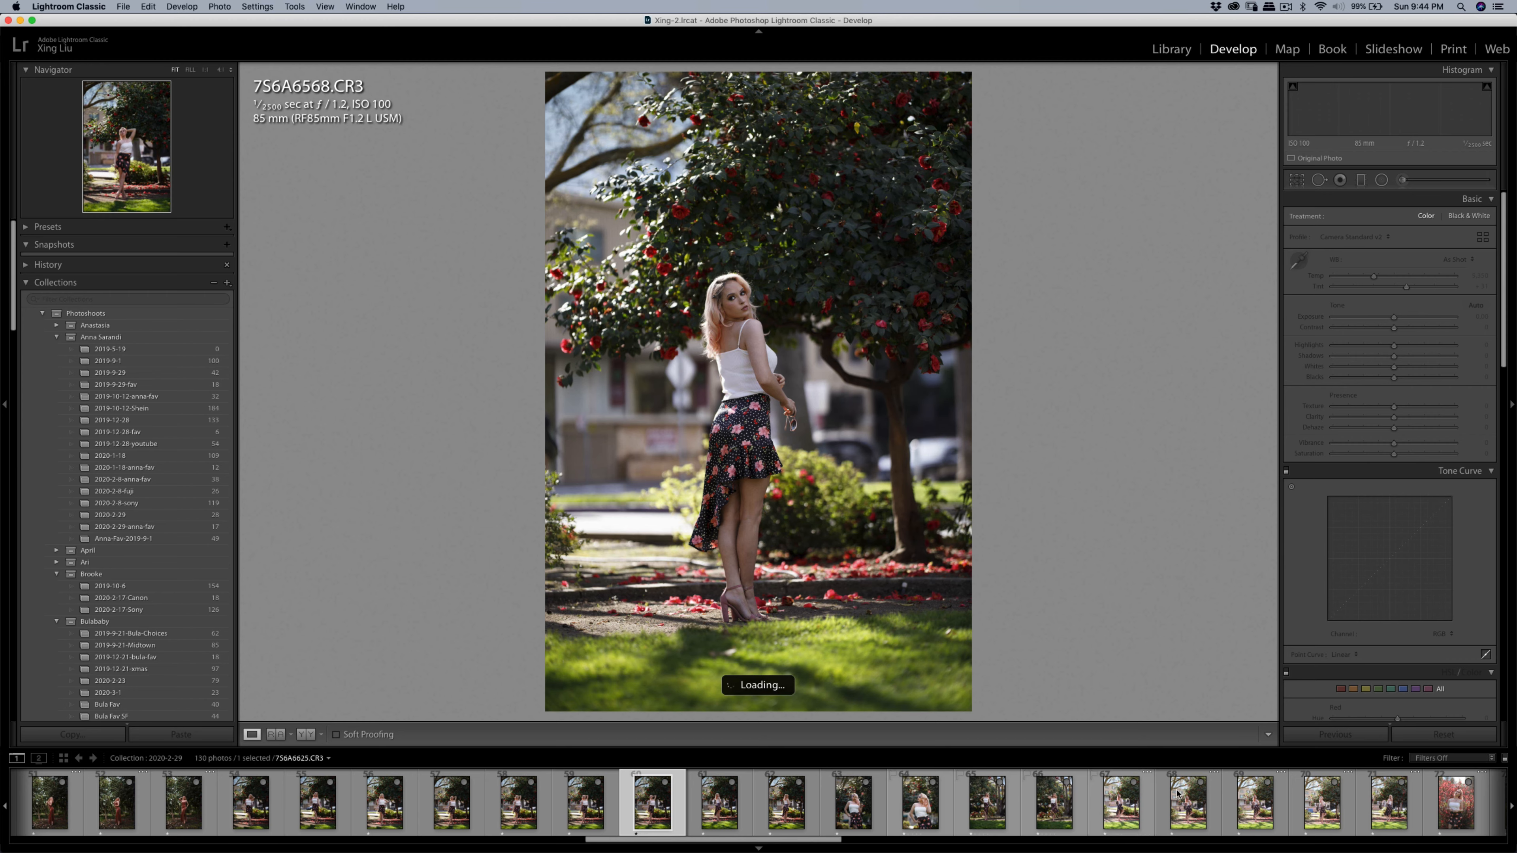